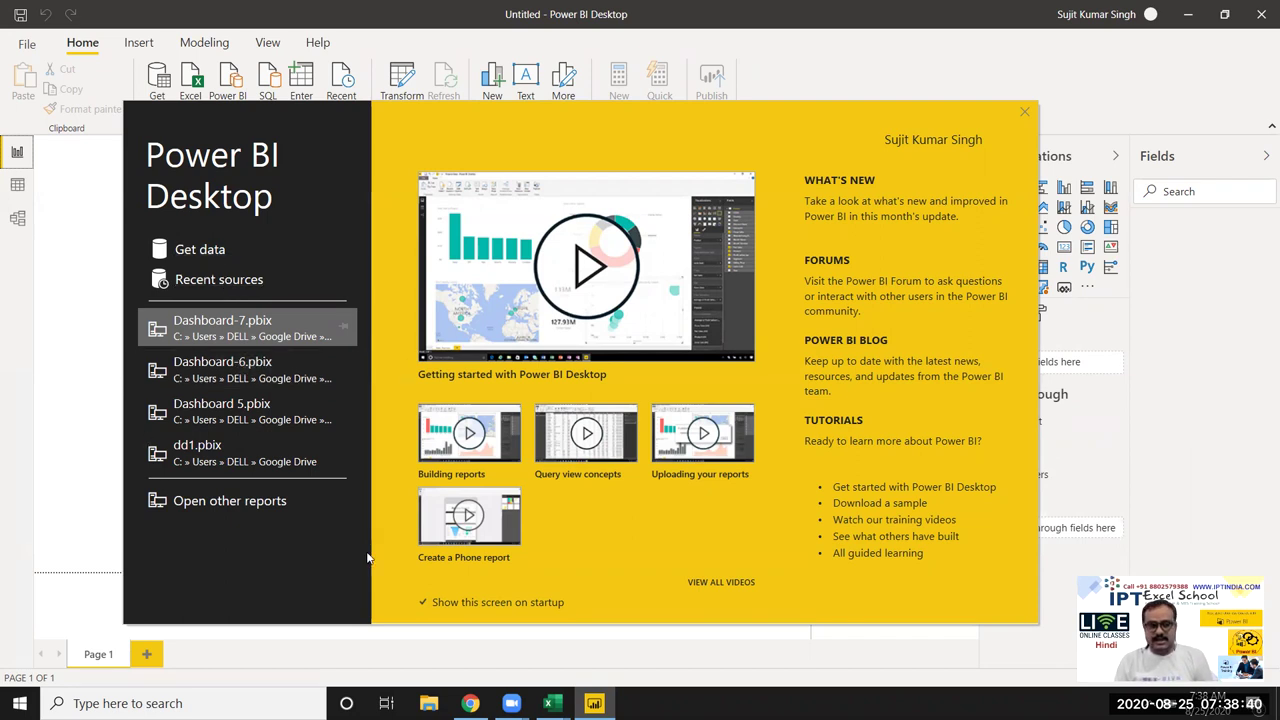
# Step: Close the start screen and glance at the common data sources list
pyautogui.click(1025, 114)
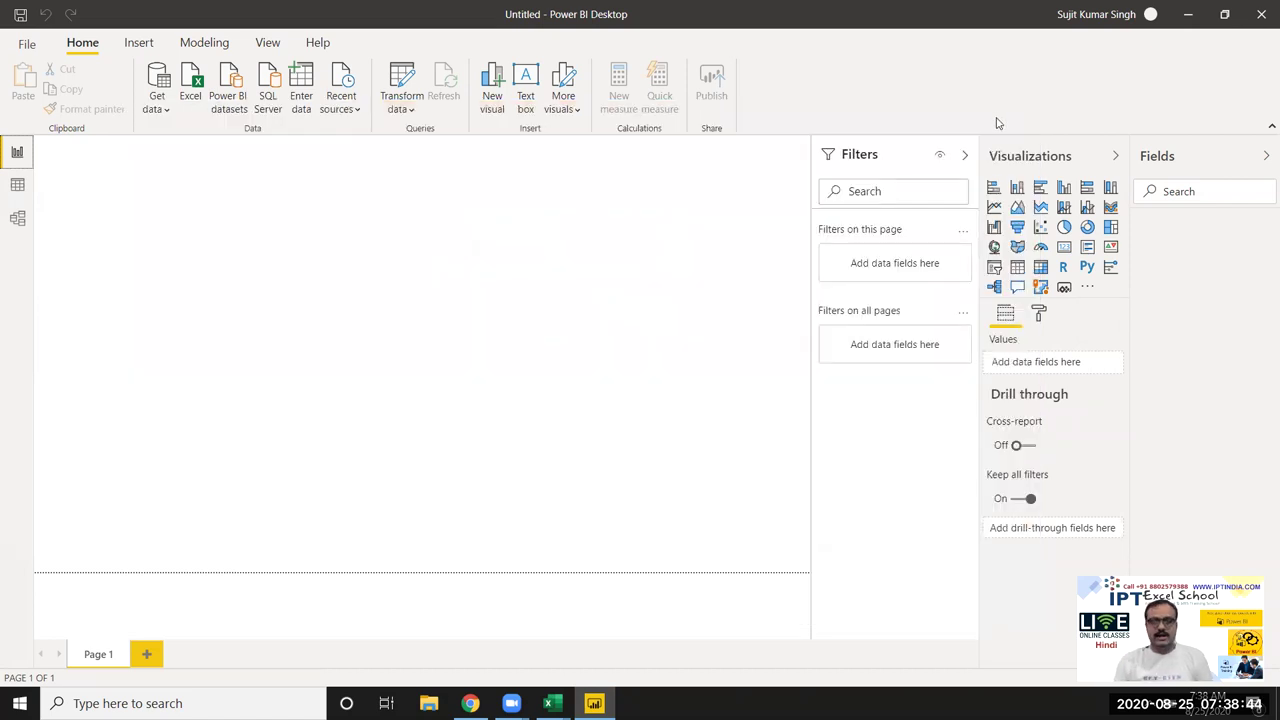
pyautogui.click(160, 110)
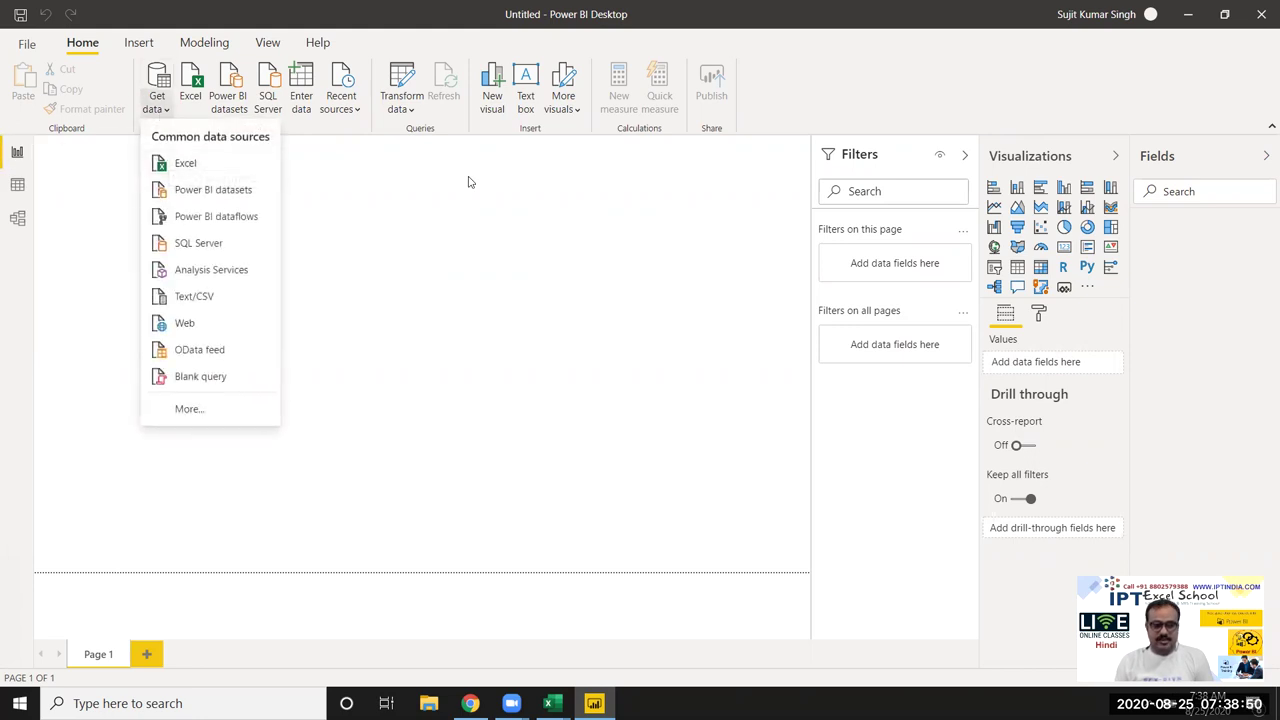
pyautogui.click(465, 211)
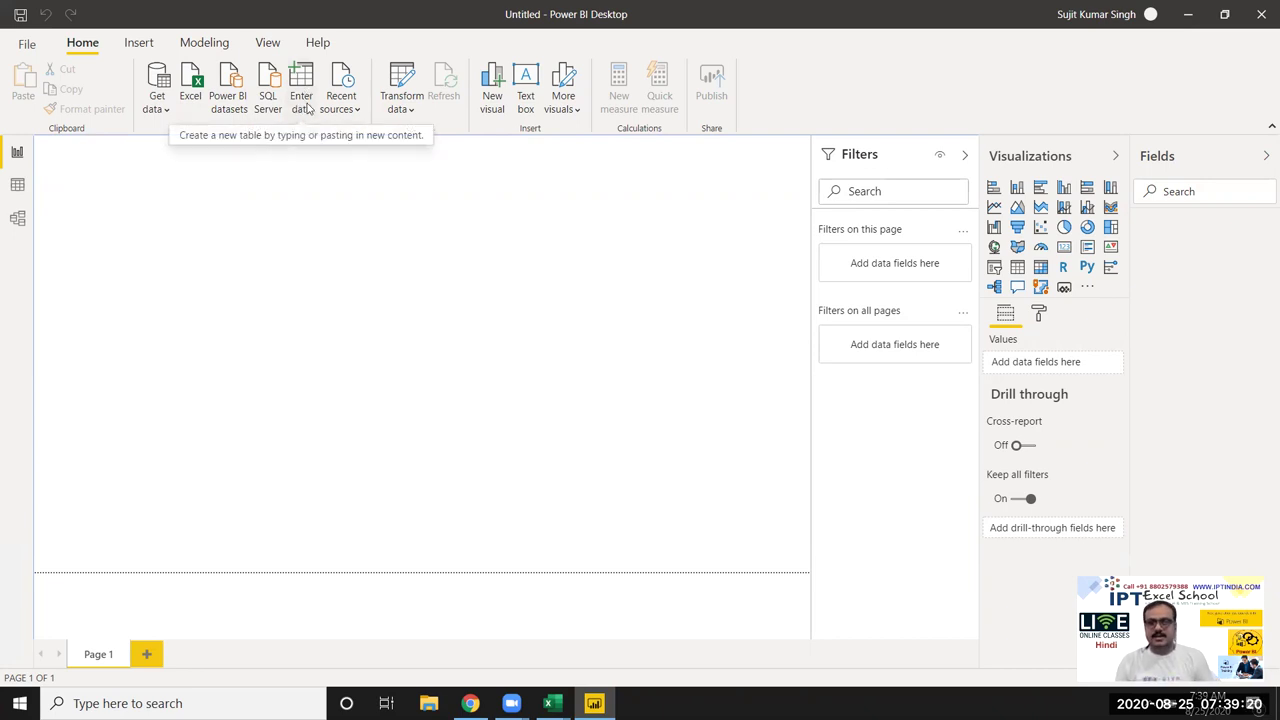
# Step: Check the Recent sources list, then bring the common data sources list back up
pyautogui.click(350, 106)
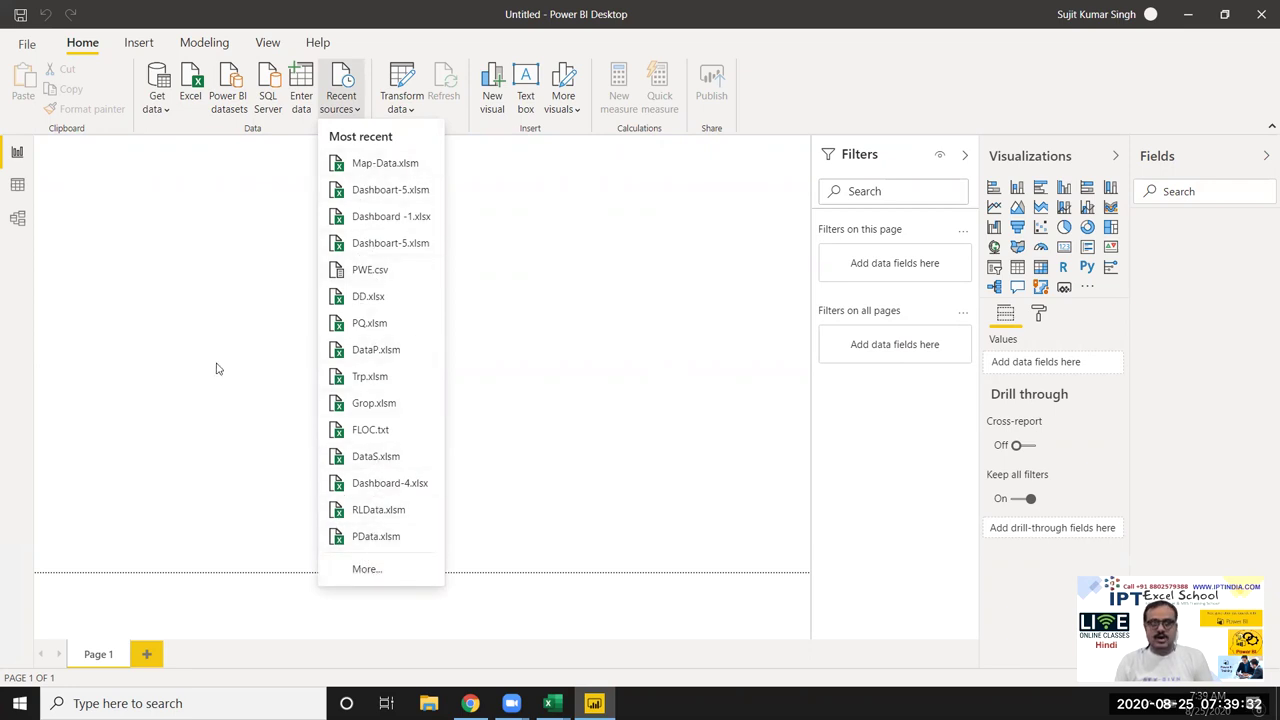
pyautogui.click(197, 203)
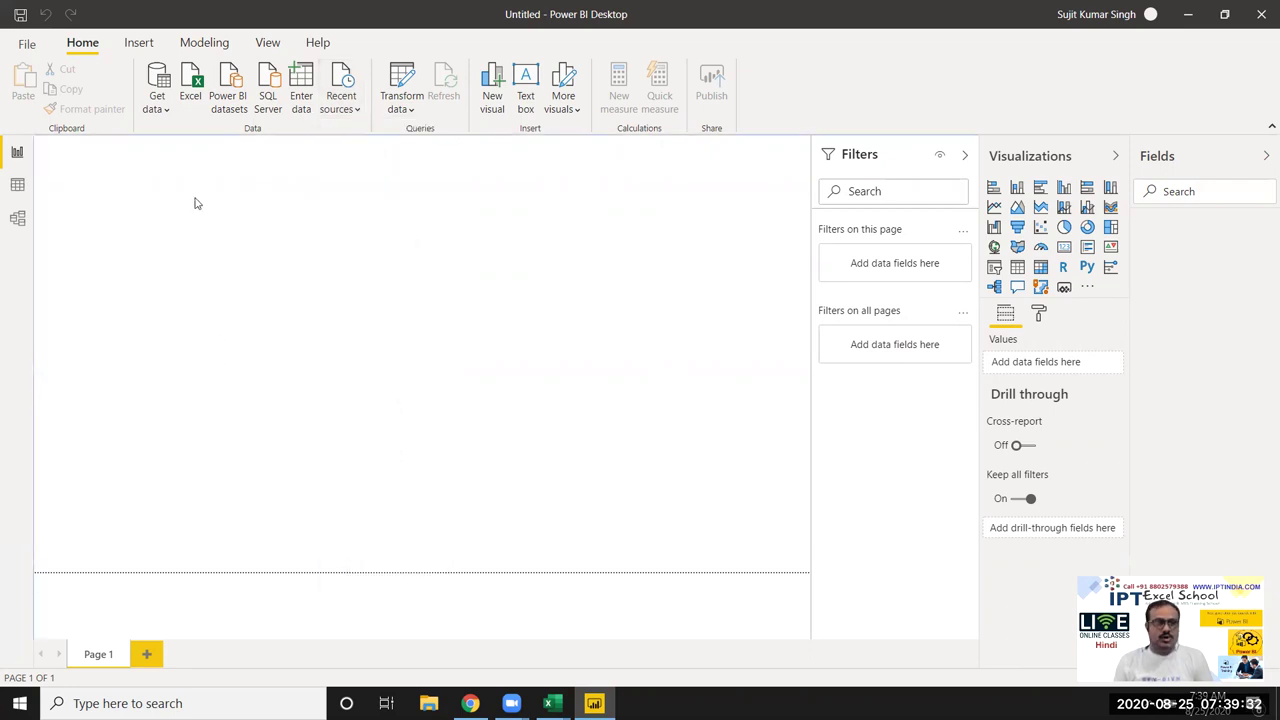
pyautogui.click(162, 108)
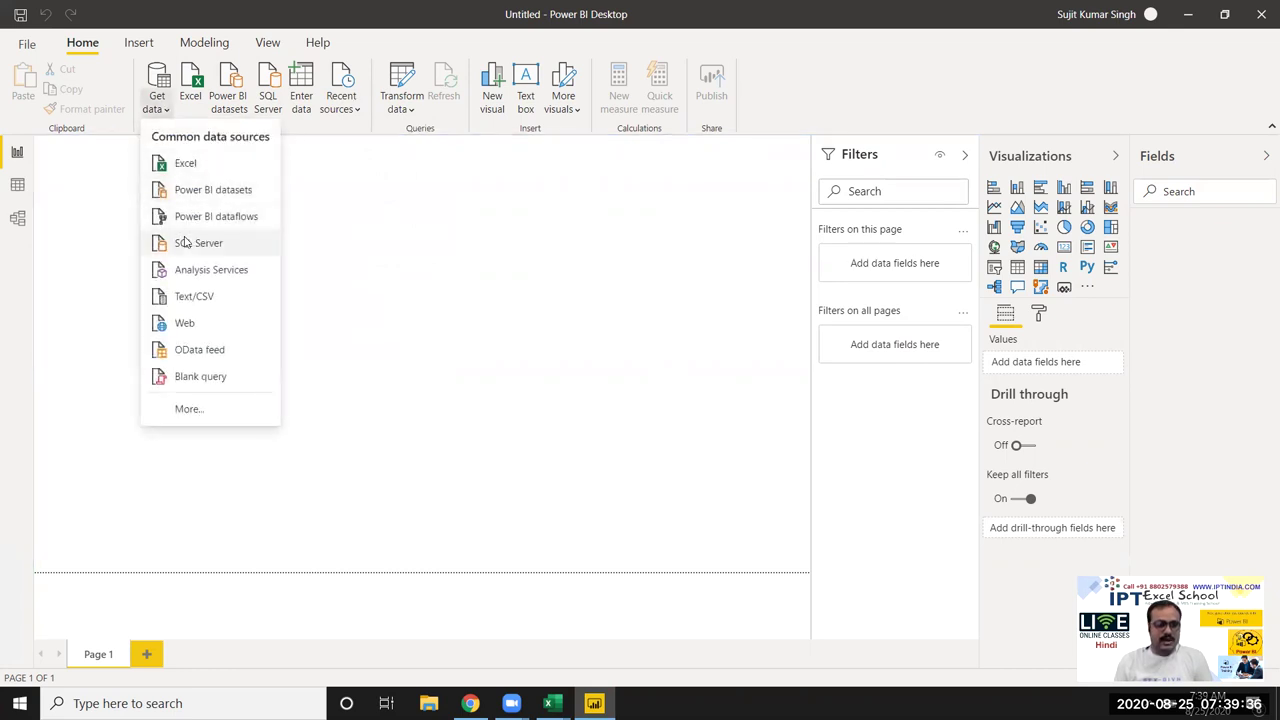
# Step: Browse the full data source catalogue's categories, then select Excel under File
pyautogui.click(182, 412)
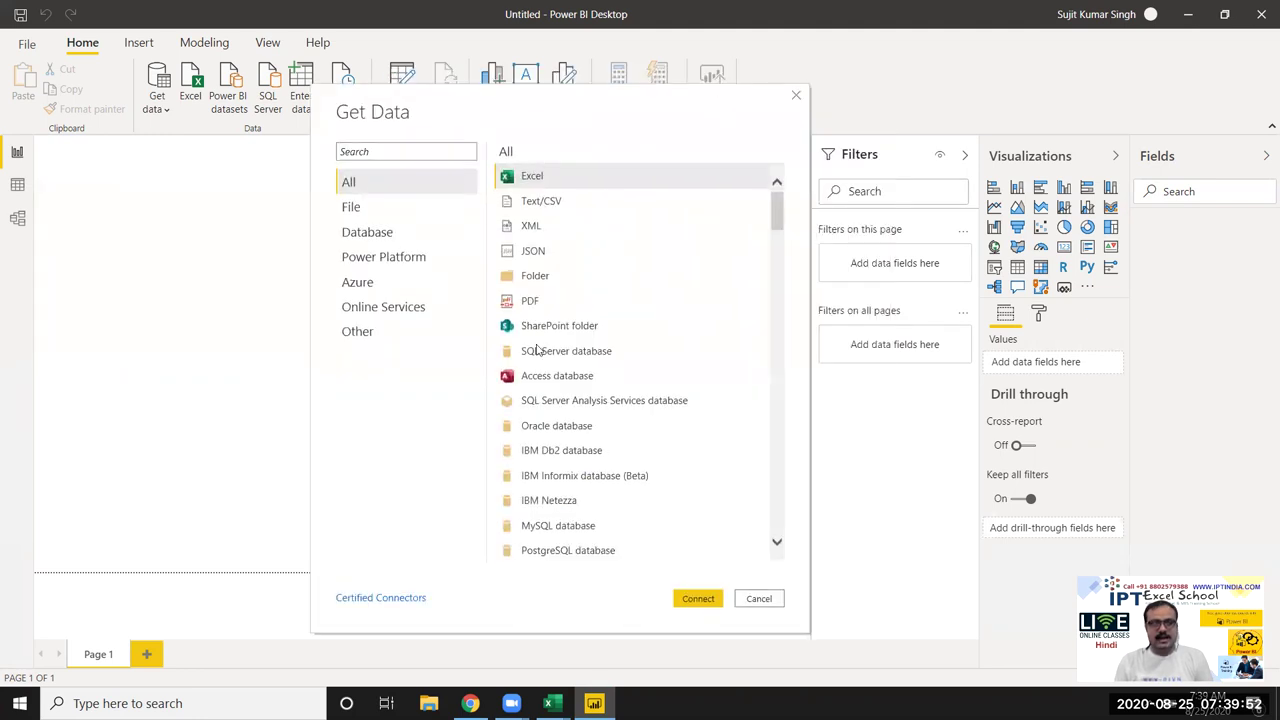
pyautogui.moveTo(783, 208)
pyautogui.mouseDown()
pyautogui.moveTo(776, 514)
pyautogui.moveTo(751, 91)
pyautogui.mouseUp()
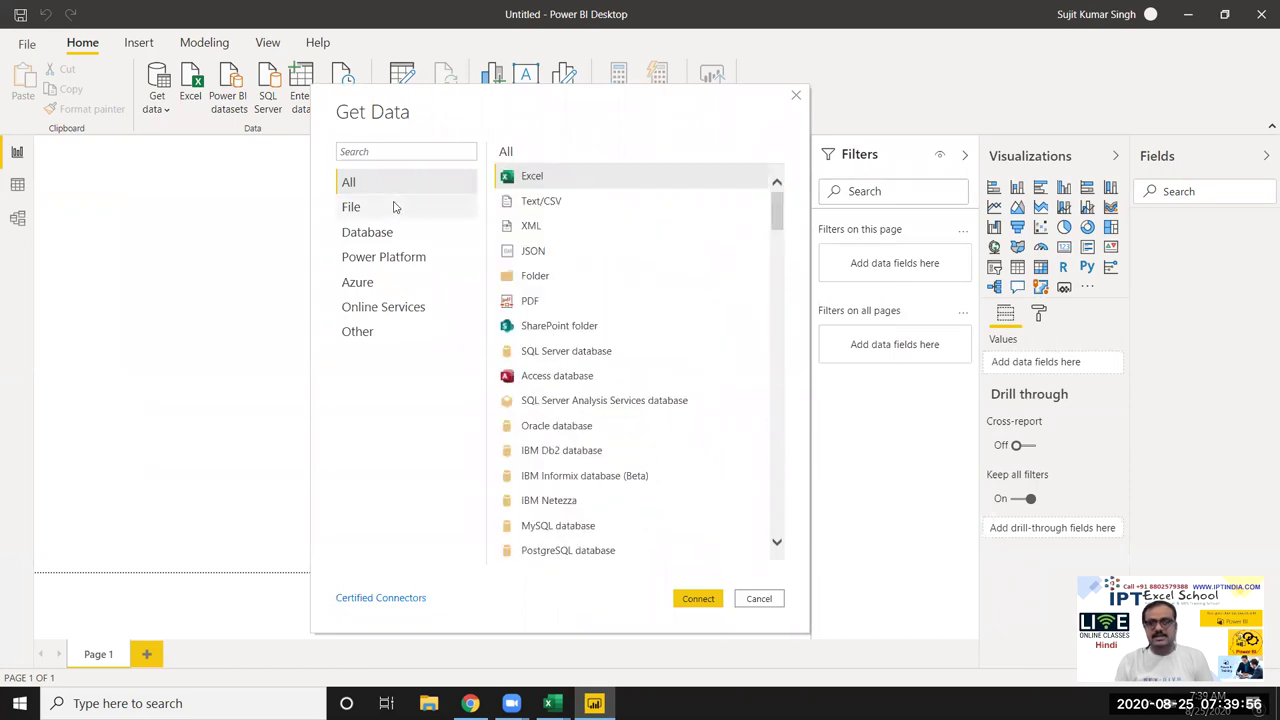
pyautogui.click(394, 207)
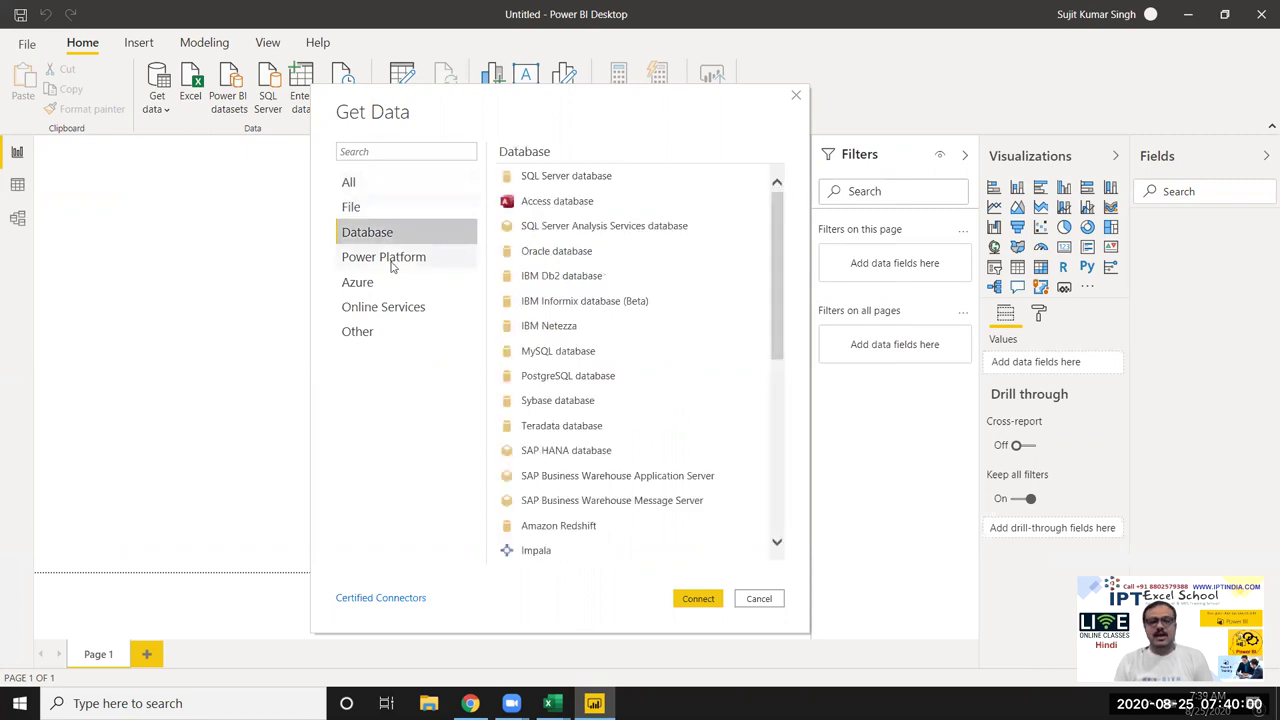
pyautogui.click(391, 266)
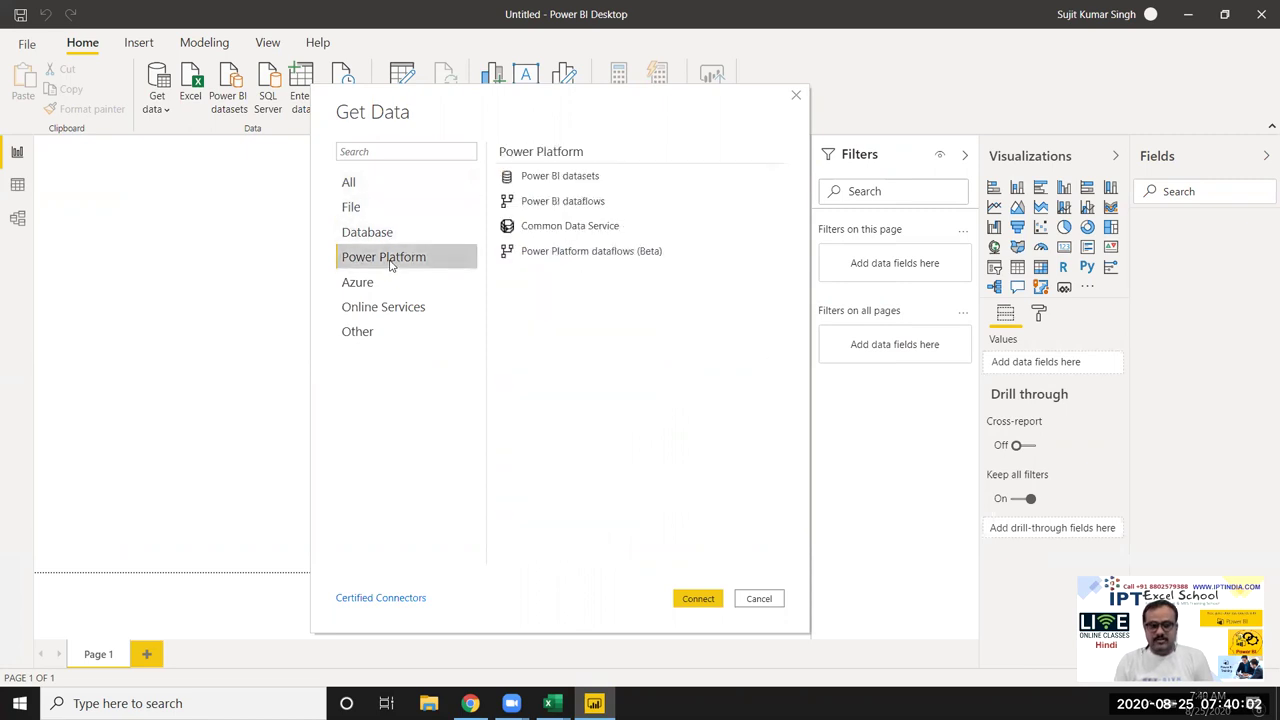
pyautogui.click(396, 289)
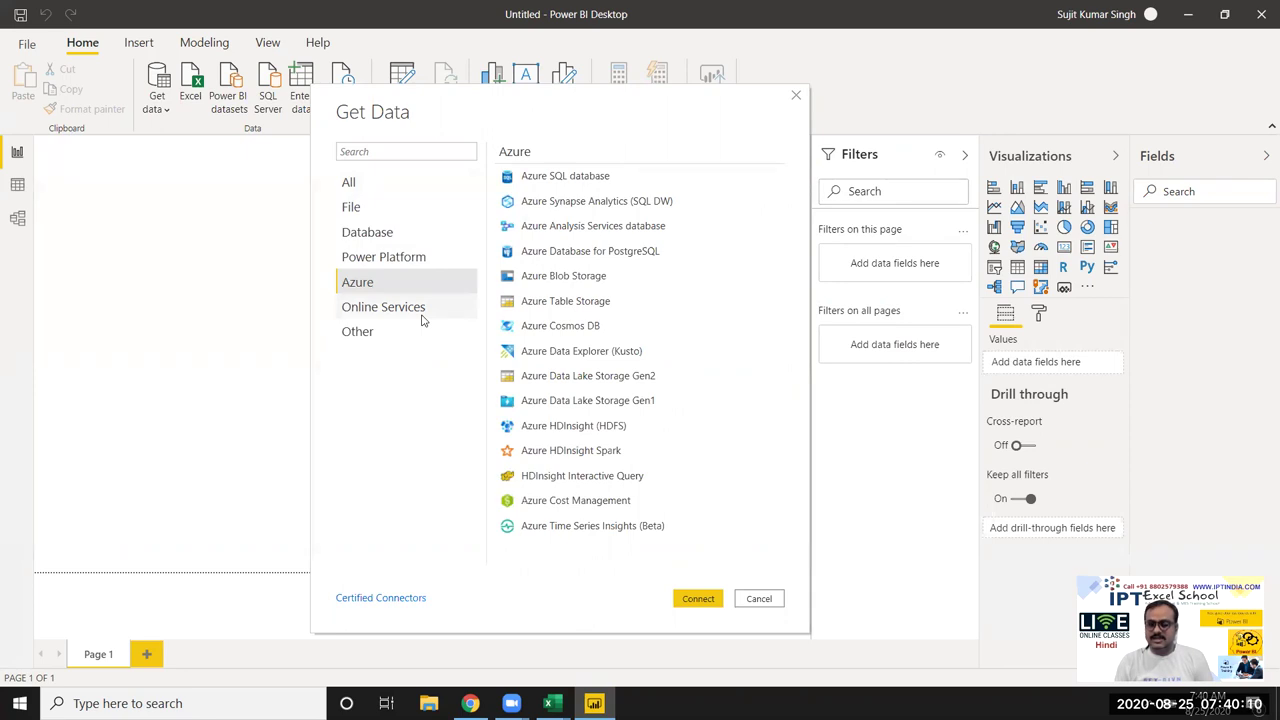
pyautogui.click(422, 318)
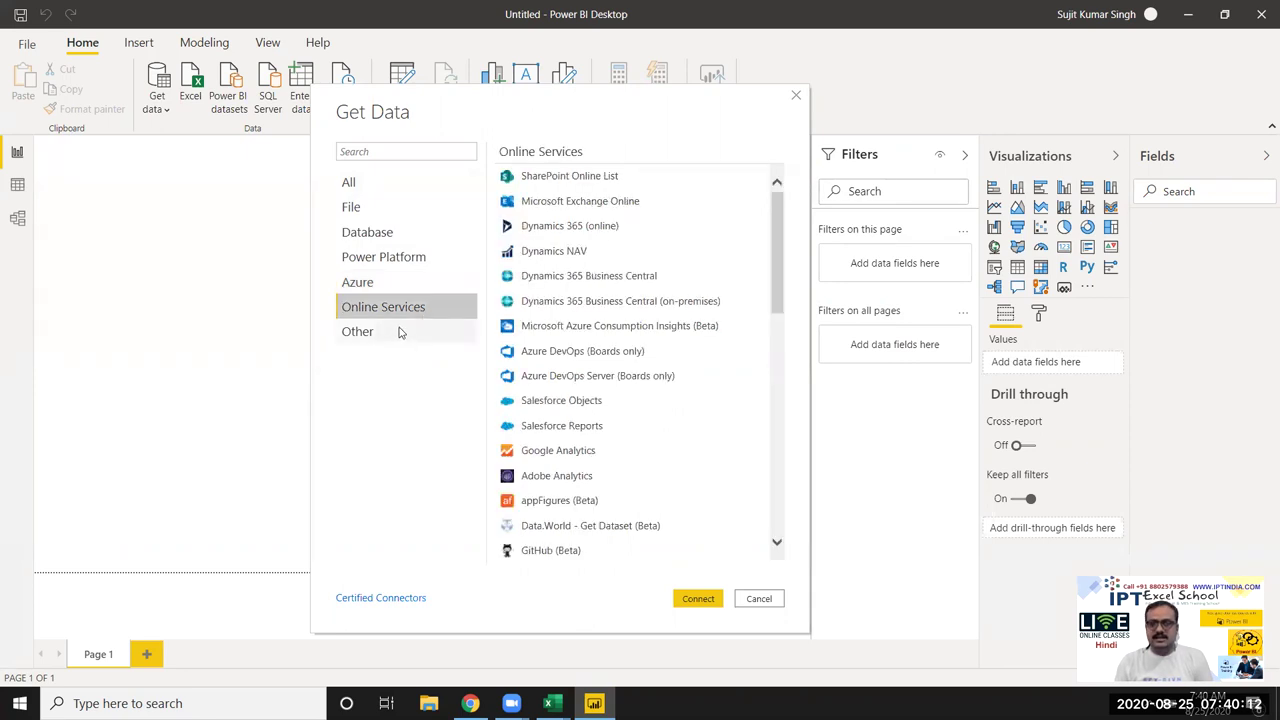
pyautogui.click(421, 323)
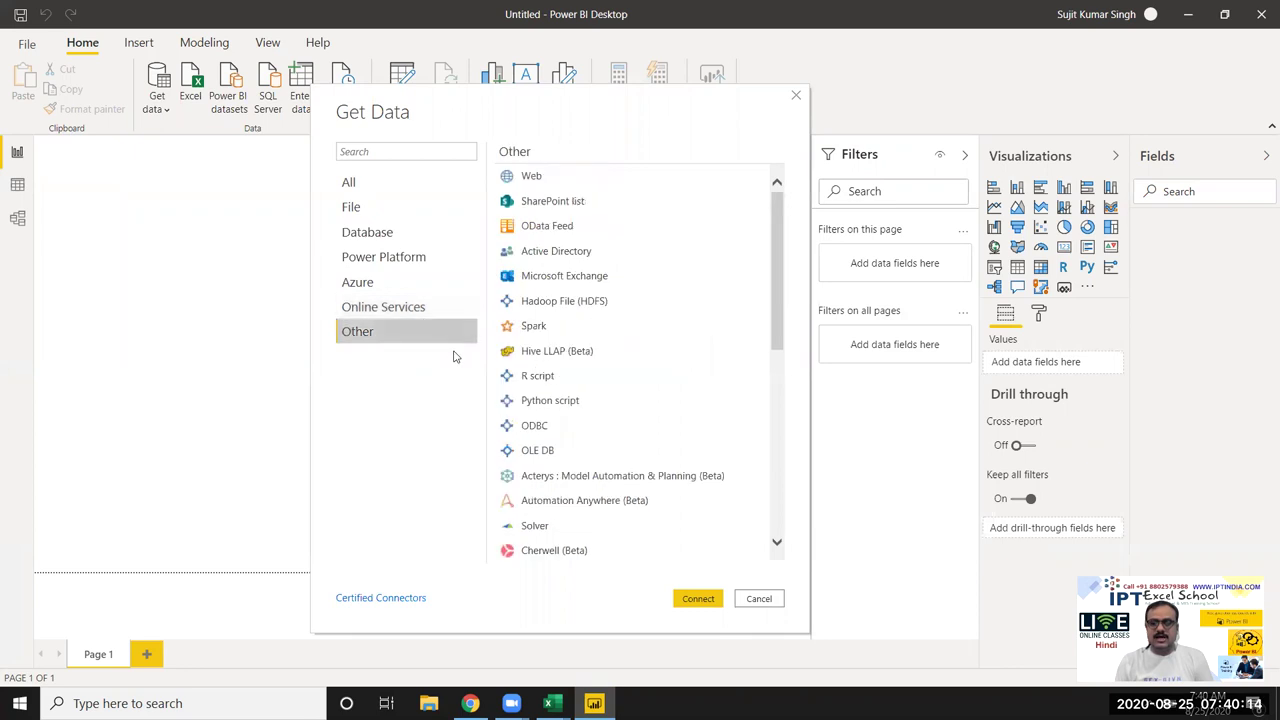
pyautogui.scroll(-5, 705, 262)
pyautogui.scroll(5, 700, 255)
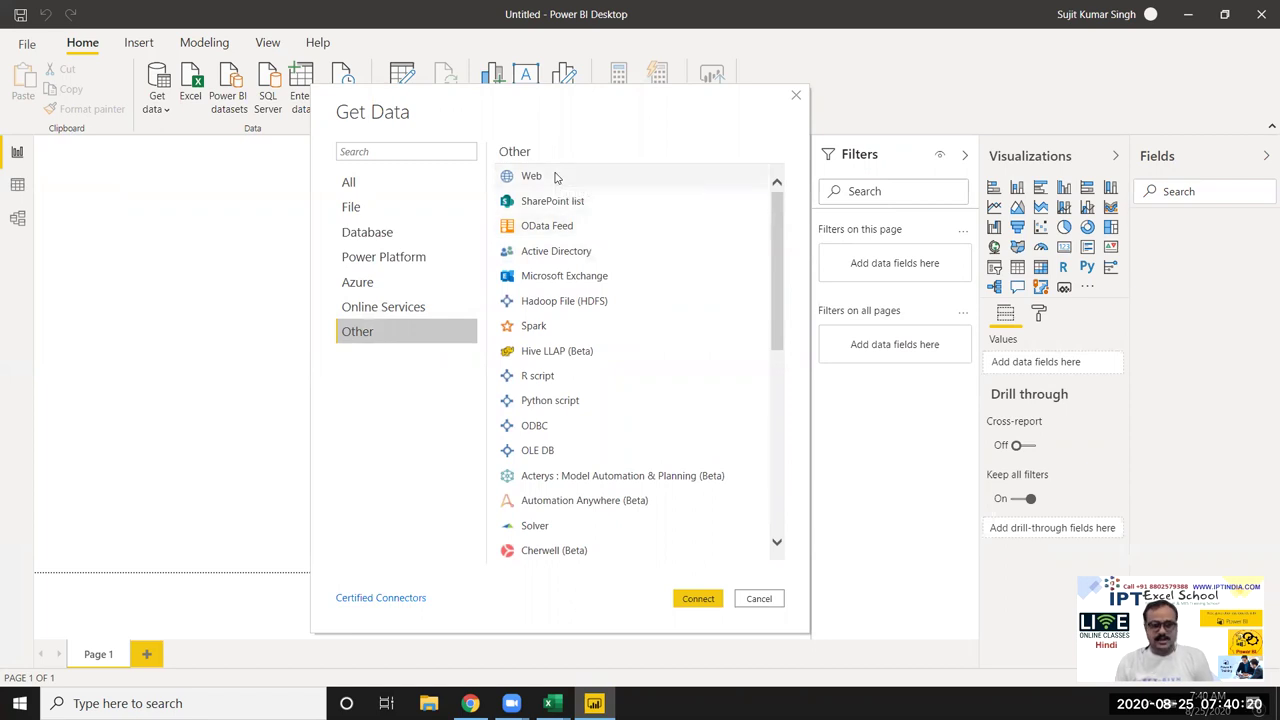
pyautogui.click(353, 207)
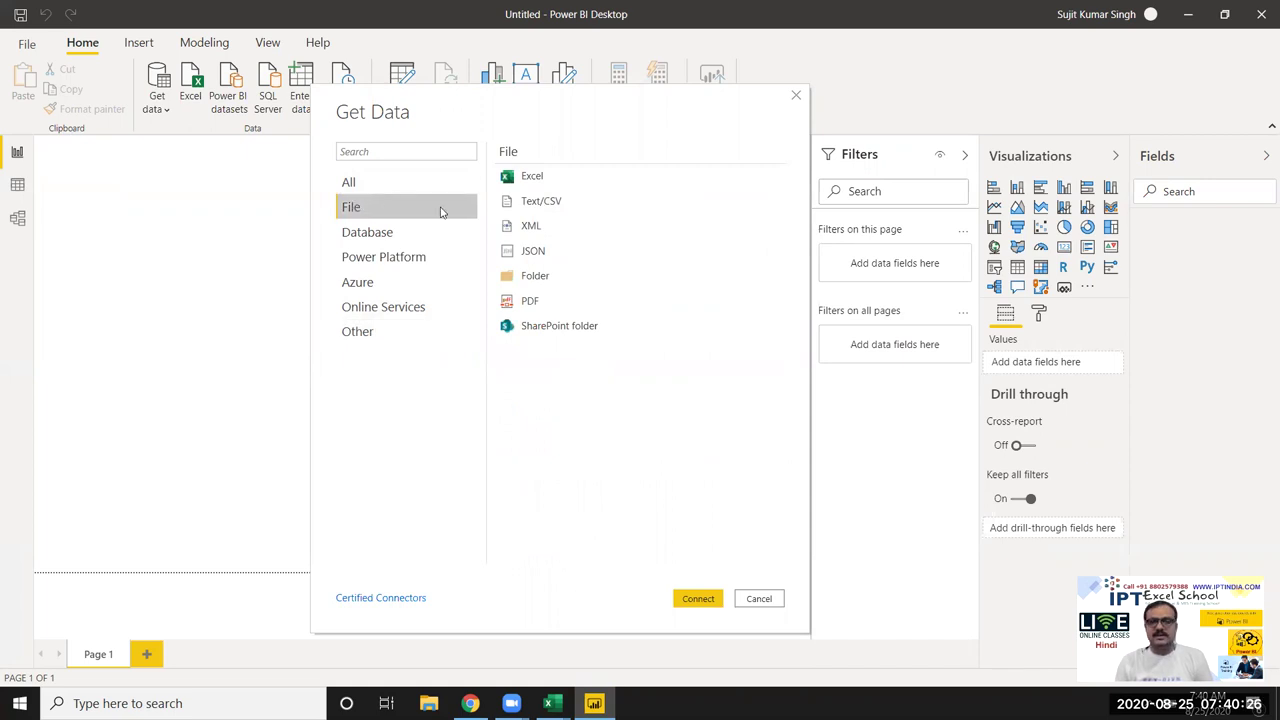
pyautogui.click(554, 180)
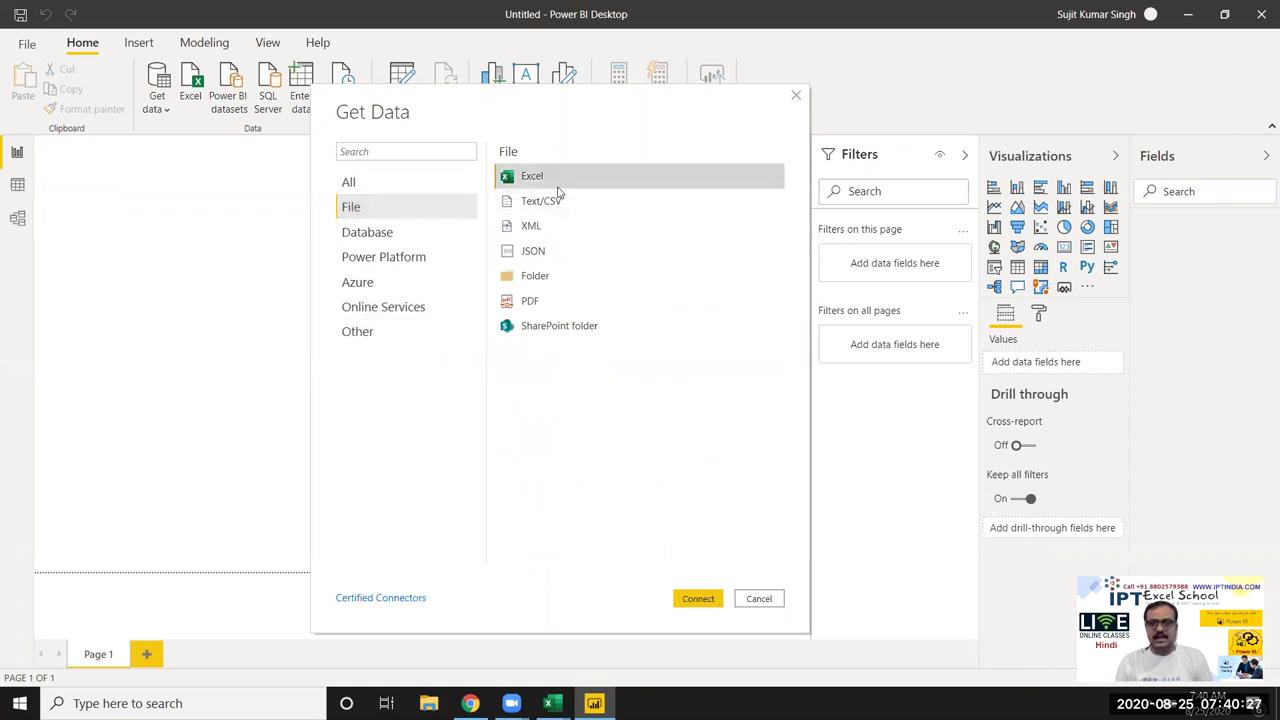
# Step: Connect to the DataS workbook in the Desktop's MF folder
pyautogui.click(698, 599)
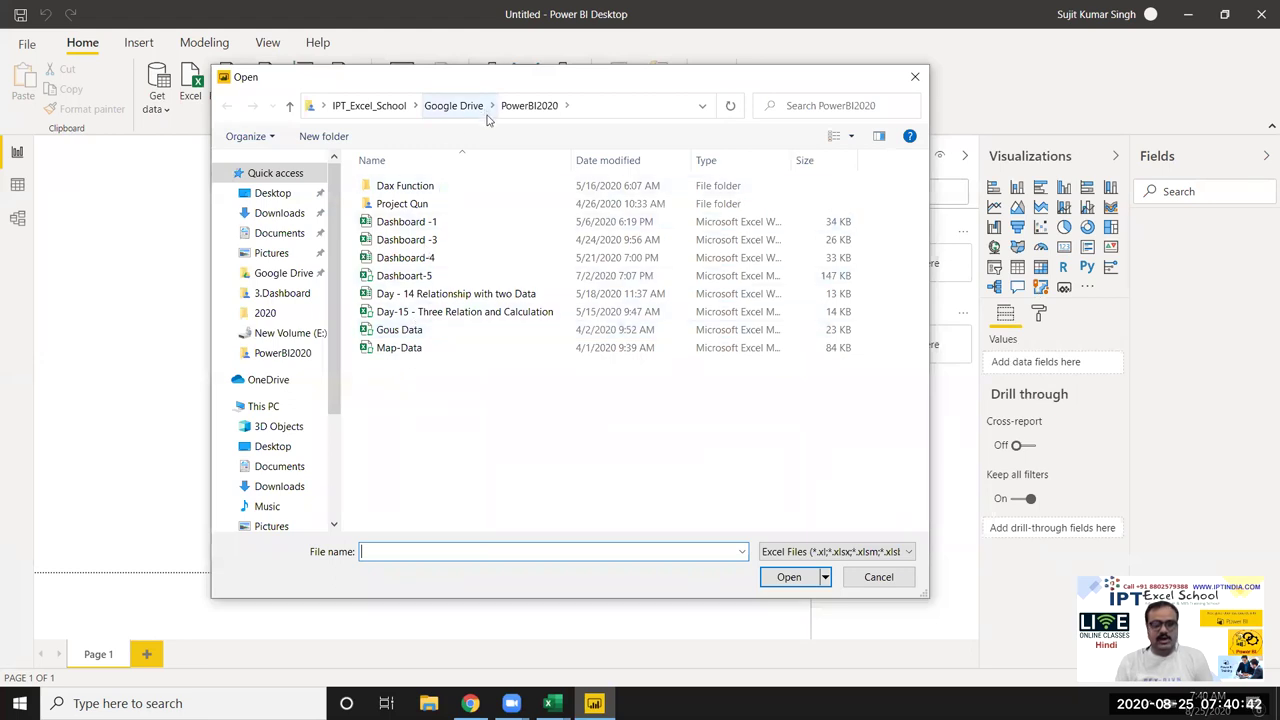
pyautogui.click(274, 194)
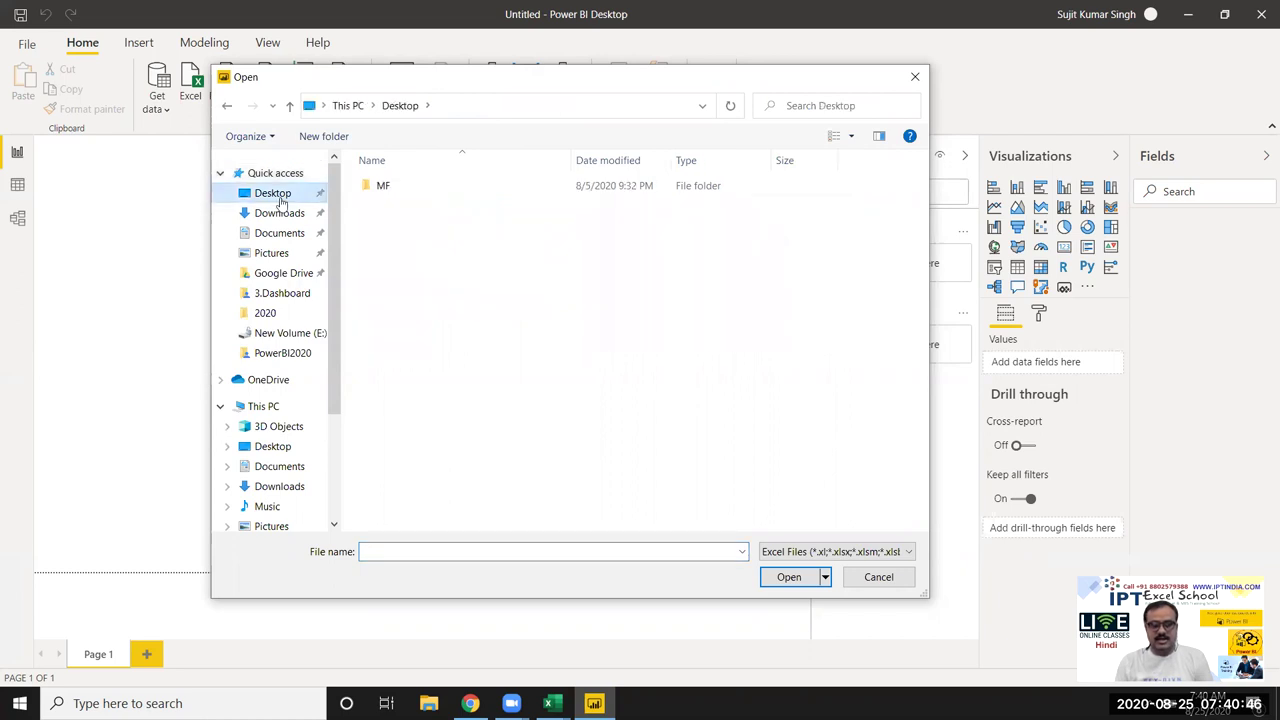
pyautogui.doubleClick(385, 188)
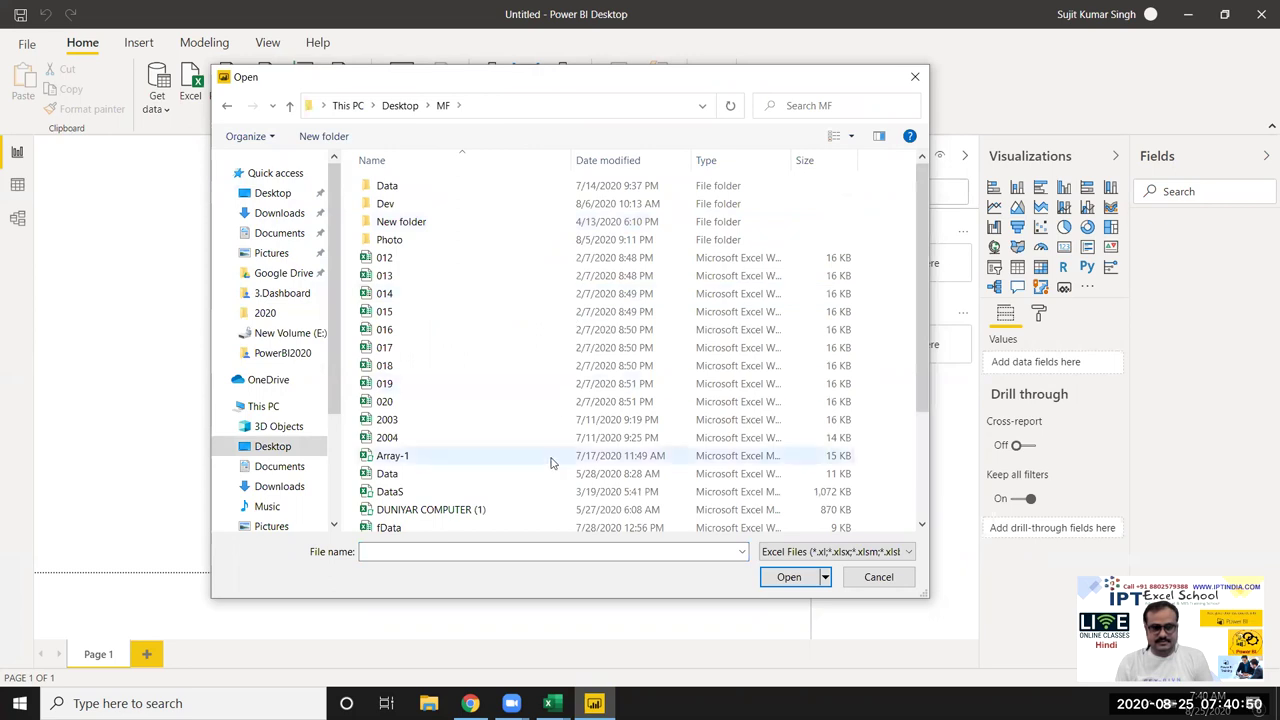
pyautogui.scroll(-1, 520, 470)
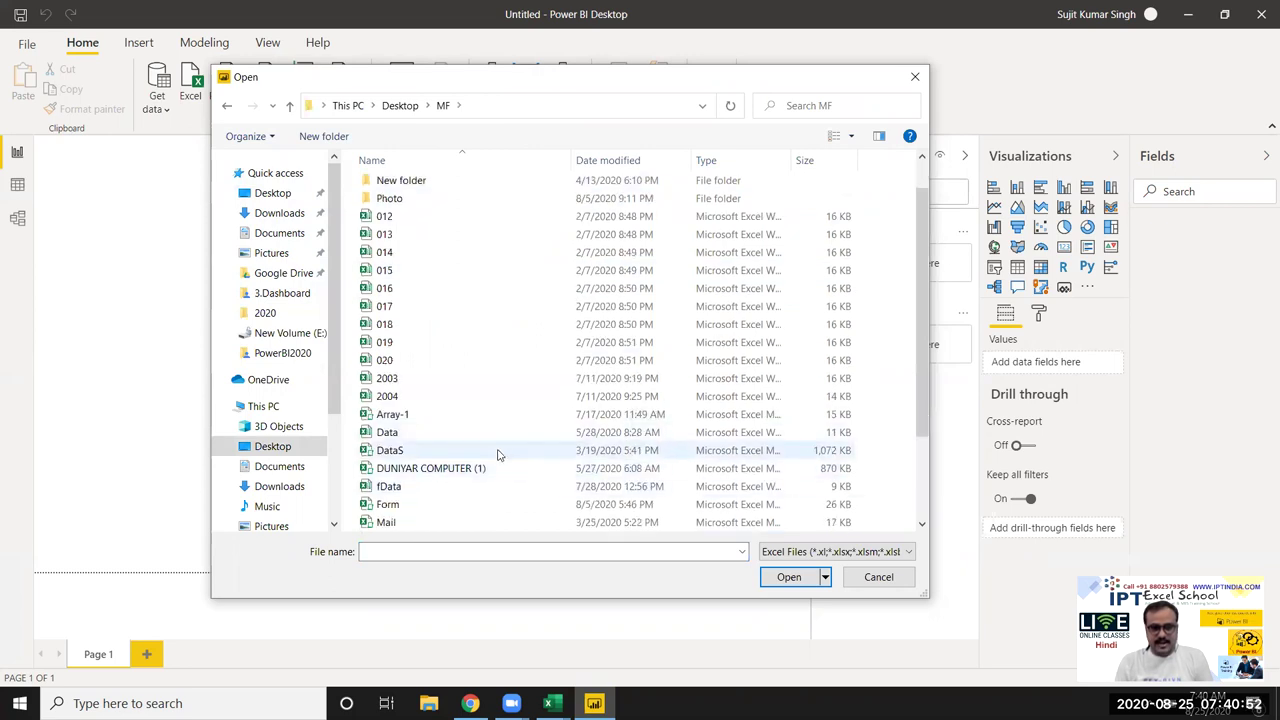
pyautogui.click(498, 455)
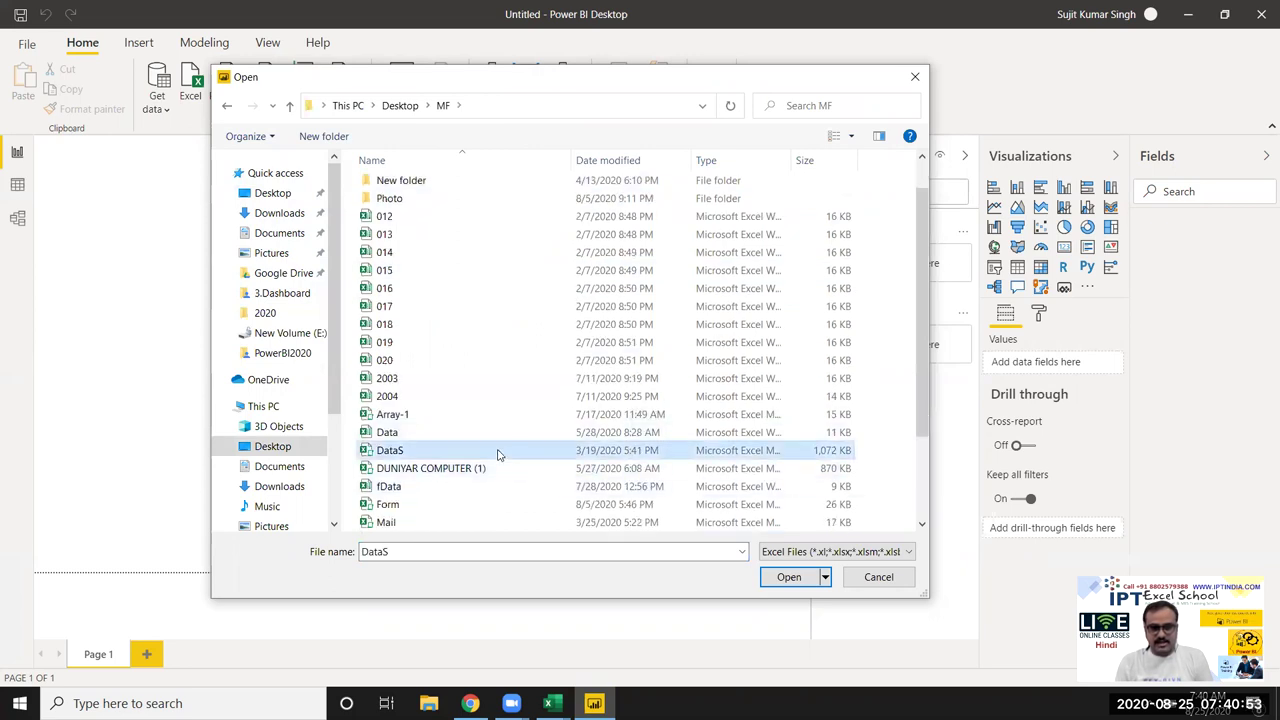
pyautogui.click(792, 580)
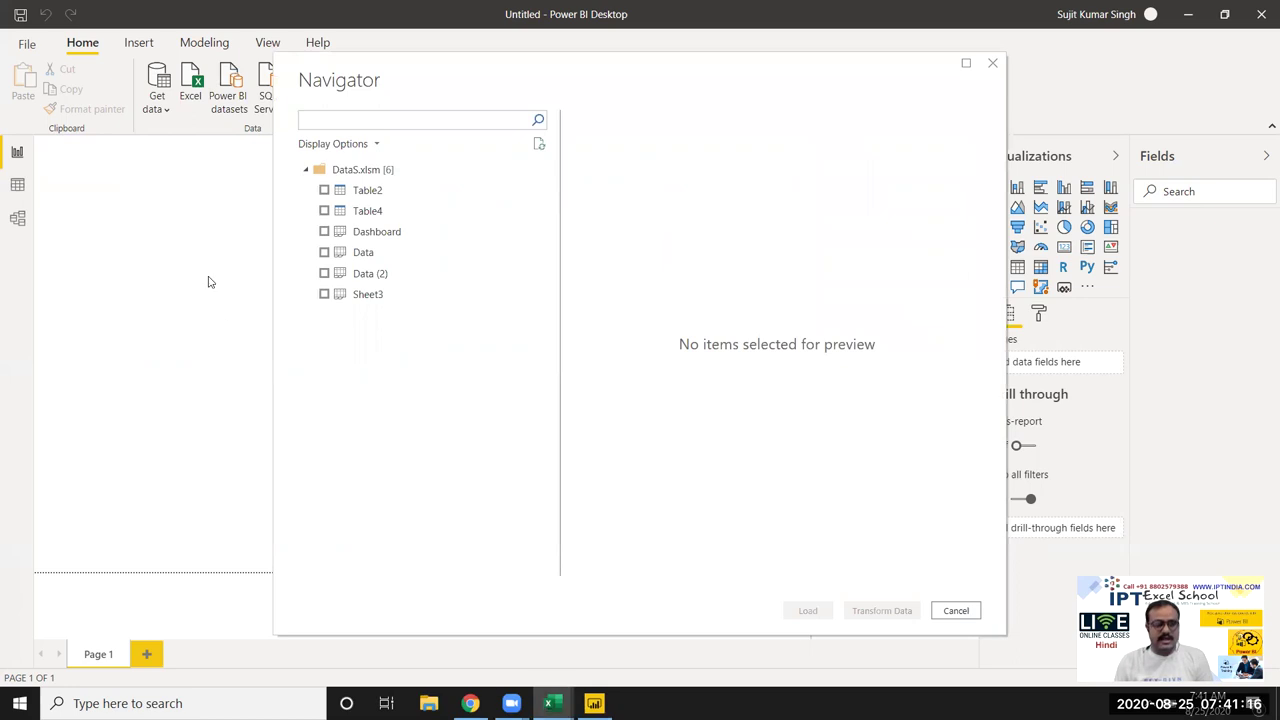
pyautogui.hotkey('alt', 'Tab')
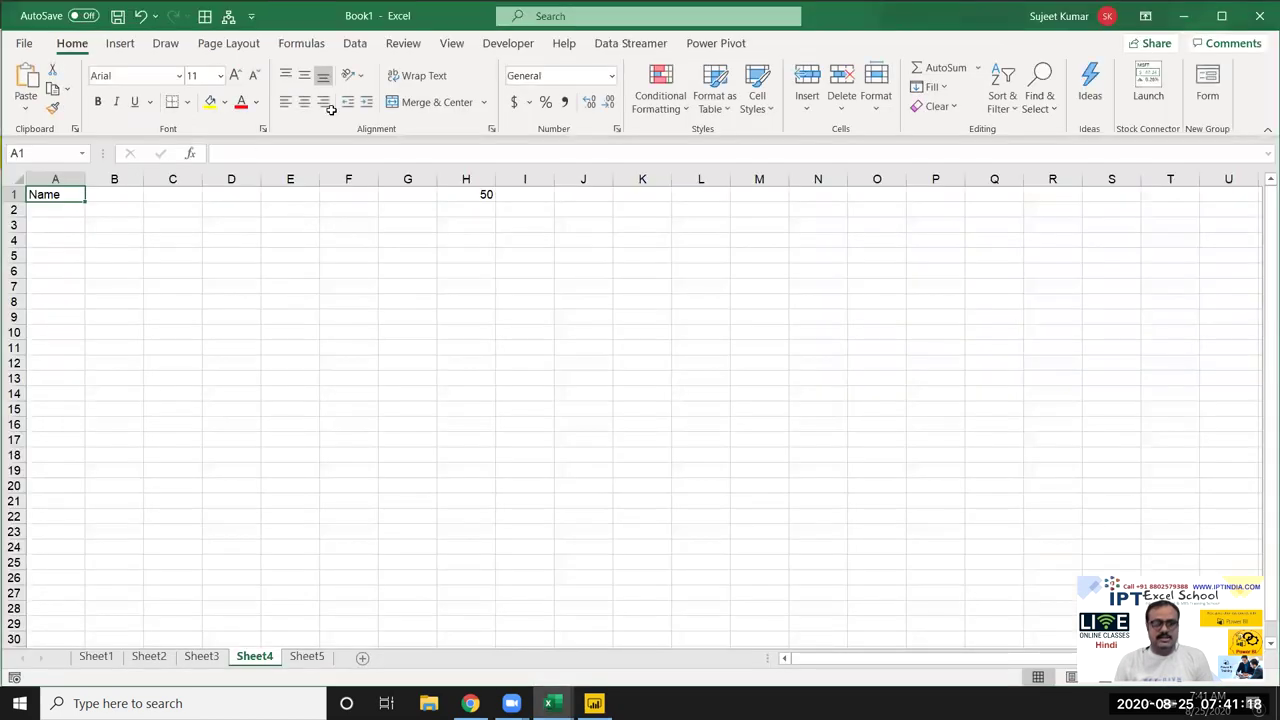
pyautogui.press('Down')
pyautogui.press('Down')
pyautogui.press('Down')
pyautogui.press('Right')
pyautogui.press('Right')
pyautogui.press('Right')
pyautogui.press('Up')
pyautogui.press('Up')
pyautogui.press('Up')
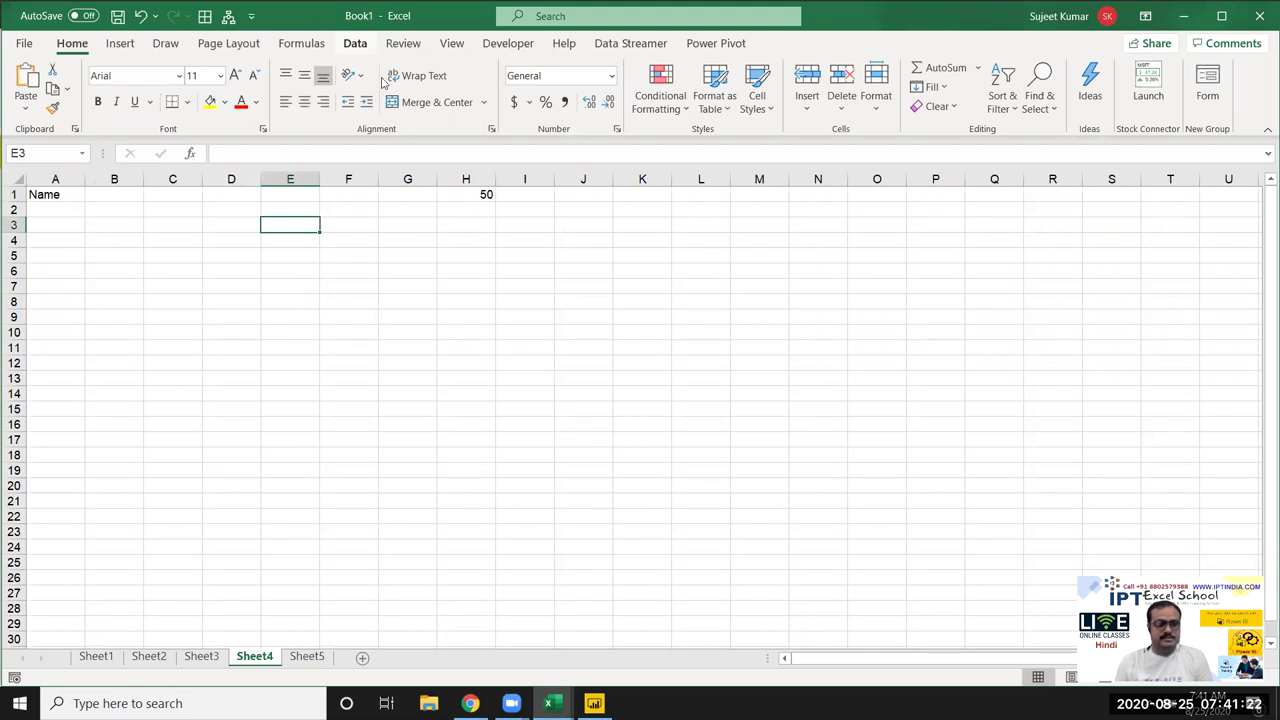
pyautogui.click(355, 43)
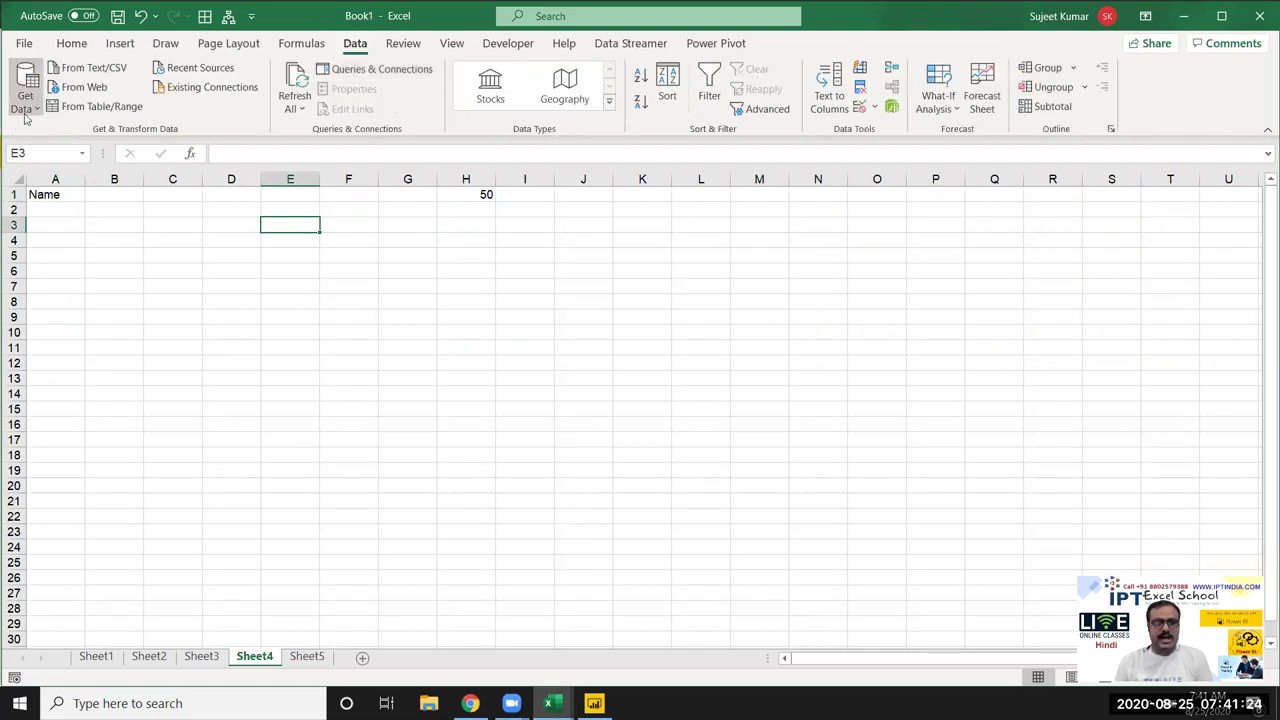
pyautogui.click(26, 112)
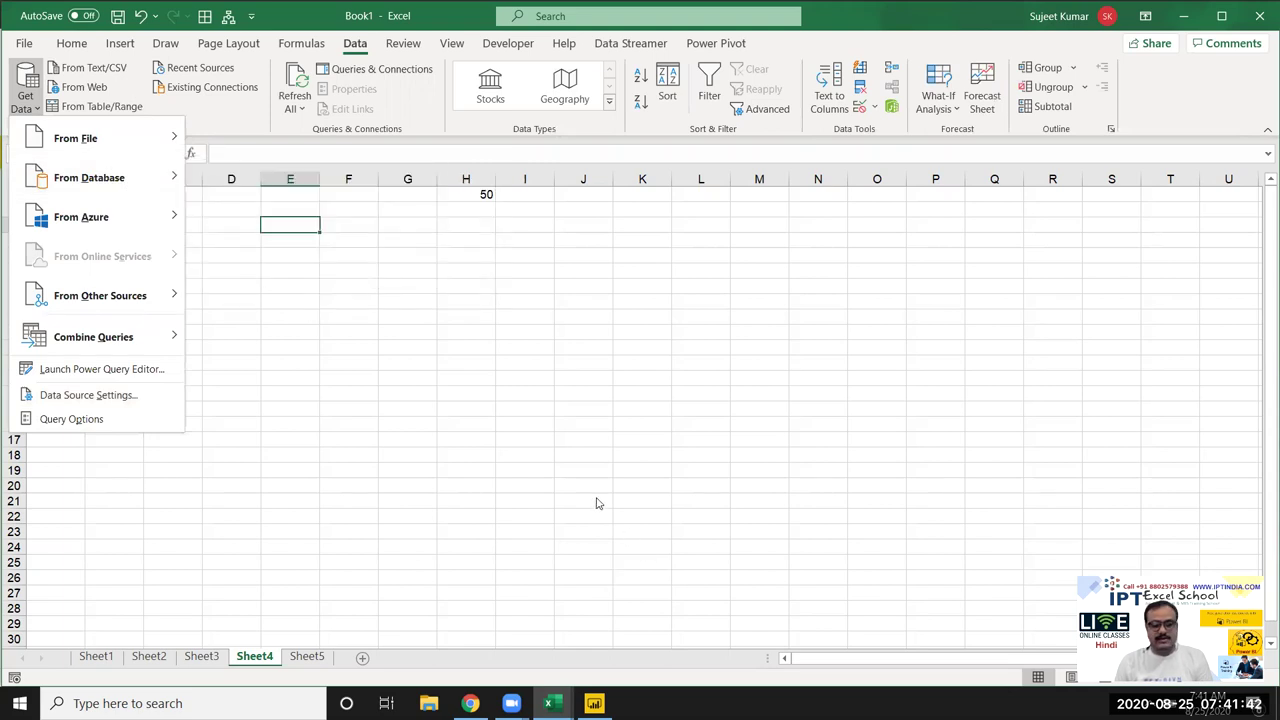
pyautogui.click(635, 593)
pyautogui.click(594, 703)
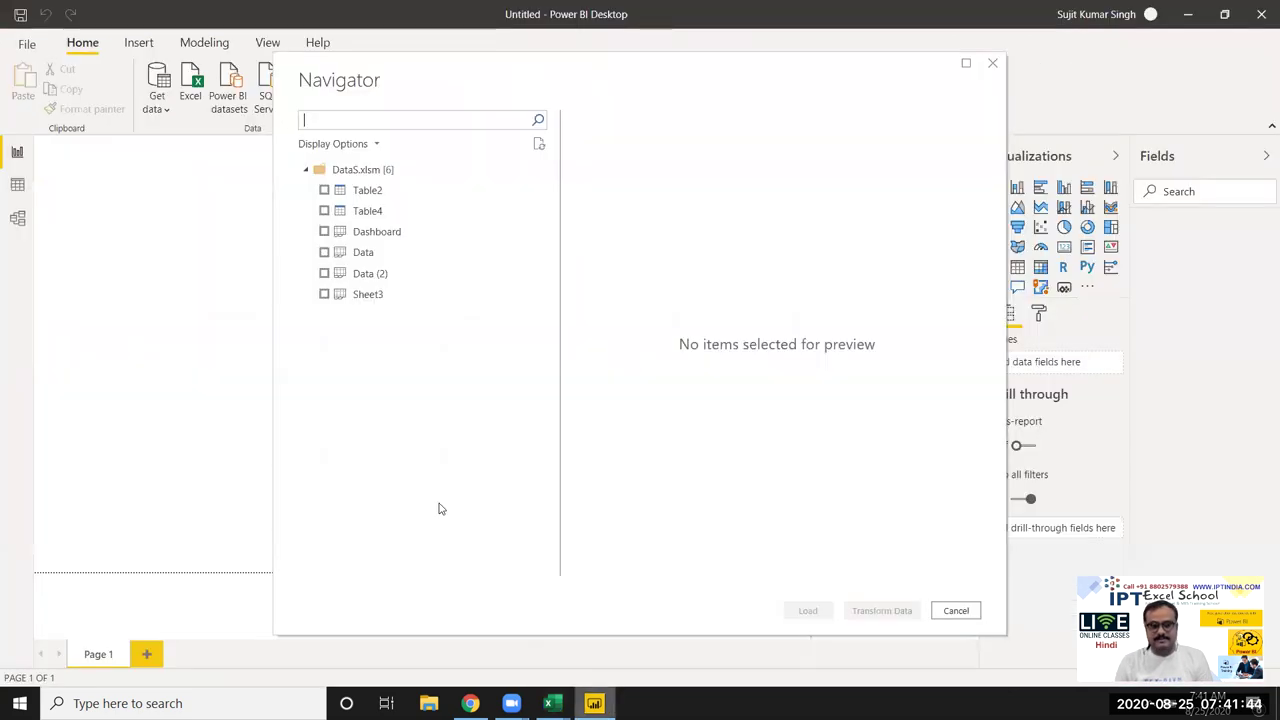
# Step: Preview Table4, Table2, Data and Data (2) in the Navigator
pyautogui.click(362, 214)
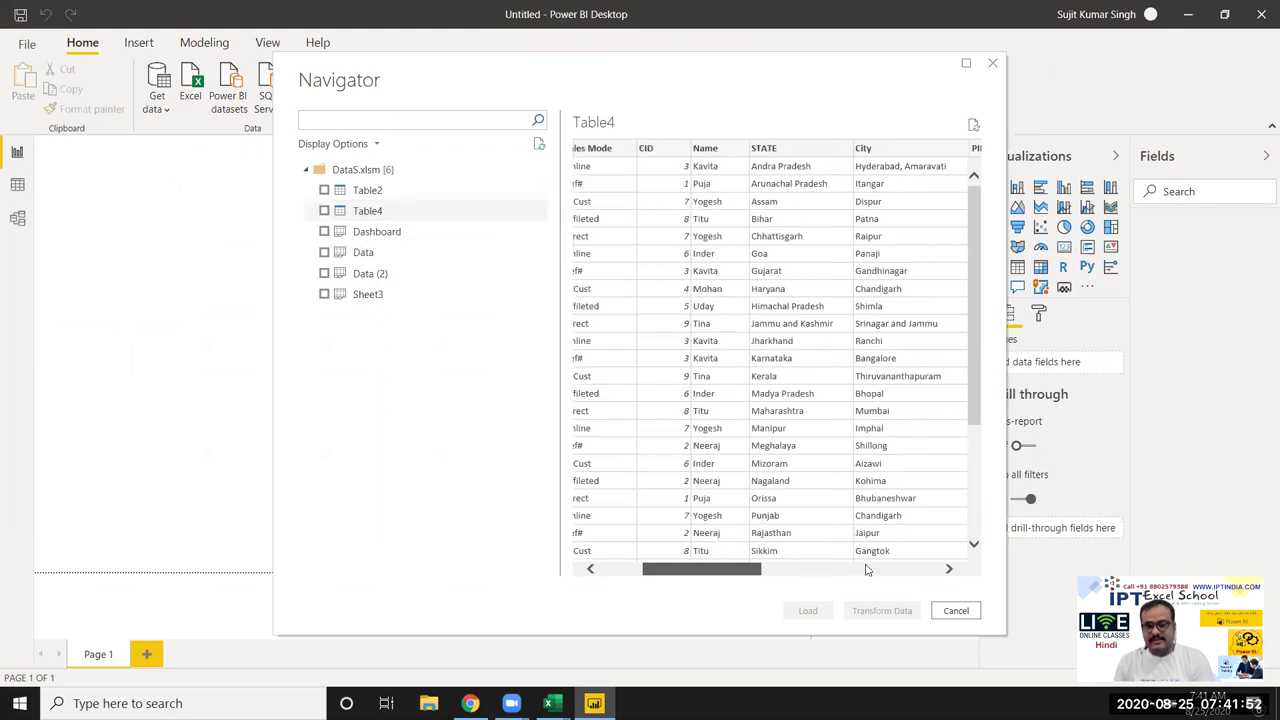
pyautogui.moveTo(690, 568); pyautogui.dragTo(915, 568)
pyautogui.click(368, 192)
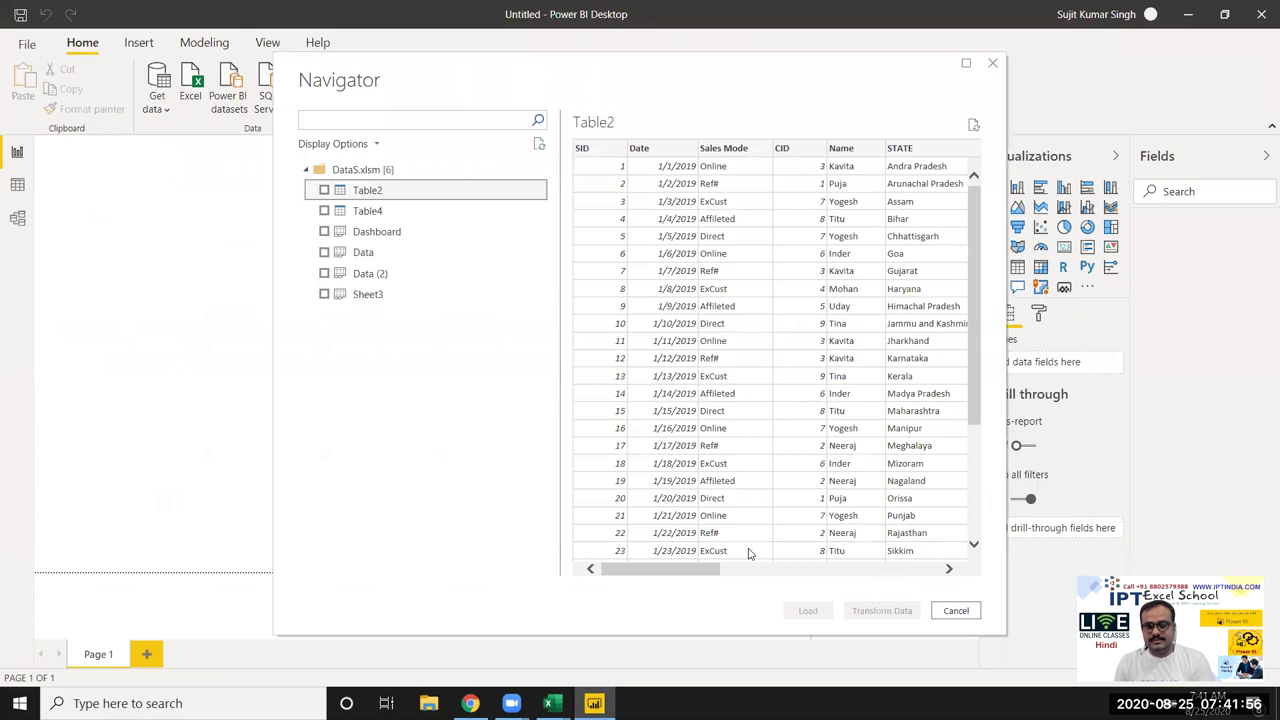
pyautogui.moveTo(756, 572)
pyautogui.mouseDown()
pyautogui.moveTo(952, 568)
pyautogui.moveTo(738, 568)
pyautogui.mouseUp()
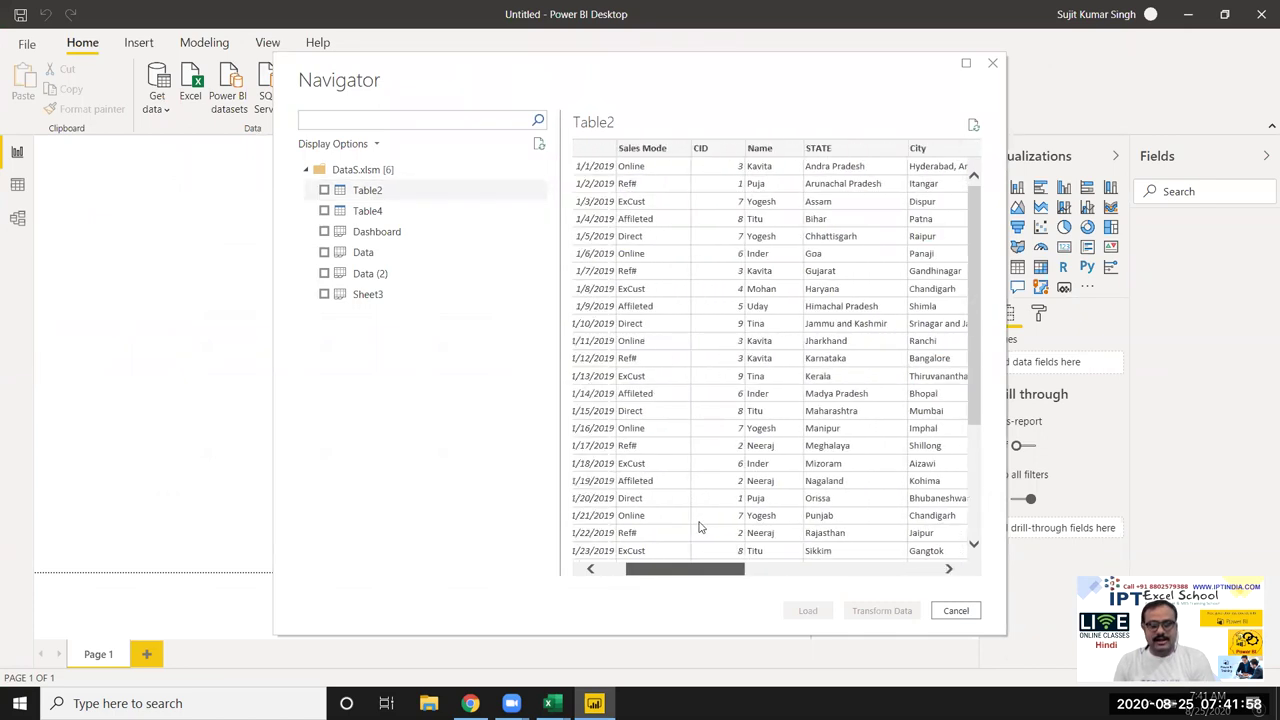
pyautogui.click(366, 260)
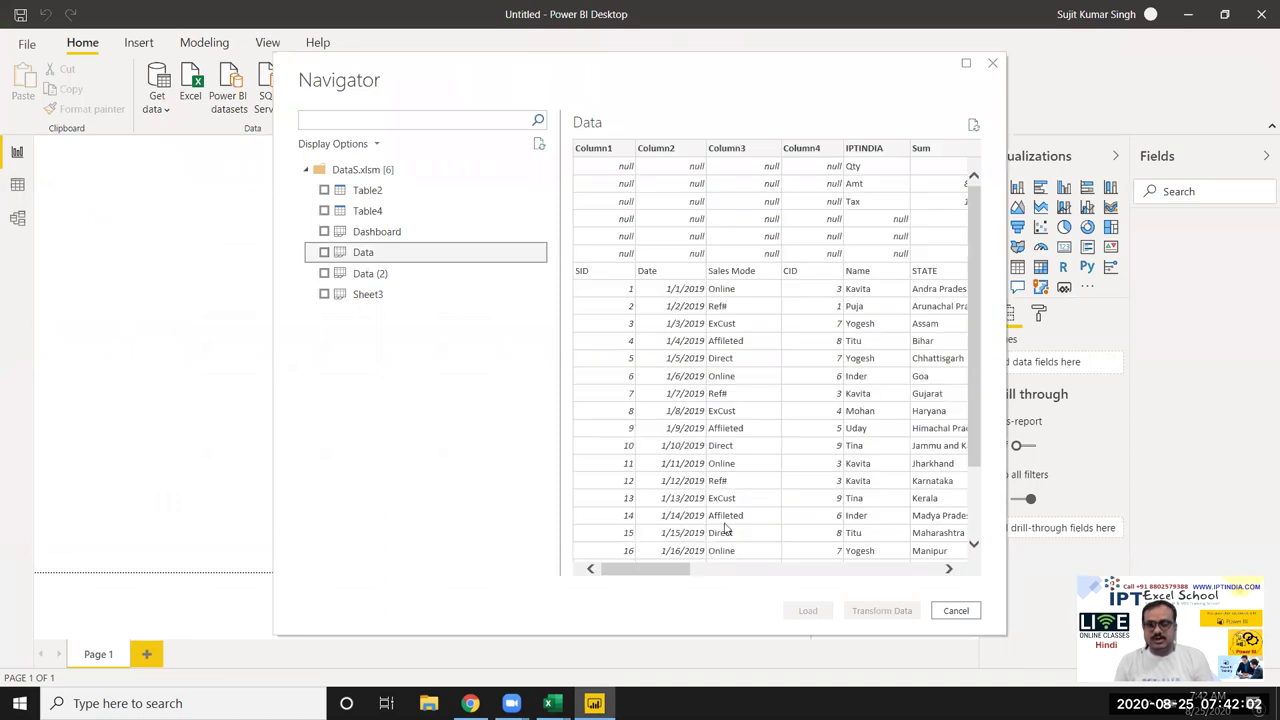
pyautogui.click(640, 572)
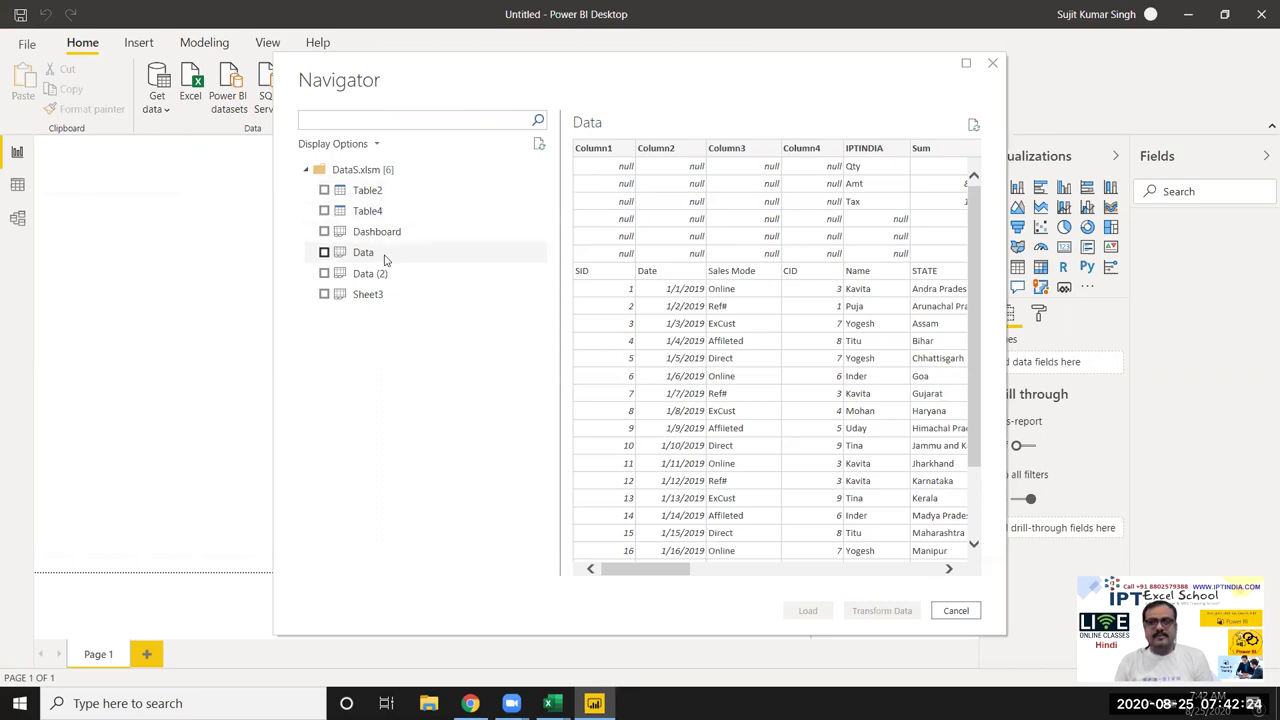
pyautogui.click(381, 283)
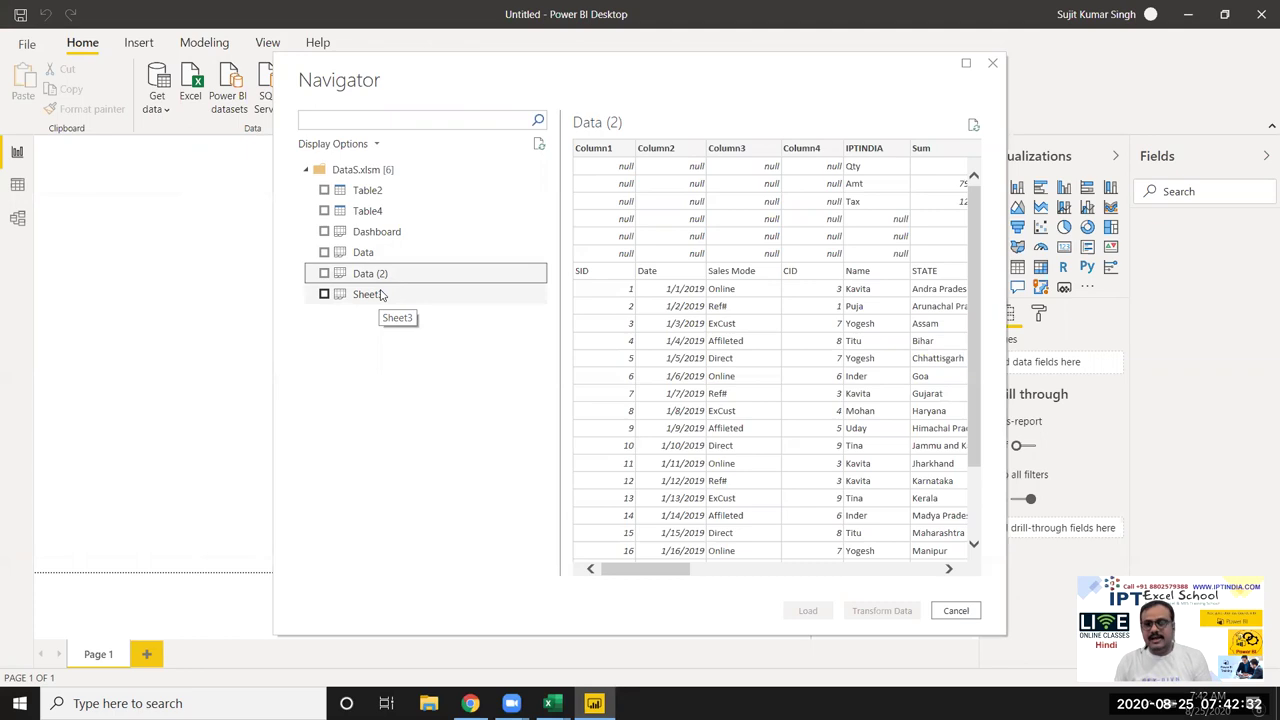
# Step: Return to Table2 and tick it for import
pyautogui.click(370, 196)
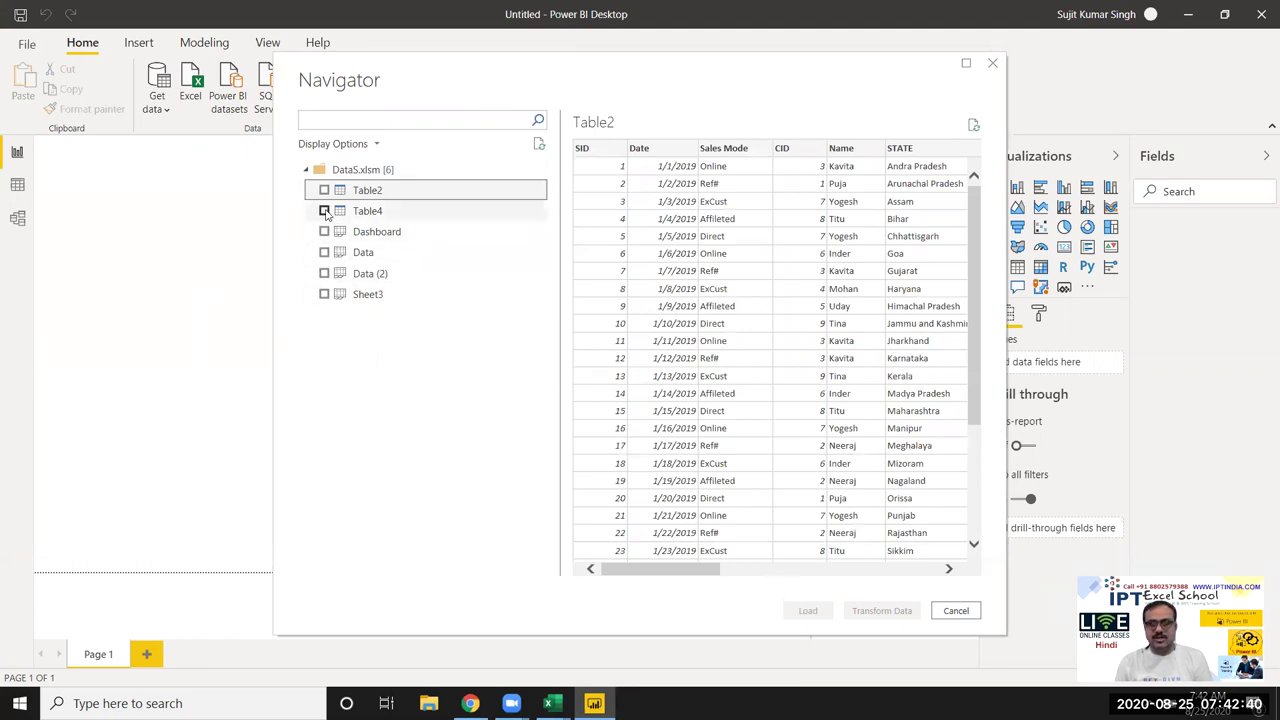
pyautogui.click(324, 191)
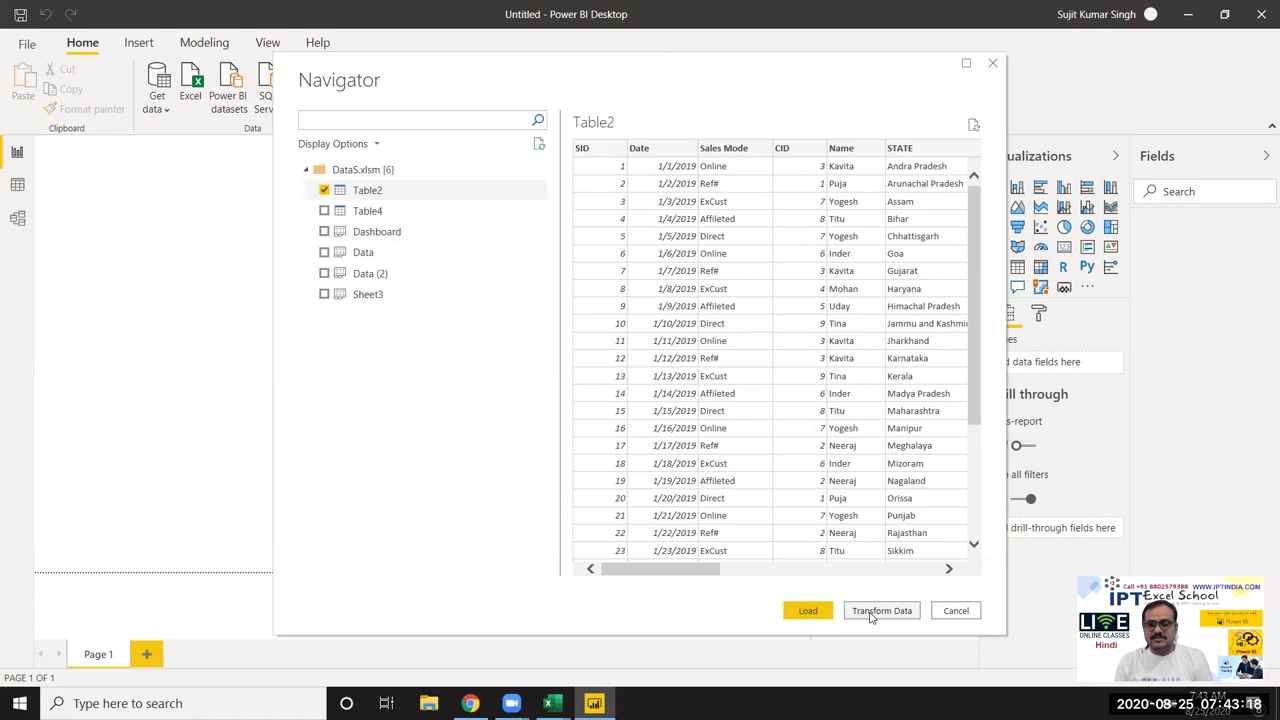
pyautogui.hotkey('alt', 'Tab')
pyautogui.hotkey('alt', 'Tab')
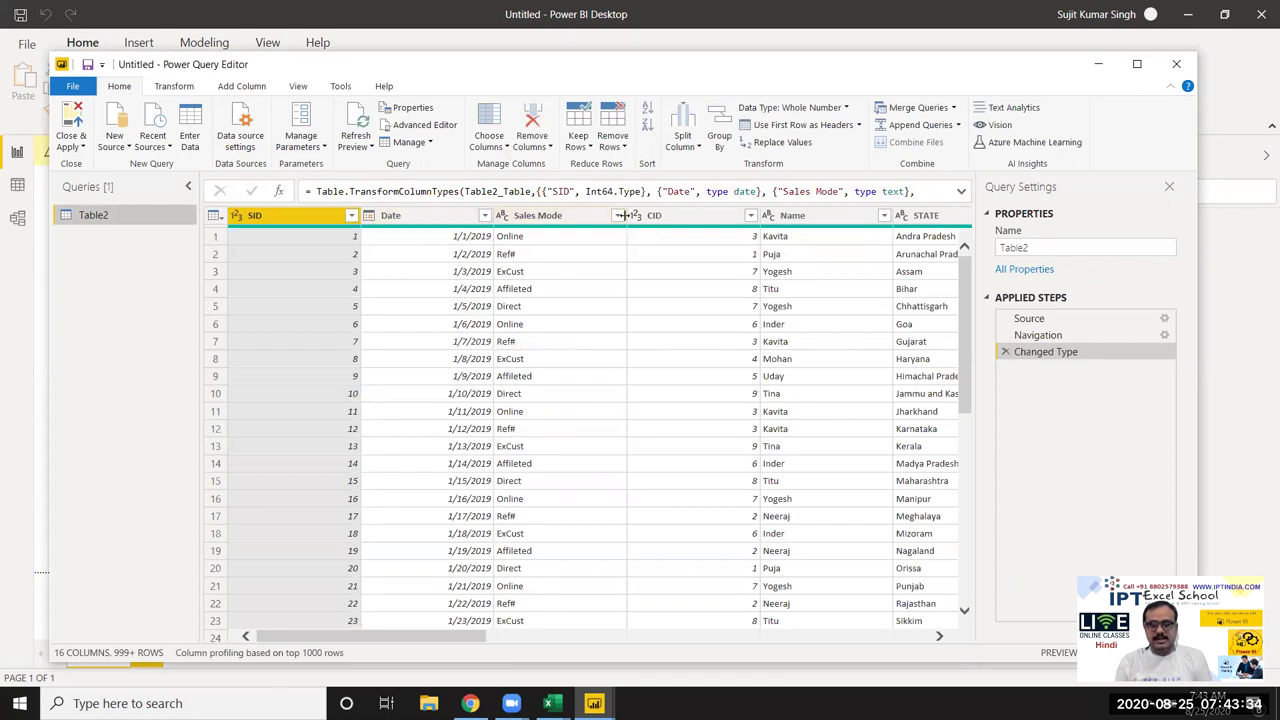
# Step: Filter Table2's Sales Mode column to keep only Online rows
pyautogui.click(618, 216)
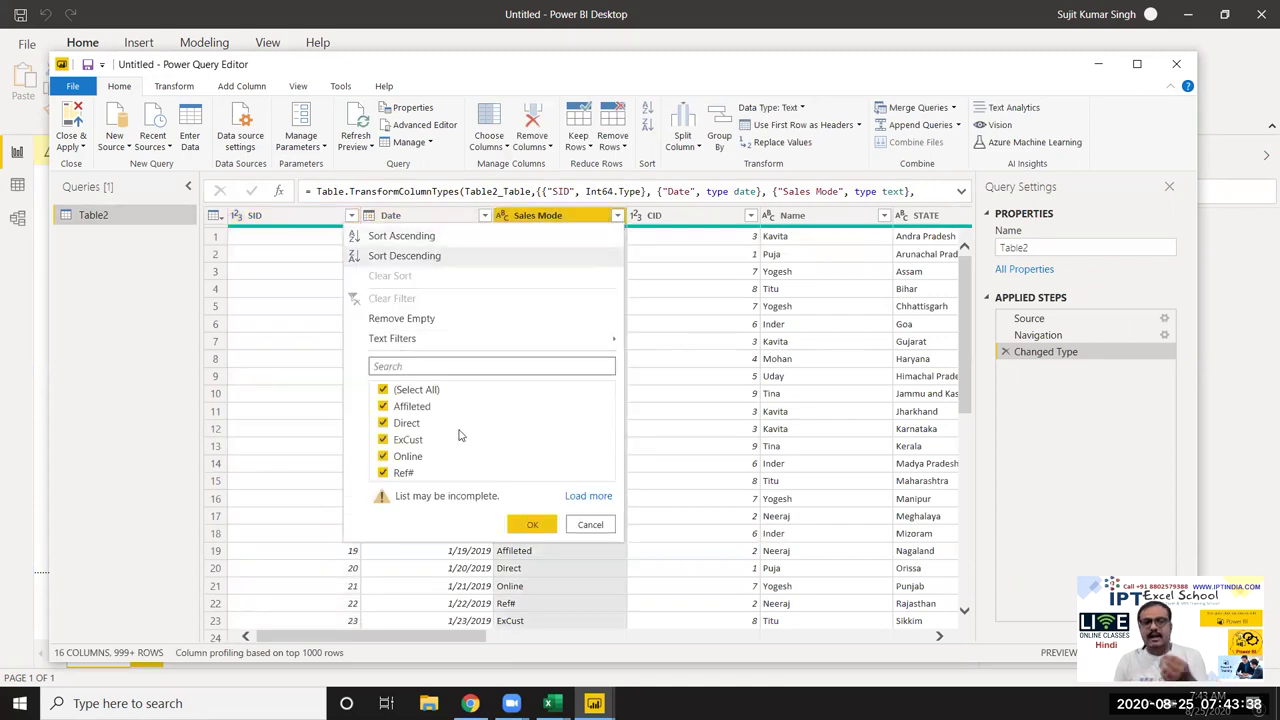
pyautogui.click(383, 389)
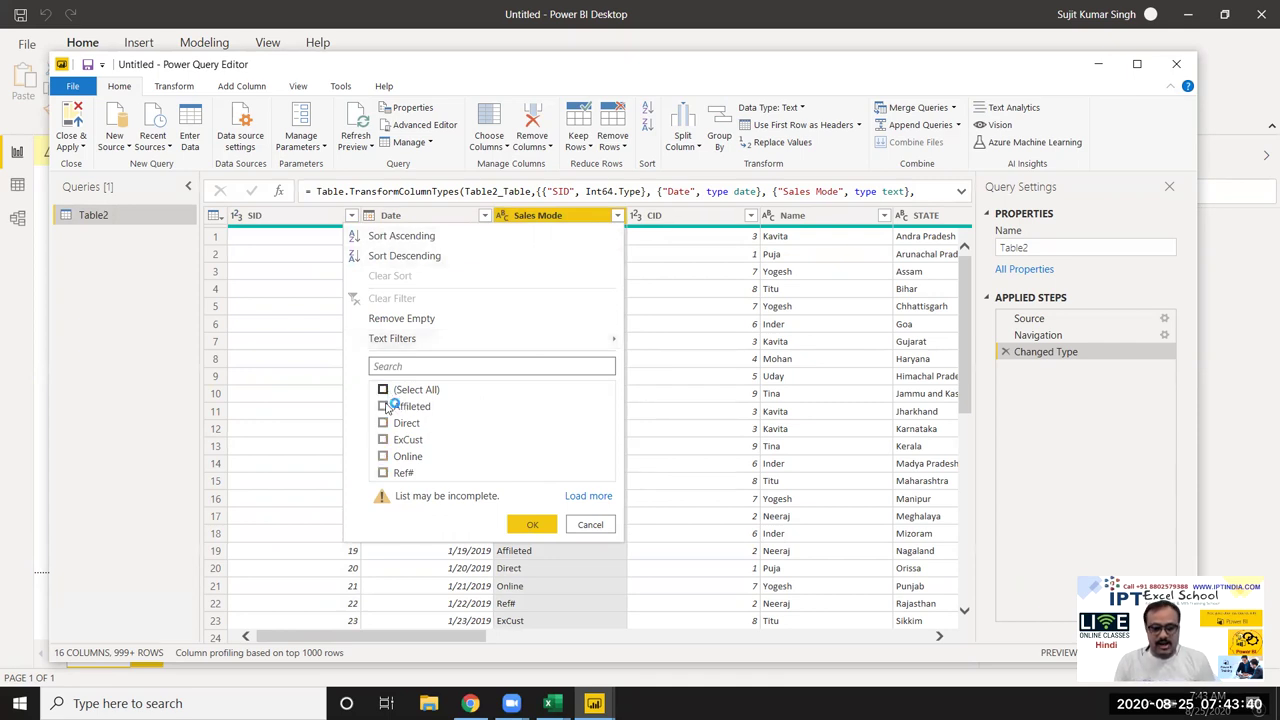
pyautogui.click(383, 457)
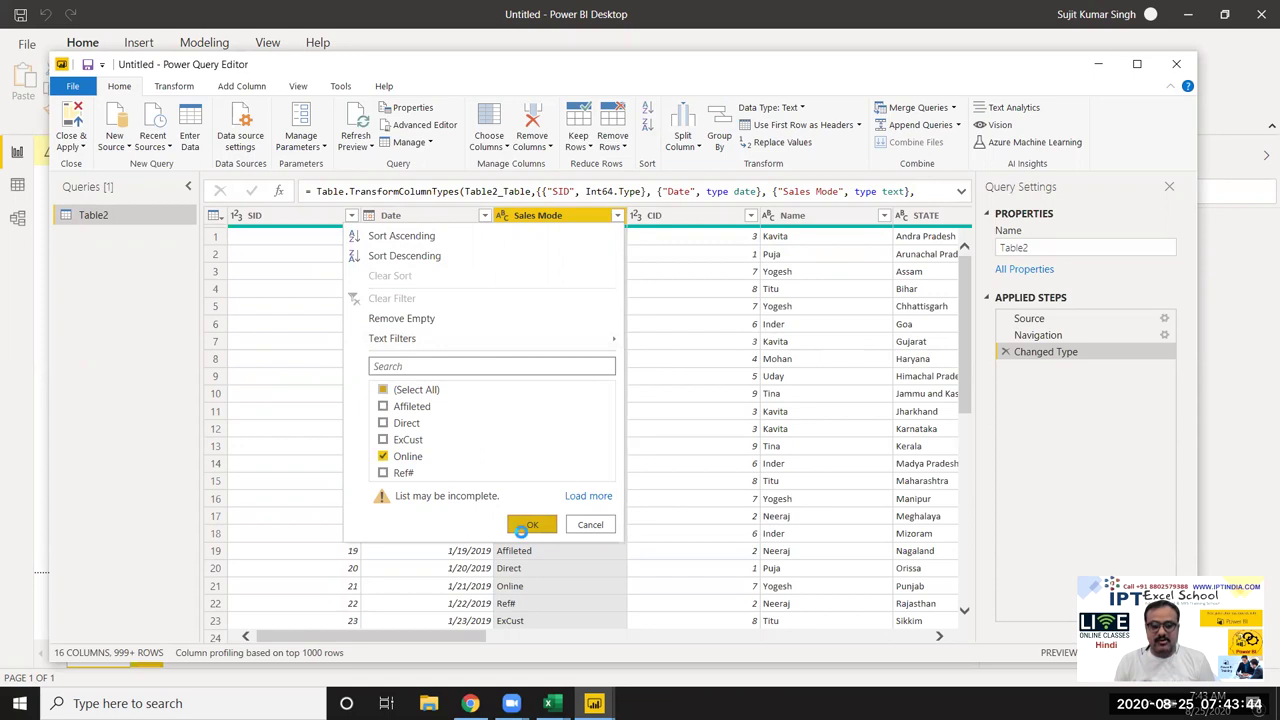
pyautogui.click(522, 528)
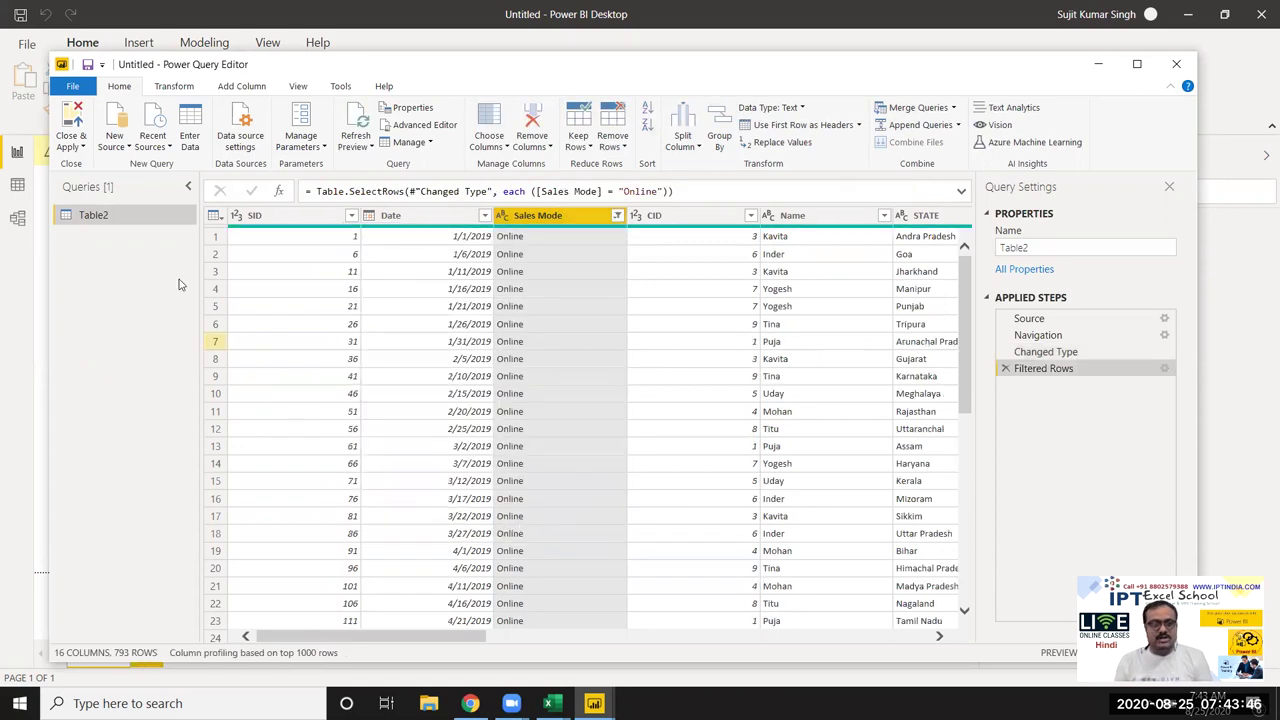
pyautogui.click(76, 147)
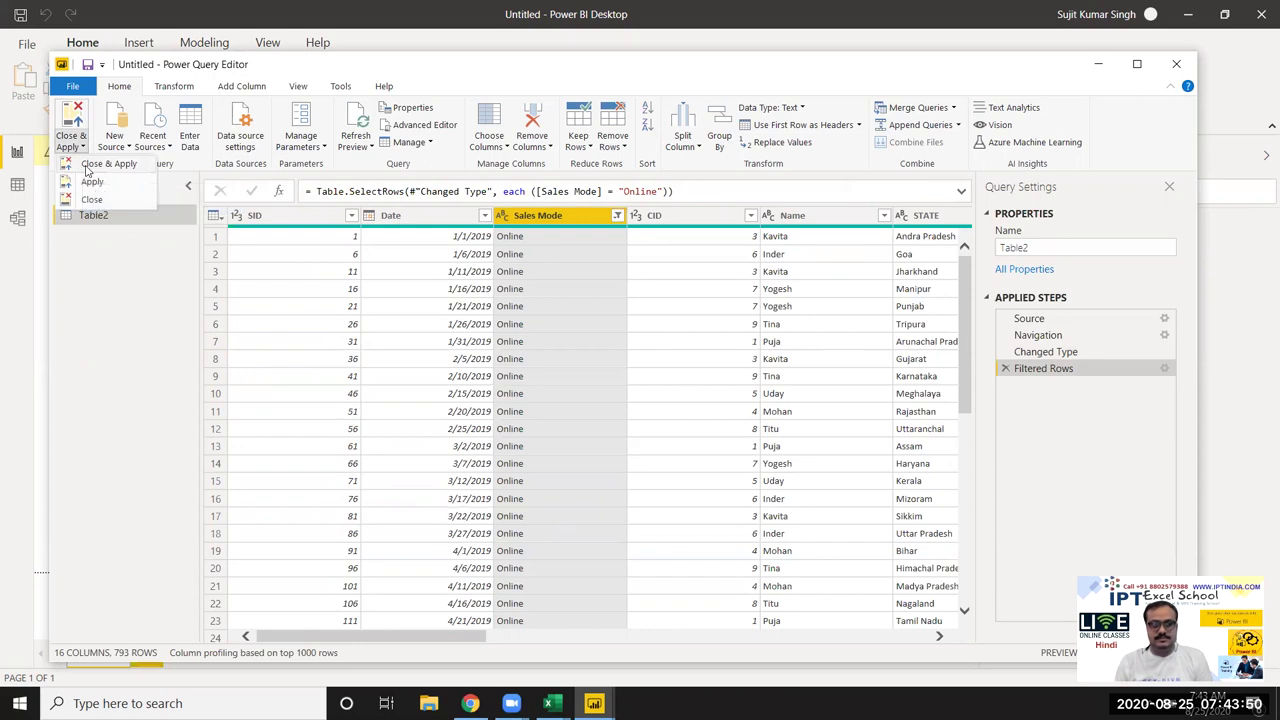
# Step: Close & Apply the filtered query and view its 793 rows in Data view
pyautogui.click(86, 170)
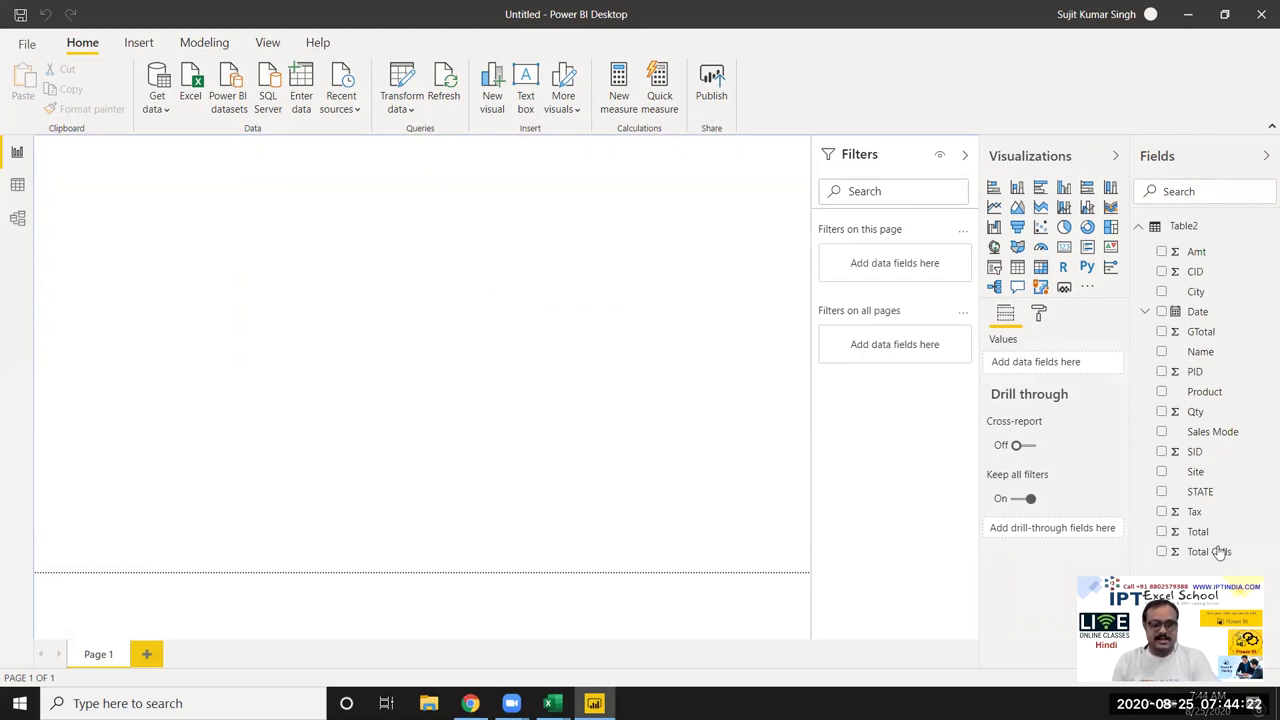
pyautogui.click(17, 185)
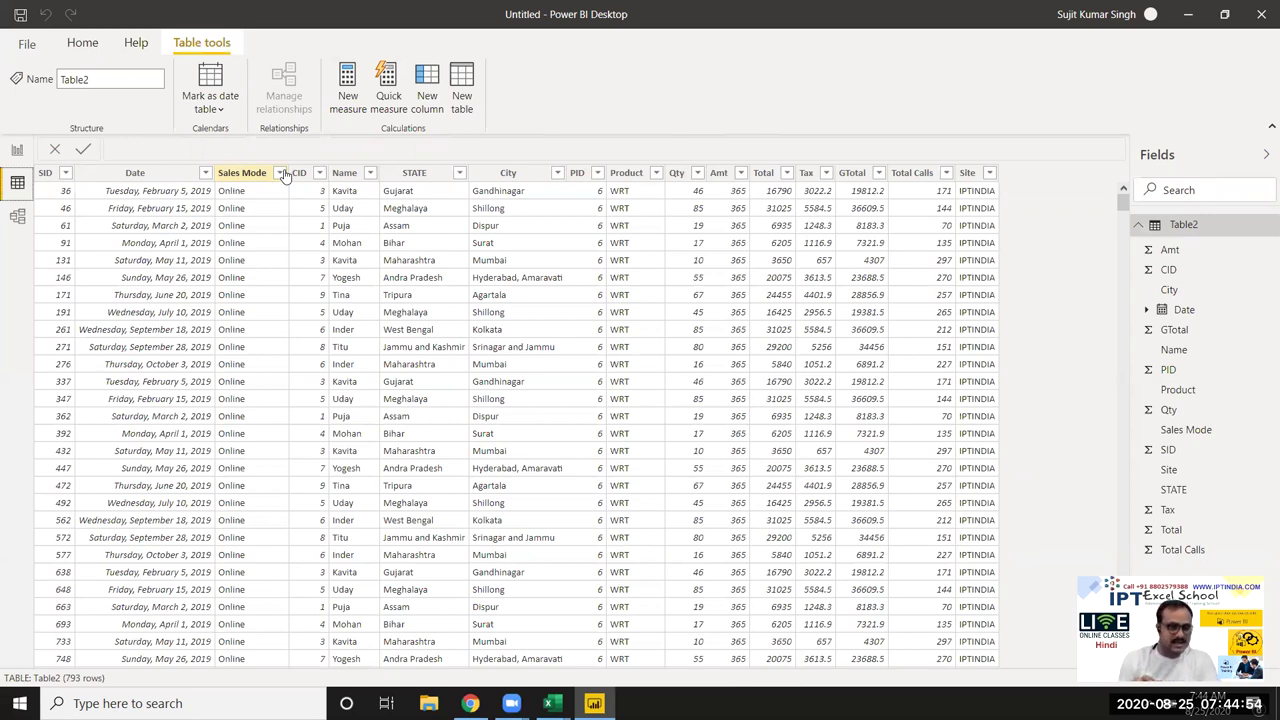
# Step: Switch back to Report view to show the empty Page 1
pyautogui.click(18, 158)
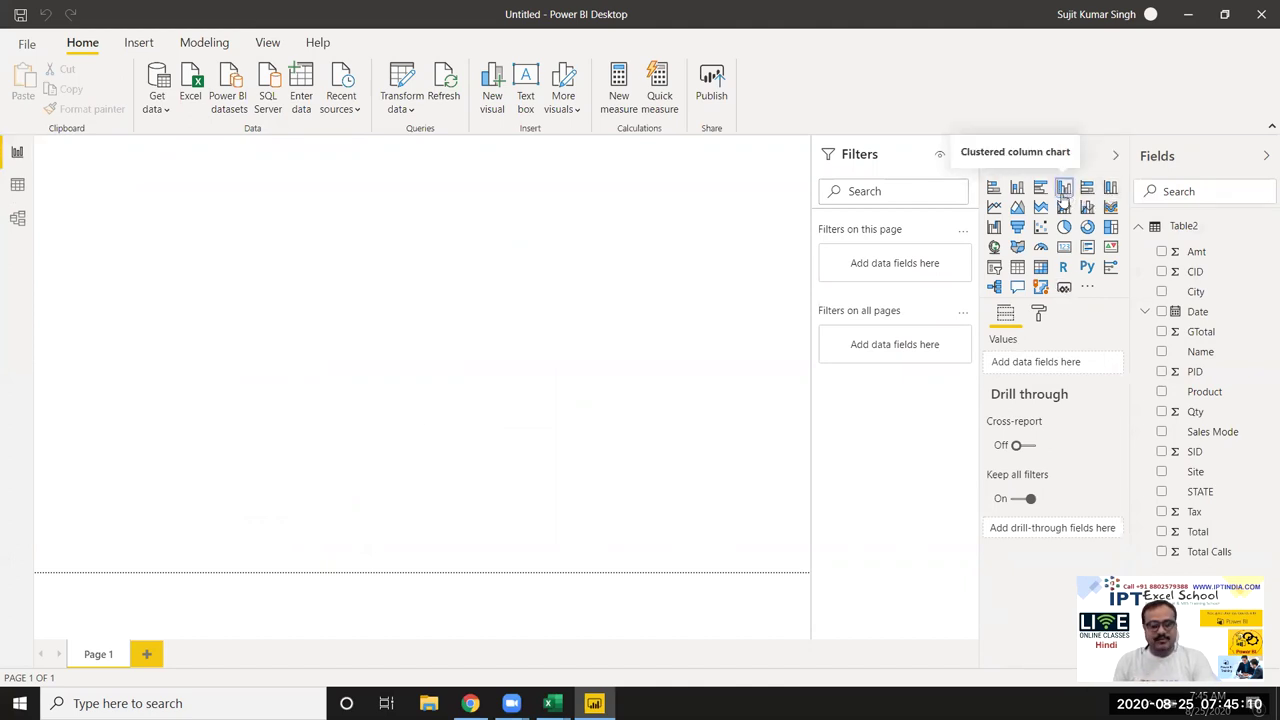
# Step: Add a clustered column chart of Qty by Name, sized small in the top-left
pyautogui.click(1064, 189)
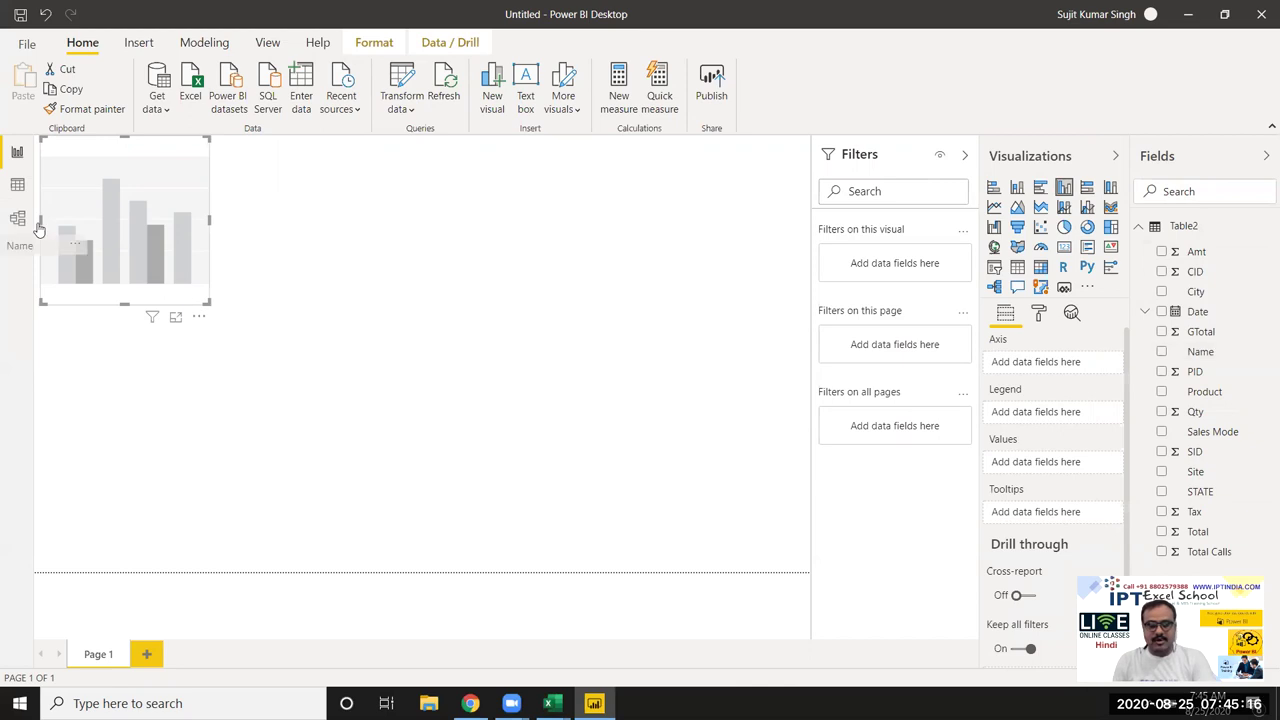
pyautogui.click(1161, 351)
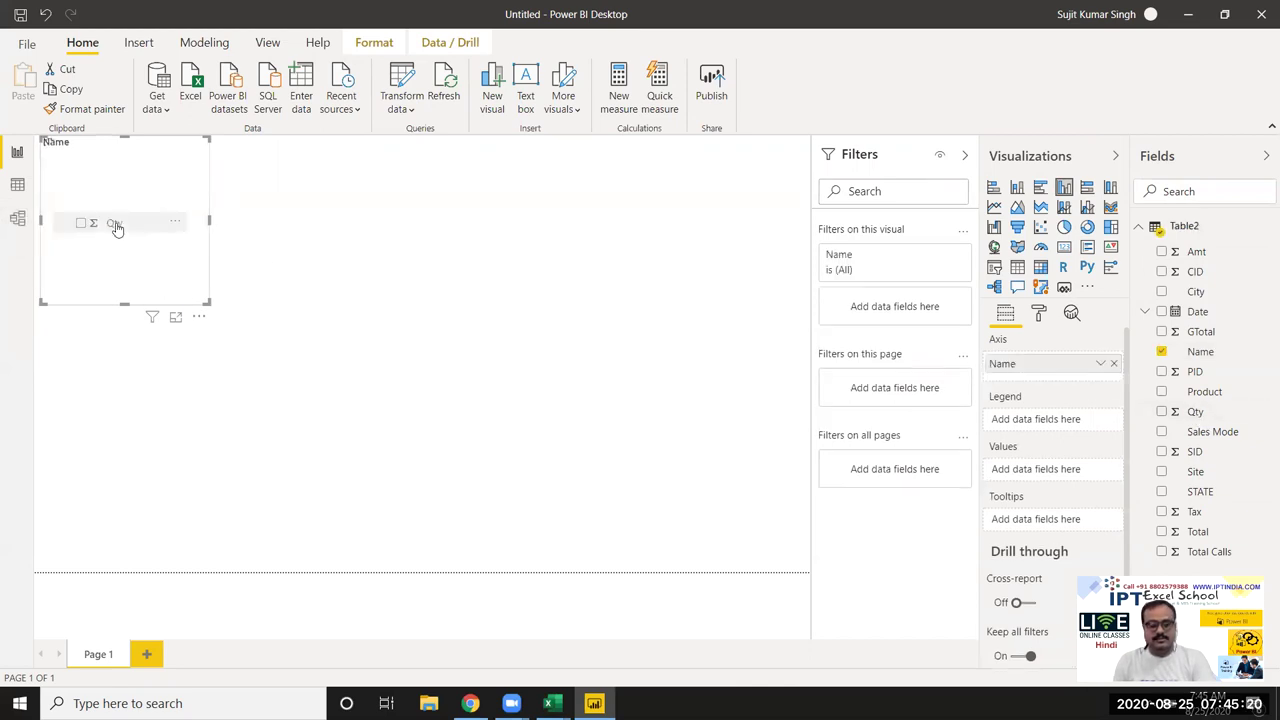
pyautogui.moveTo(62, 300); pyautogui.dragTo(168, 308)
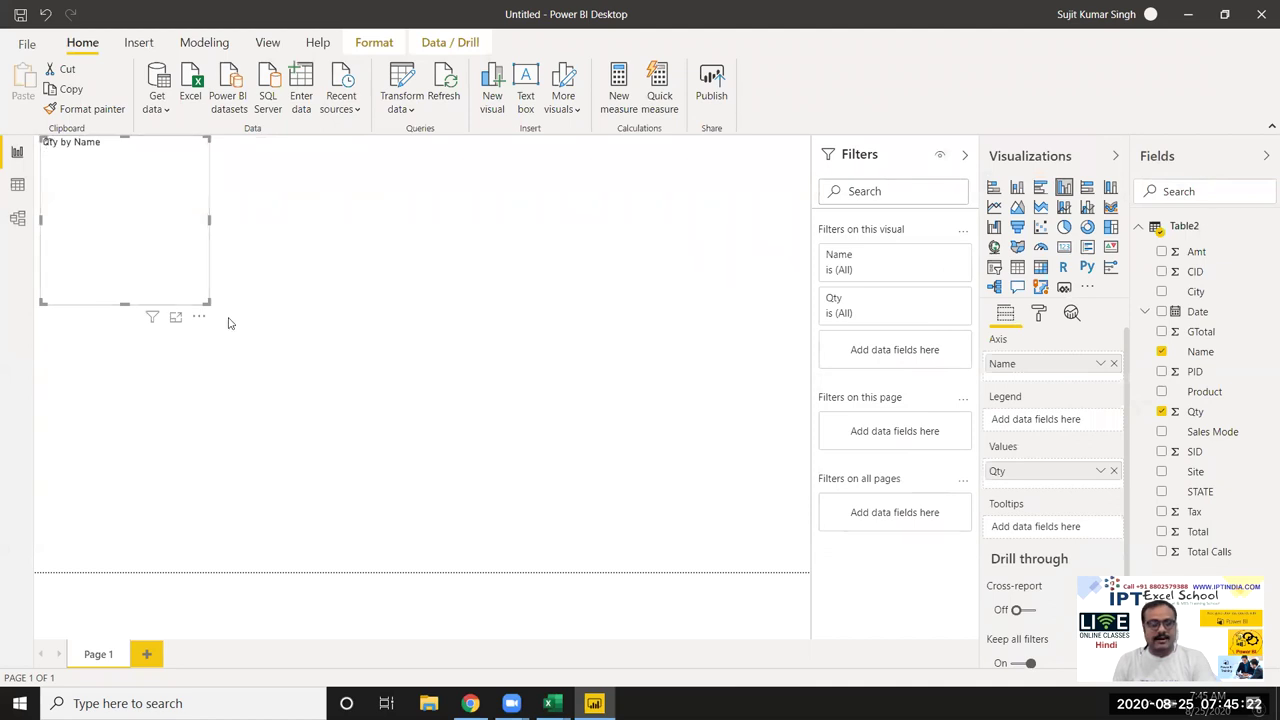
pyautogui.moveTo(210, 303); pyautogui.dragTo(700, 563)
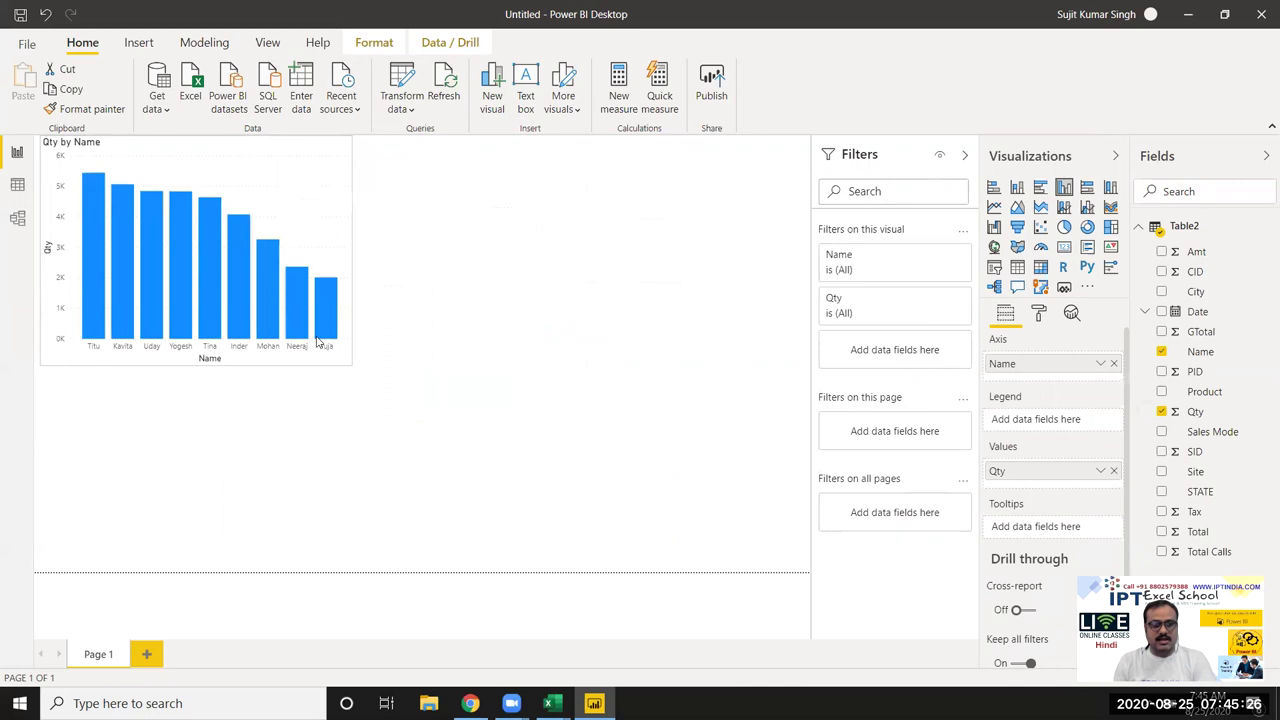
pyautogui.moveTo(408, 423); pyautogui.dragTo(308, 325)
pyautogui.click(476, 314)
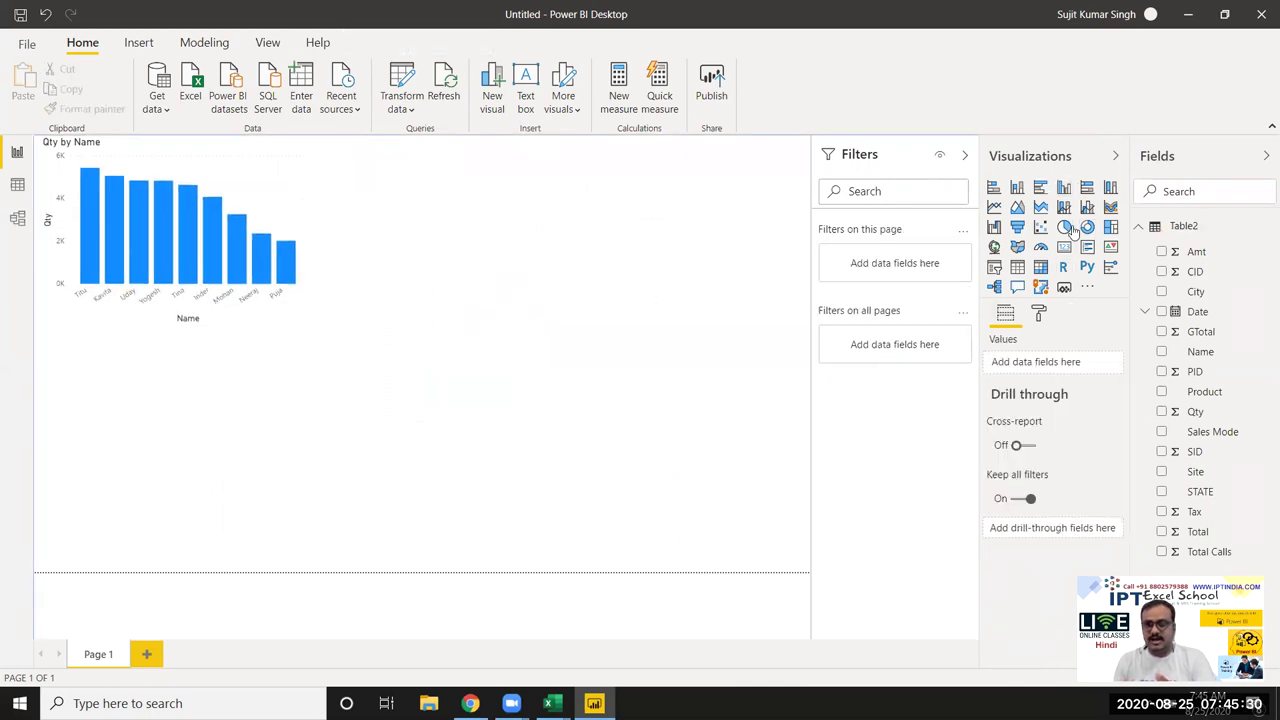
# Step: Add a treemap grouped by STATE with Total values, stretched across the page width
pyautogui.click(1110, 227)
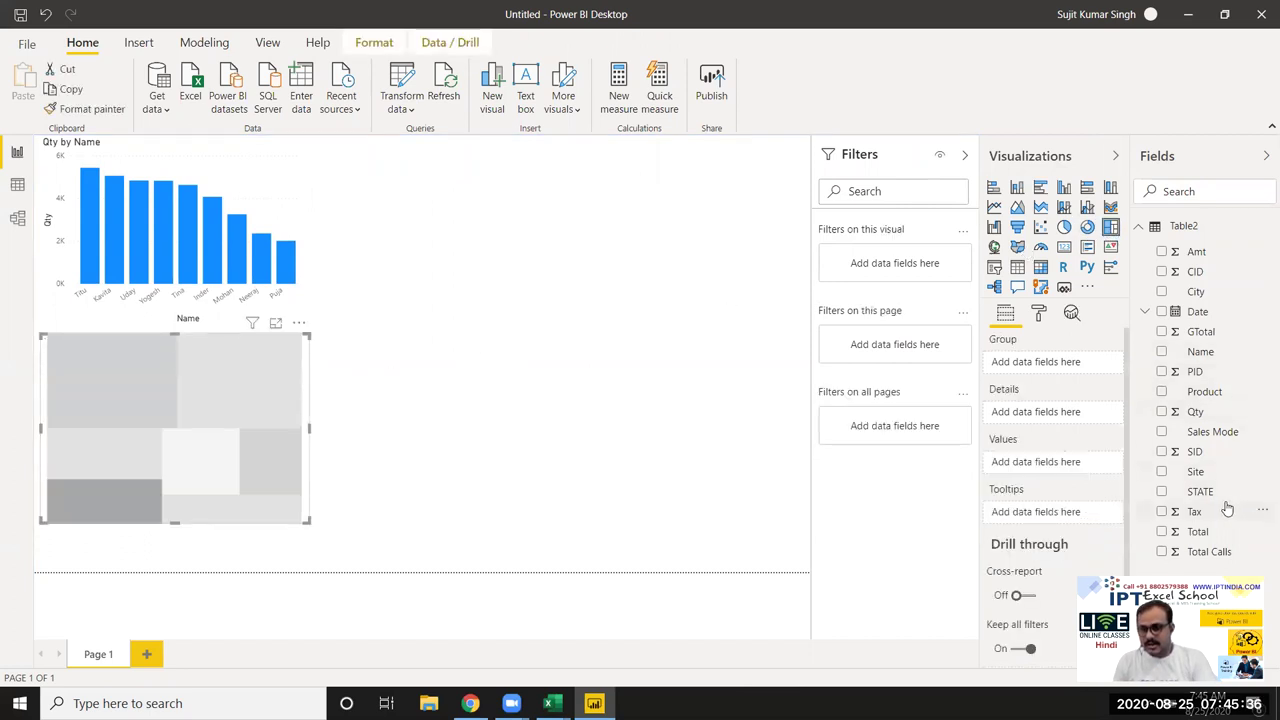
pyautogui.moveTo(1220, 497); pyautogui.dragTo(172, 372)
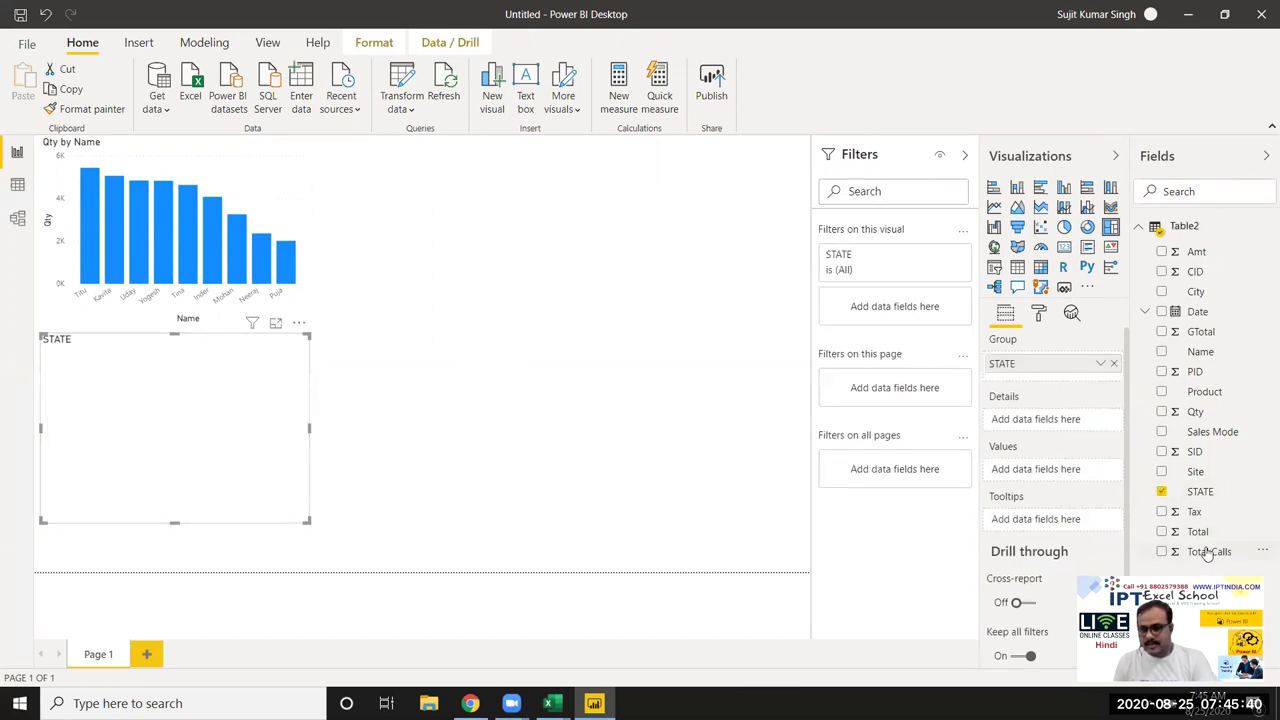
pyautogui.moveTo(1195, 532); pyautogui.dragTo(177, 403)
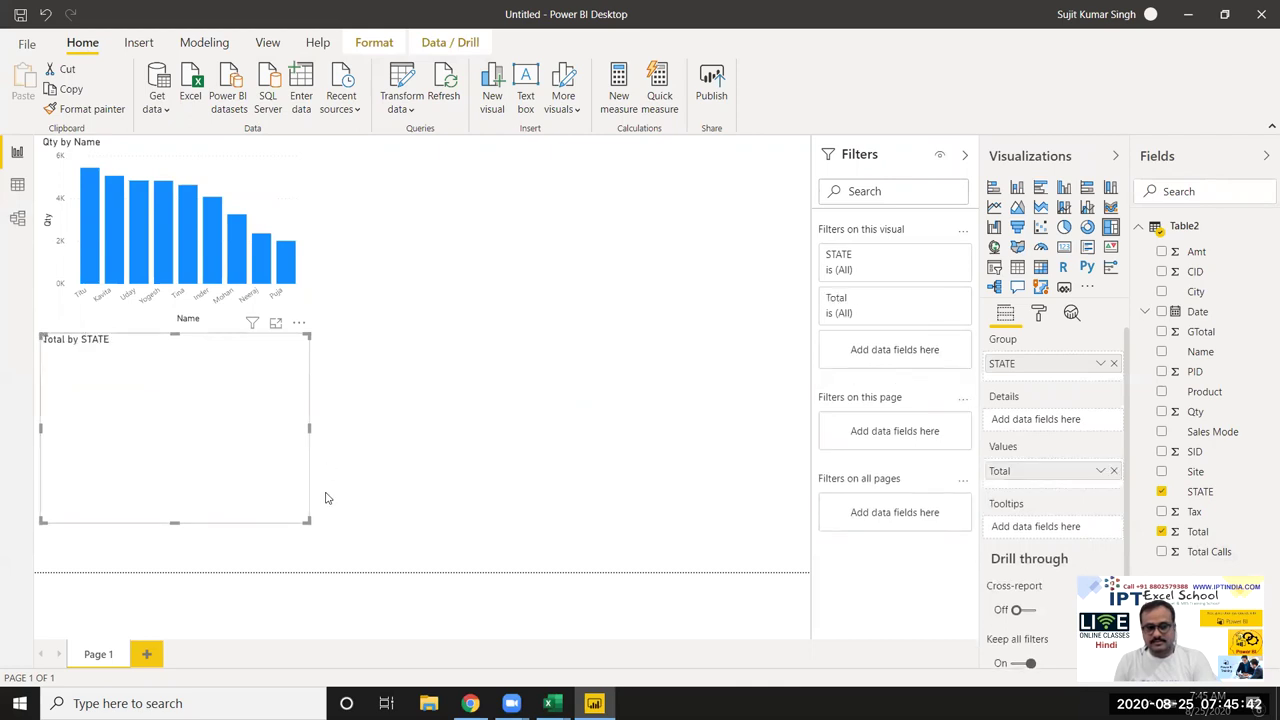
pyautogui.moveTo(303, 514); pyautogui.dragTo(810, 566)
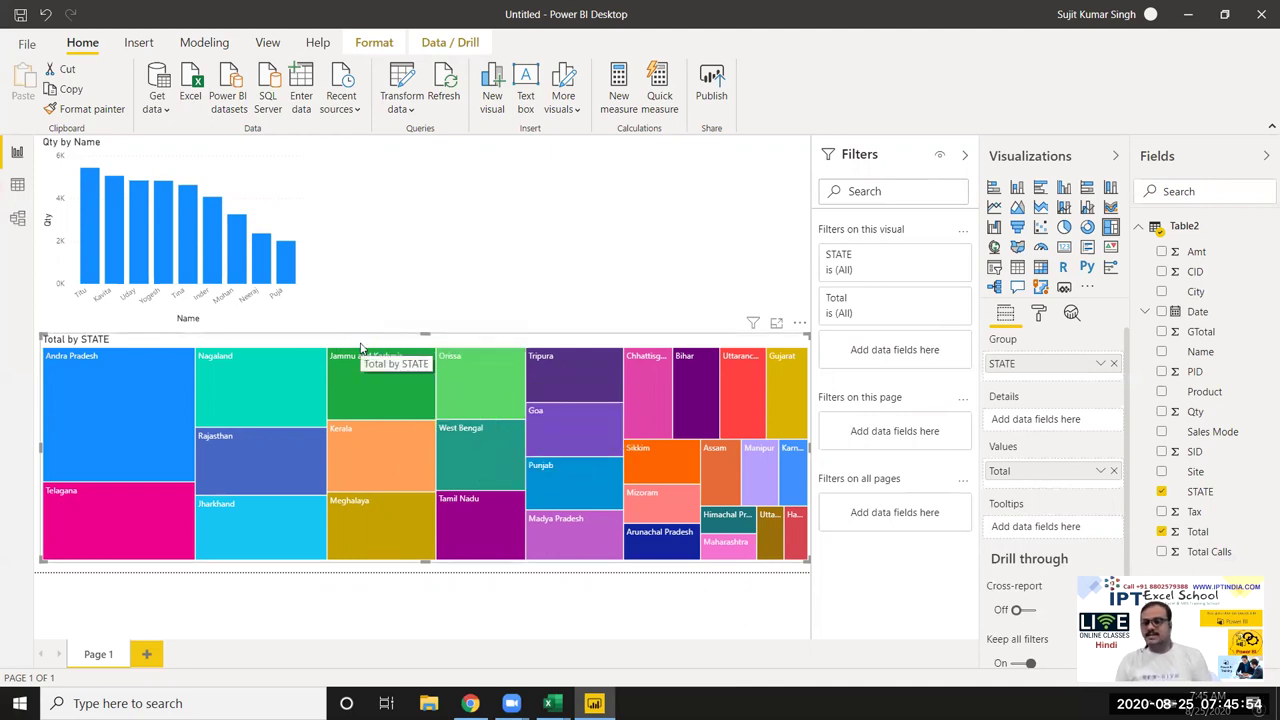
pyautogui.moveTo(380, 385)
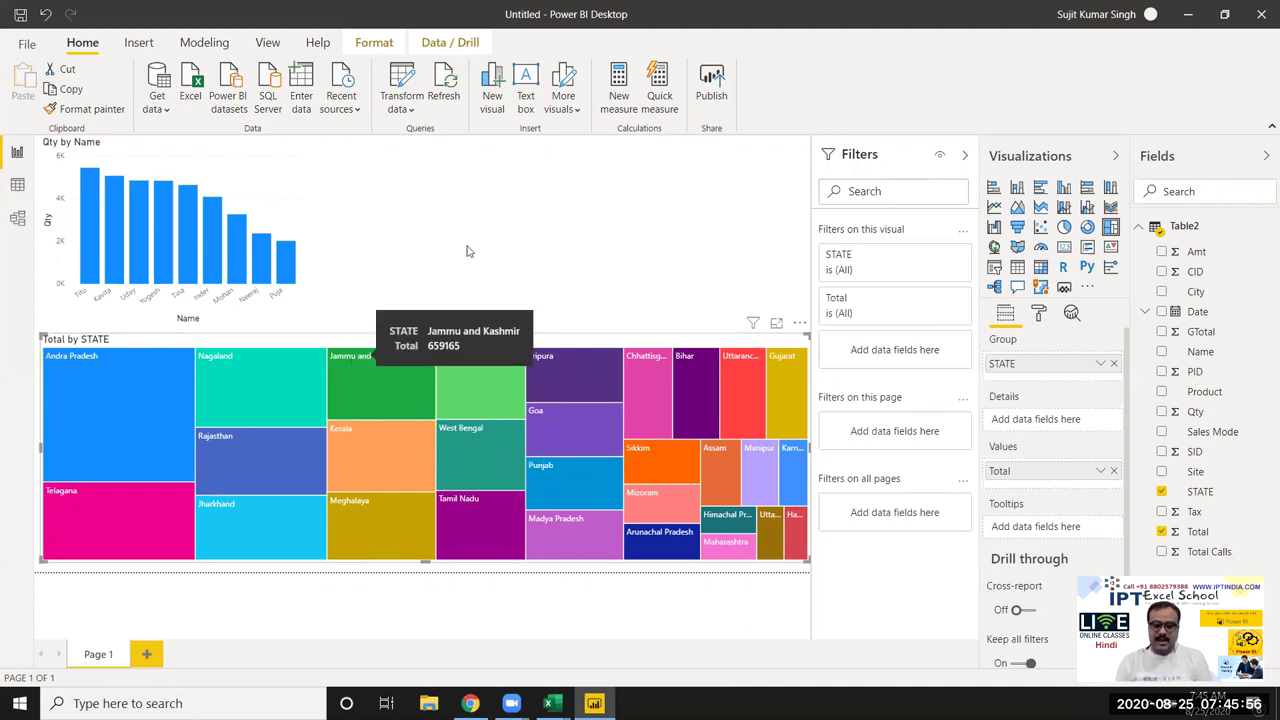
pyautogui.click(494, 254)
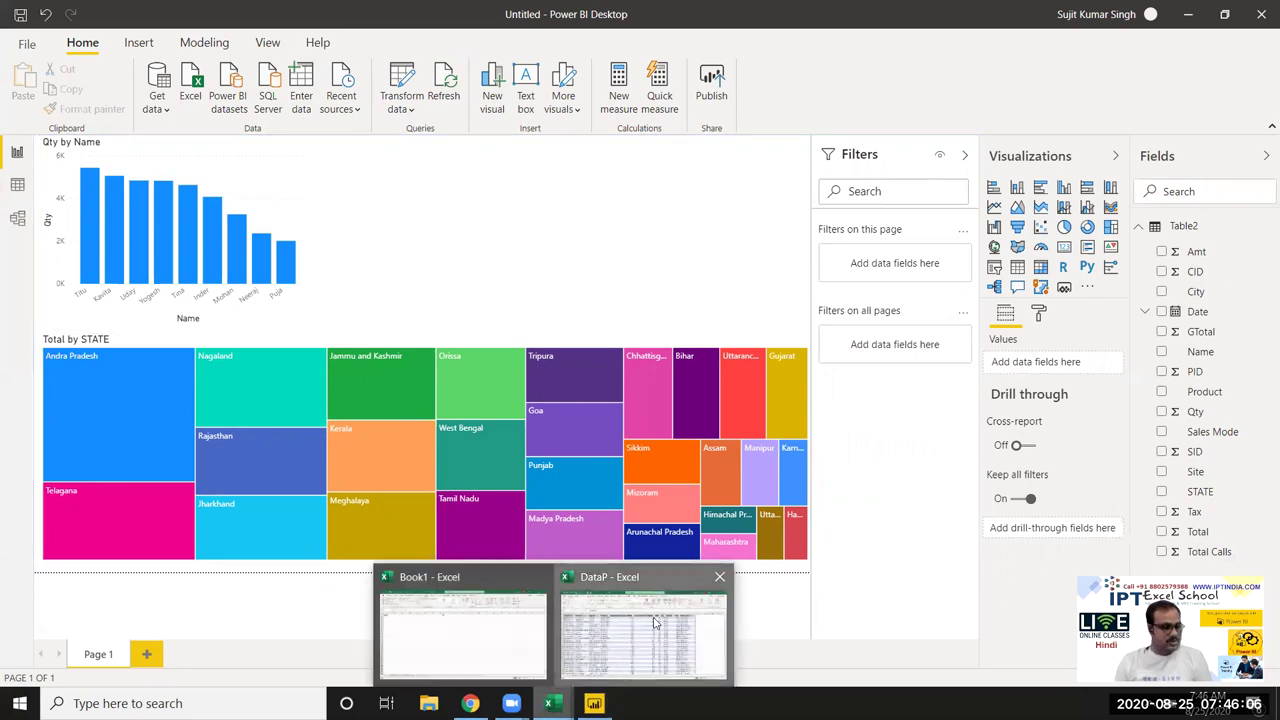
# Step: In the DataP workbook, move to cell A1 at the start of the Data table
pyautogui.click(647, 620)
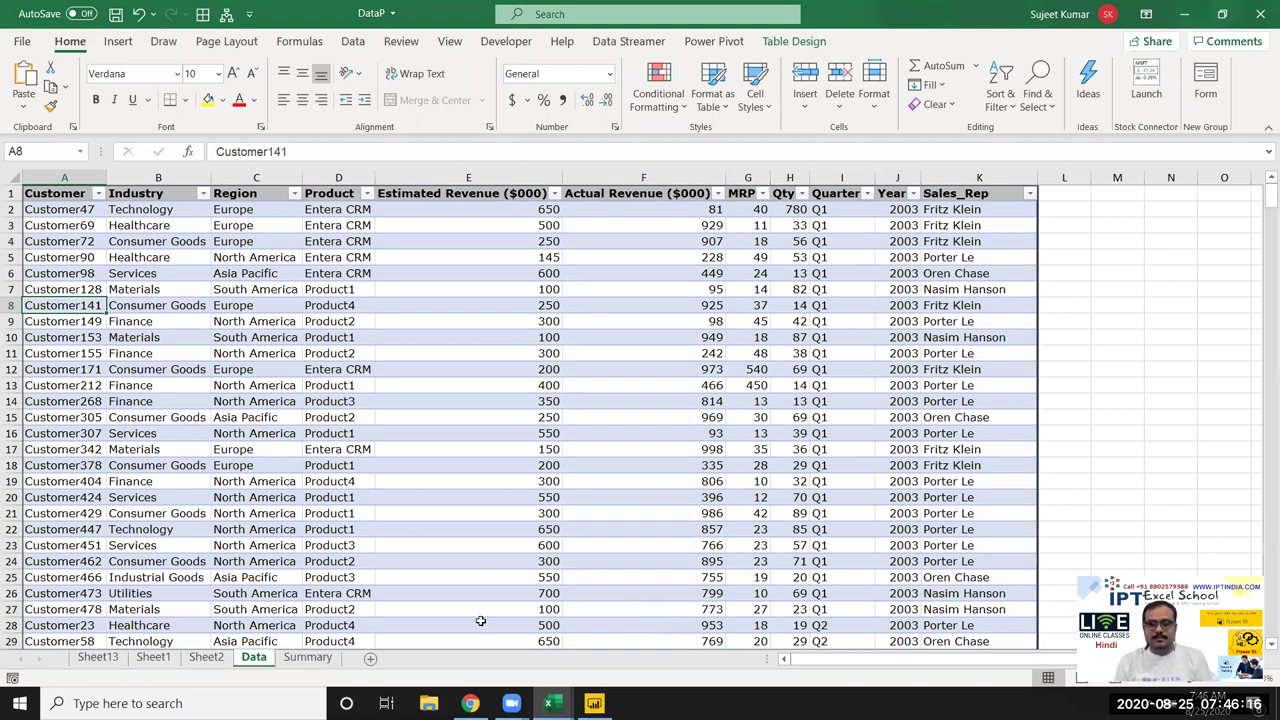
pyautogui.click(194, 337)
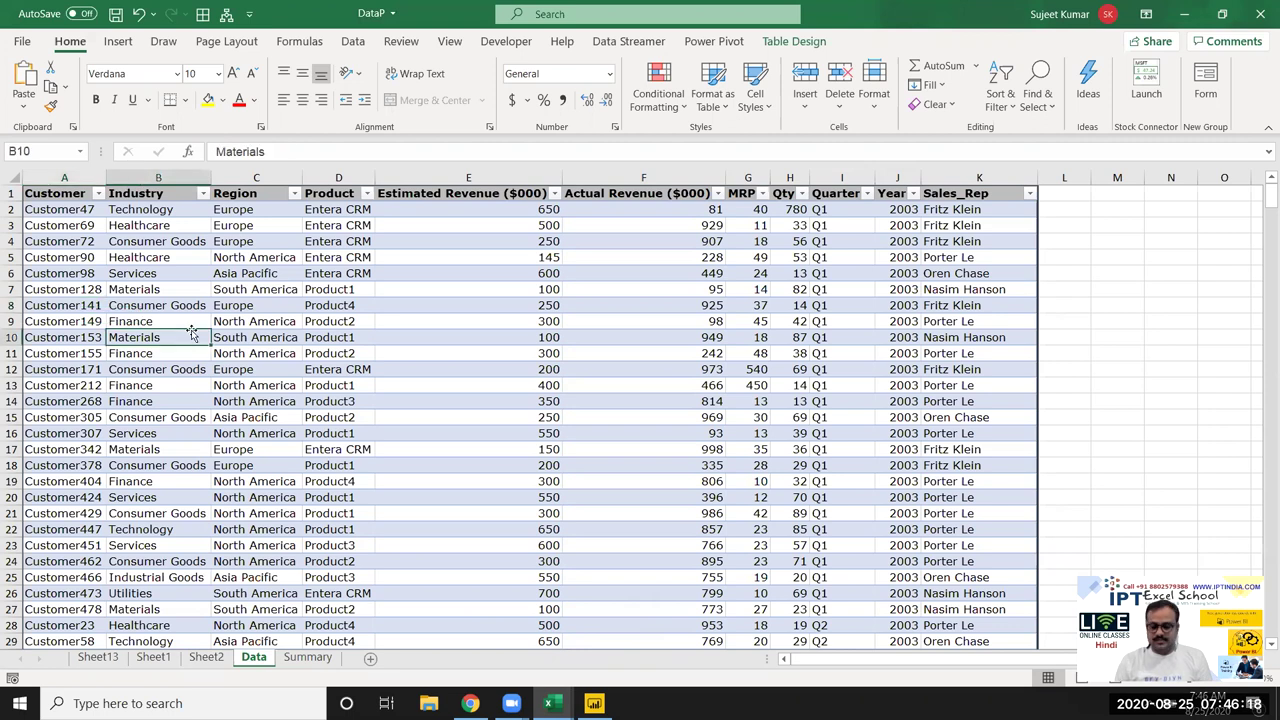
pyautogui.hotkey('ctrl', 'Up')
pyautogui.hotkey('ctrl', 'Left')
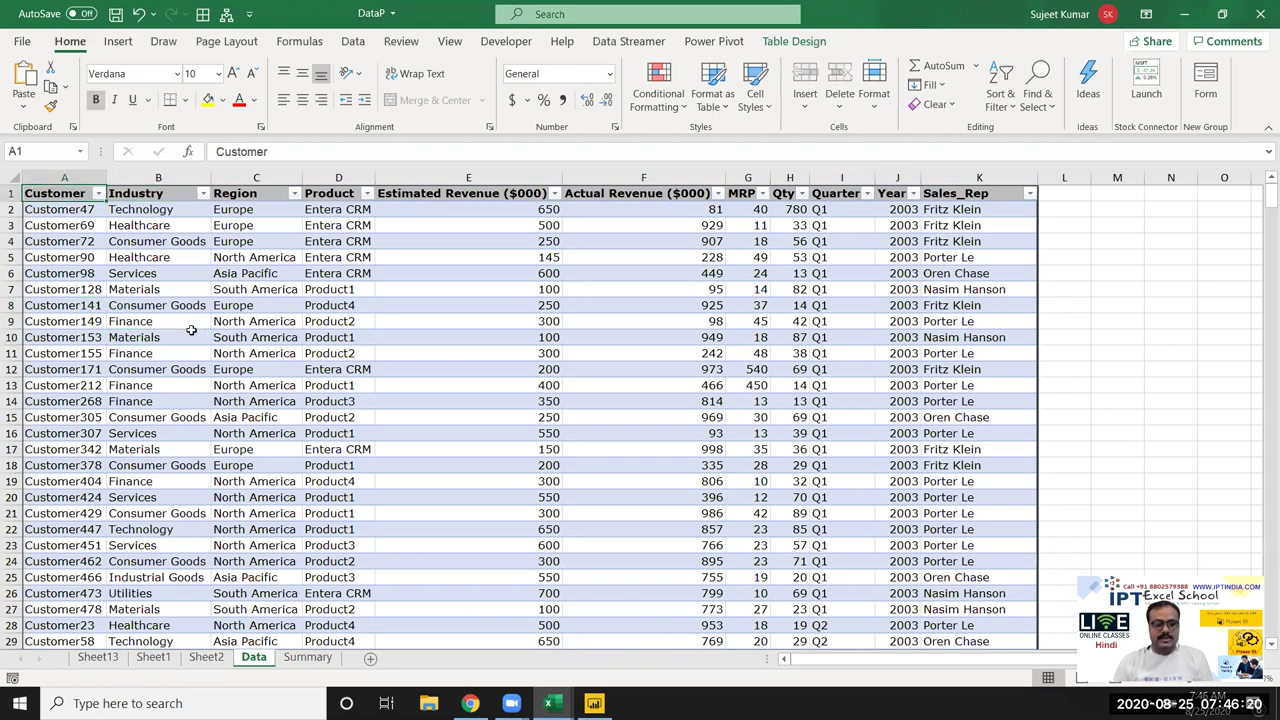
pyautogui.hotkey('ctrl', 'Right')
pyautogui.hotkey('ctrl', 'Left')
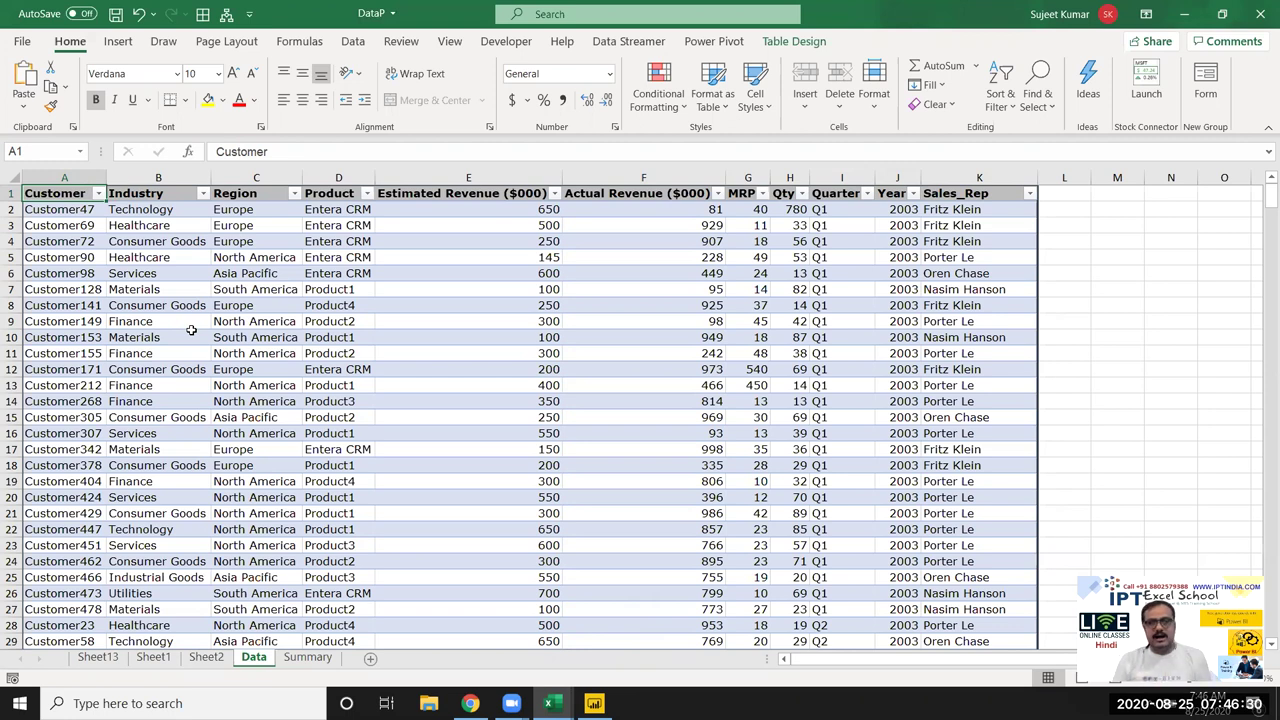
# Step: Select and copy the whole Data table, then open the blank Book2 workbook
pyautogui.hotkey('ctrl', 'shift', 'Right')
pyautogui.hotkey('ctrl', 'shift', 'Down')
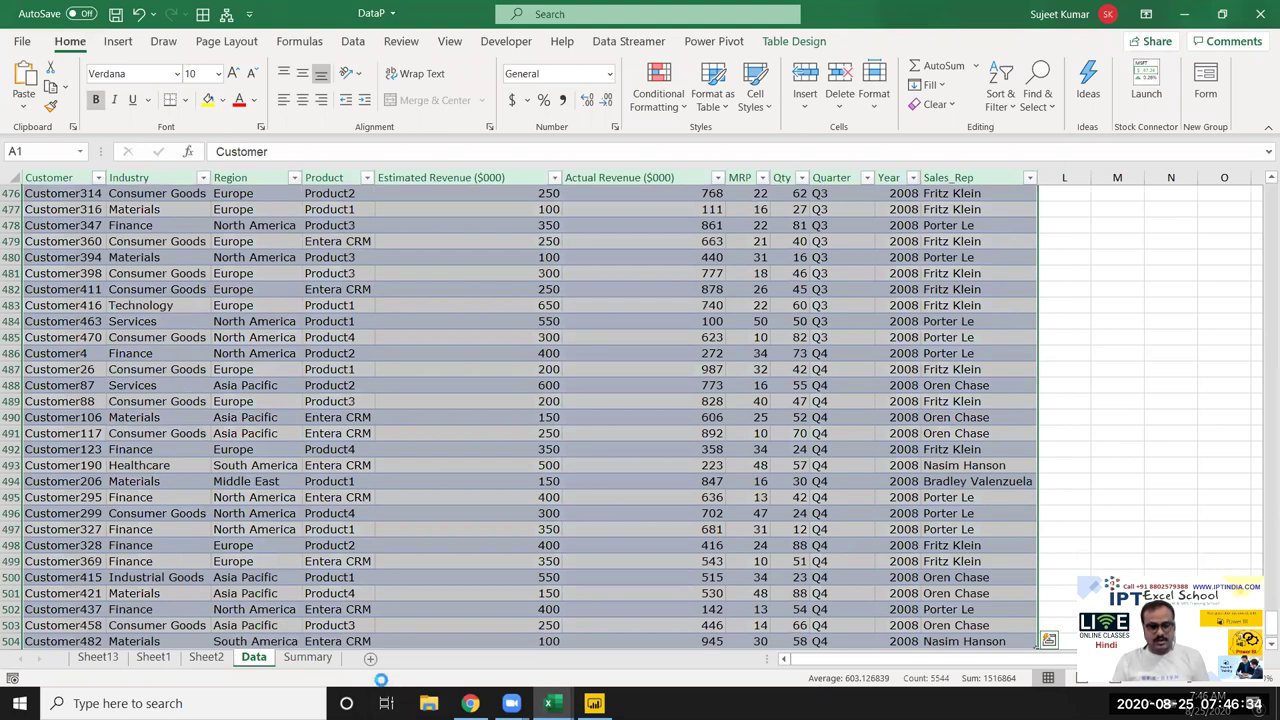
pyautogui.hotkey('ctrl', 'c')
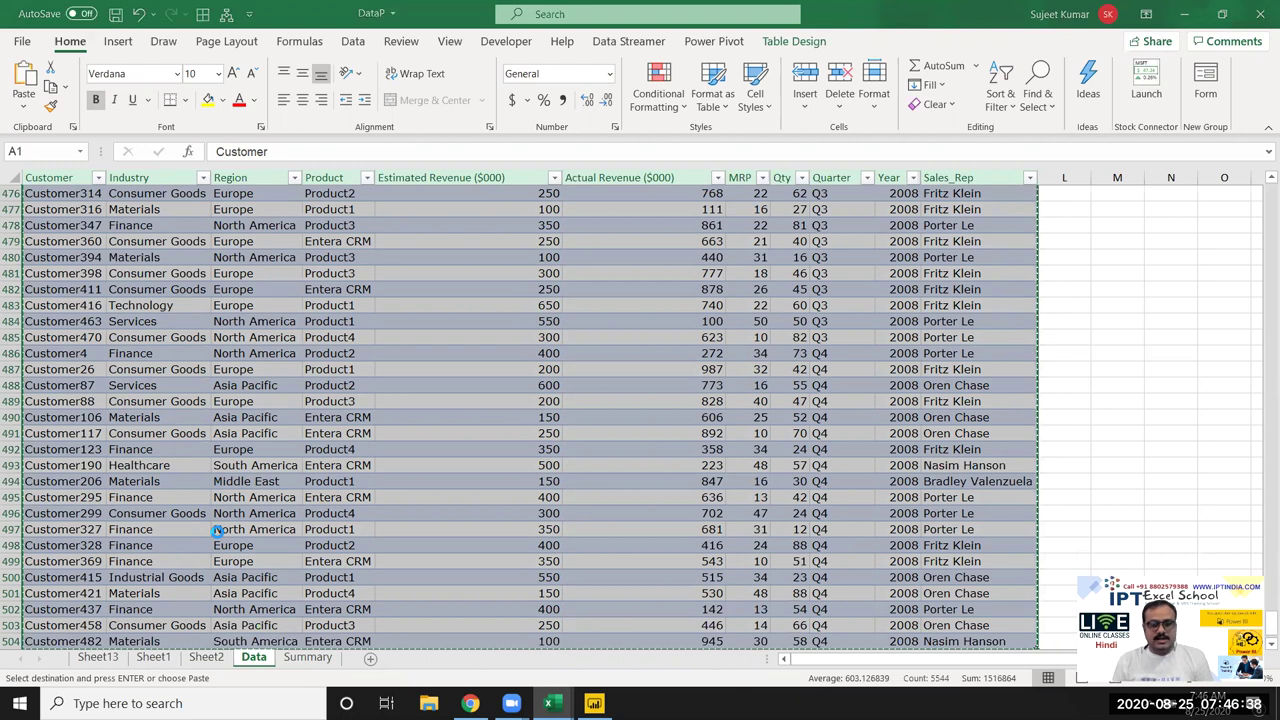
pyautogui.hotkey('ctrl', 'n')
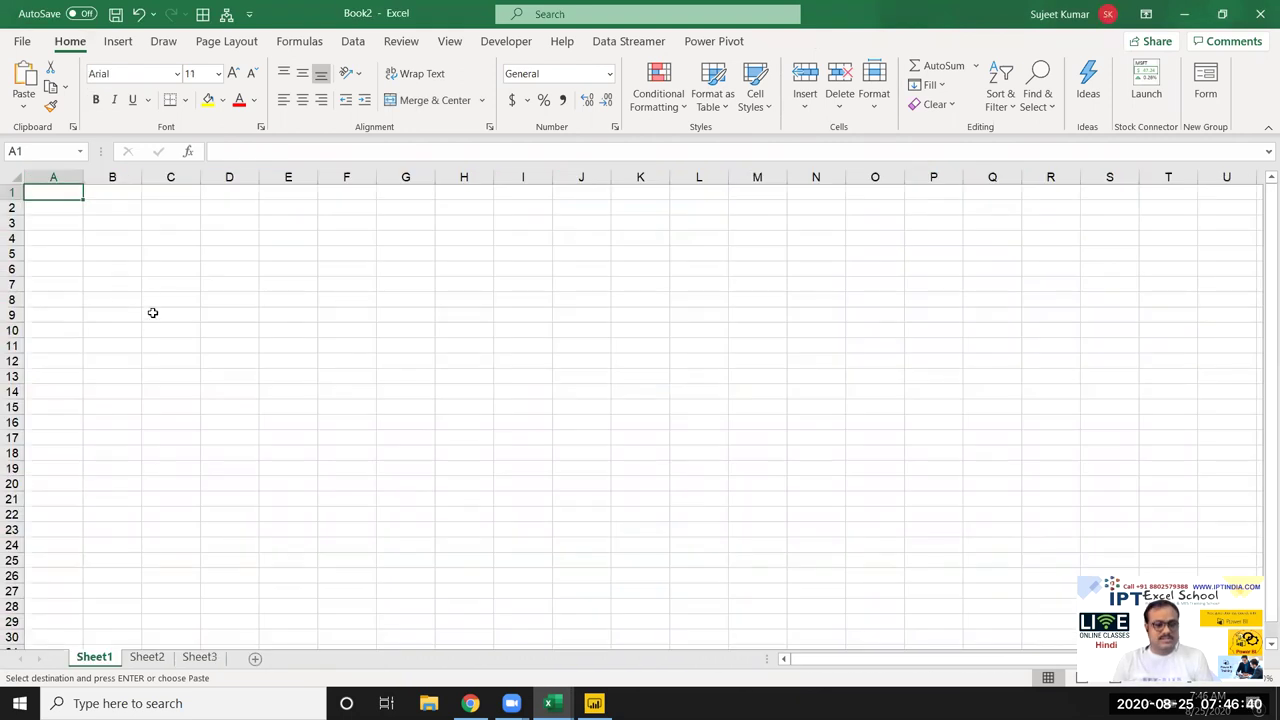
# Step: Paste the copied Data table as values at A1 of Book2 and AutoFit column A to the names
pyautogui.hotkey('alt', 'Tab')
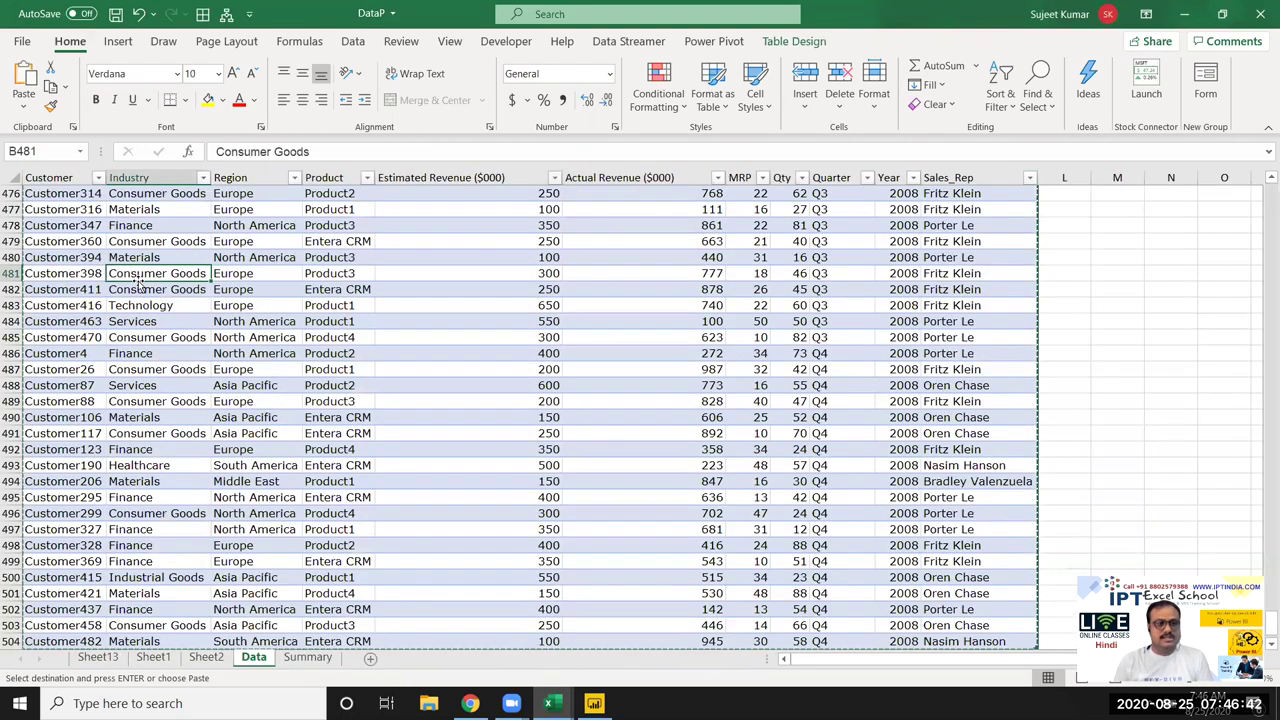
pyautogui.press('Left')
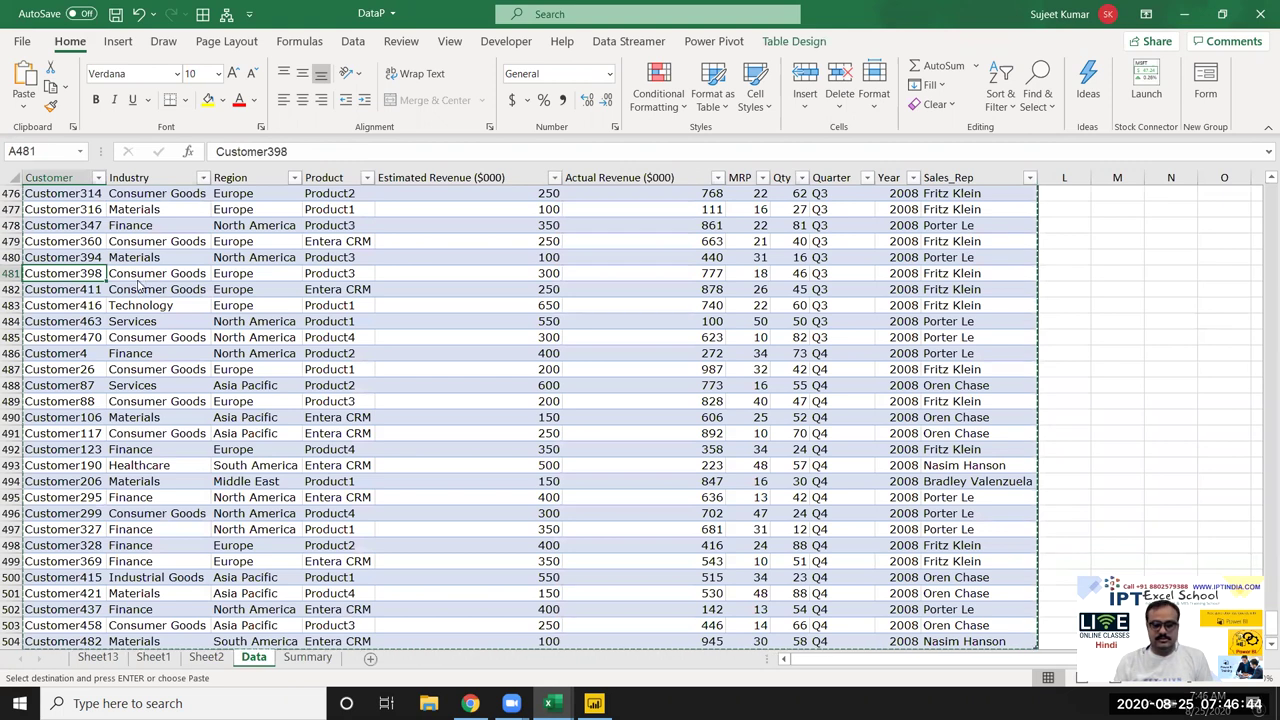
pyautogui.hotkey('alt', 'Tab')
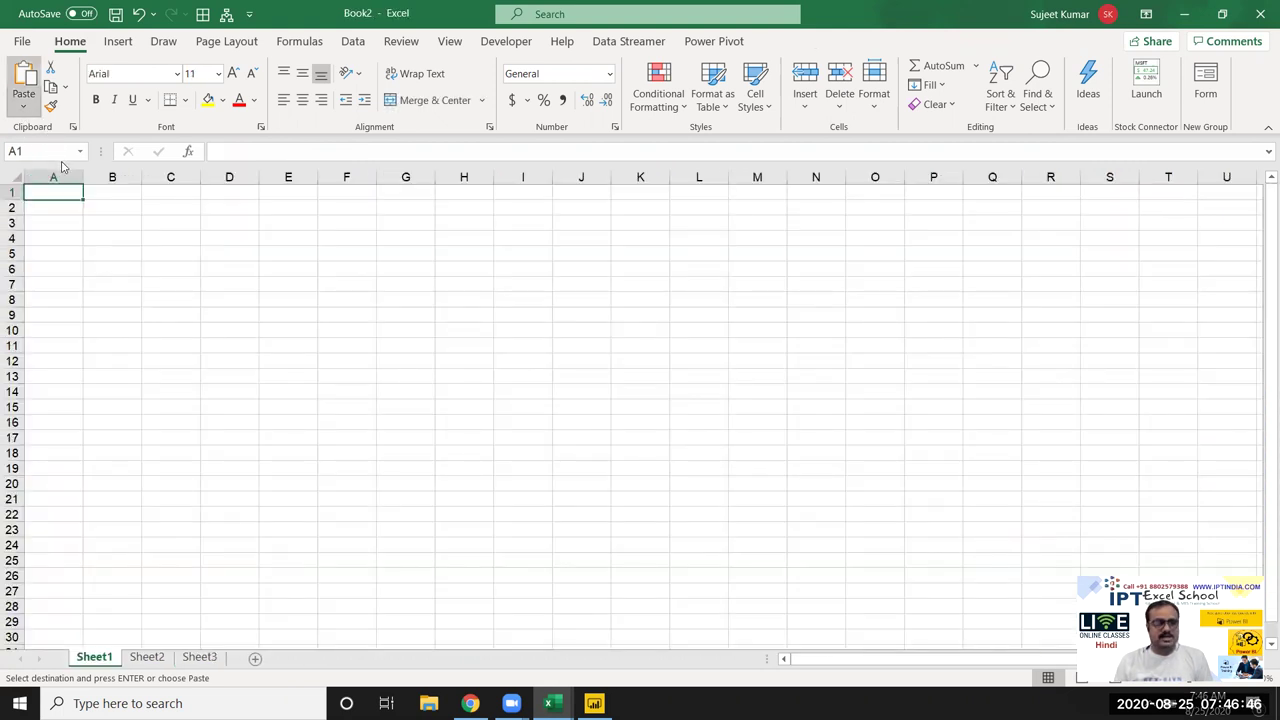
pyautogui.click(23, 104)
pyautogui.click(21, 210)
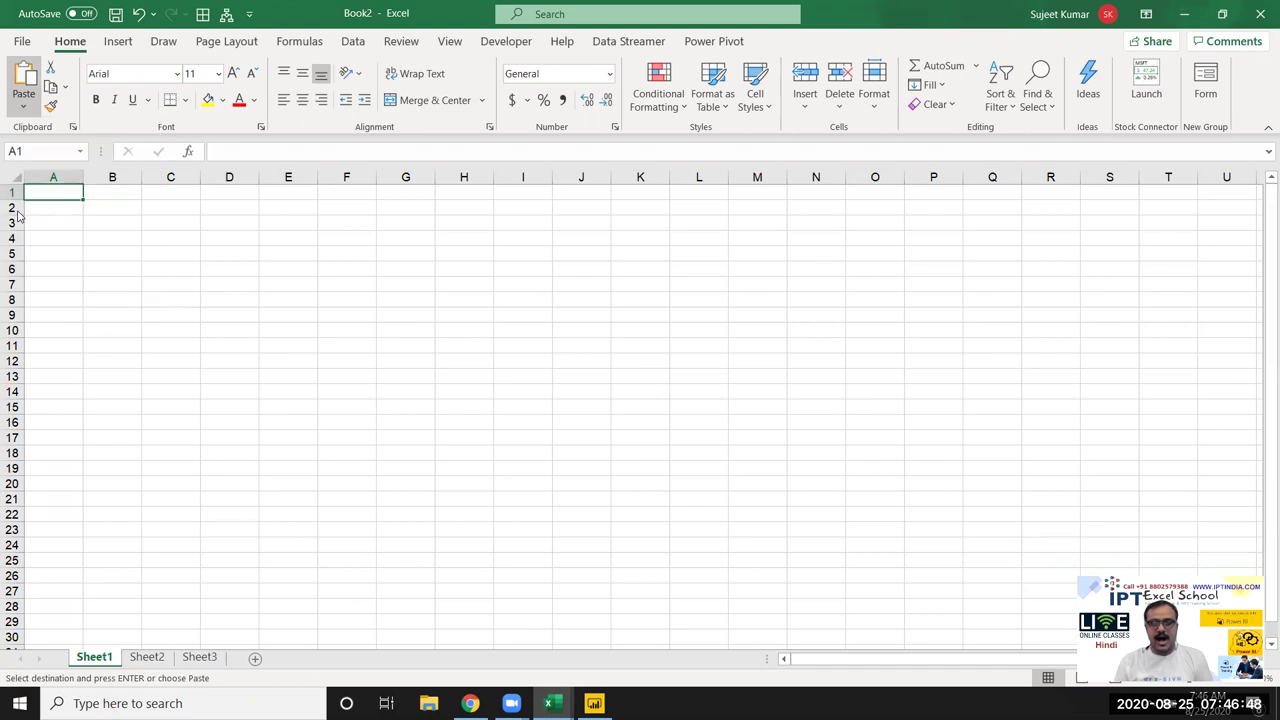
pyautogui.click(57, 226)
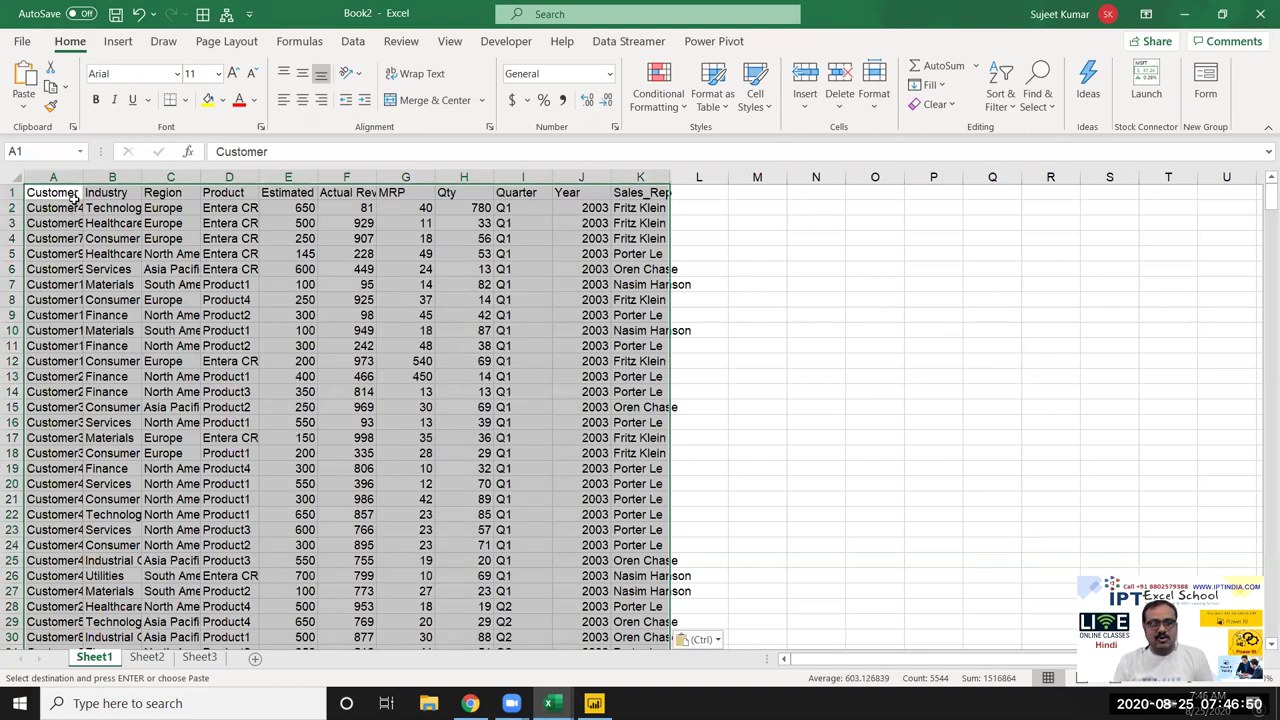
pyautogui.doubleClick(78, 177)
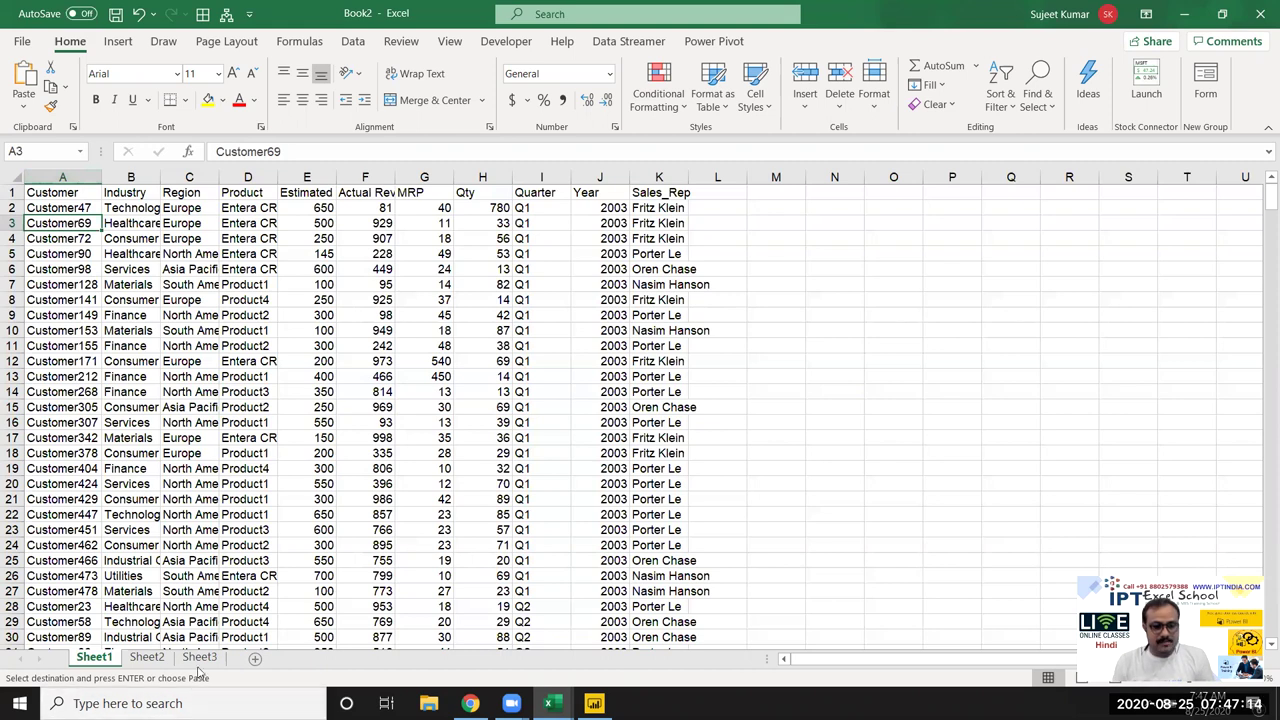
# Step: On Sheet2, enter the header Name in A1, the date 1 in B1, and the first name in A2
pyautogui.click(147, 657)
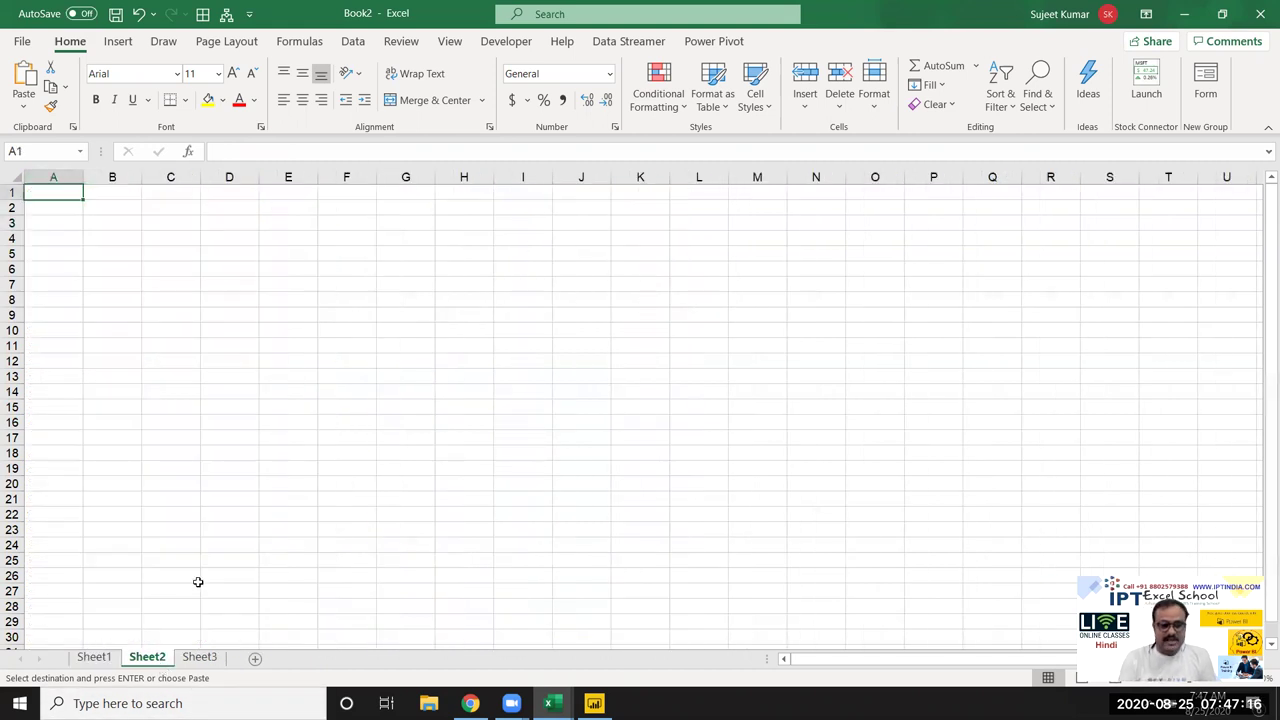
pyautogui.write('Name')
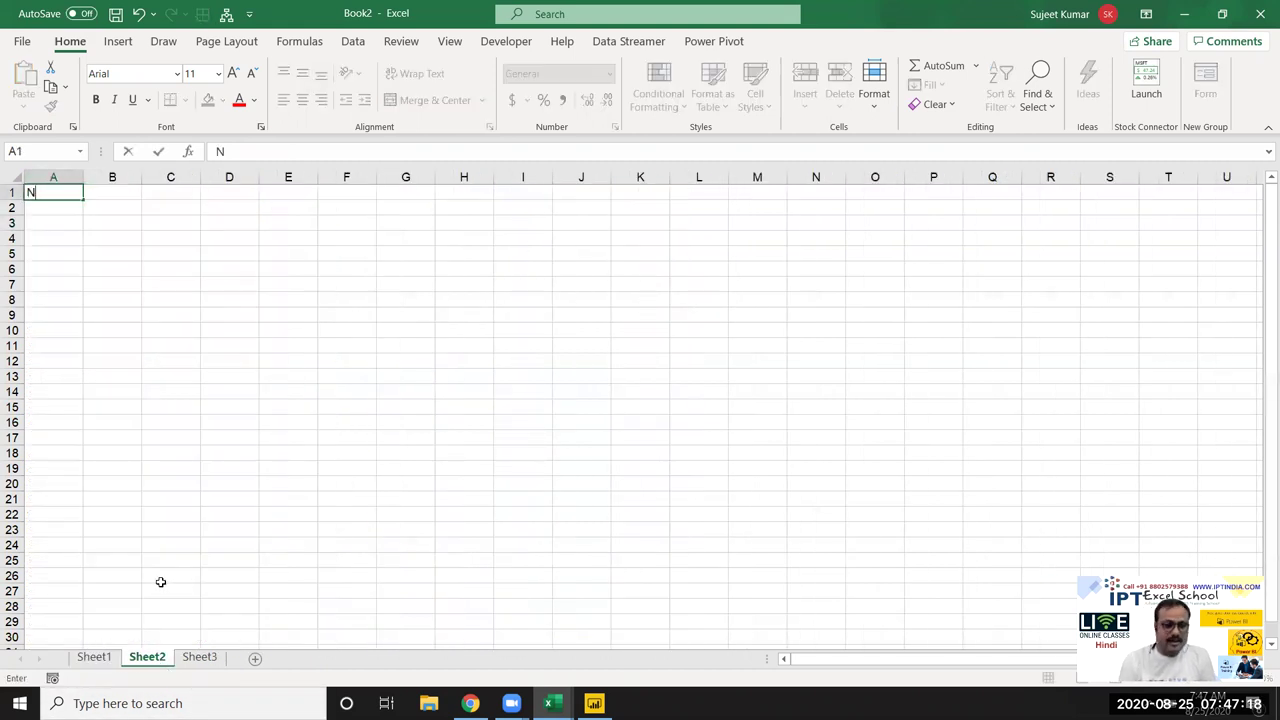
pyautogui.hotkey('ctrl', 'Return')
pyautogui.write('1/1')
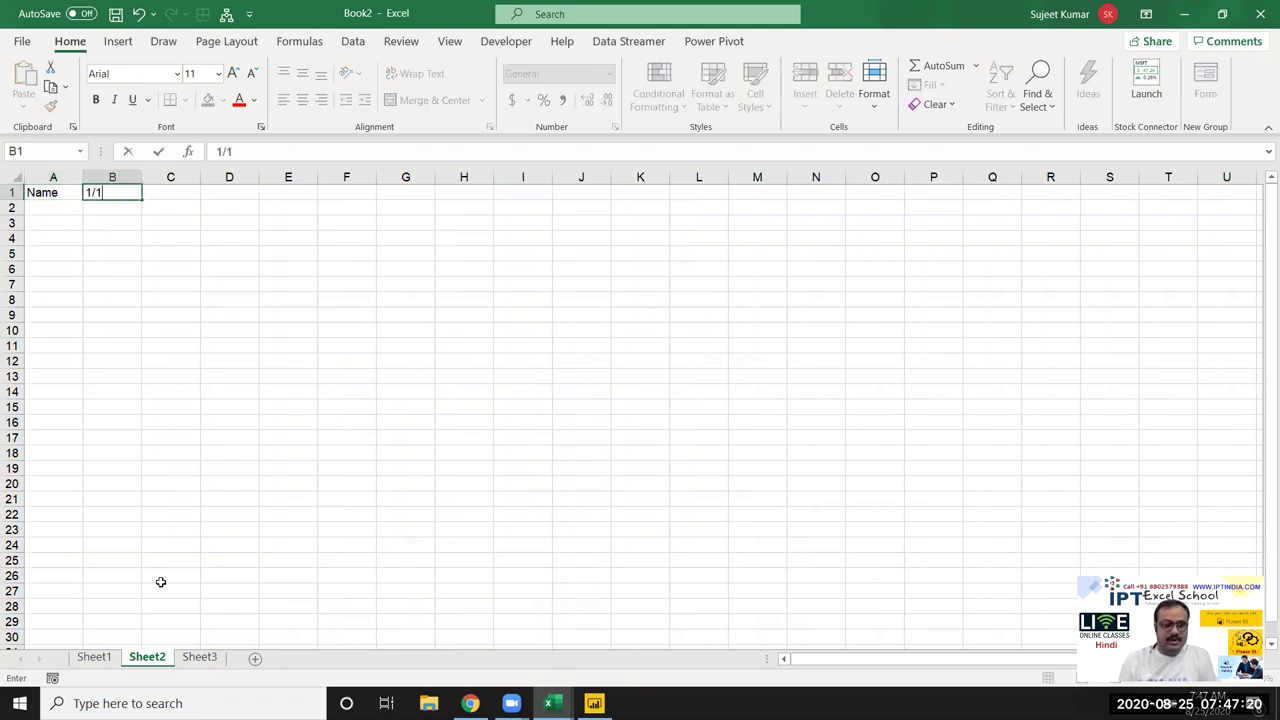
pyautogui.press('Return')
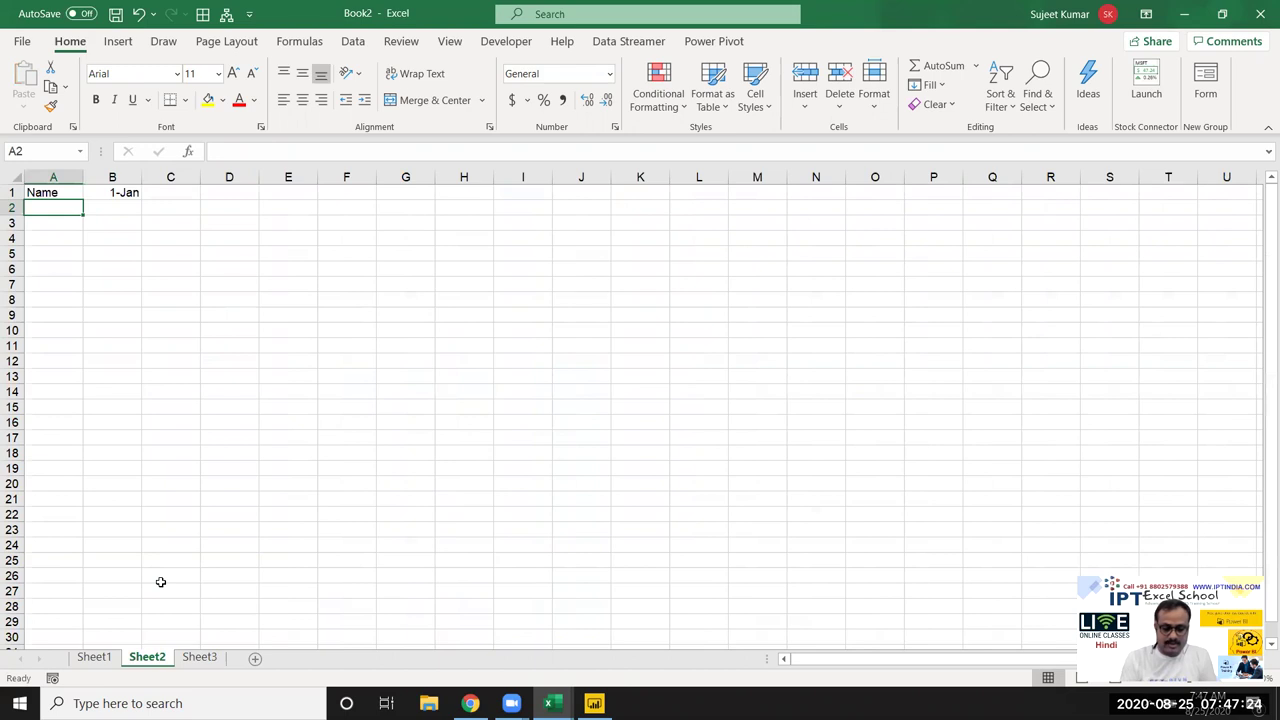
pyautogui.write('Puja')
pyautogui.click(102, 322)
# Step: Autofill ten names down to row 11 and consecutive daily dates from 1-Jan across row 1
pyautogui.click(72, 210)
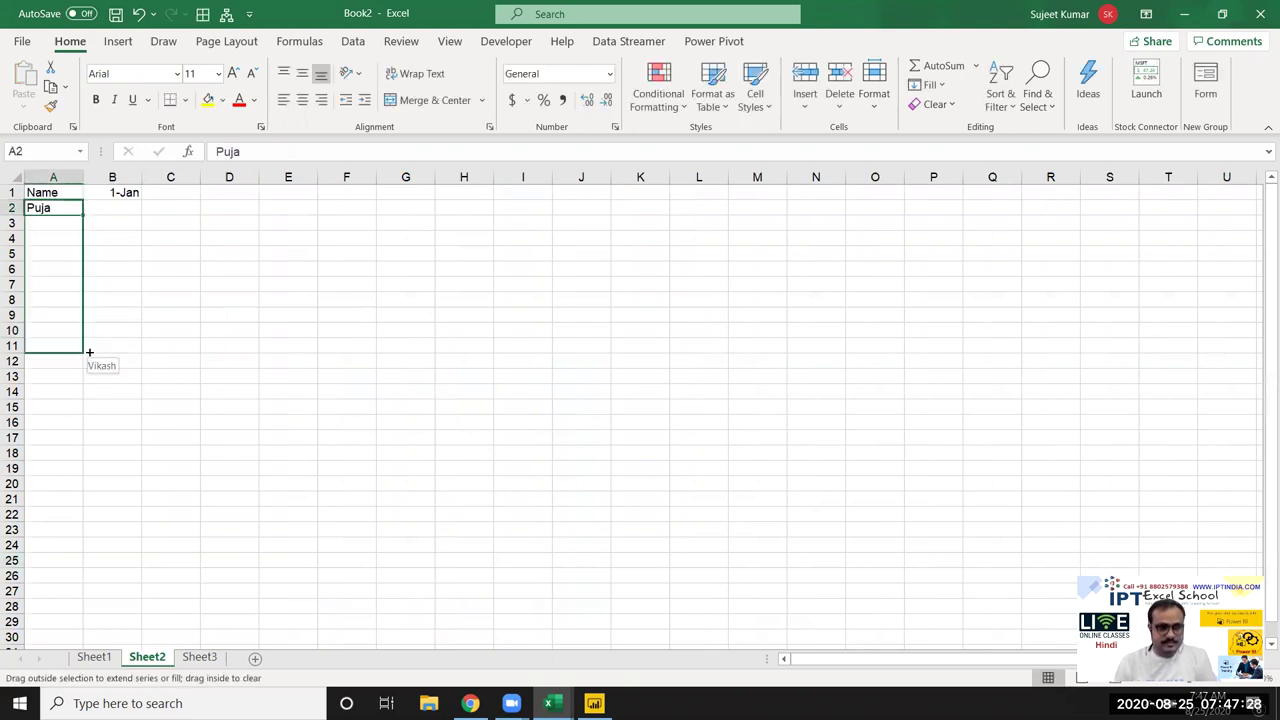
pyautogui.moveTo(82, 214); pyautogui.dragTo(90, 350)
pyautogui.click(131, 192)
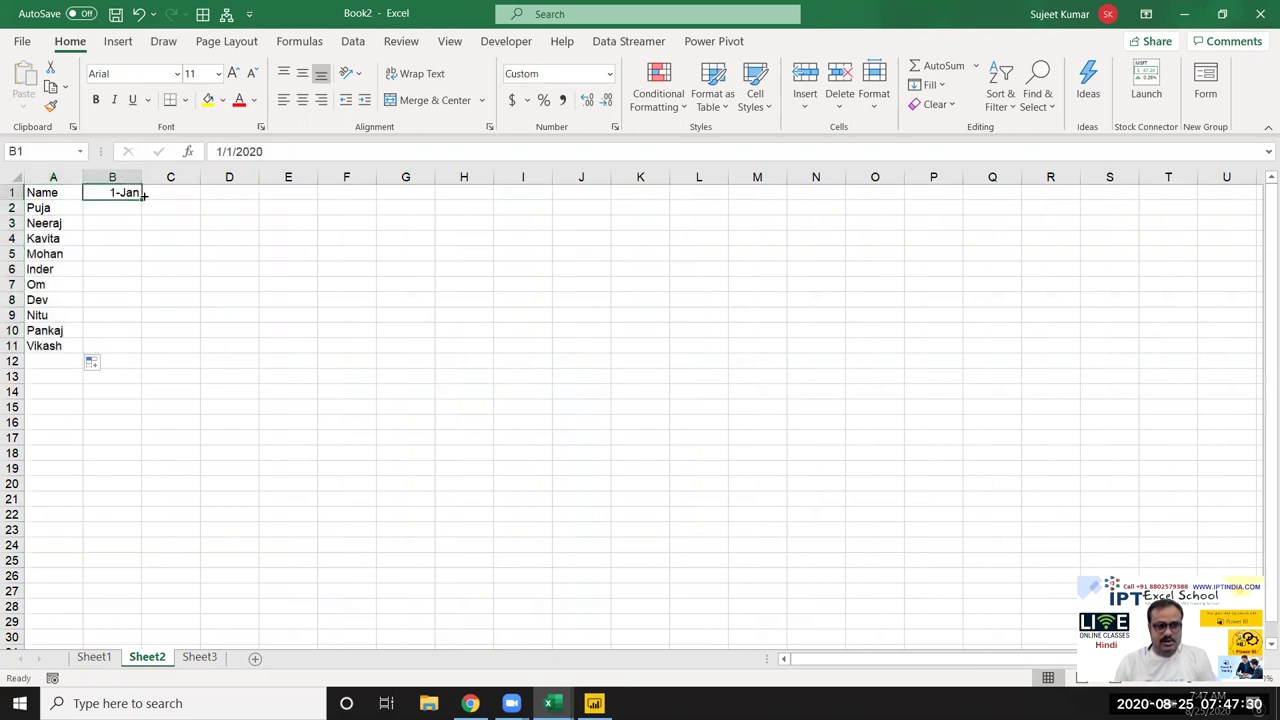
pyautogui.moveTo(142, 200); pyautogui.dragTo(1261, 313)
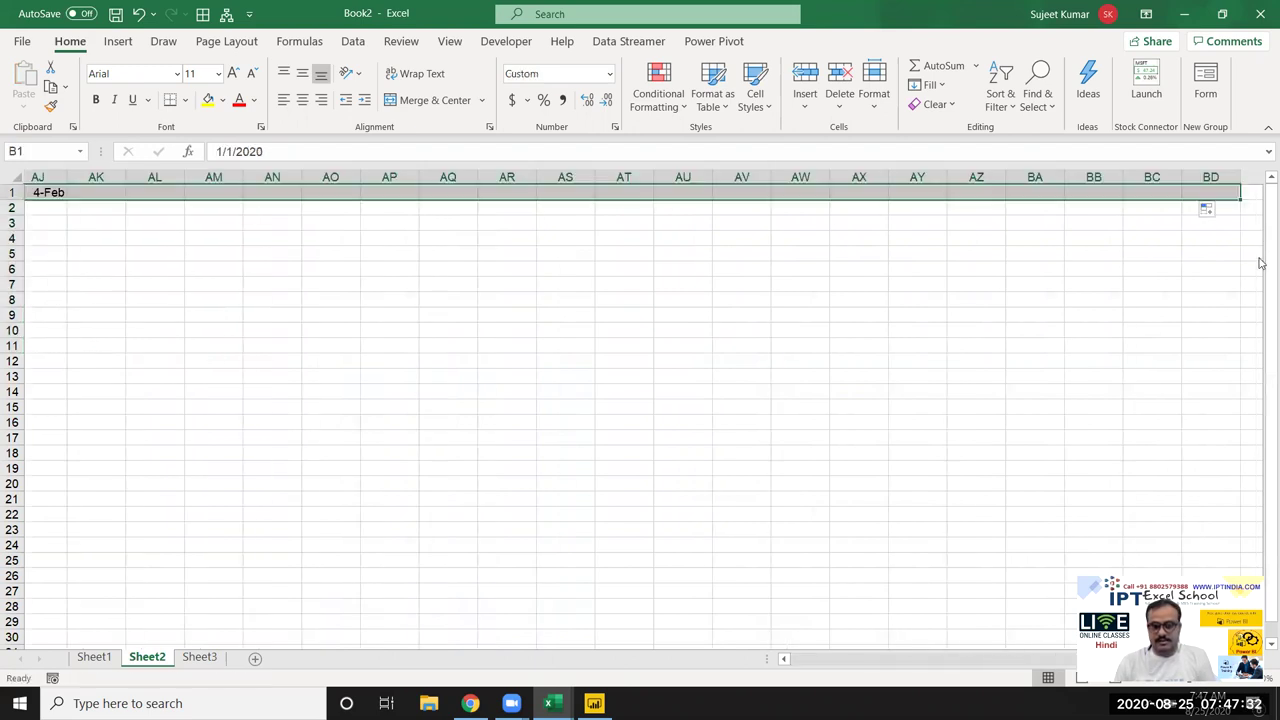
pyautogui.hotkey('ctrl', 'Home')
pyautogui.press('Down')
pyautogui.press('Right')
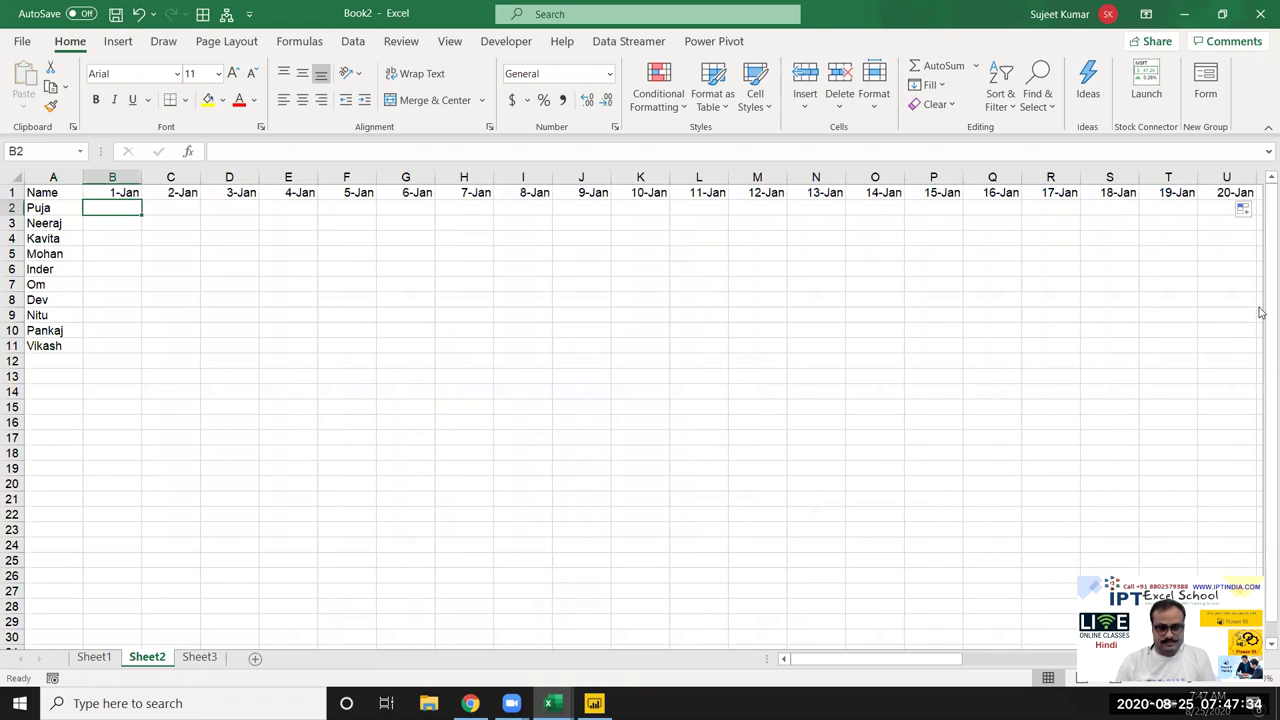
# Step: Fill the B2:BD11 grid with the formula =RANDBETWEEN(10,90)
pyautogui.write('=ra')
pyautogui.press('Down')
pyautogui.press('Down')
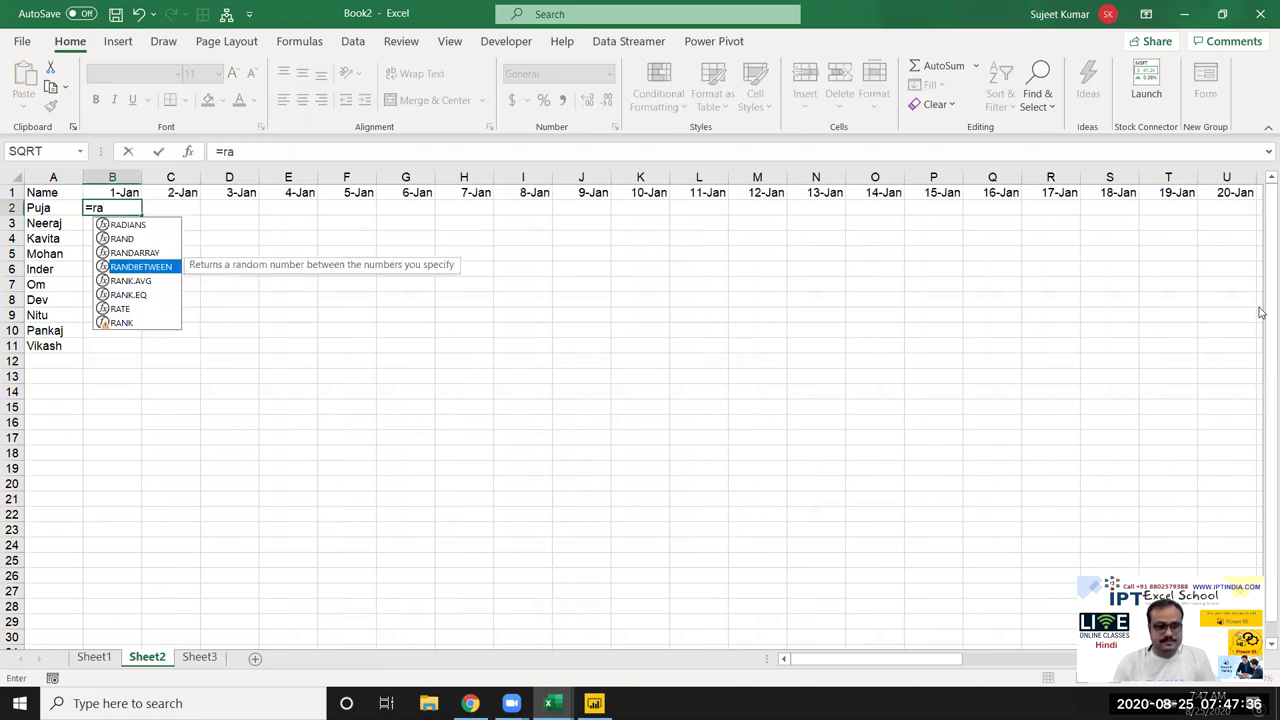
pyautogui.press('Tab')
pyautogui.write('10,9')
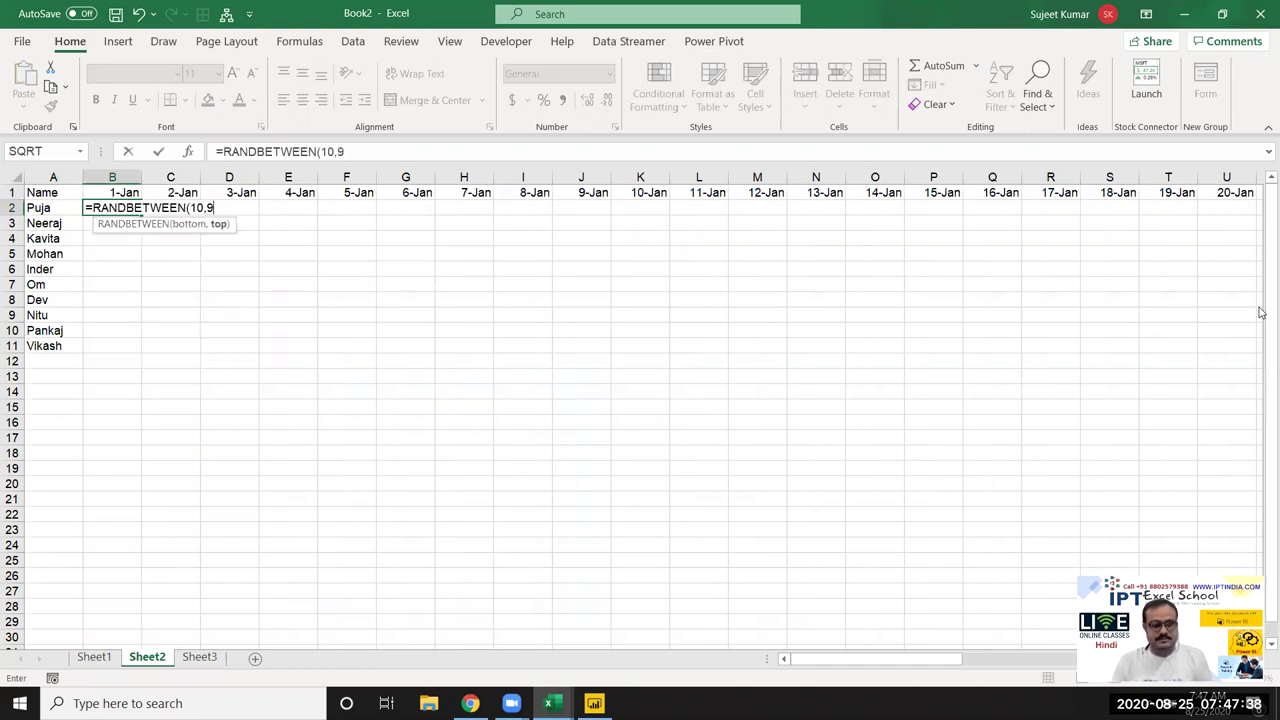
pyautogui.write('0)')
pyautogui.hotkey('ctrl', 'Return')
pyautogui.press('Up')
pyautogui.hotkey('ctrl', 'Right')
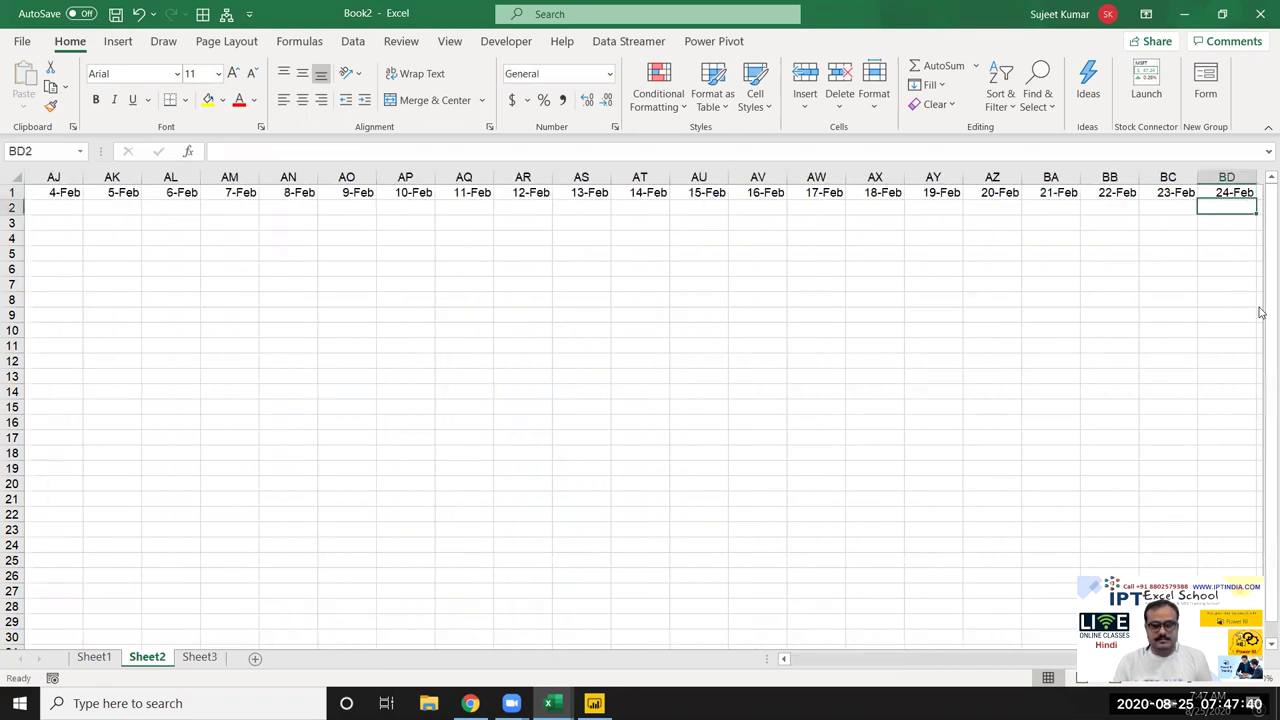
pyautogui.press('Down')
pyautogui.hotkey('ctrl', 'shift', 'Left')
pyautogui.hotkey('shift', 'Down')
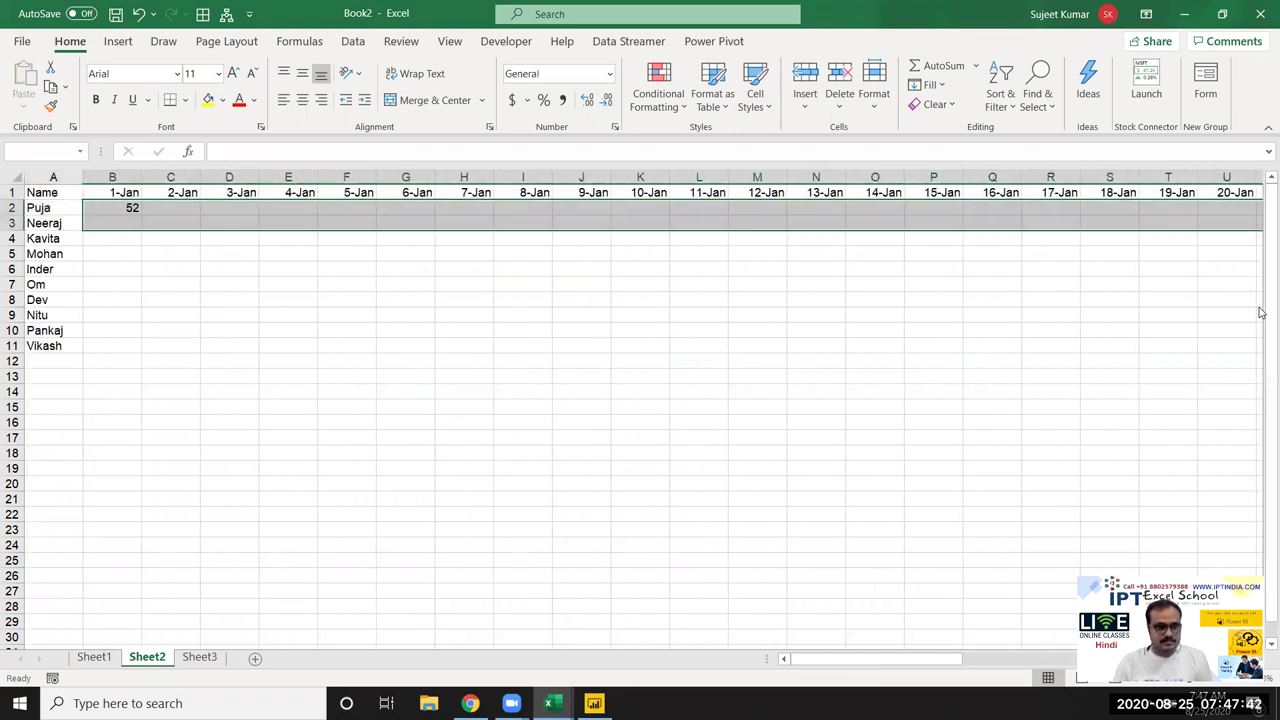
pyautogui.hotkey('shift', 'Down')
pyautogui.hotkey('shift', 'Down')
pyautogui.hotkey('shift', 'Down')
pyautogui.hotkey('shift', 'Down')
pyautogui.hotkey('shift', 'Down')
pyautogui.hotkey('shift', 'Down')
pyautogui.hotkey('shift', 'Down')
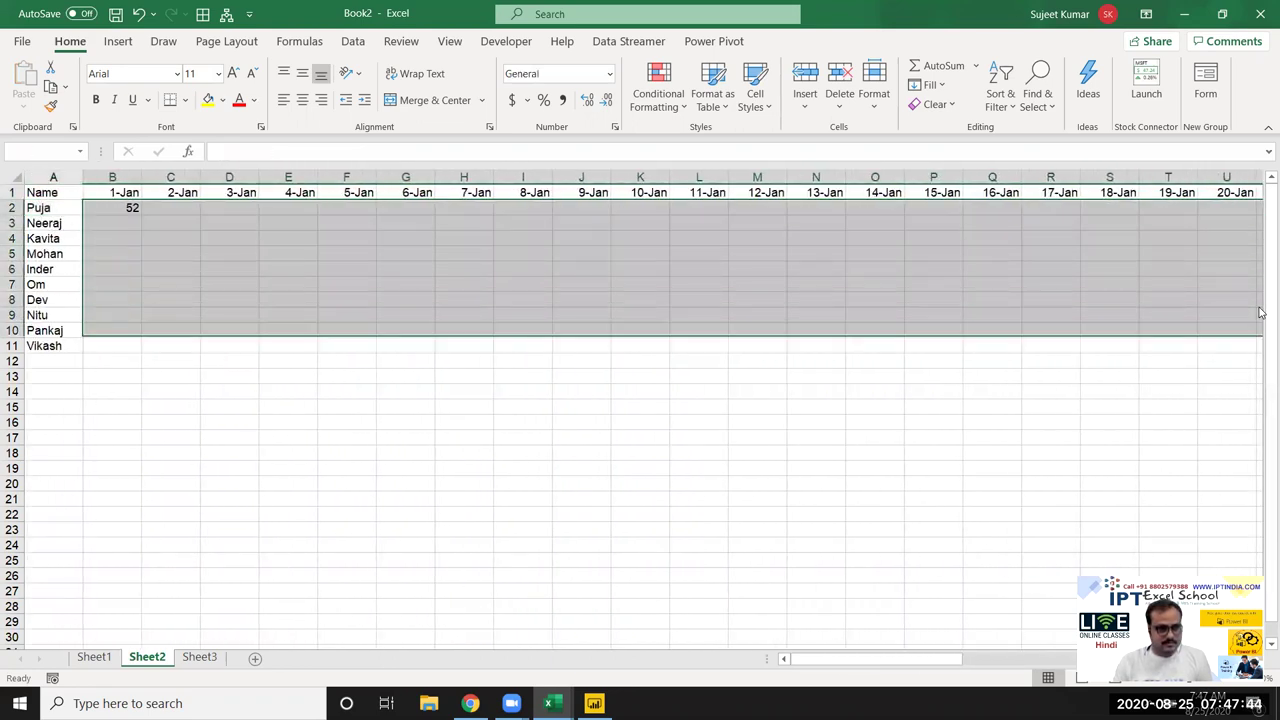
pyautogui.hotkey('shift', 'Down')
pyautogui.write('=RANDBETWEEN(10,90)')
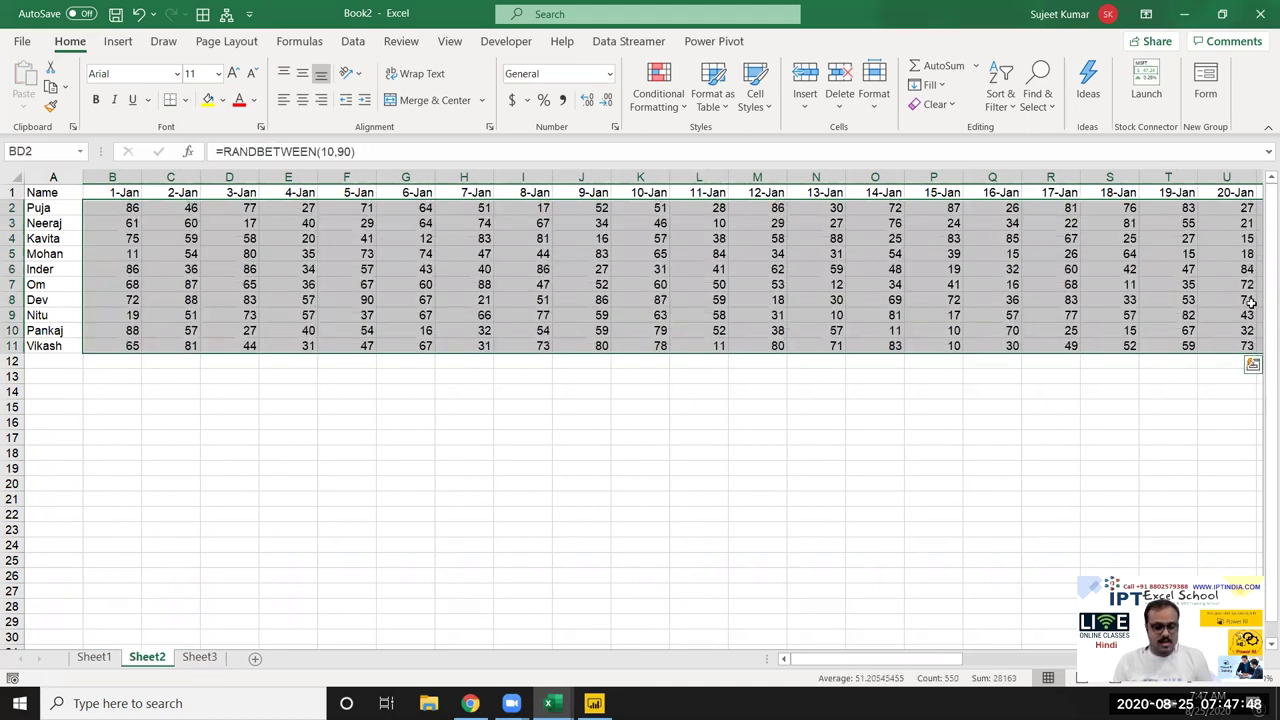
# Step: Convert the random-number block to fixed values with Paste Values
pyautogui.hotkey('ctrl', 'c')
pyautogui.click(23, 106)
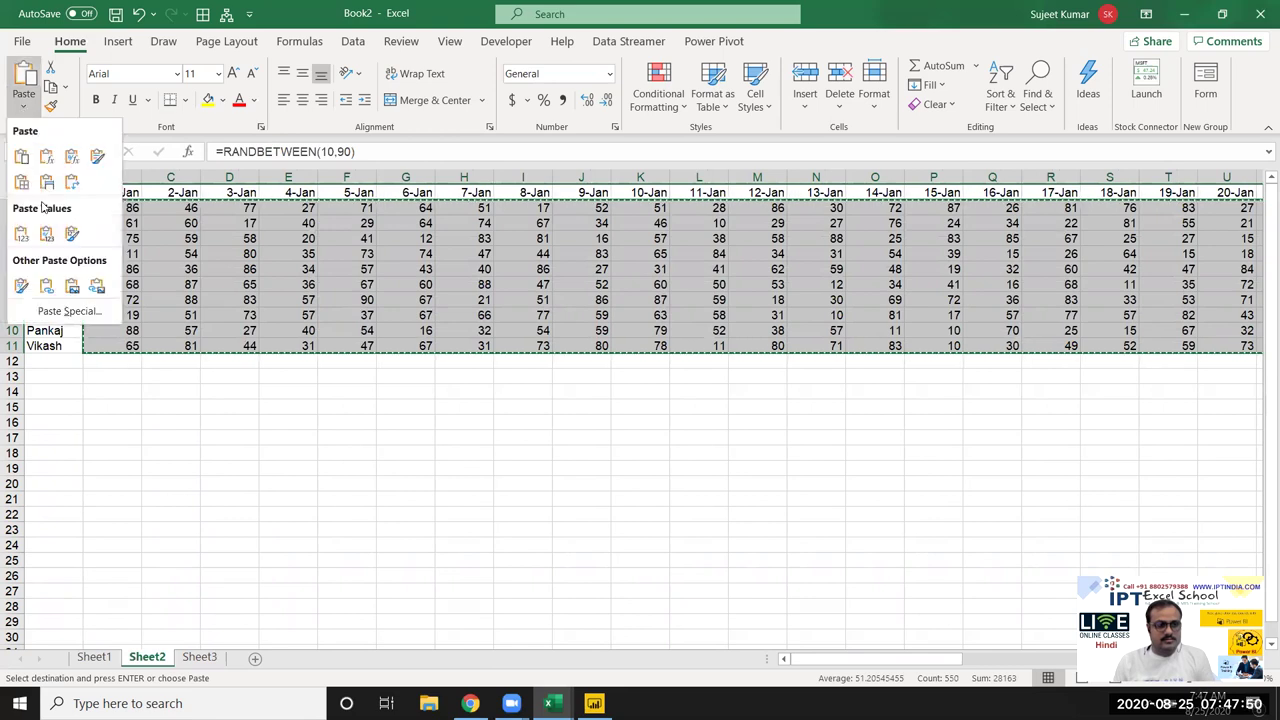
pyautogui.click(22, 233)
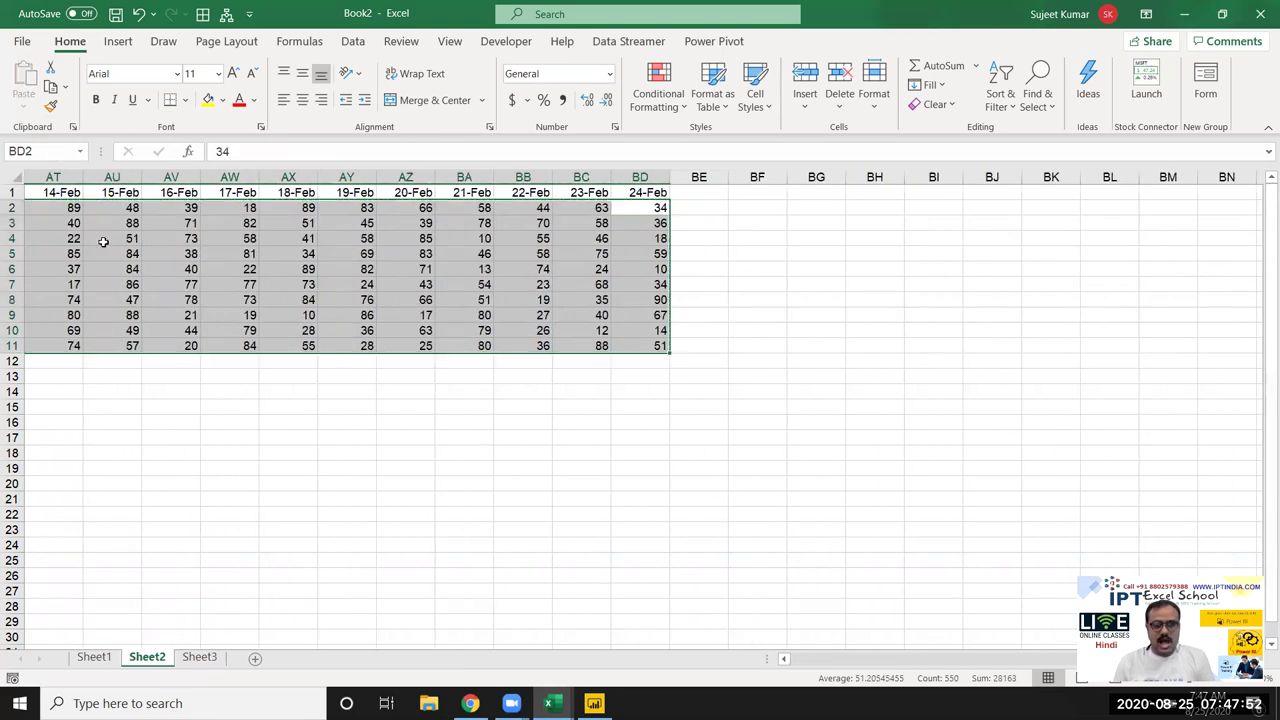
pyautogui.click(132, 253)
pyautogui.press('Home')
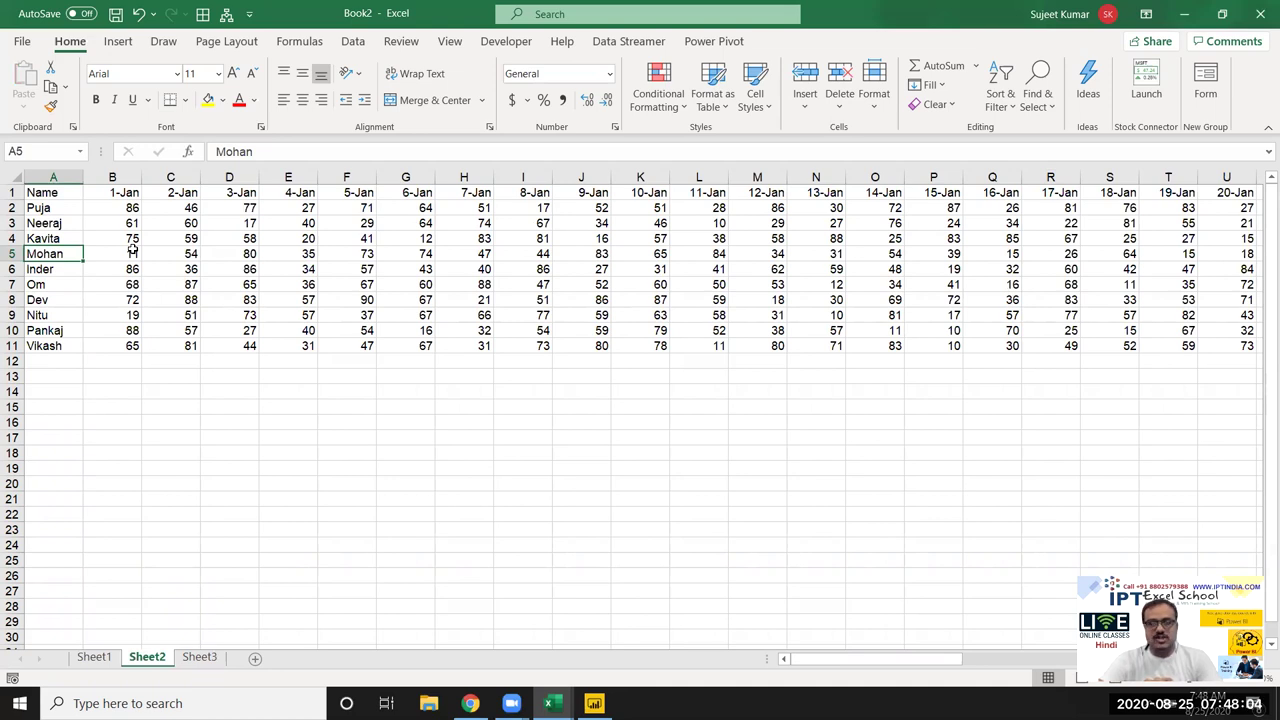
# Step: Select and copy the full A1:BD11 name-and-date table, then move to Sheet3
pyautogui.press('Up')
pyautogui.hotkey('ctrl', 'Up')
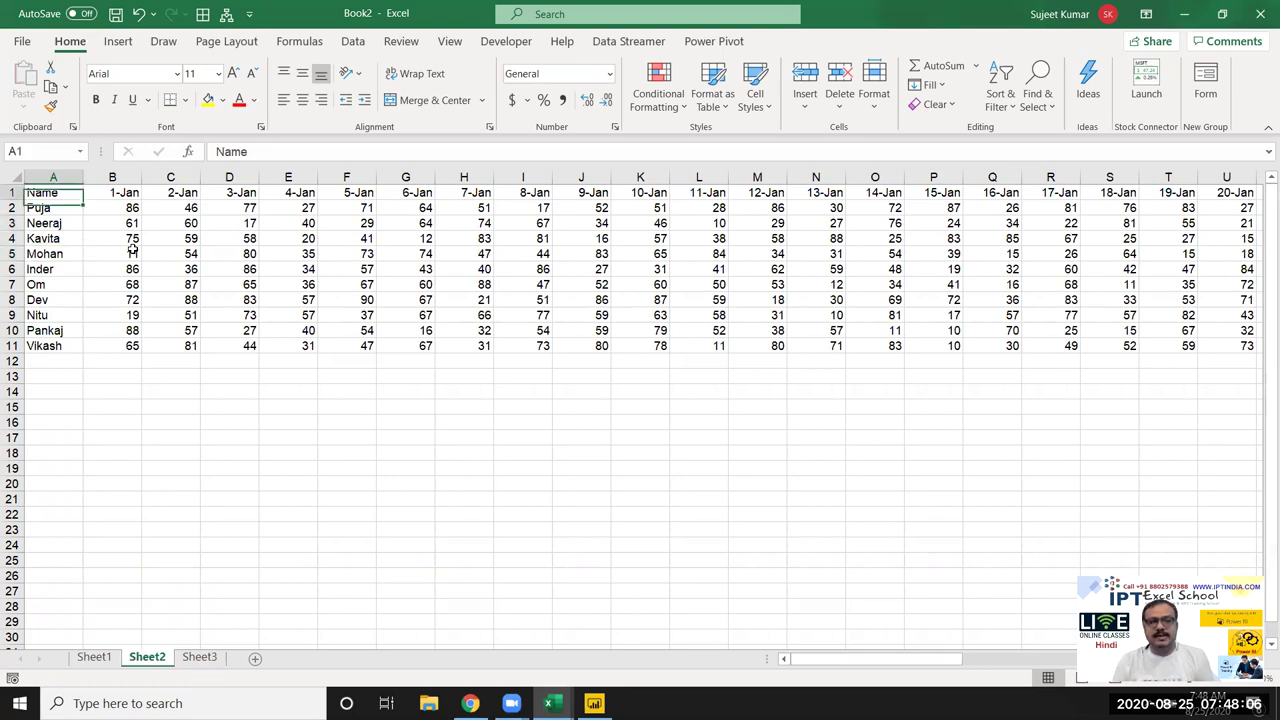
pyautogui.press('Right')
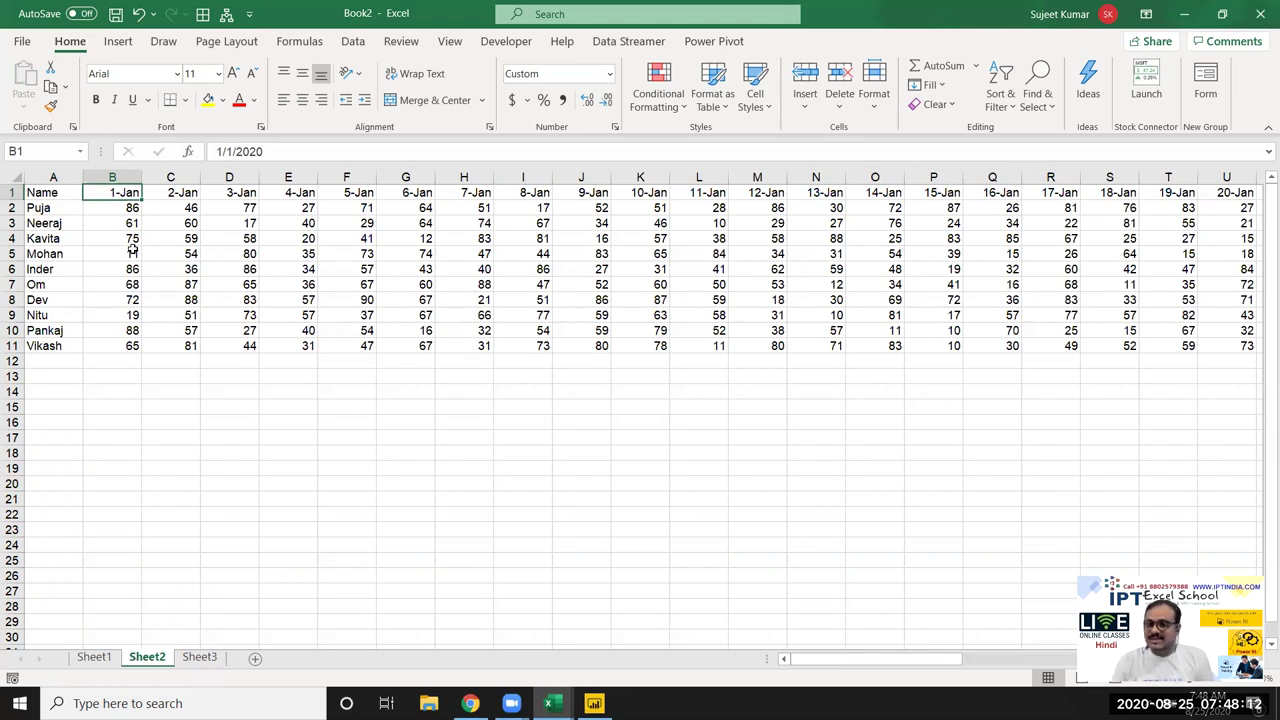
pyautogui.hotkey('ctrl', 'Right')
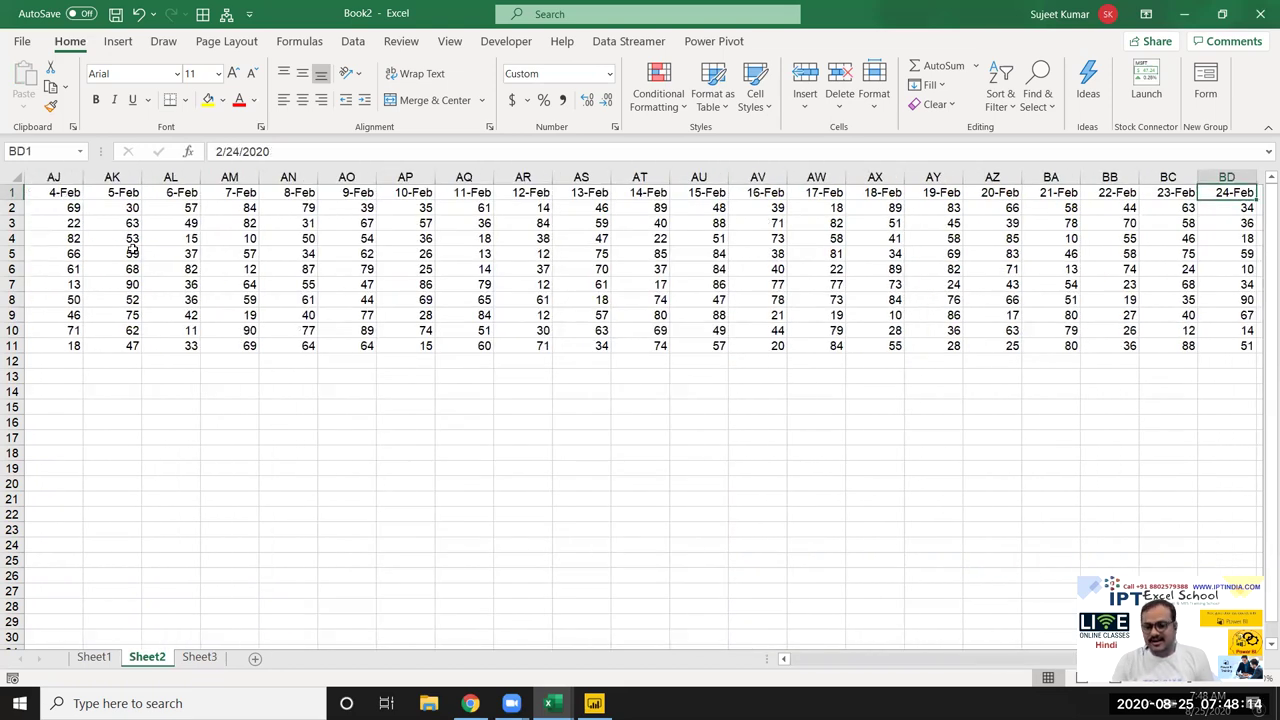
pyautogui.hotkey('ctrl', 'Left')
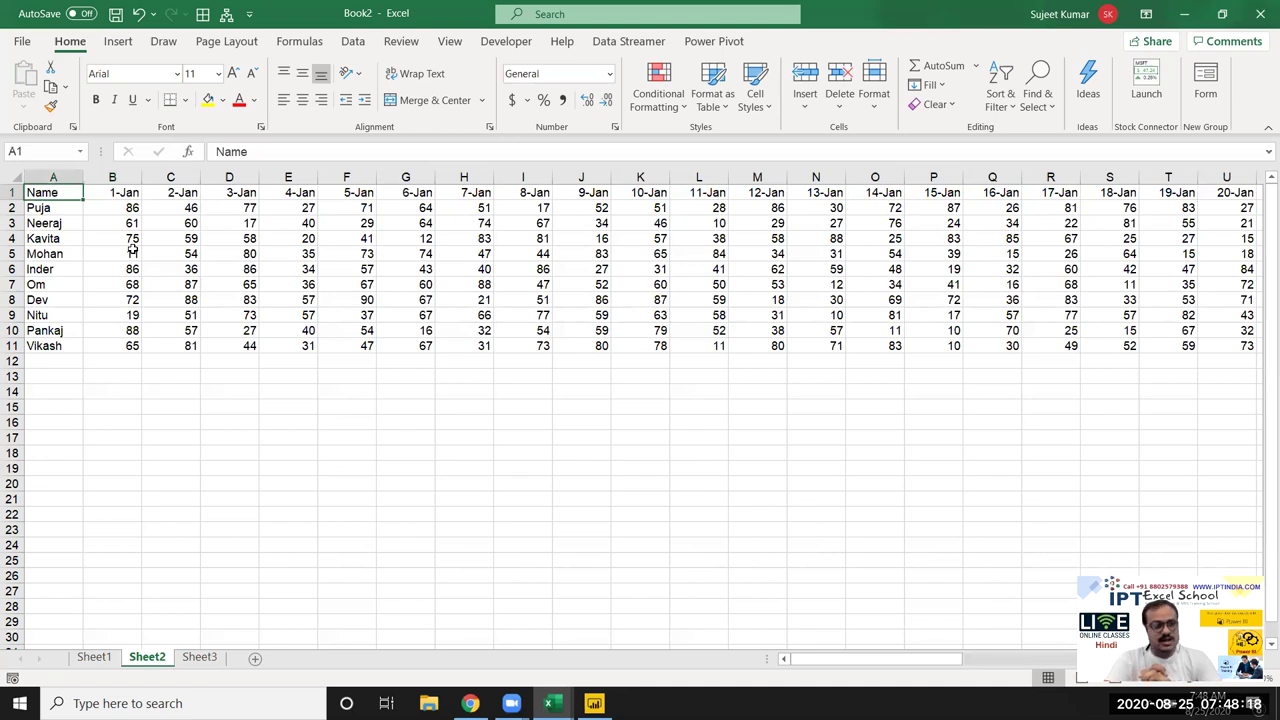
pyautogui.press('Down')
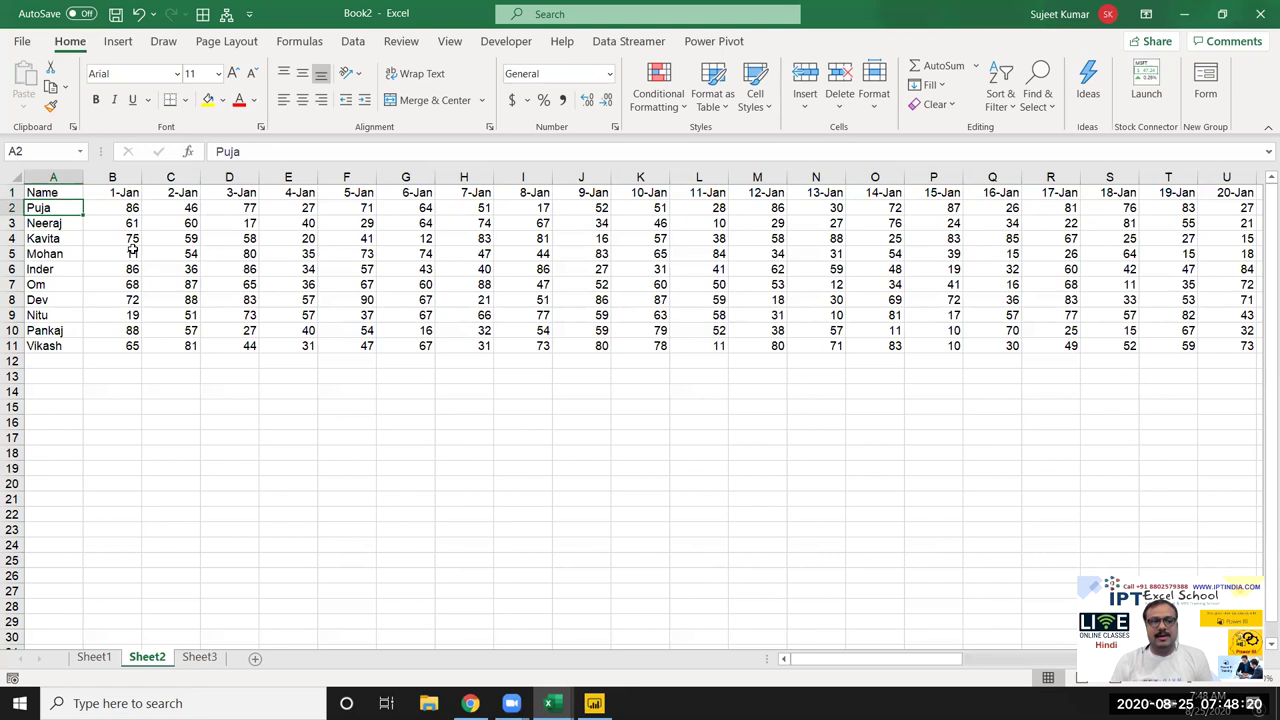
pyautogui.hotkey('ctrl', 'shift', 'Down')
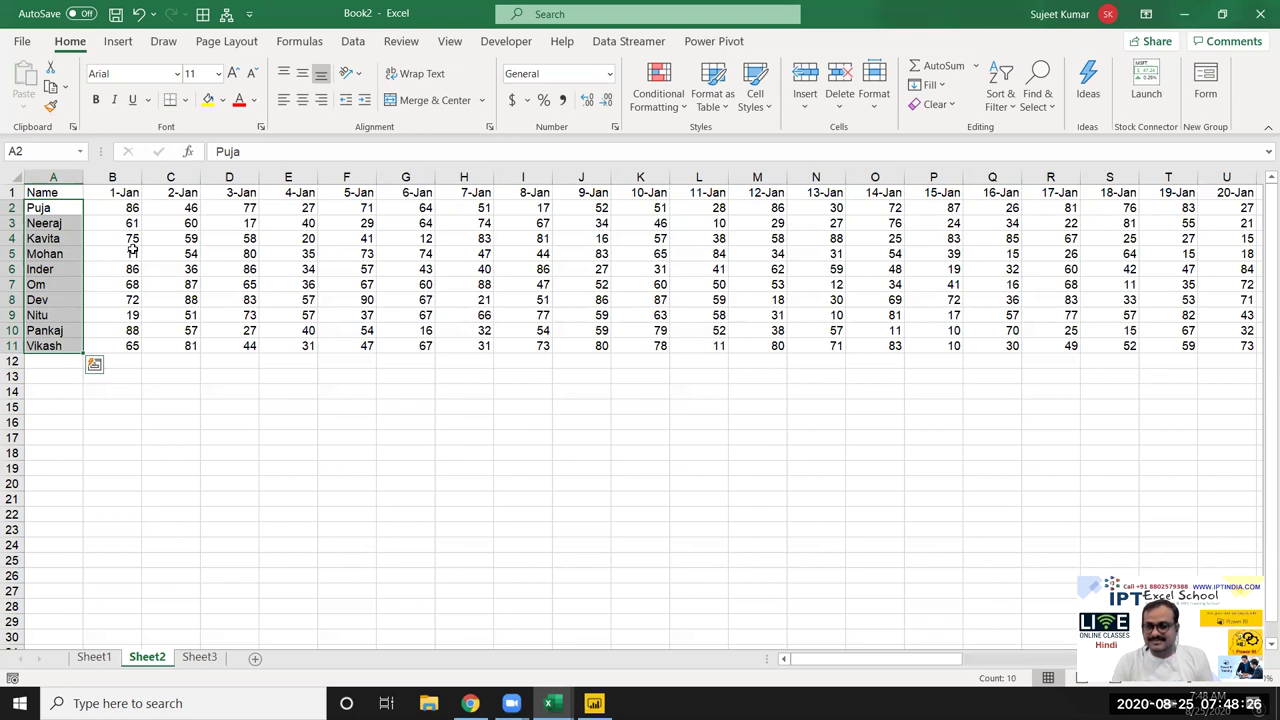
pyautogui.hotkey('ctrl', 'Up')
pyautogui.hotkey('ctrl', 'shift', 'Right')
pyautogui.hotkey('ctrl', 'shift', 'Down')
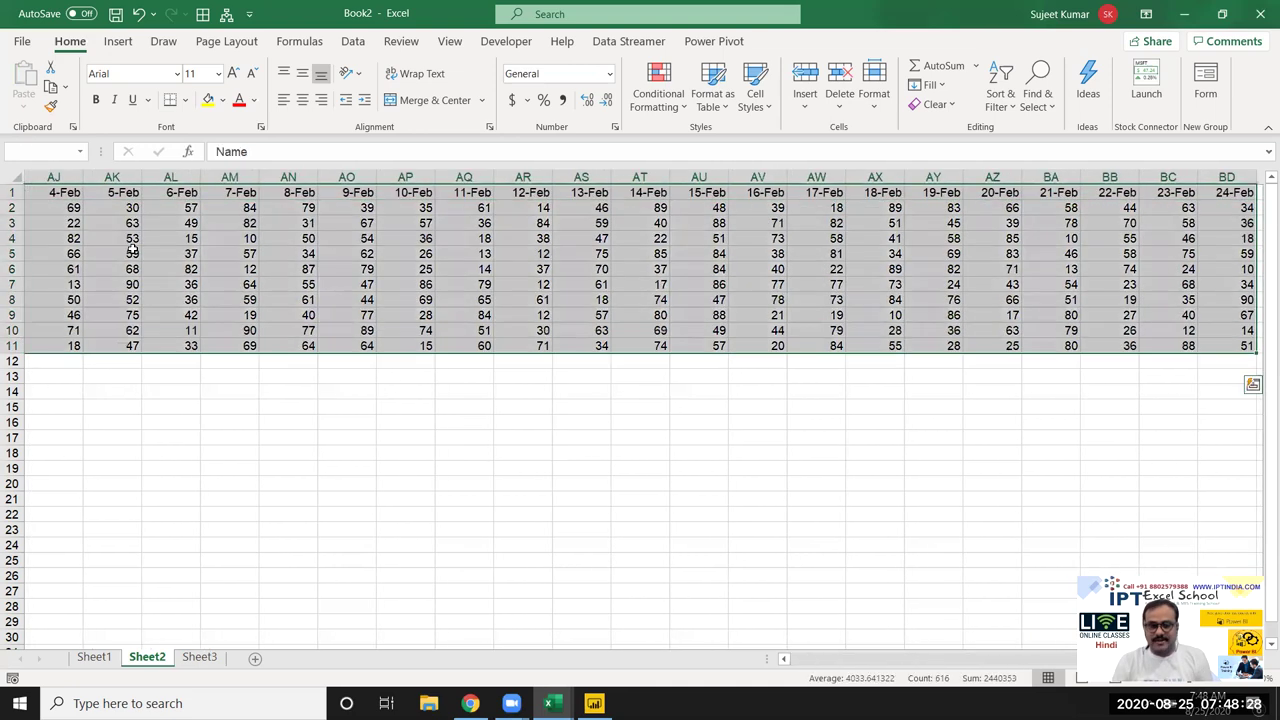
pyautogui.hotkey('ctrl', 'c')
pyautogui.hotkey('ctrl', 'pagedown')
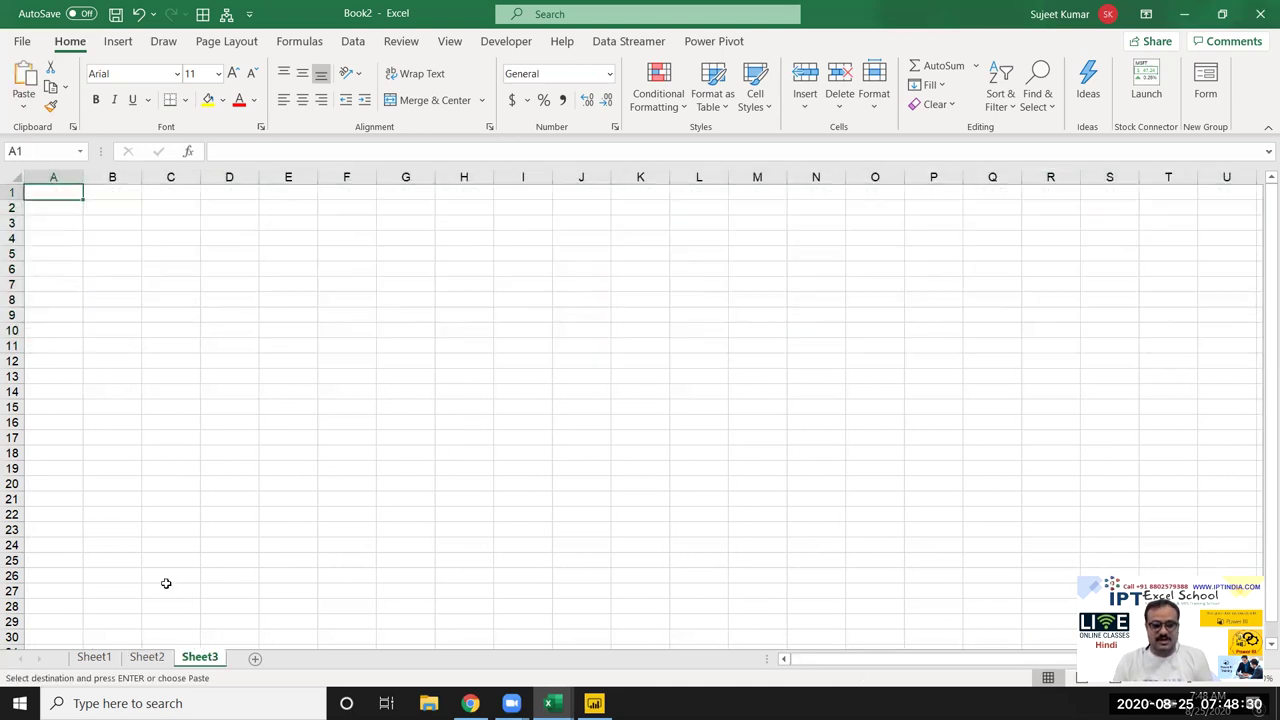
# Step: Paste the copied table into Sheet3 at A1 using Paste Special with Transpose
pyautogui.rightClick(62, 193)
pyautogui.click(118, 296)
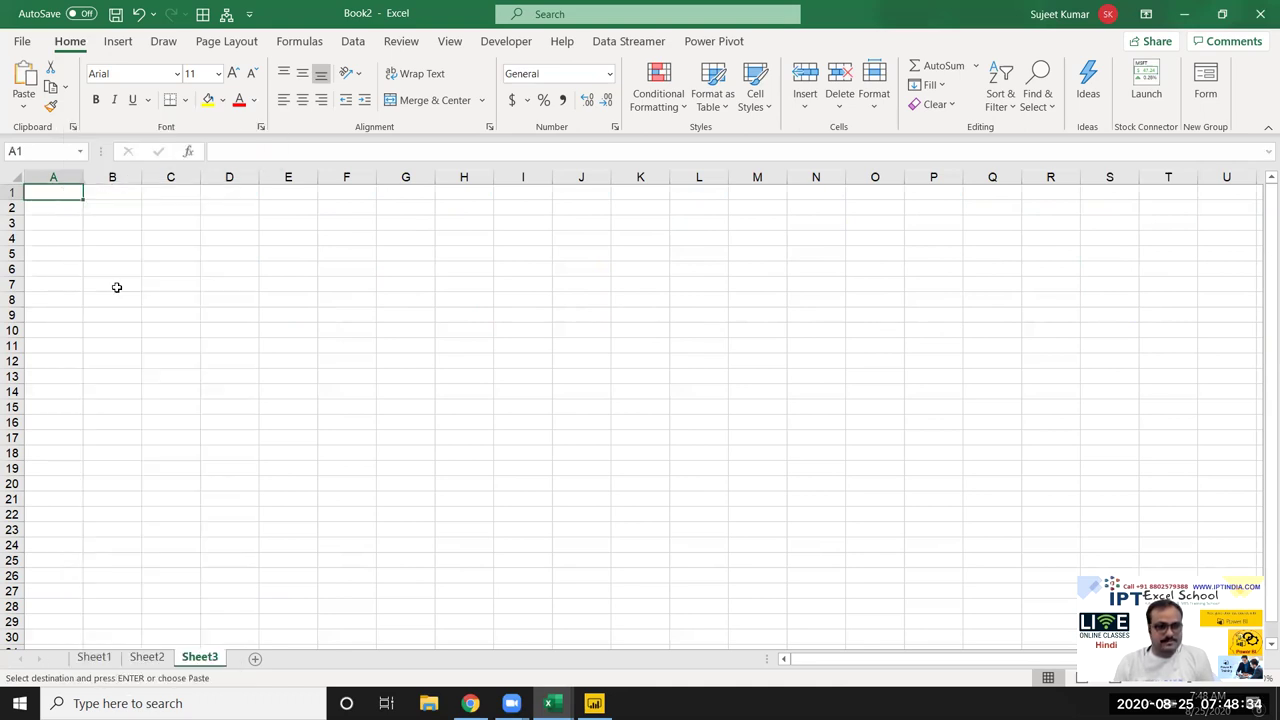
pyautogui.click(176, 375)
pyautogui.click(187, 405)
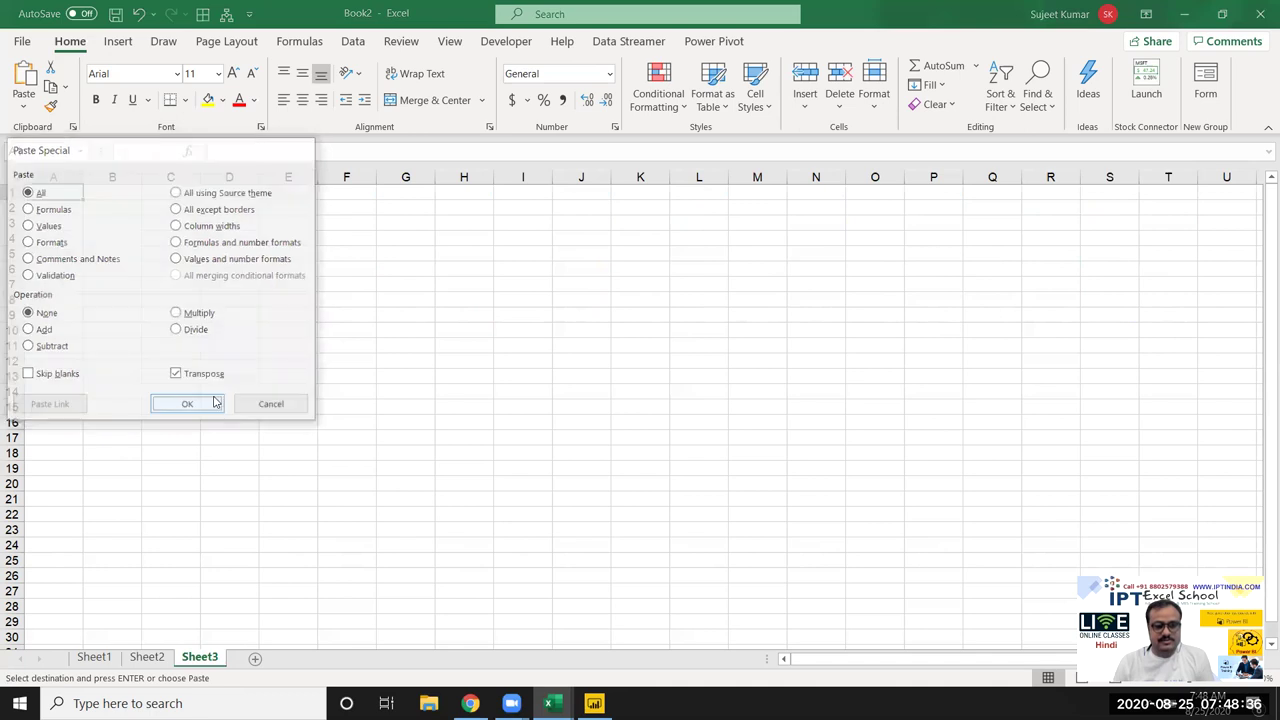
pyautogui.click(206, 289)
# Step: Highlight the transposed name headers across row 1 and the first name columns
pyautogui.moveTo(108, 196); pyautogui.dragTo(626, 182)
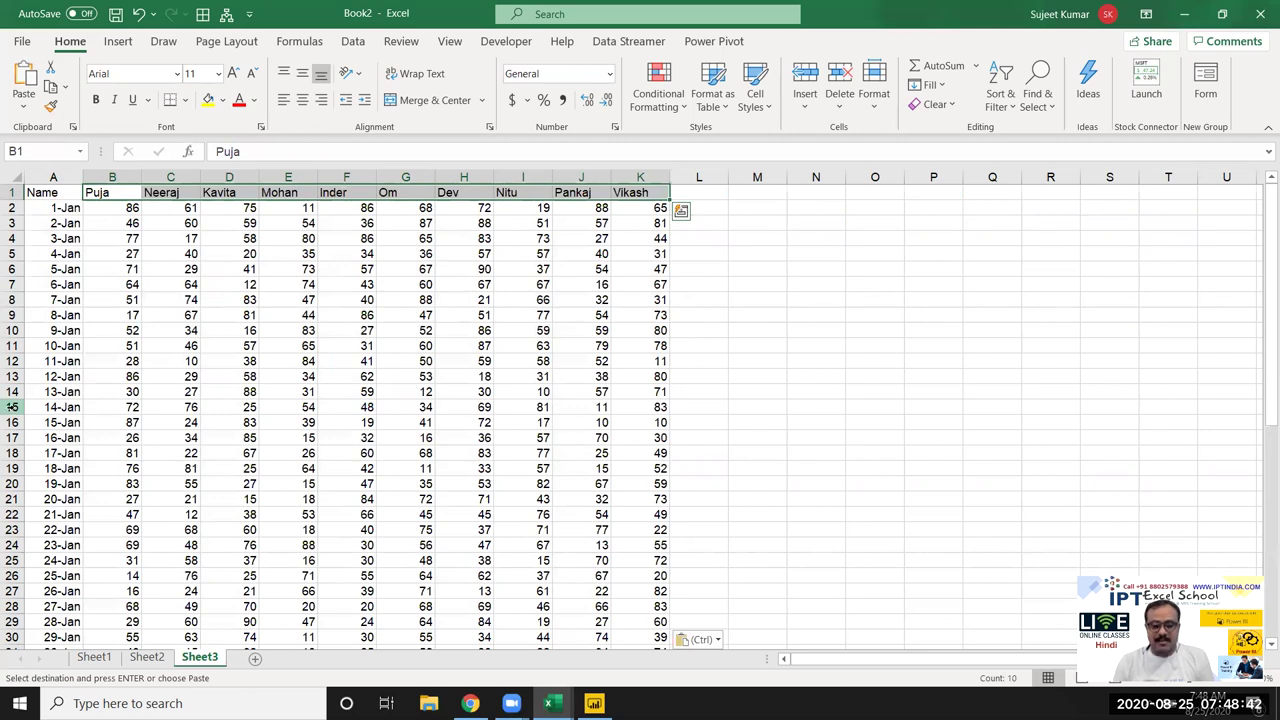
pyautogui.moveTo(109, 195); pyautogui.dragTo(640, 195)
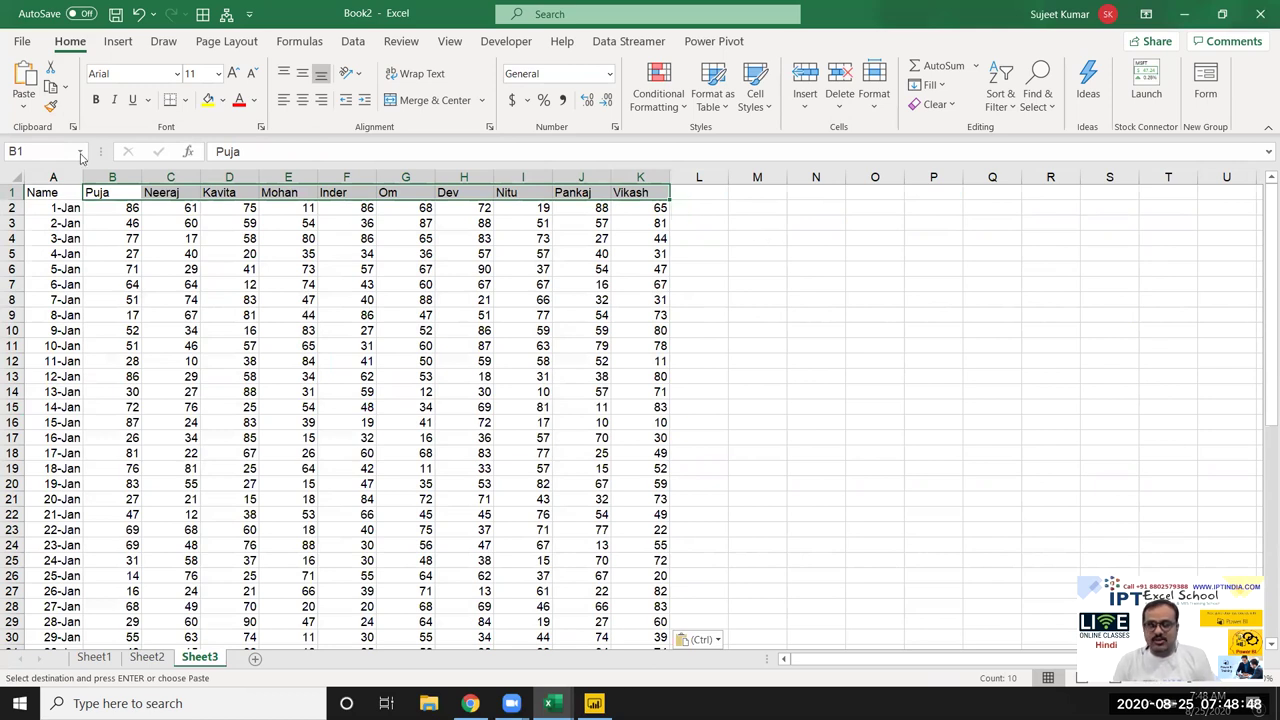
pyautogui.click(110, 177)
pyautogui.click(171, 178)
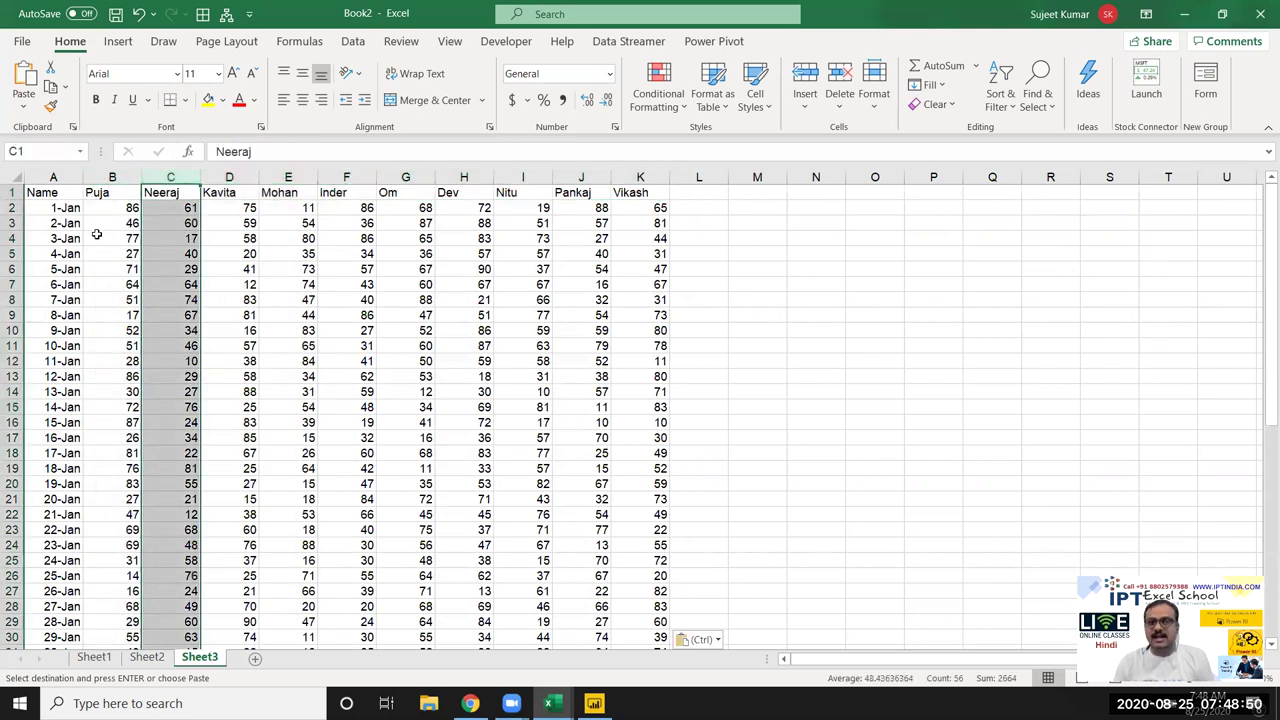
pyautogui.moveTo(112, 192); pyautogui.dragTo(640, 192)
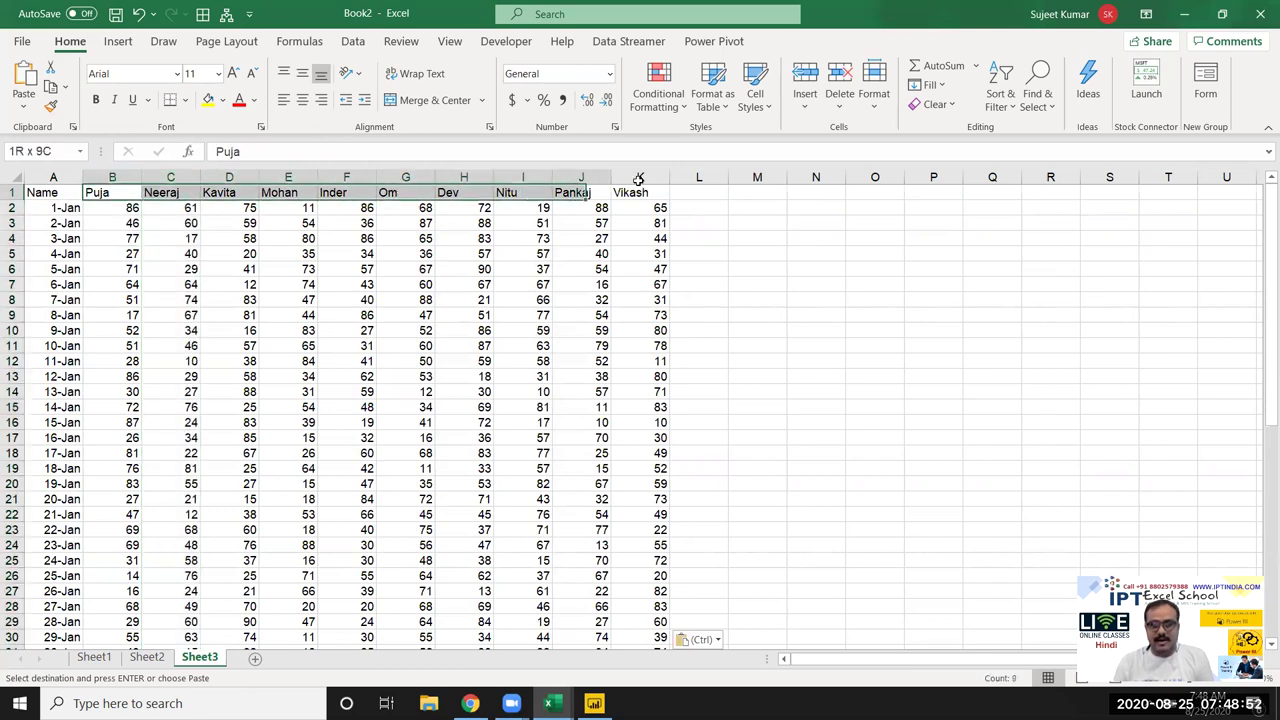
pyautogui.click(147, 657)
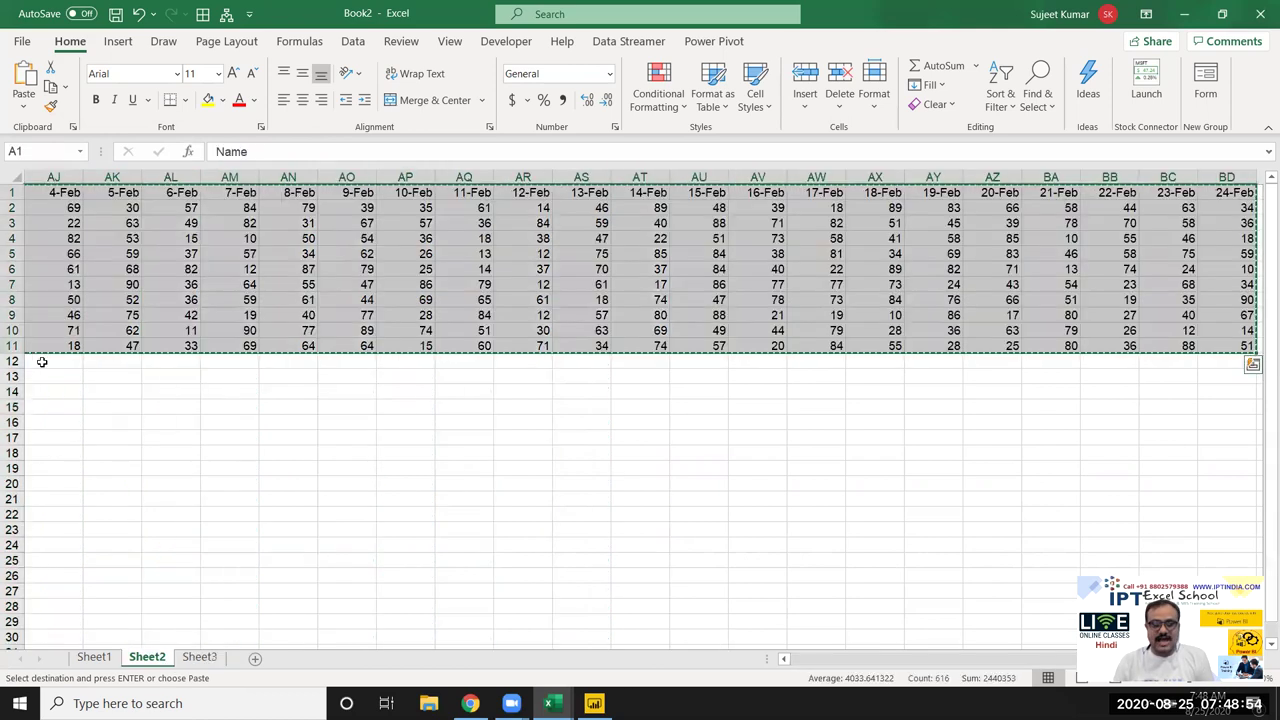
pyautogui.hotkey('ctrl', 'Home')
pyautogui.press('Escape')
pyautogui.press('Down')
pyautogui.press('Down')
pyautogui.press('Down')
pyautogui.press('Down')
pyautogui.press('Down')
pyautogui.press('Down')
pyautogui.press('Down')
pyautogui.press('Down')
pyautogui.press('Down')
pyautogui.press('Down')
pyautogui.press('Down')
pyautogui.hotkey('ctrl', 'Down')
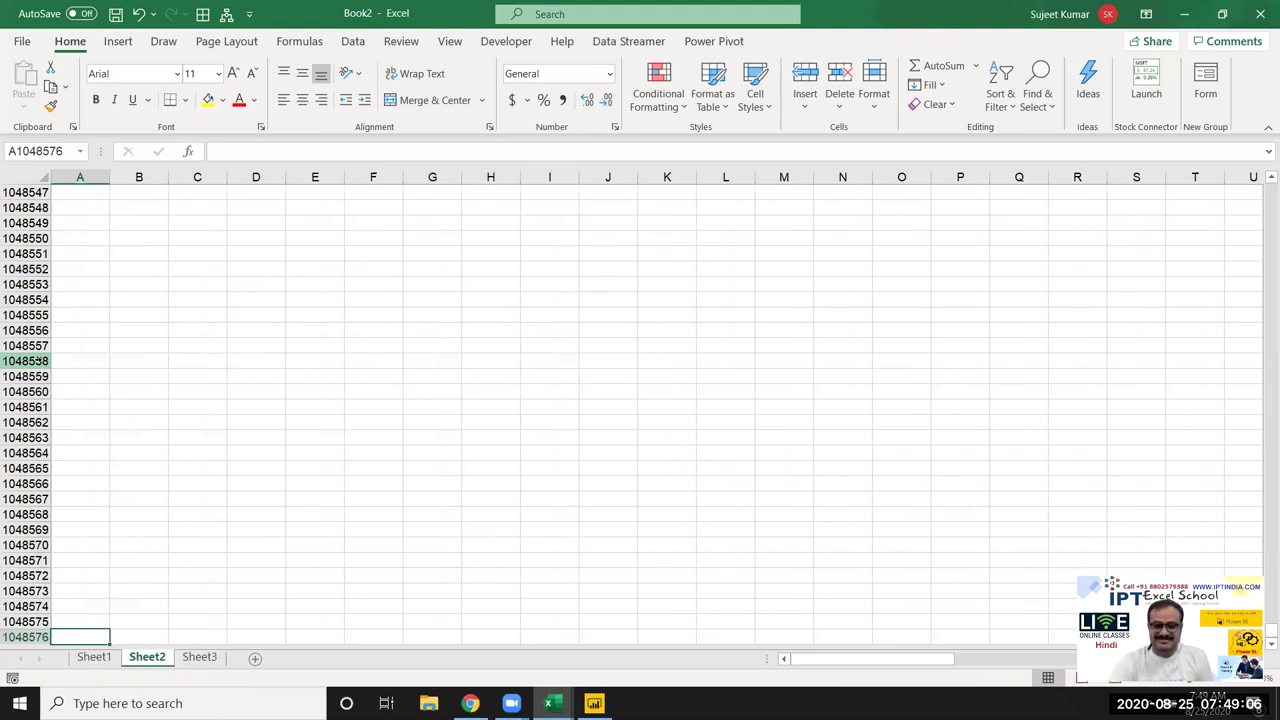
pyautogui.hotkey('ctrl', 'Up')
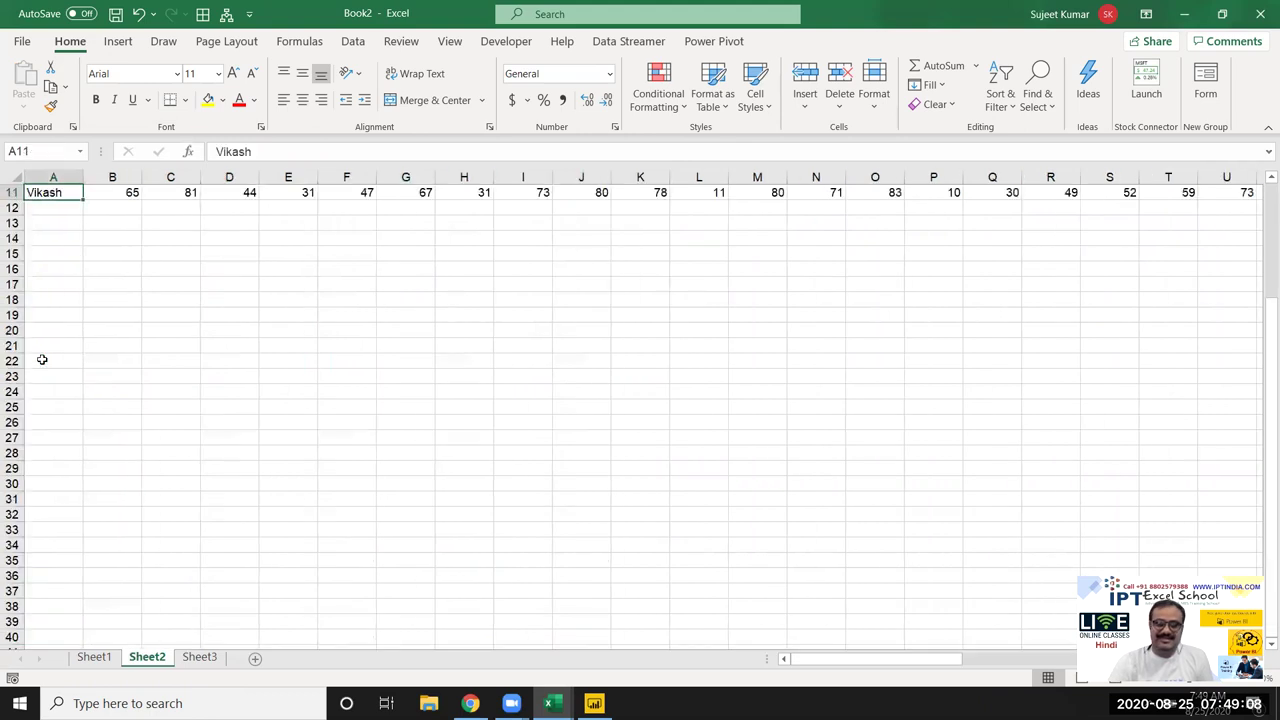
pyautogui.hotkey('ctrl', 'Up')
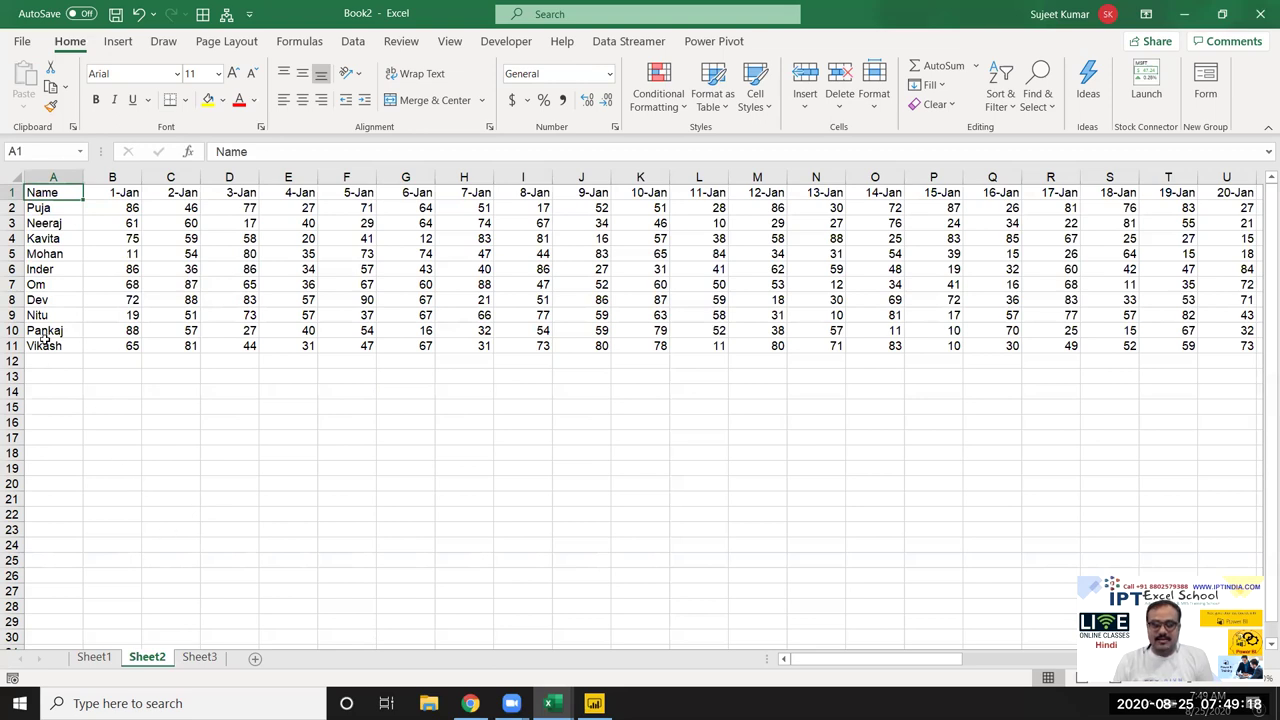
pyautogui.moveTo(53, 208); pyautogui.dragTo(43, 346)
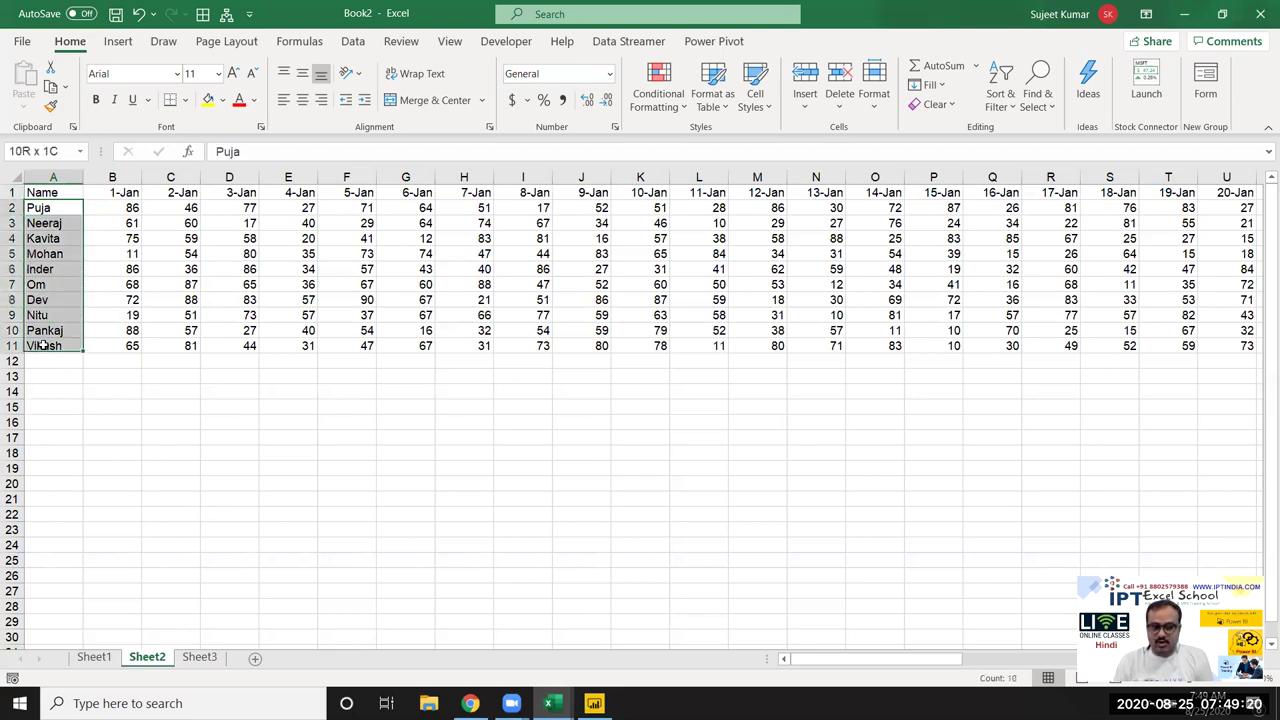
pyautogui.moveTo(40, 361); pyautogui.dragTo(19, 598)
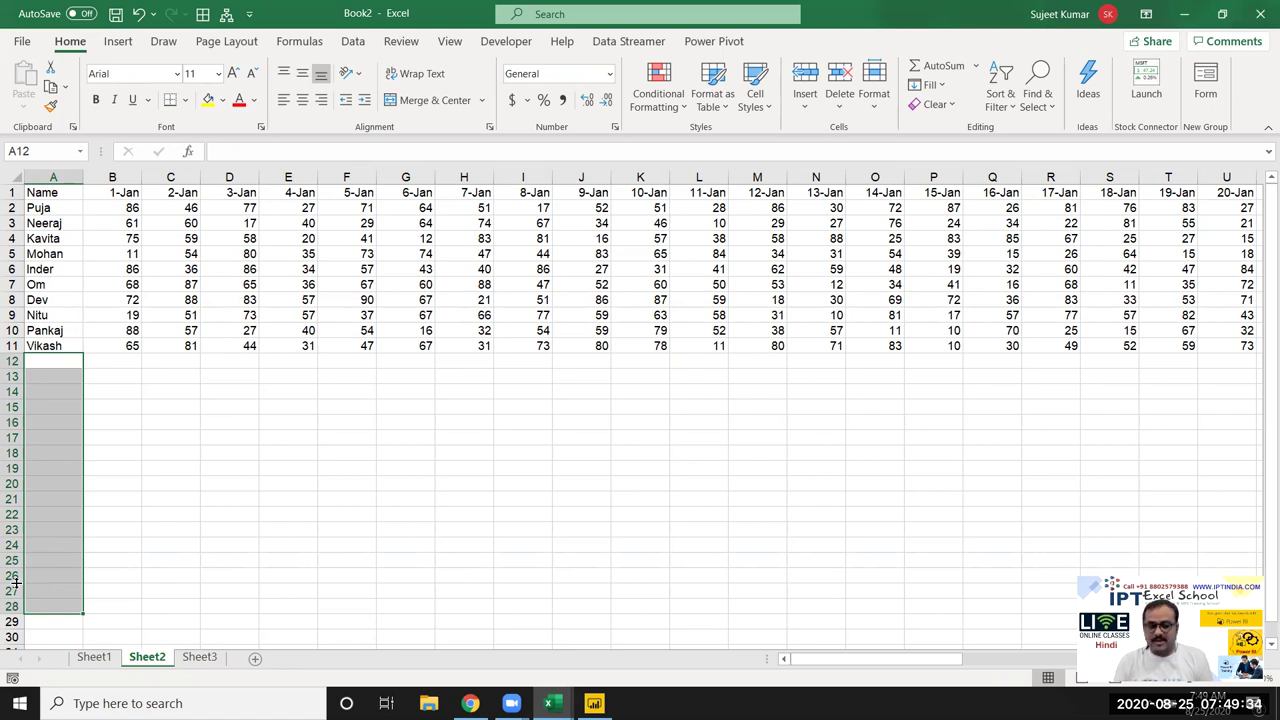
pyautogui.hotkey('ctrl', 'Right')
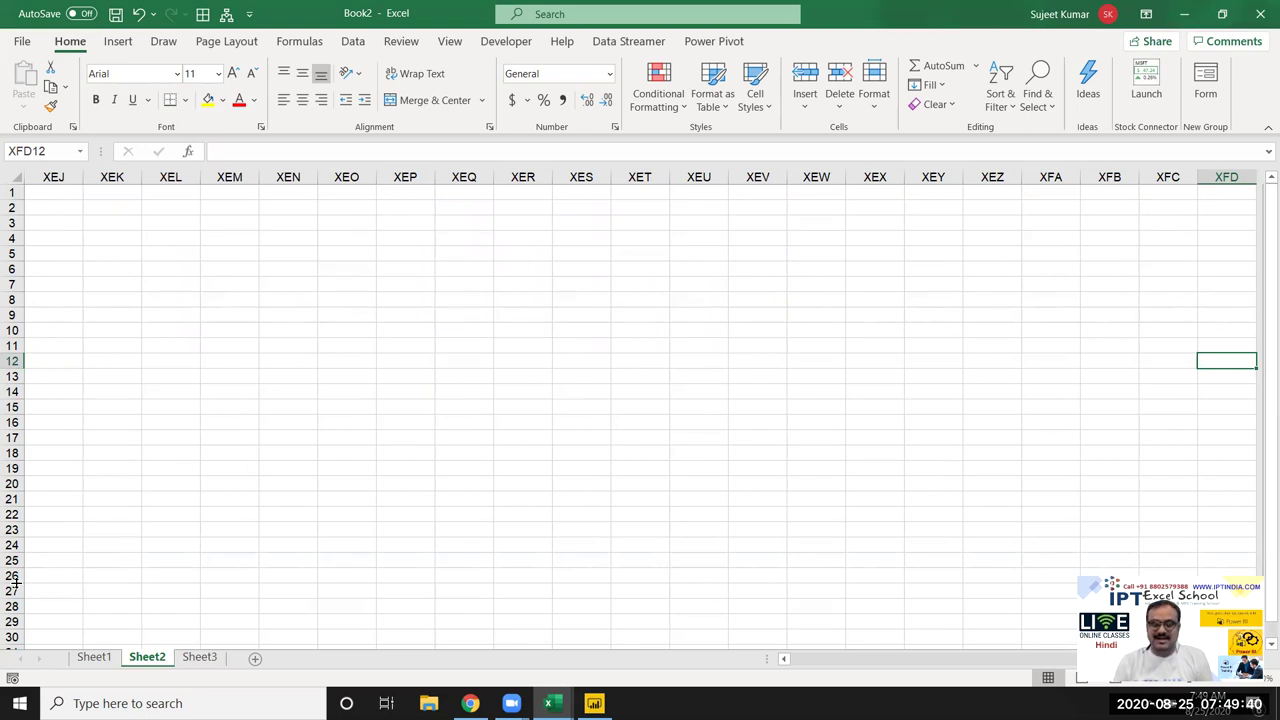
pyautogui.hotkey('ctrl', 'Left')
pyautogui.press('Up')
pyautogui.press('Up')
pyautogui.press('Up')
pyautogui.press('Up')
pyautogui.press('Up')
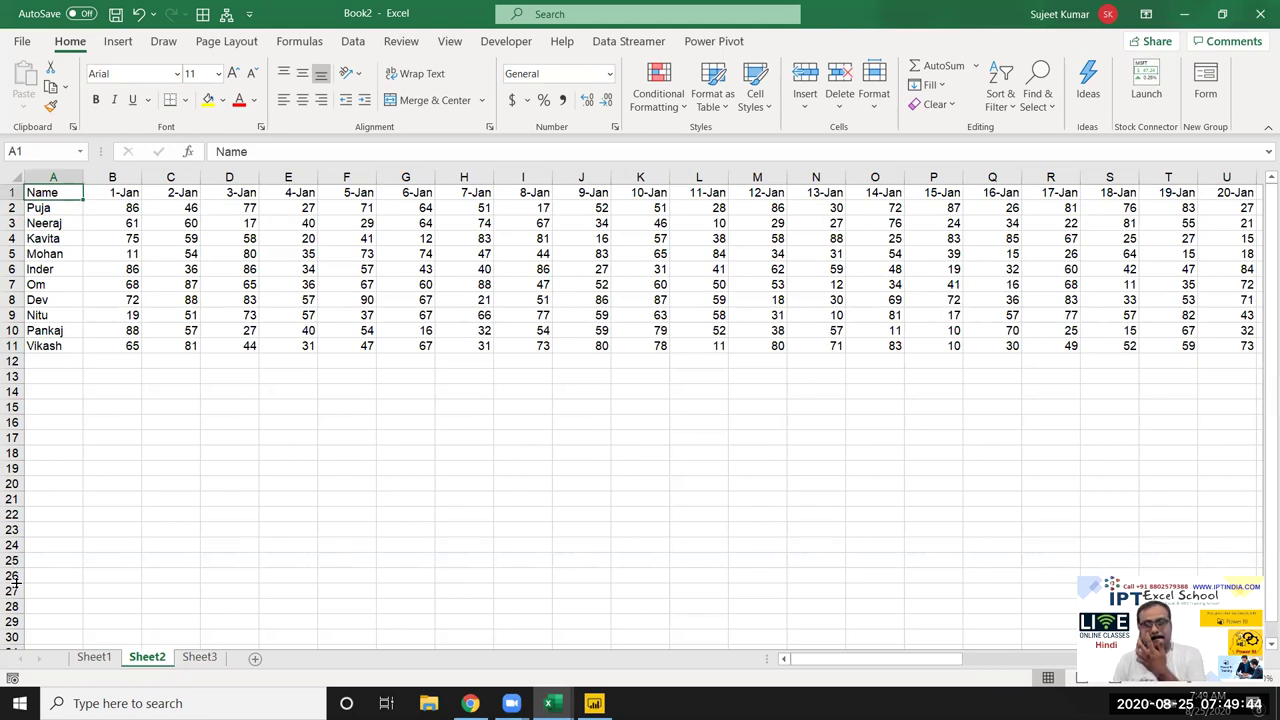
pyautogui.hotkey('ctrl', 'Down')
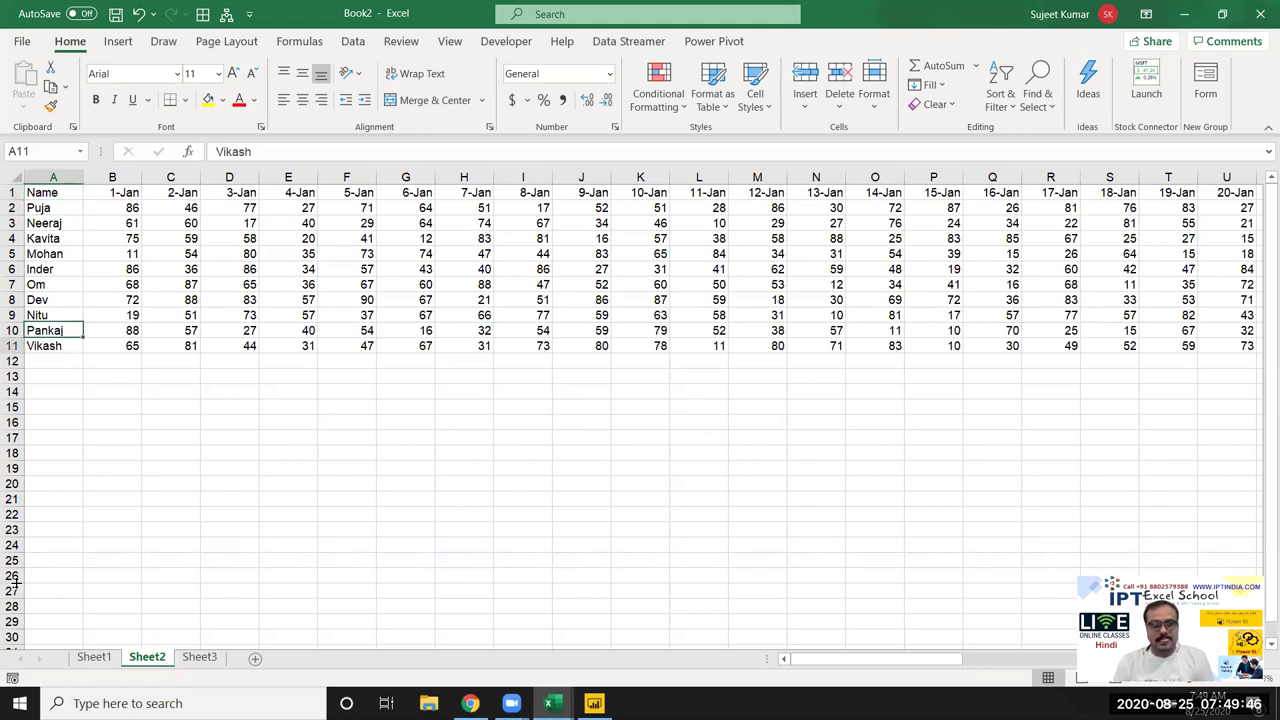
pyautogui.press('Down')
pyautogui.press('Down')
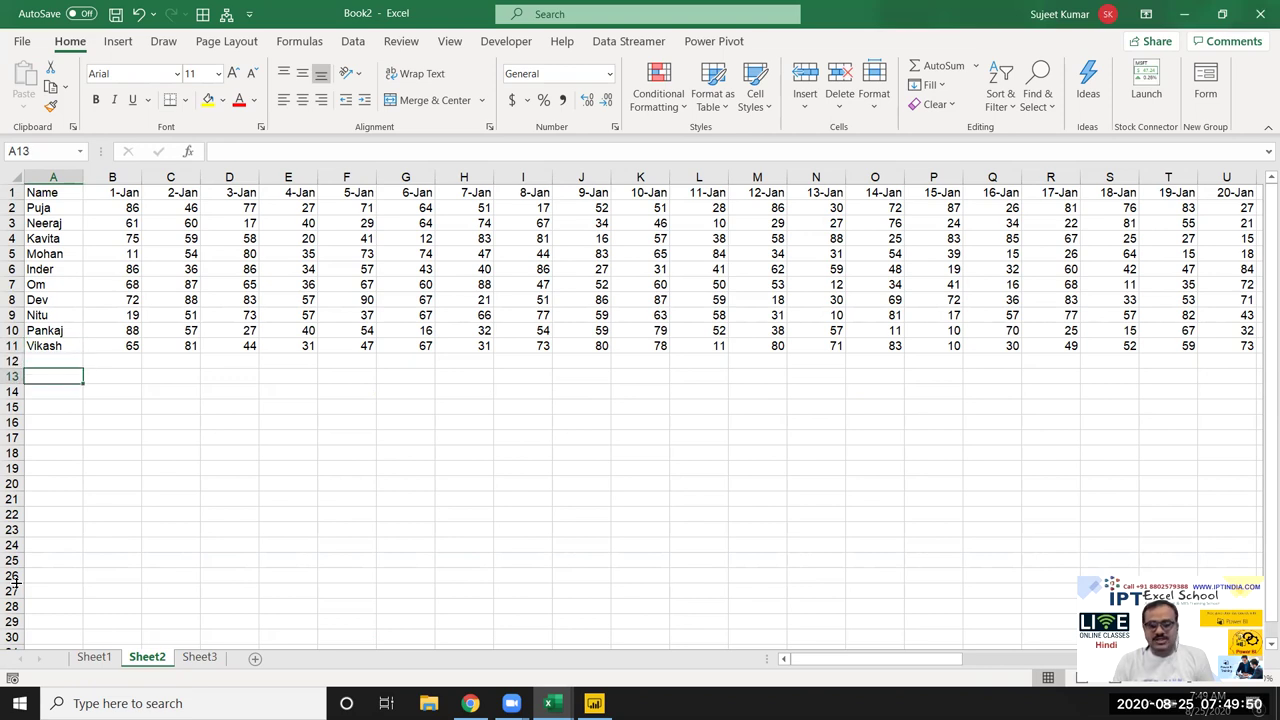
pyautogui.press('Down')
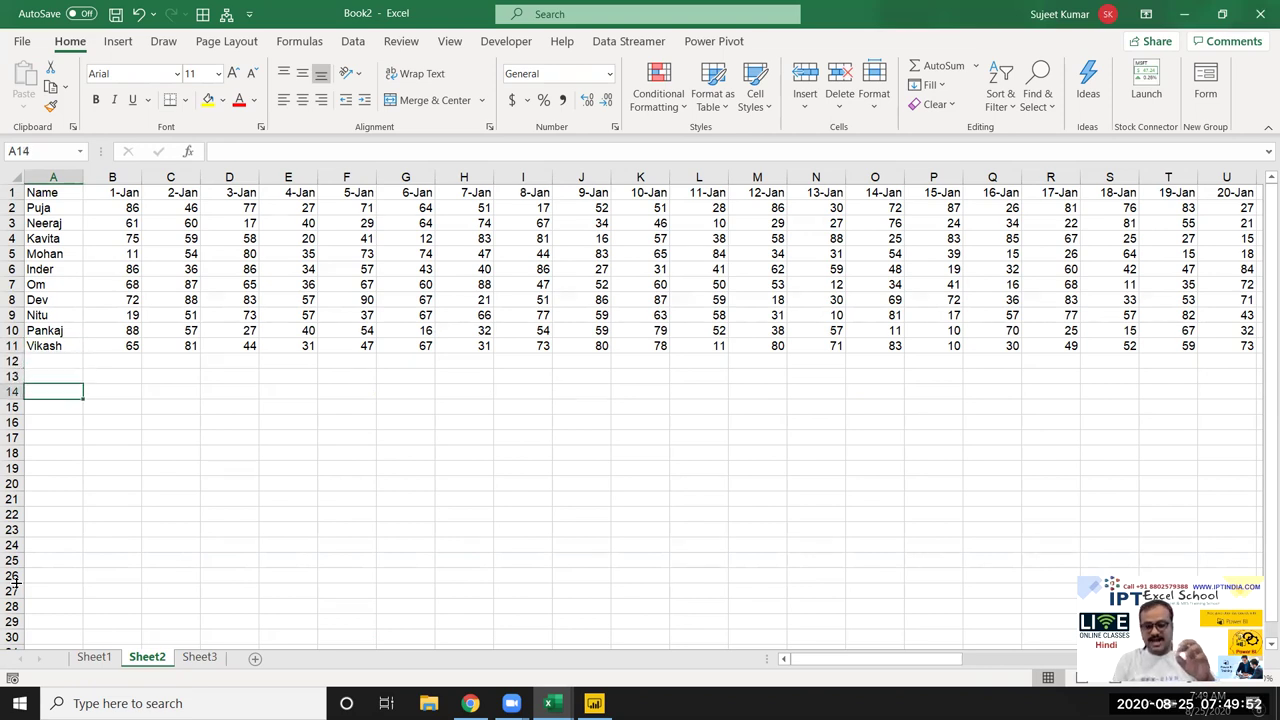
pyautogui.press('Down')
pyautogui.press('Down')
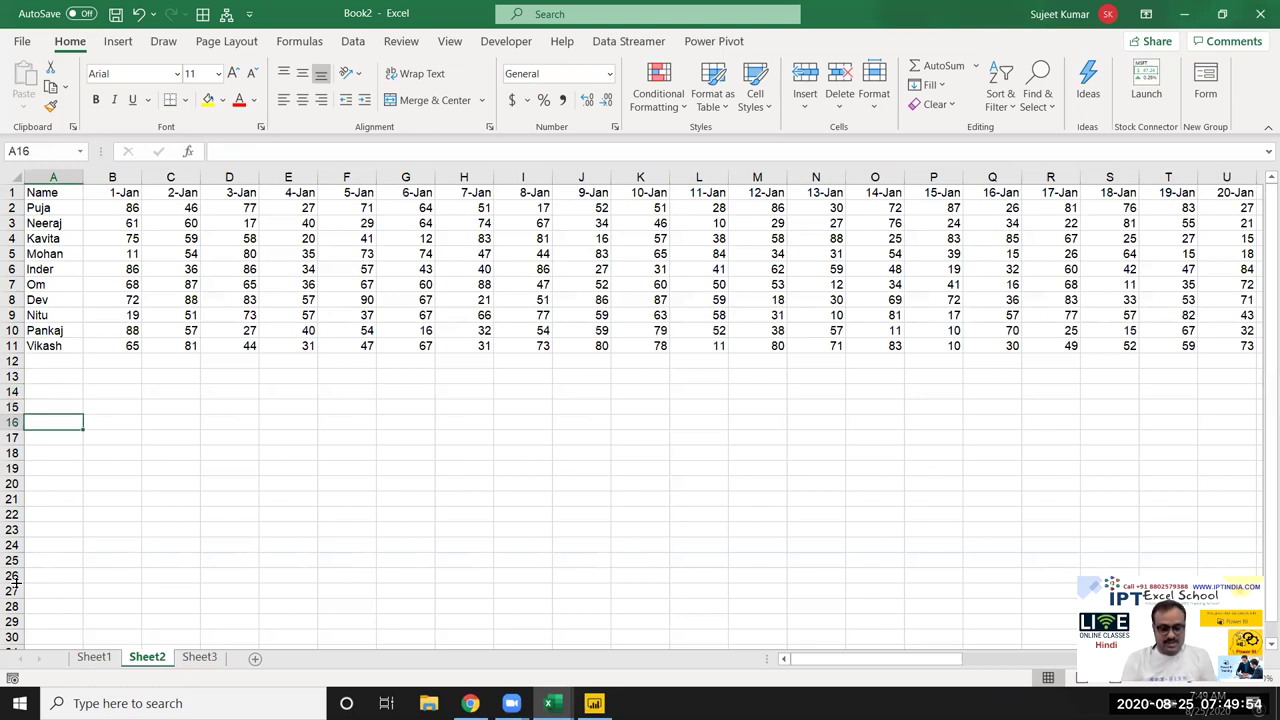
# Step: Enter the headers Name, Date and Sales in A16:C16
pyautogui.write('Name')
pyautogui.press('Tab')
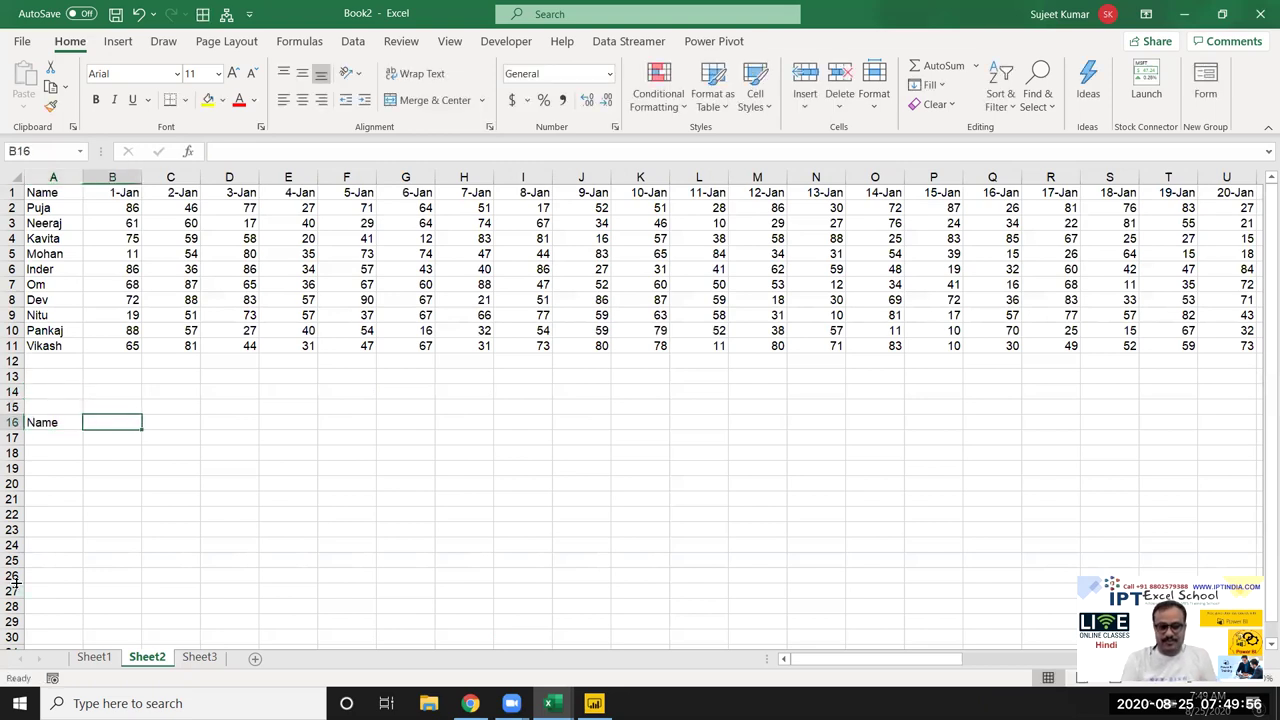
pyautogui.write('Sales')
pyautogui.press('Tab')
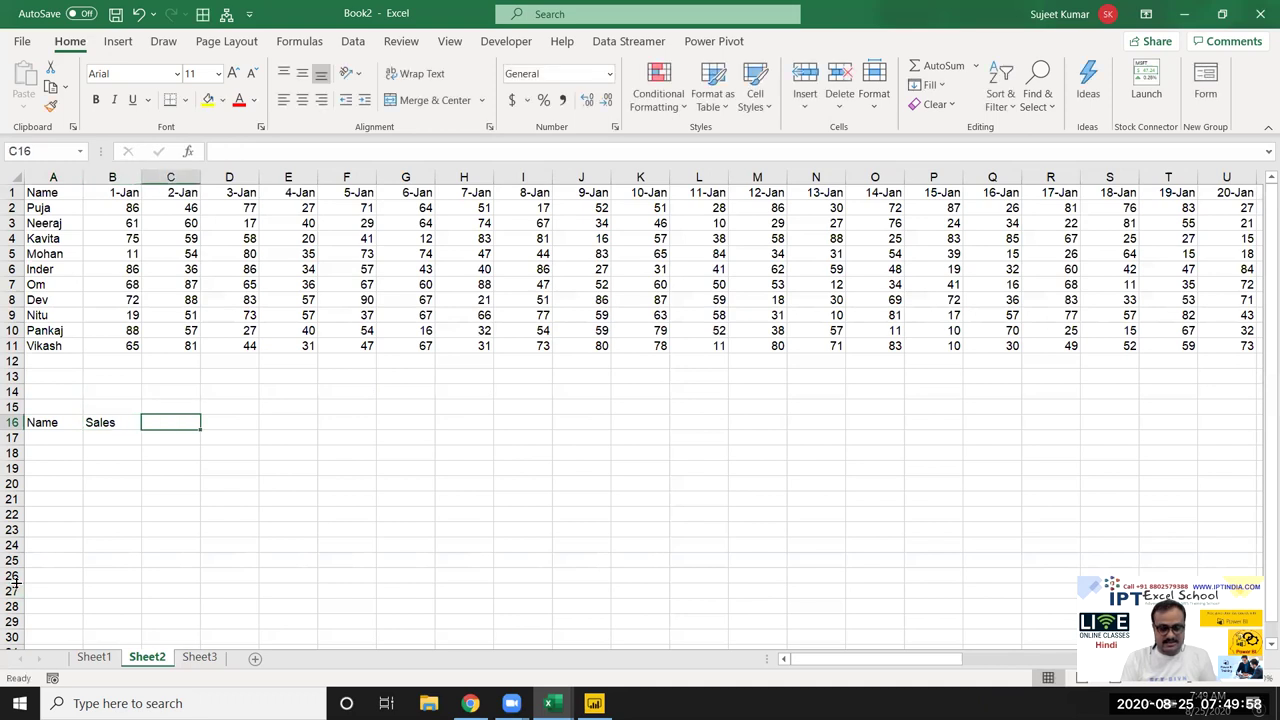
pyautogui.press('Left')
pyautogui.write('Date')
pyautogui.press('Tab')
pyautogui.write('Sales')
pyautogui.press('Return')
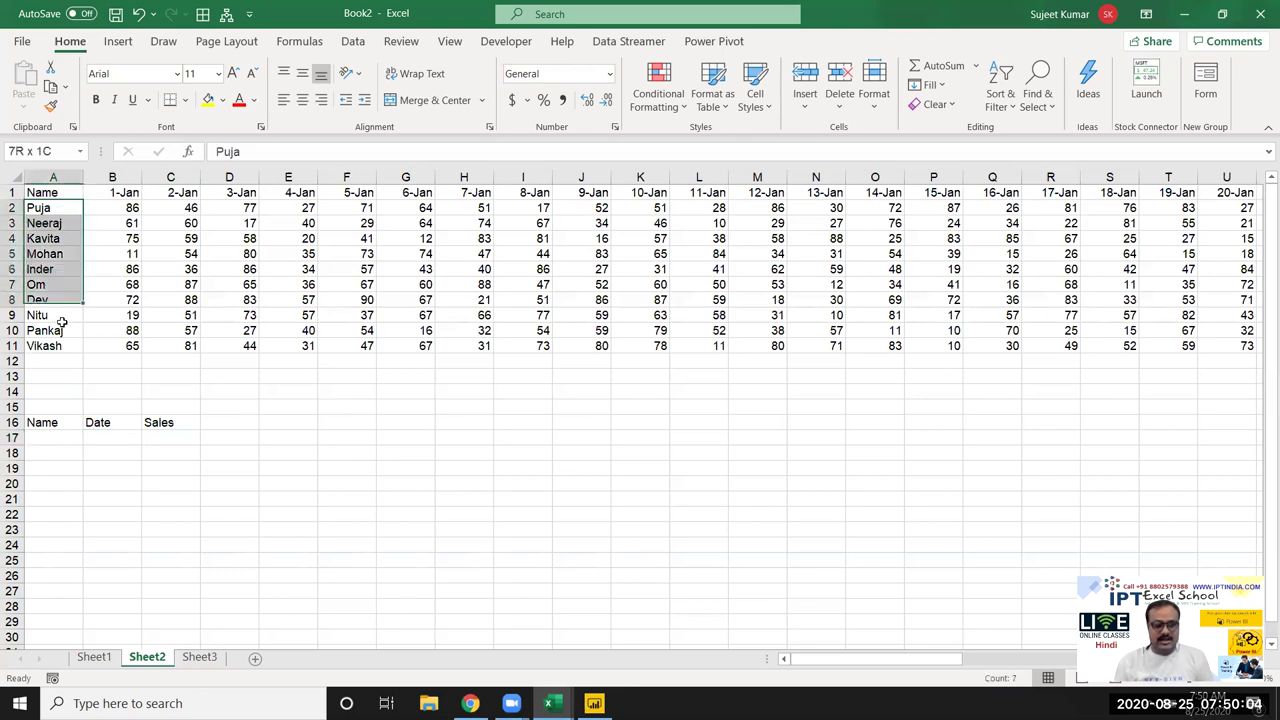
# Step: Fill rows 17-26 with the ten names, the 1-Jan date and their 1-Jan sales
pyautogui.moveTo(59, 205); pyautogui.dragTo(55, 345)
pyautogui.hotkey('ctrl', 'c')
pyautogui.click(57, 440)
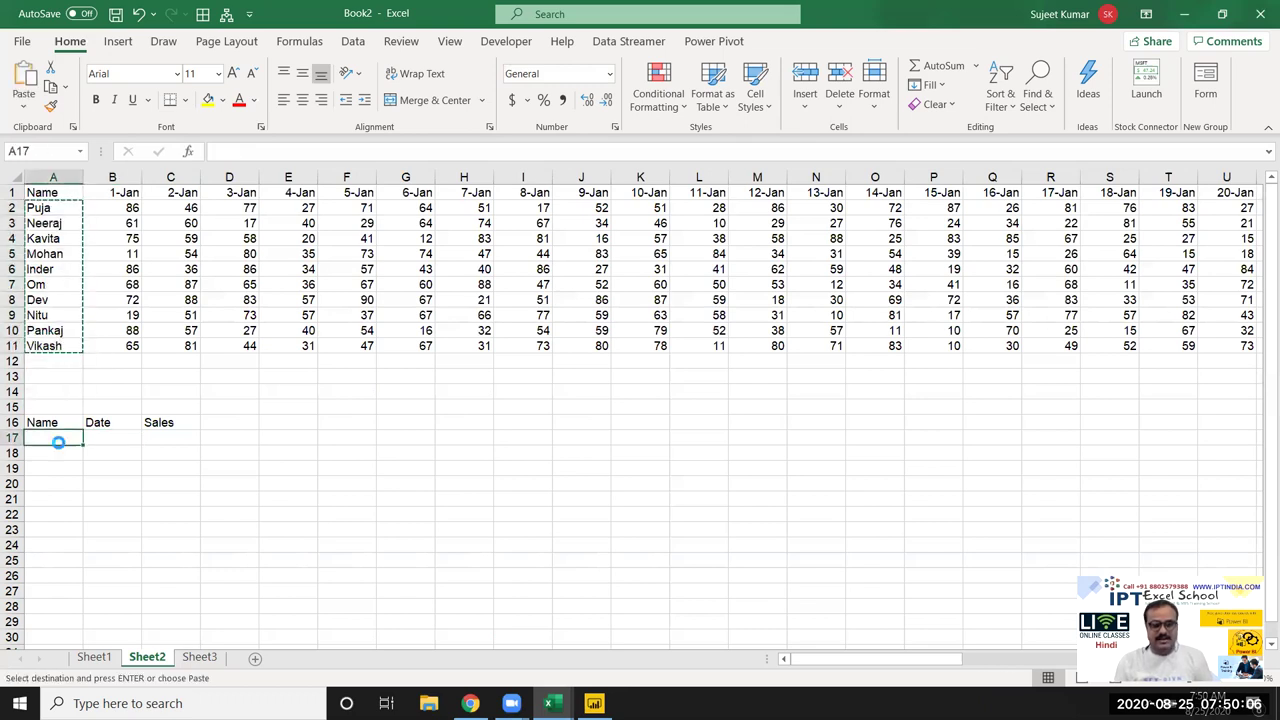
pyautogui.hotkey('ctrl', 'v')
pyautogui.click(113, 195)
pyautogui.hotkey('ctrl', 'c')
pyautogui.moveTo(124, 441); pyautogui.dragTo(112, 578)
pyautogui.hotkey('ctrl', 'v')
pyautogui.moveTo(130, 345); pyautogui.dragTo(120, 208)
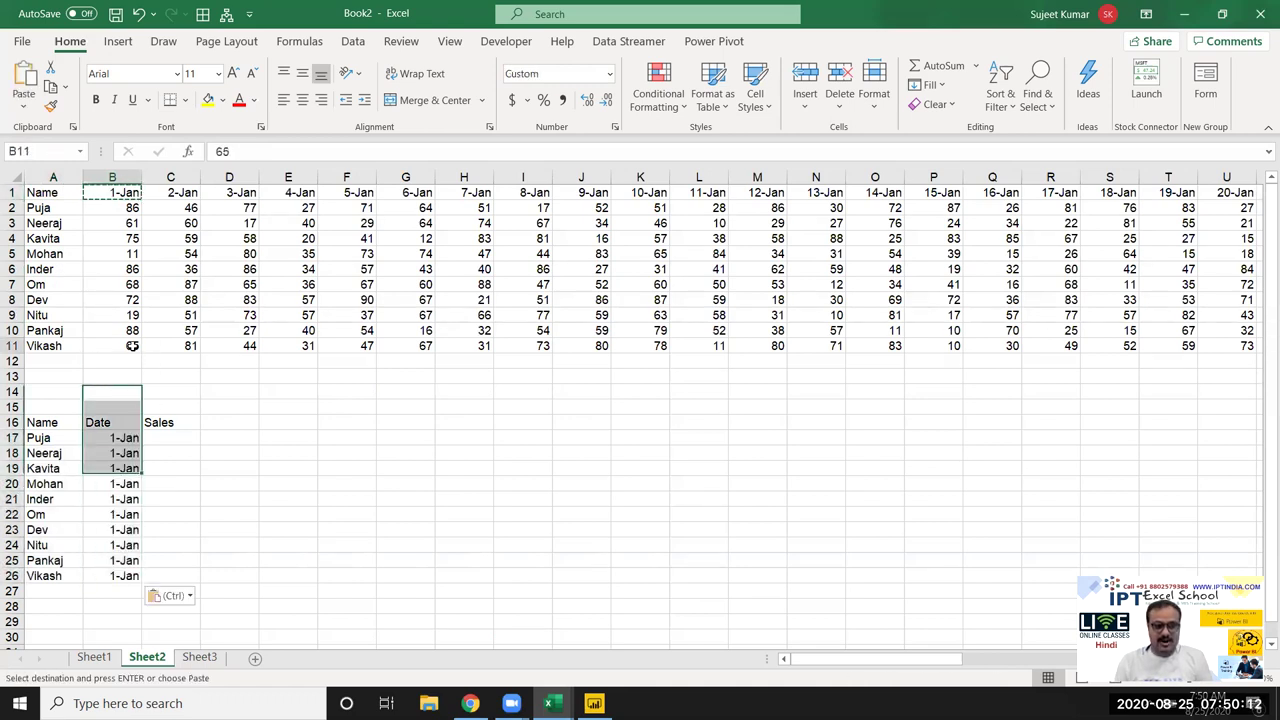
pyautogui.hotkey('ctrl', 'c')
pyautogui.click(166, 438)
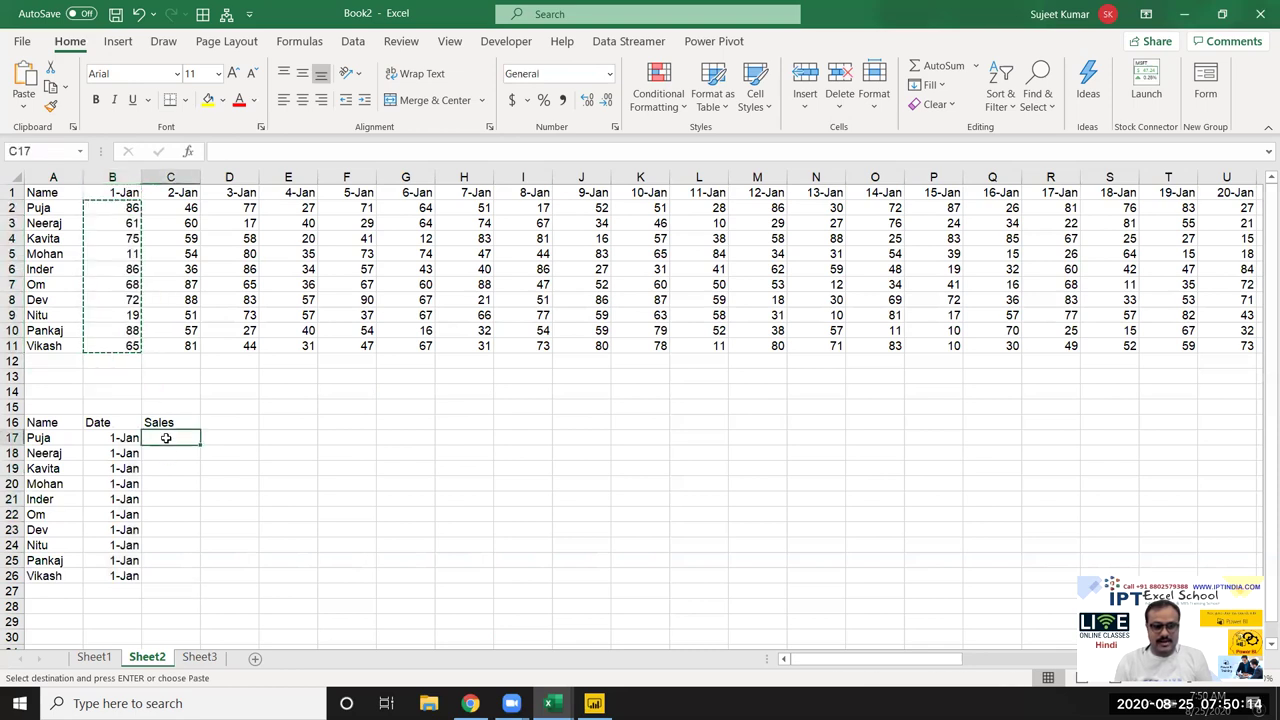
pyautogui.hotkey('ctrl', 'v')
# Step: Copy the ten names again into A27:A36
pyautogui.moveTo(40, 208)
pyautogui.mouseDown()
pyautogui.moveTo(62, 330)
pyautogui.moveTo(50, 345)
pyautogui.mouseUp()
pyautogui.hotkey('ctrl', 'c')
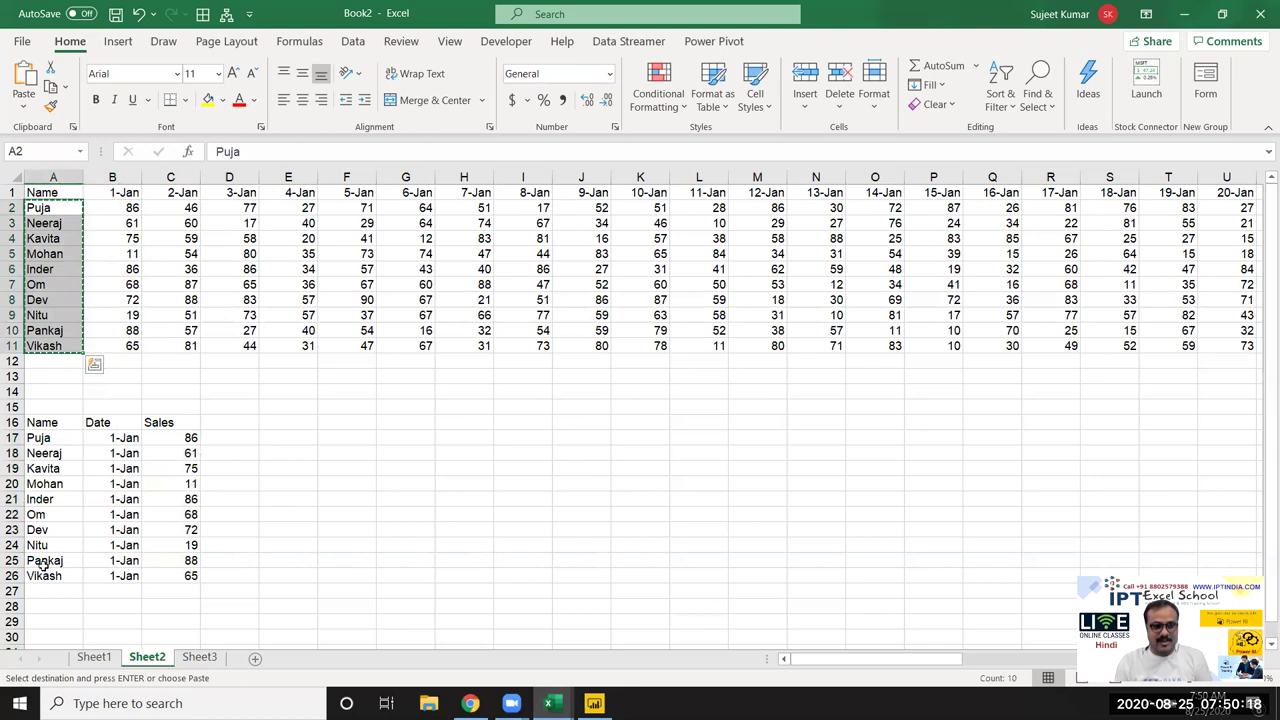
pyautogui.click(48, 590)
pyautogui.hotkey('ctrl', 'v')
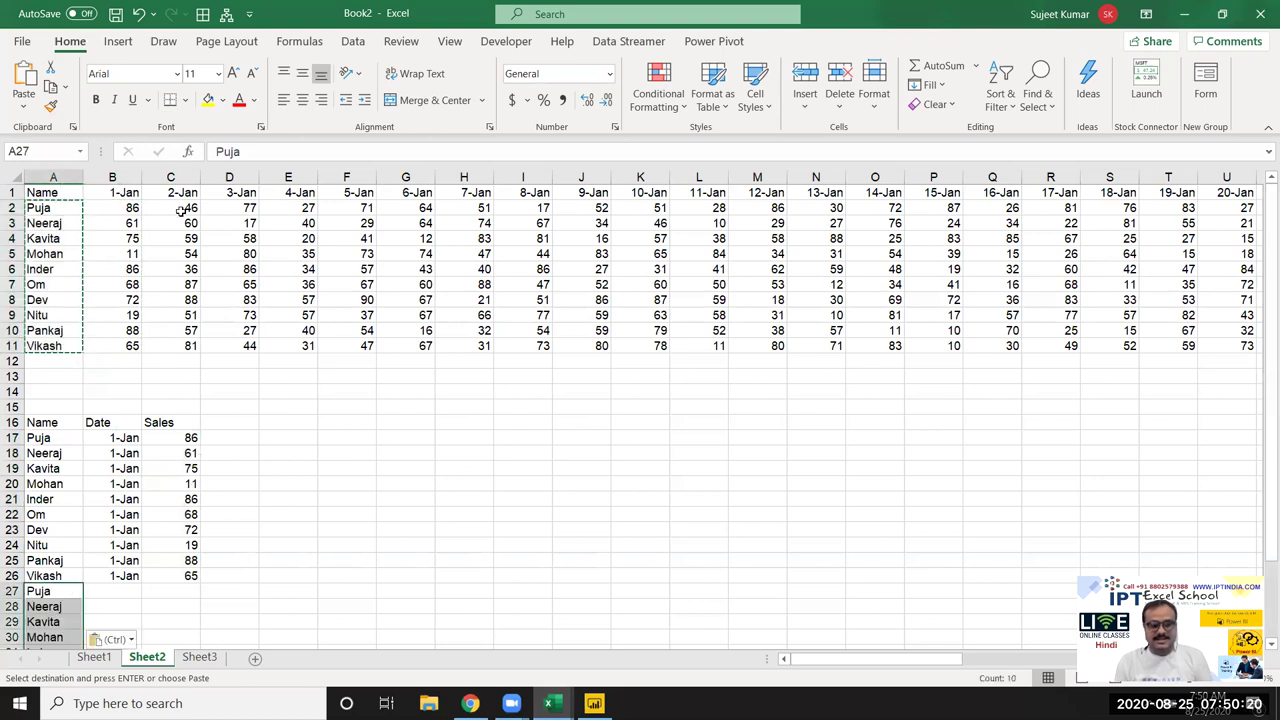
# Step: Fill B27:B36 with the 2-Jan date
pyautogui.click(172, 192)
pyautogui.scroll(-4, 172, 300)
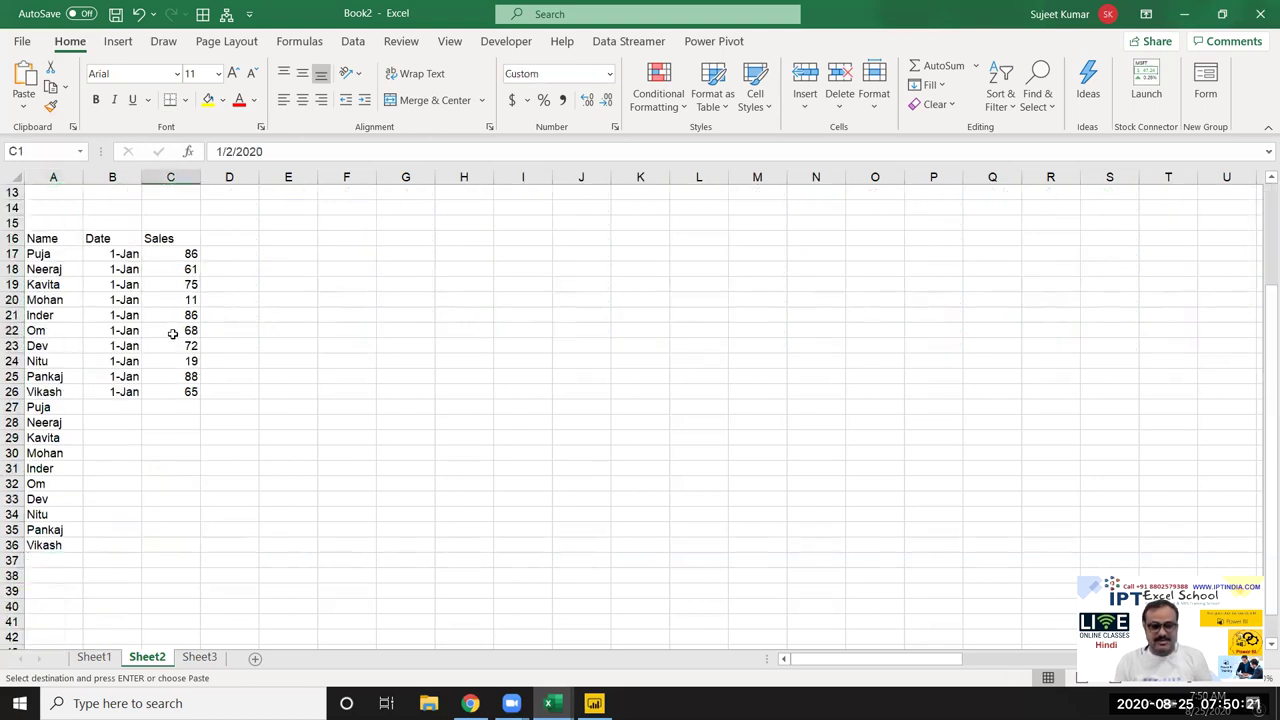
pyautogui.click(126, 411)
pyautogui.moveTo(126, 411); pyautogui.dragTo(109, 538)
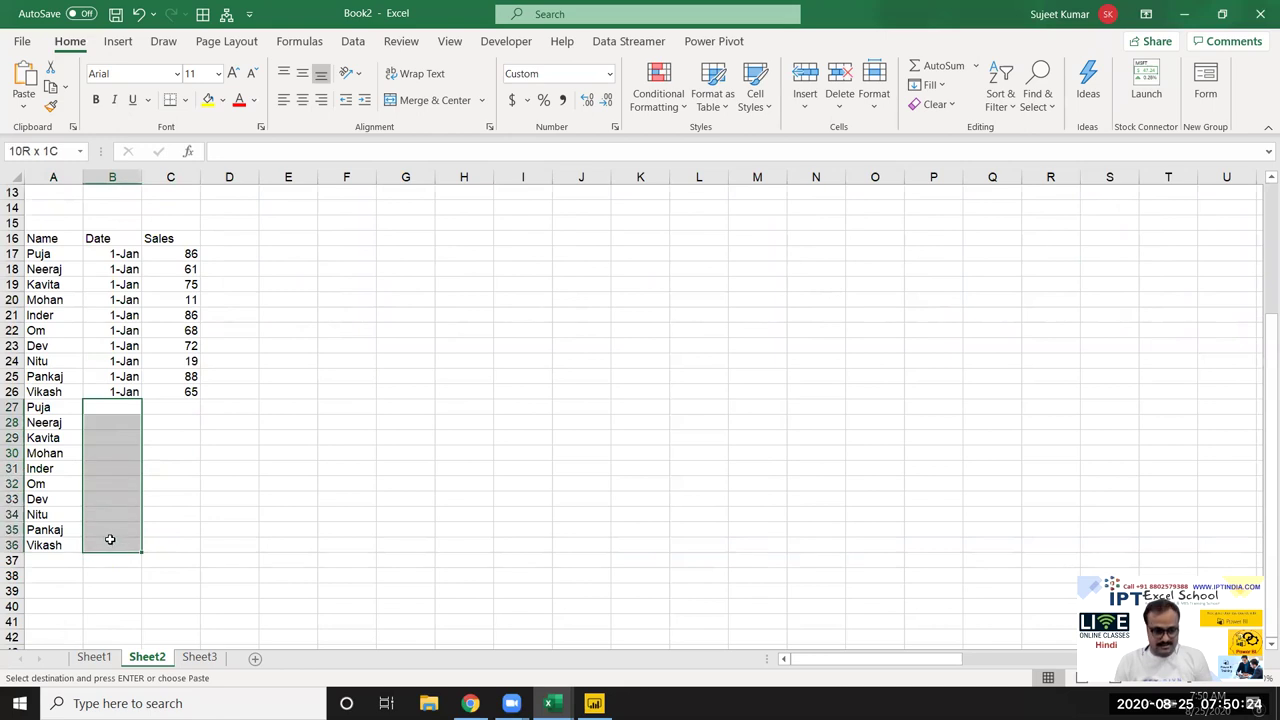
pyautogui.scroll(3, 228, 452)
pyautogui.press('Escape')
pyautogui.scroll(1, 154, 324)
pyautogui.click(170, 192)
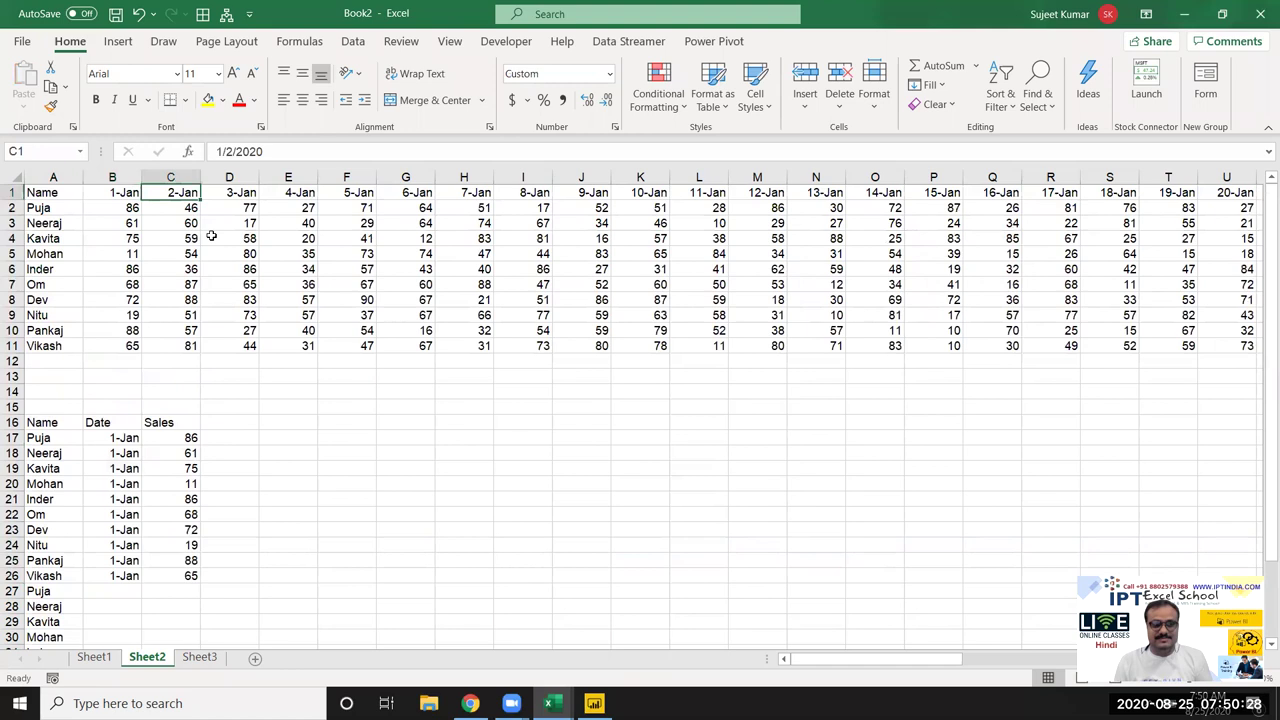
pyautogui.hotkey('ctrl', 'c')
pyautogui.scroll(-5, 130, 370)
pyautogui.moveTo(115, 363); pyautogui.dragTo(115, 498)
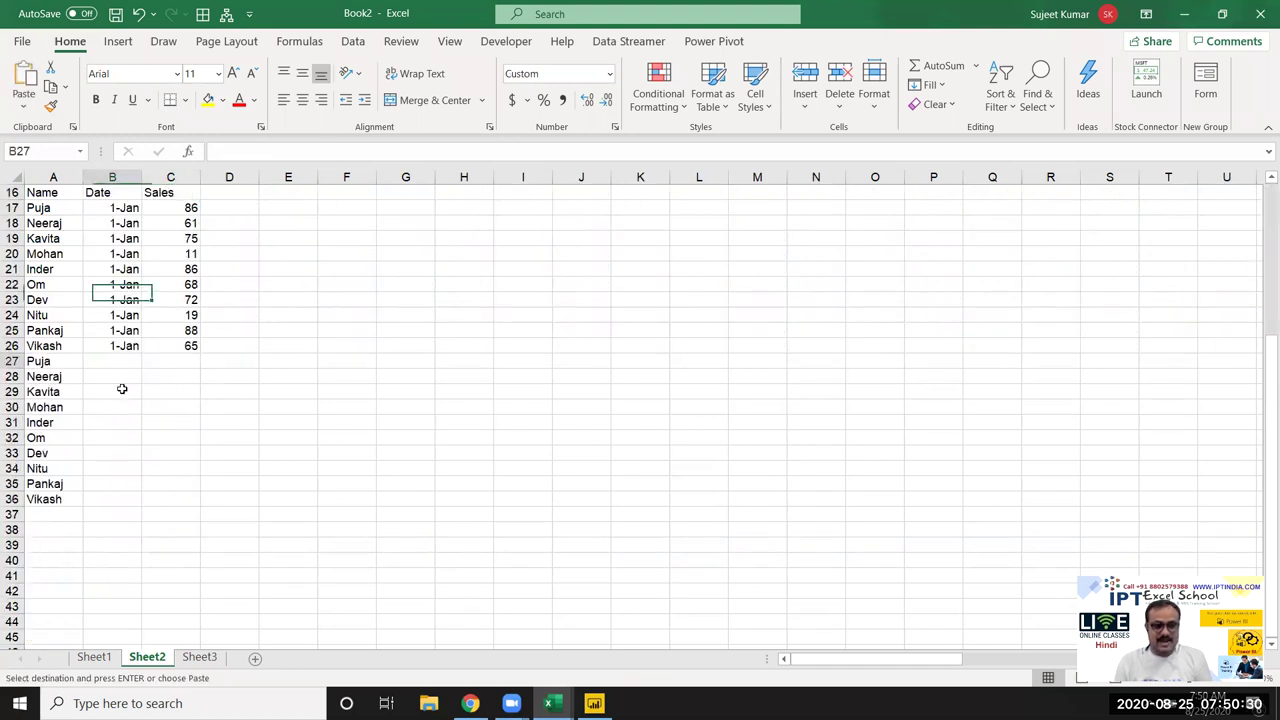
pyautogui.hotkey('ctrl', 'v')
pyautogui.press('Escape')
# Step: Paste the 2-Jan sales values from column C into C27:C36
pyautogui.scroll(5, 200, 380)
pyautogui.moveTo(179, 209); pyautogui.dragTo(179, 346)
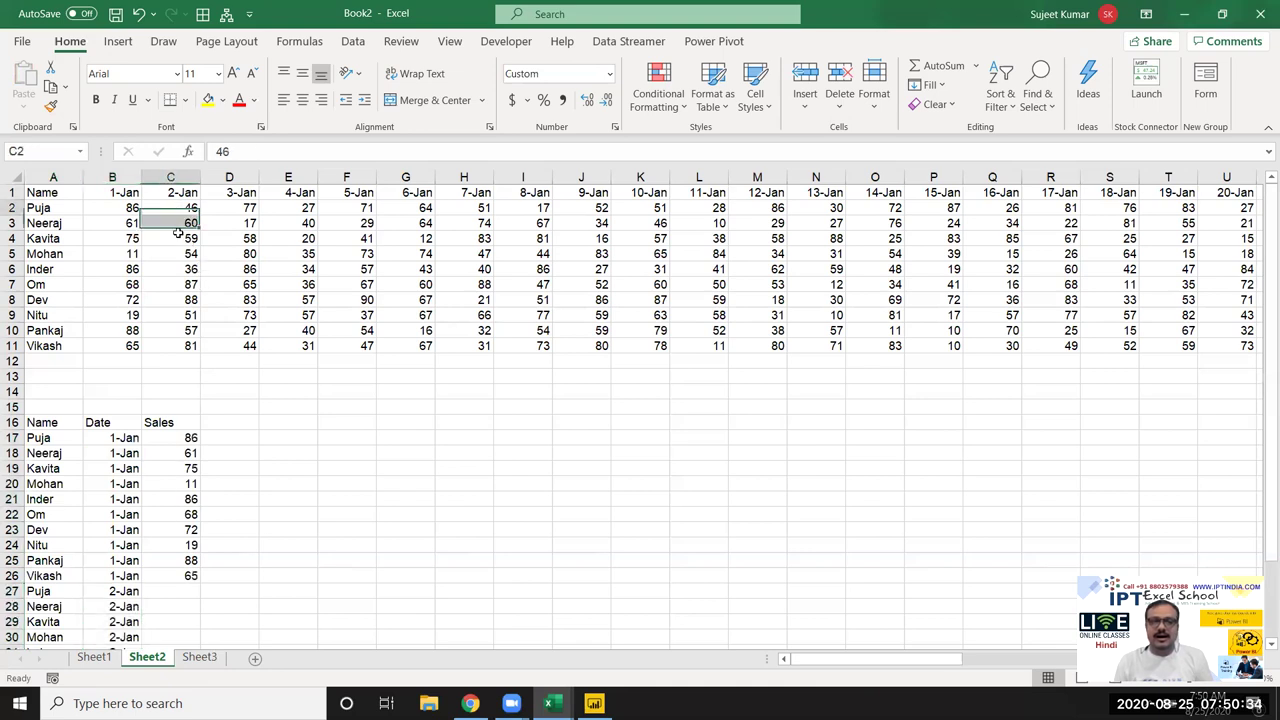
pyautogui.hotkey('ctrl', 'c')
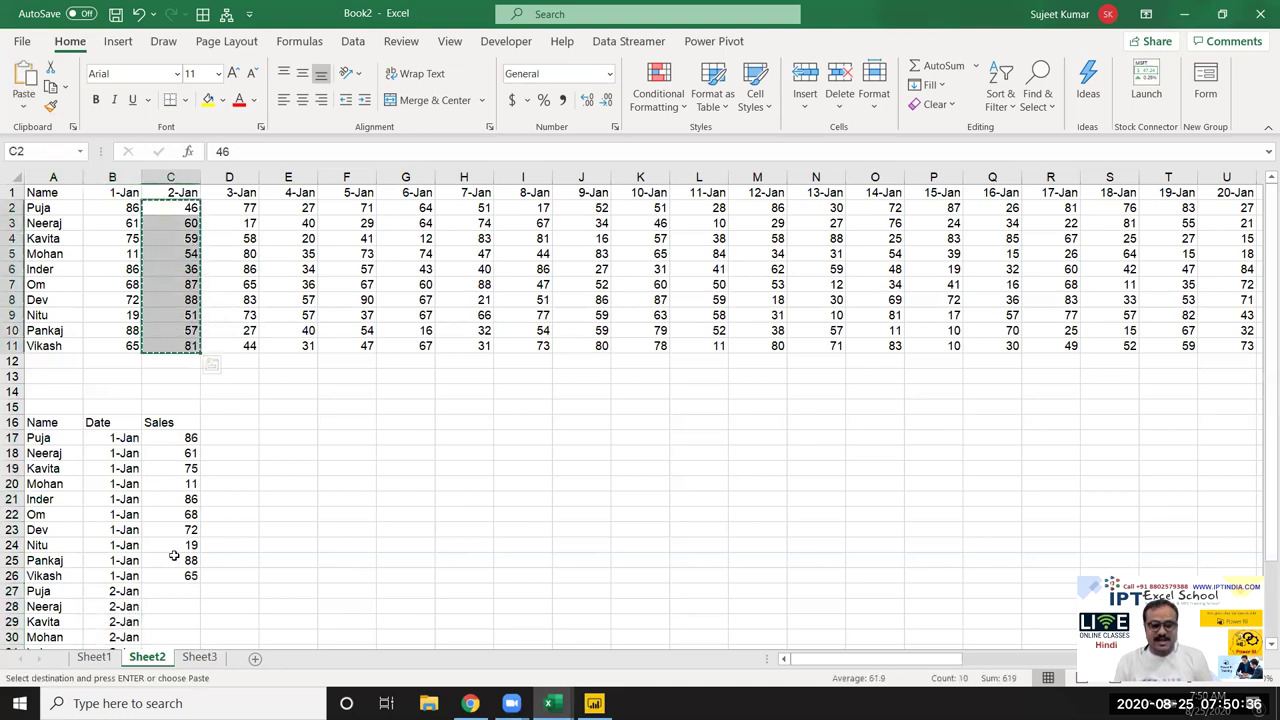
pyautogui.click(190, 591)
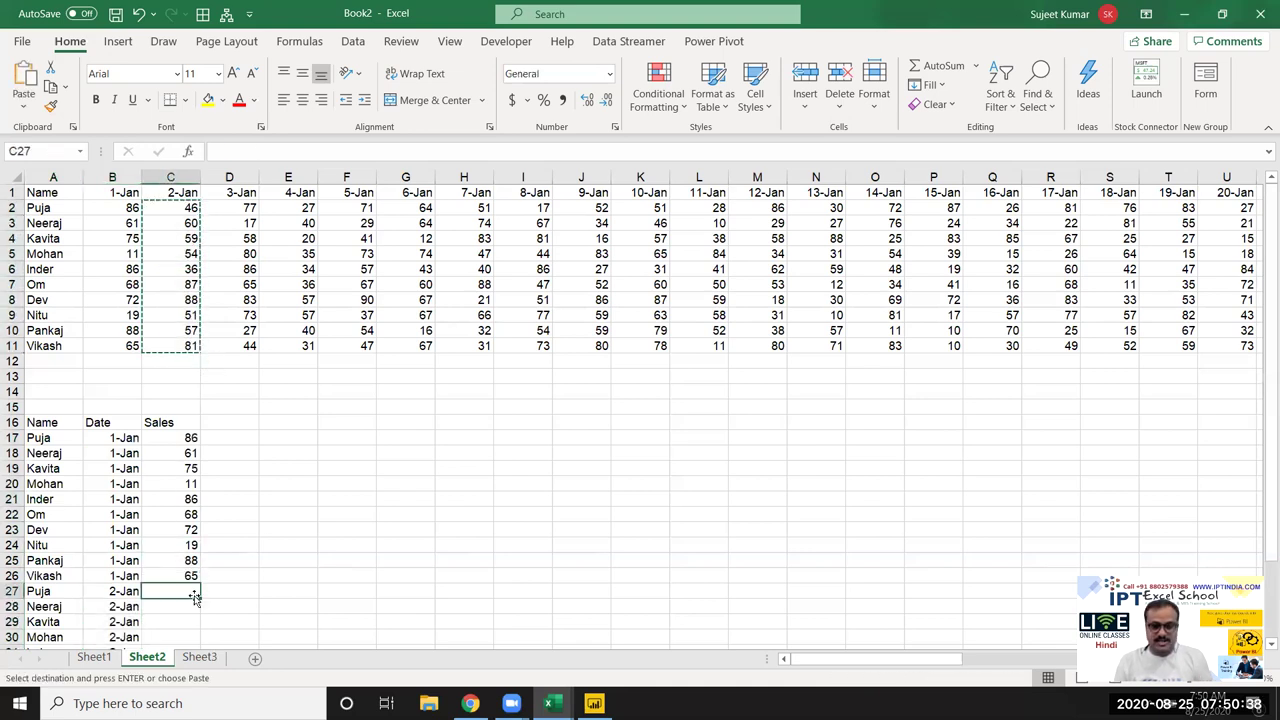
pyautogui.hotkey('ctrl', 'v')
pyautogui.scroll(-3, 266, 594)
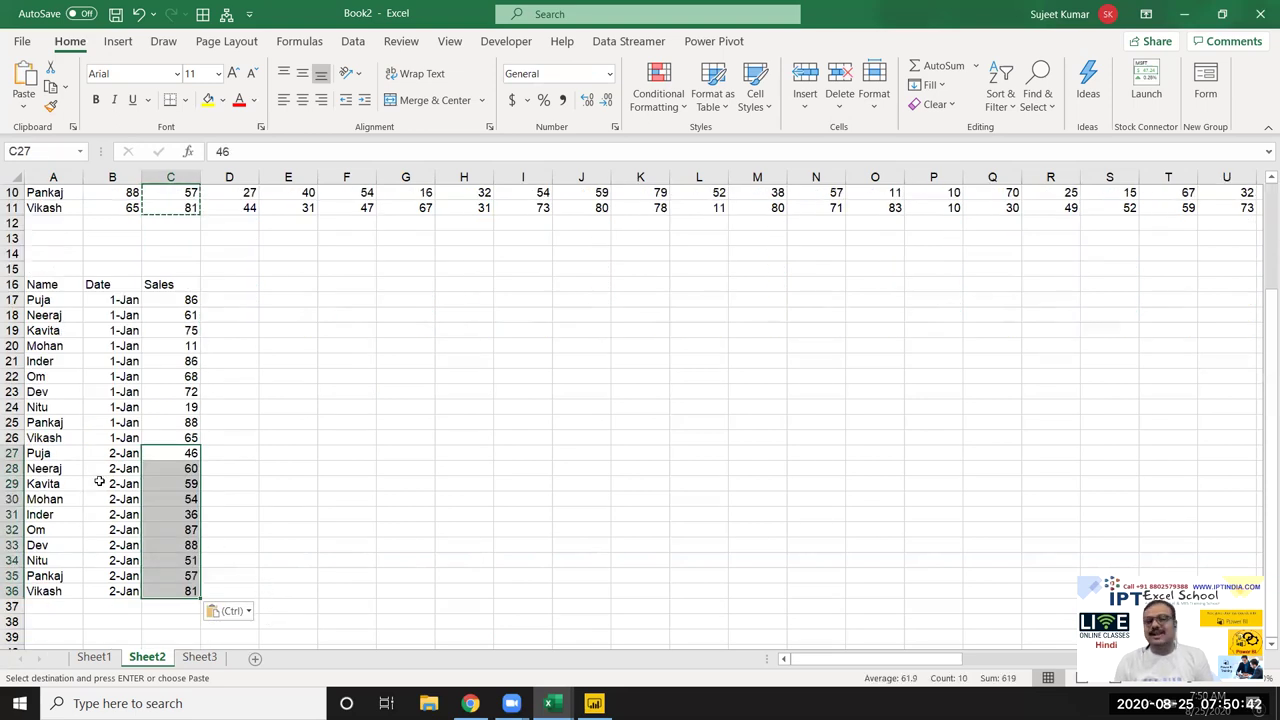
pyautogui.scroll(3, 99, 481)
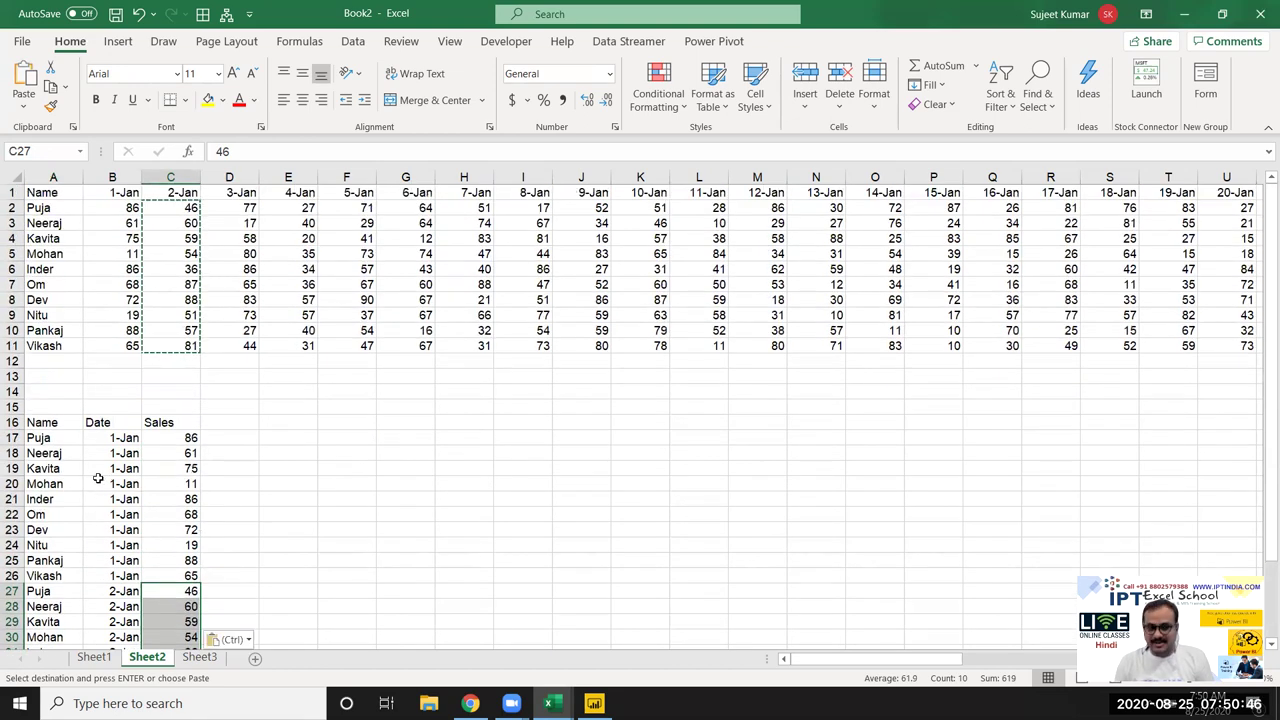
pyautogui.click(16, 422)
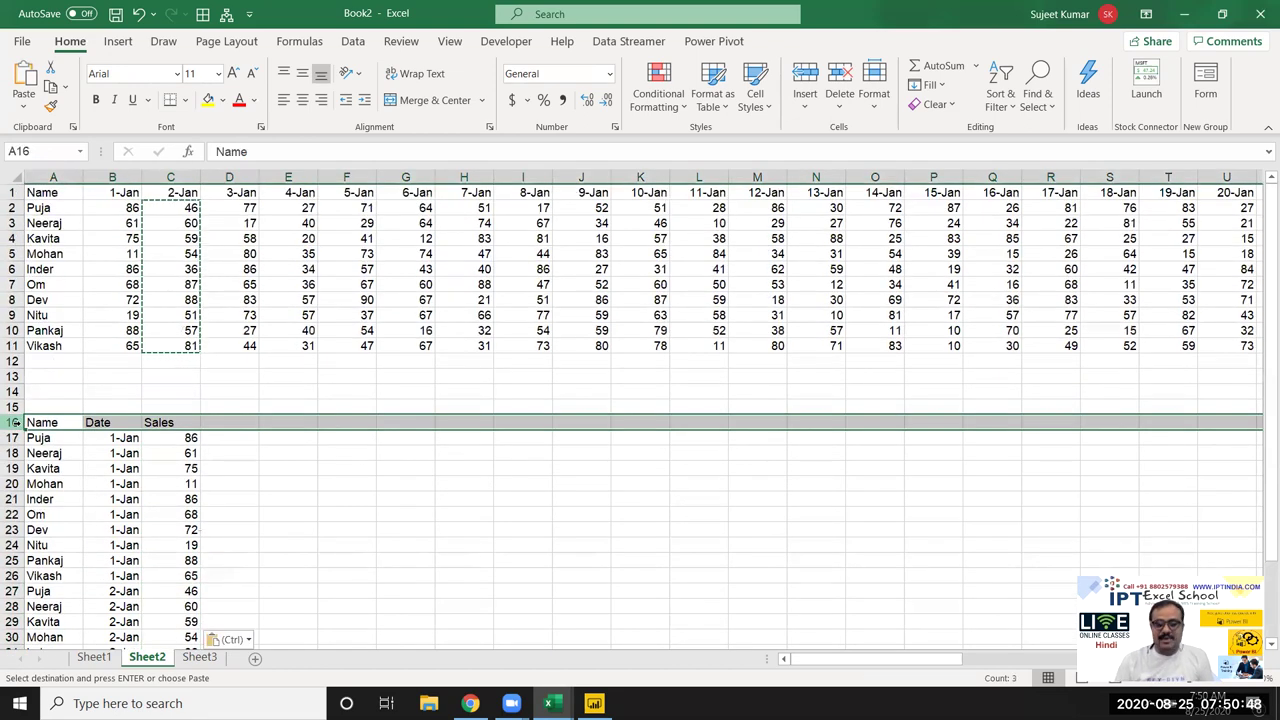
# Step: Delete the list from row 16 down, then copy the whole date table starting at A1
pyautogui.hotkey('ctrl', 'shift', 'Down')
pyautogui.press('Delete')
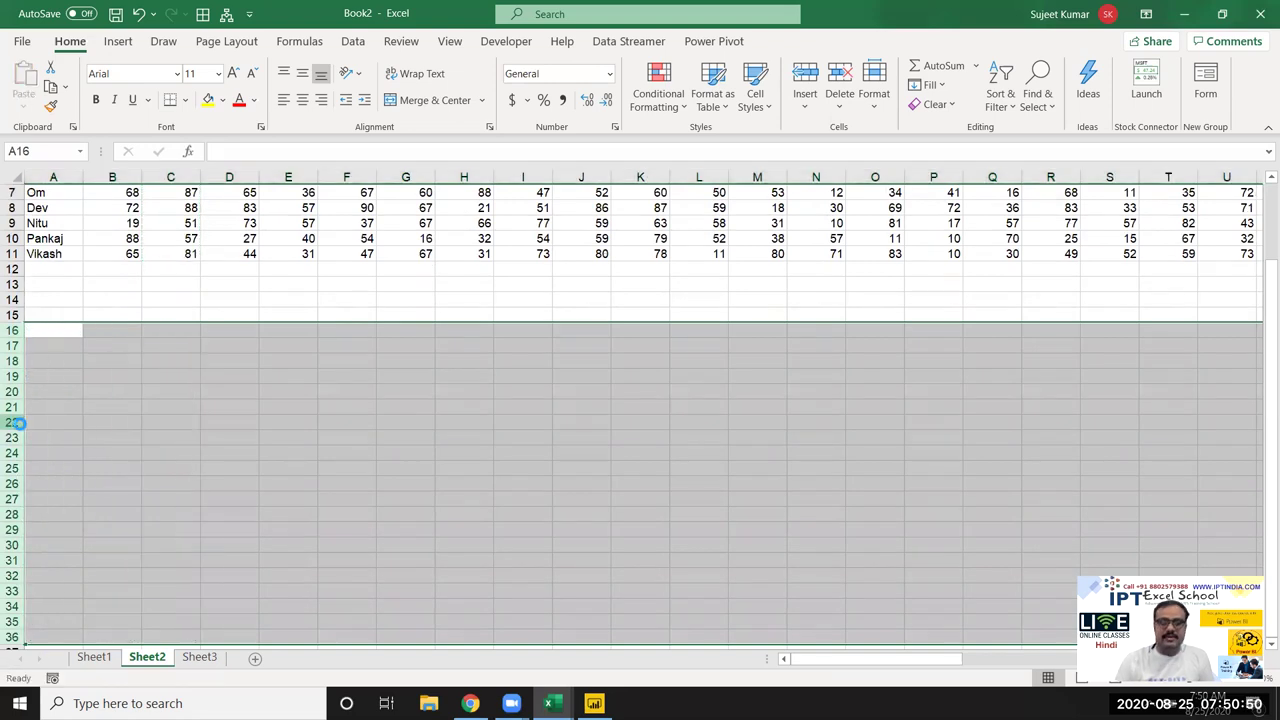
pyautogui.hotkey('ctrl', 'Home')
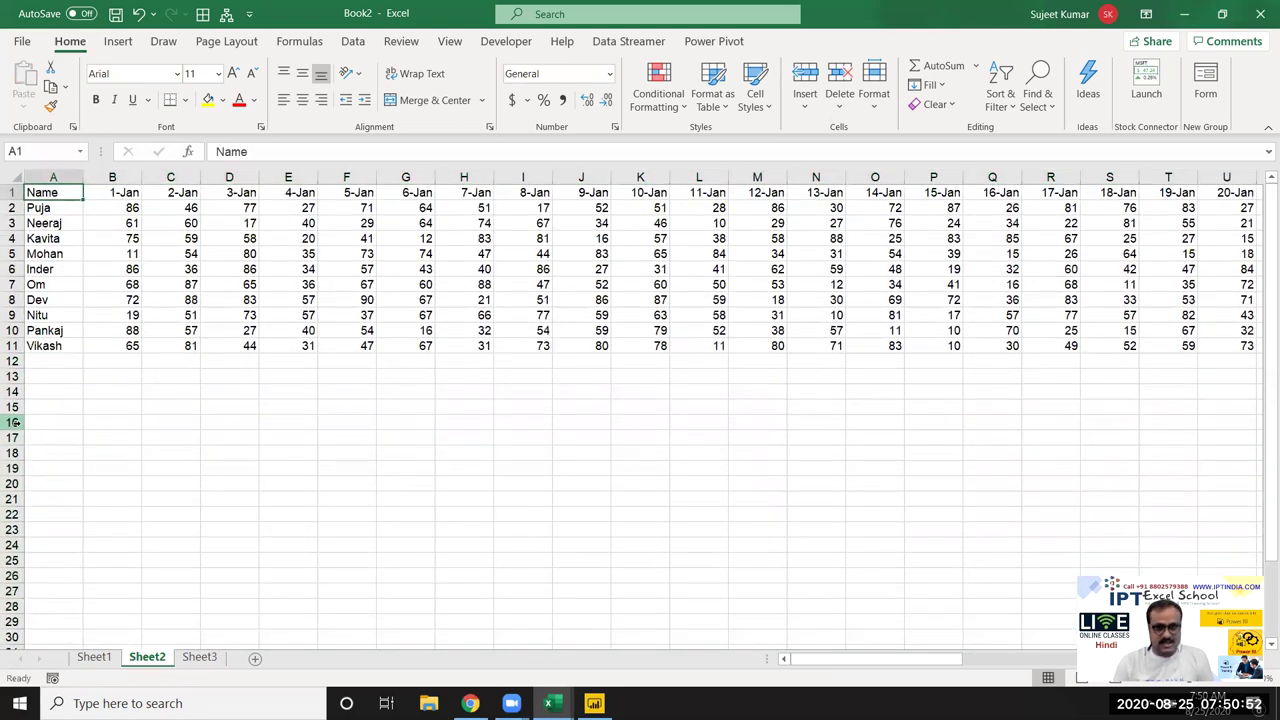
pyautogui.hotkey('ctrl', 'shift', 'Right')
pyautogui.hotkey('ctrl', 'shift', 'Down')
pyautogui.hotkey('ctrl', 'c')
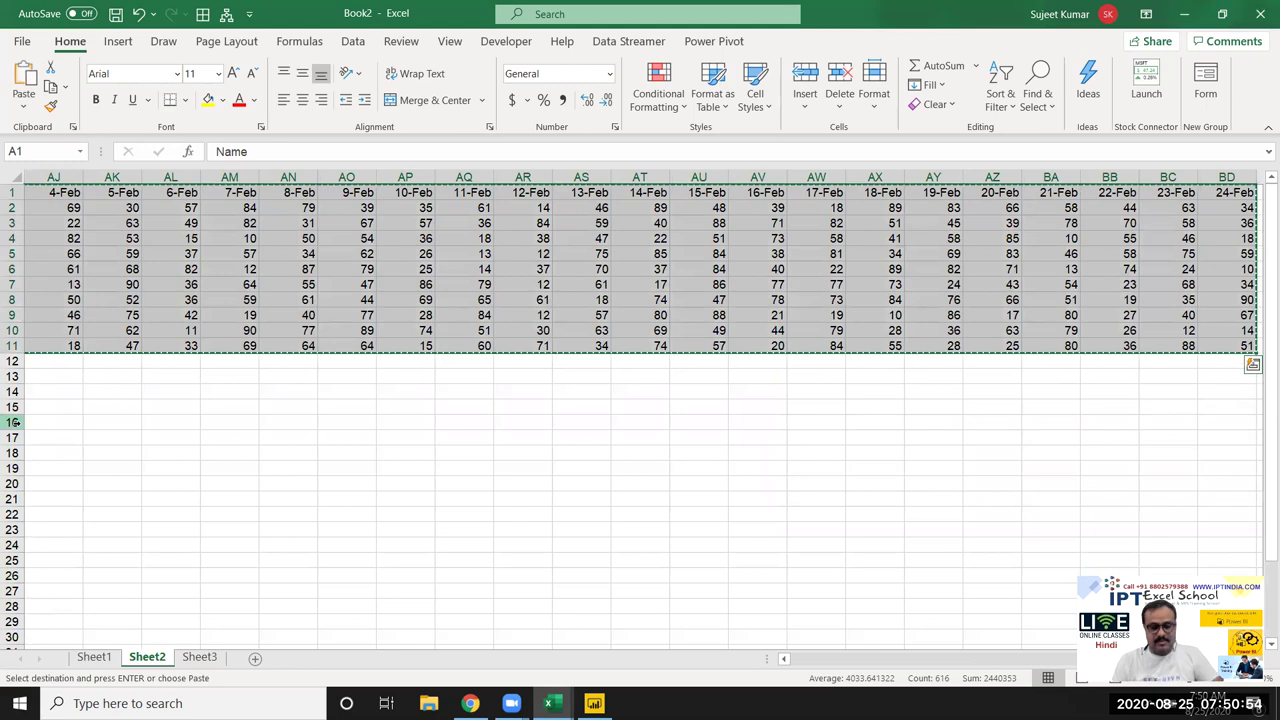
# Step: Paste the date table into a new workbook and rename its first sheet to Data
pyautogui.hotkey('ctrl', 'n')
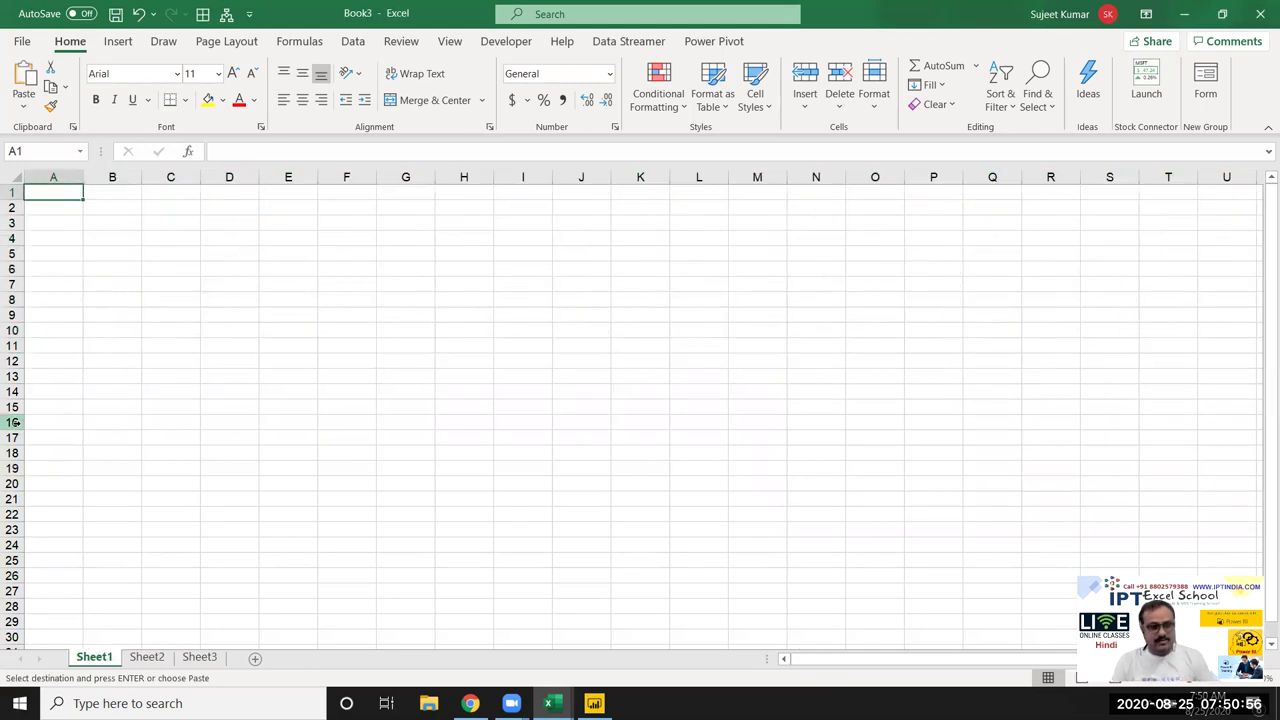
pyautogui.hotkey('ctrl', 'v')
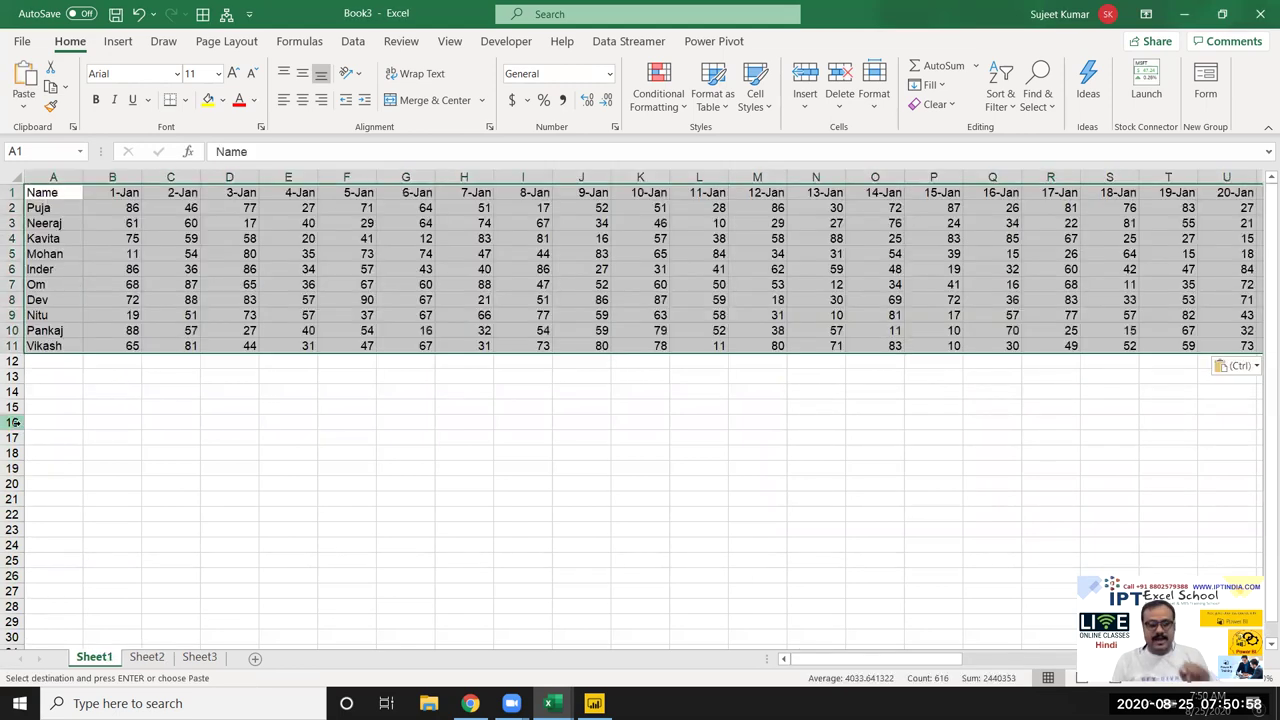
pyautogui.doubleClick(95, 657)
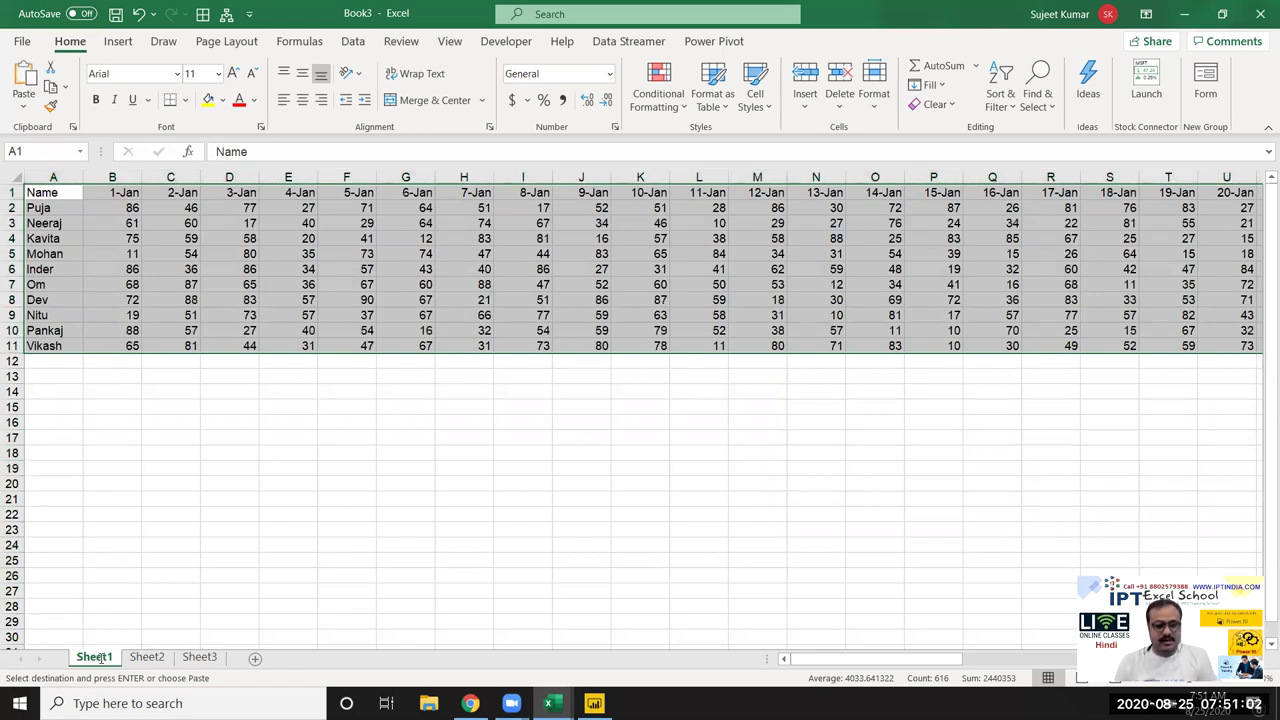
pyautogui.write('Data')
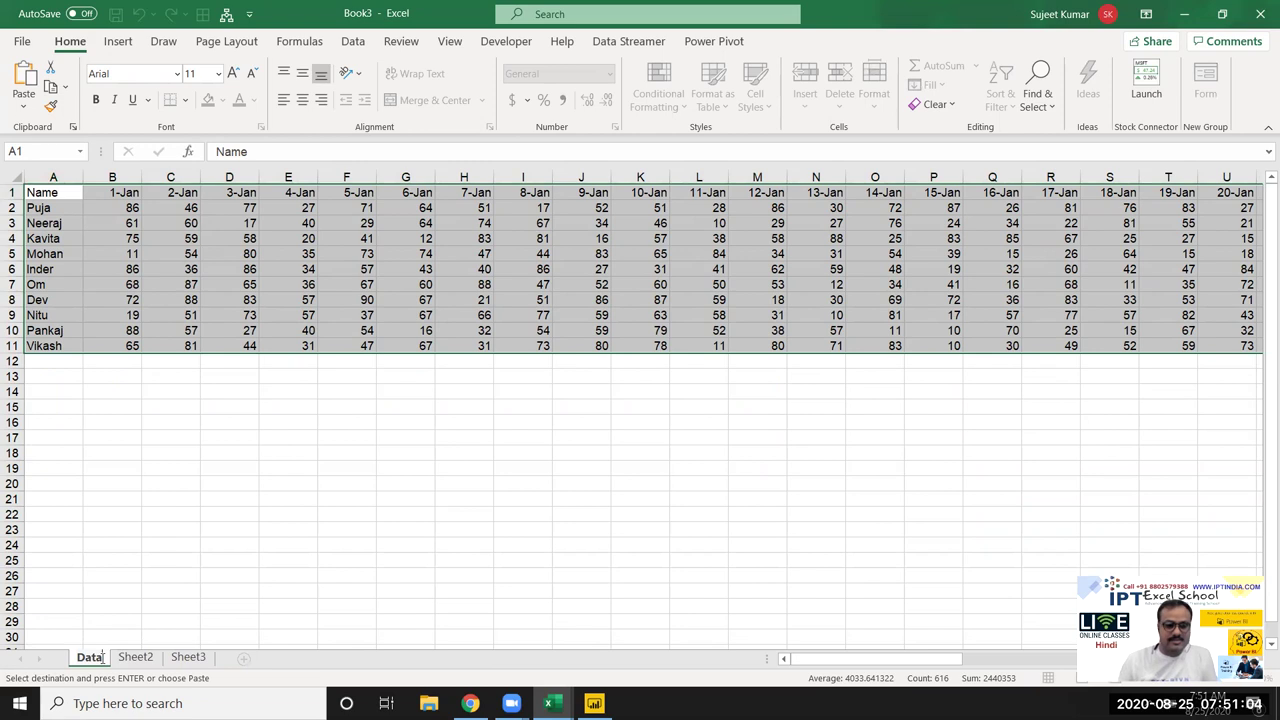
pyautogui.click(220, 481)
pyautogui.click(131, 314)
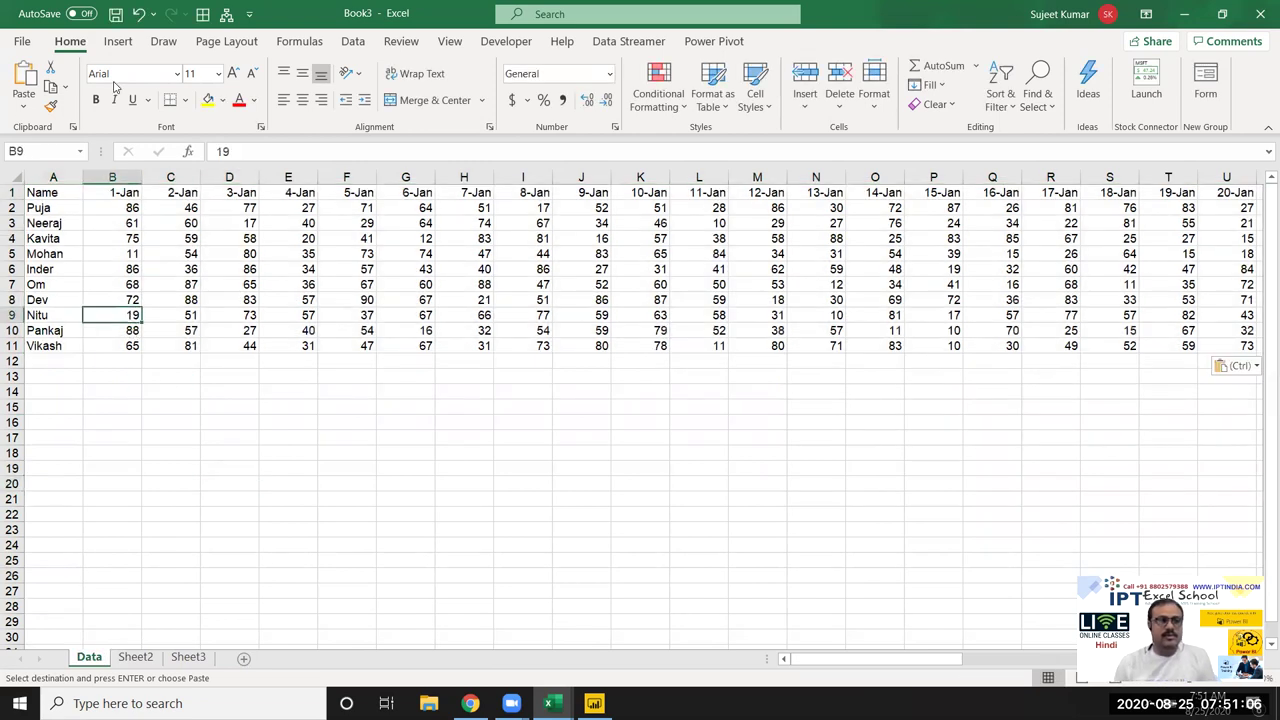
pyautogui.press('Escape')
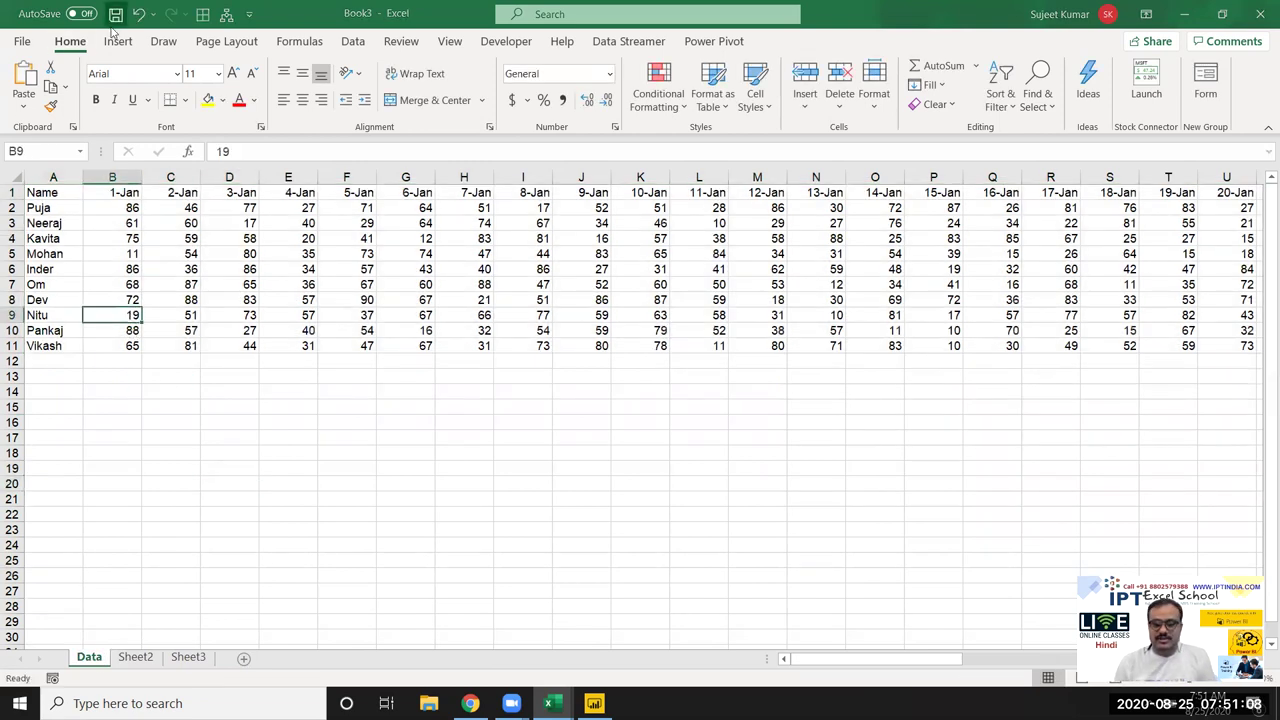
# Step: Save the new workbook as PDT in the local Documents folder
pyautogui.click(115, 13)
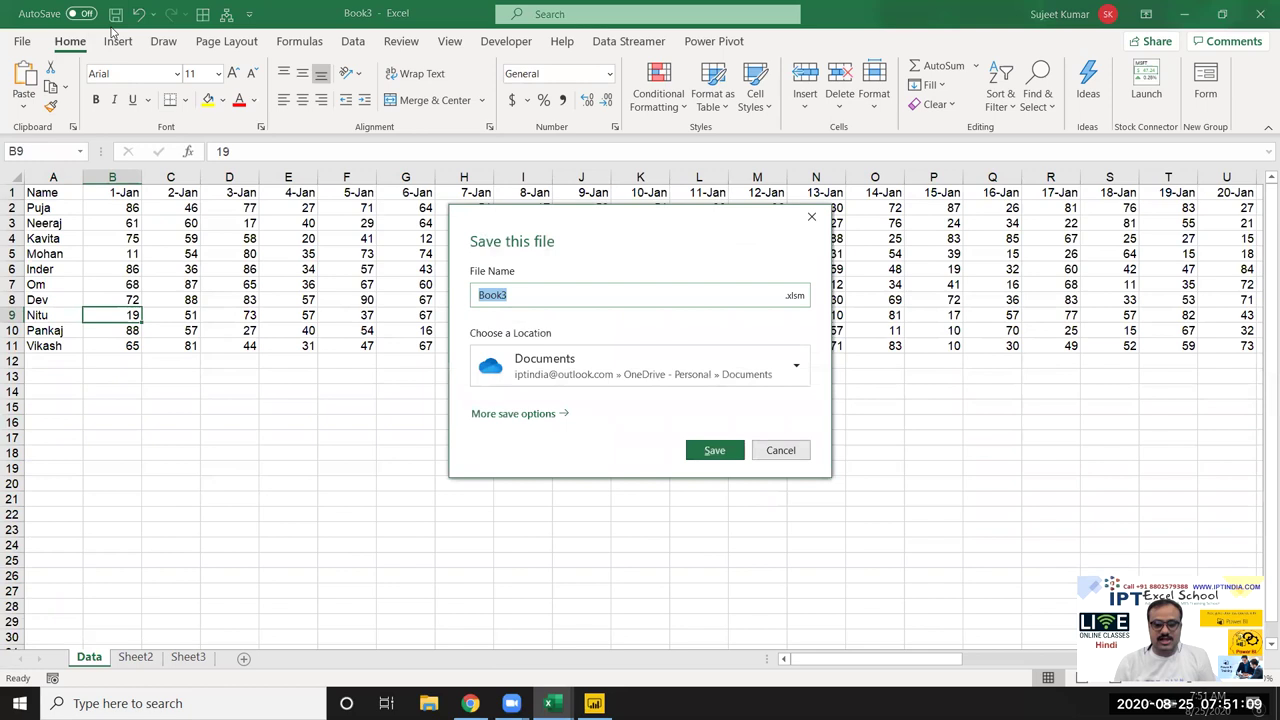
pyautogui.click(540, 372)
pyautogui.click(556, 452)
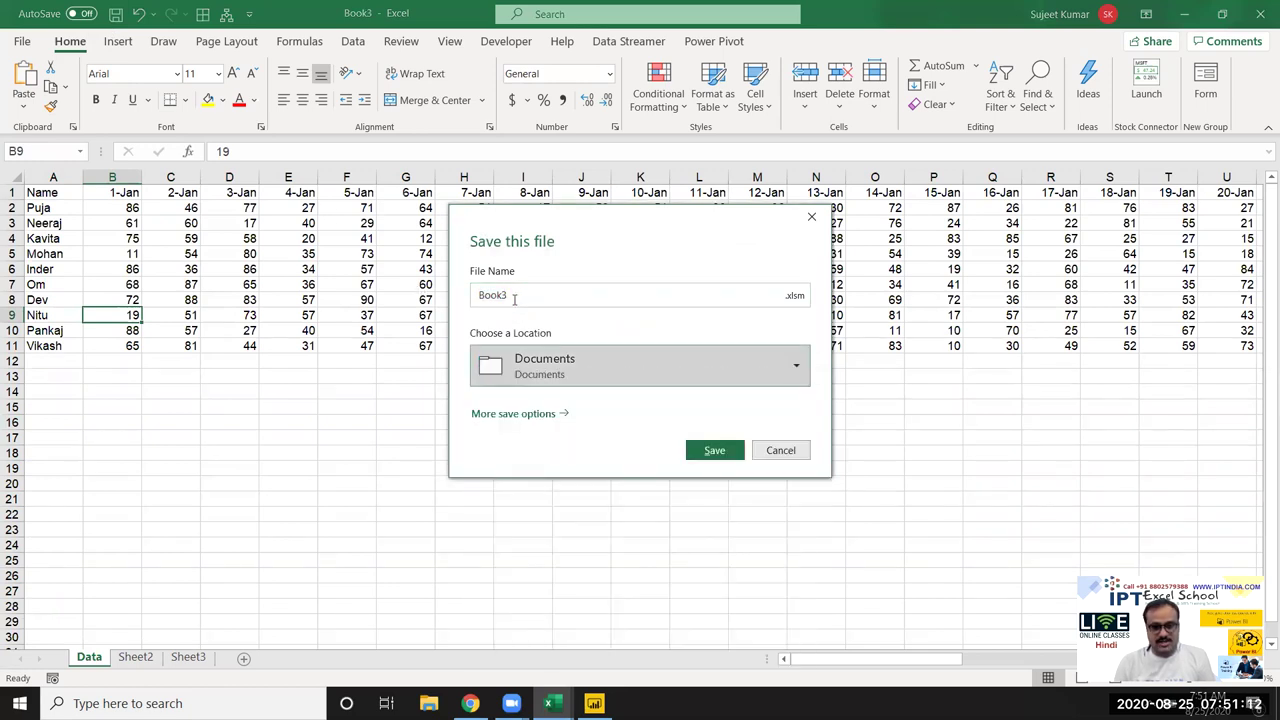
pyautogui.click(511, 292)
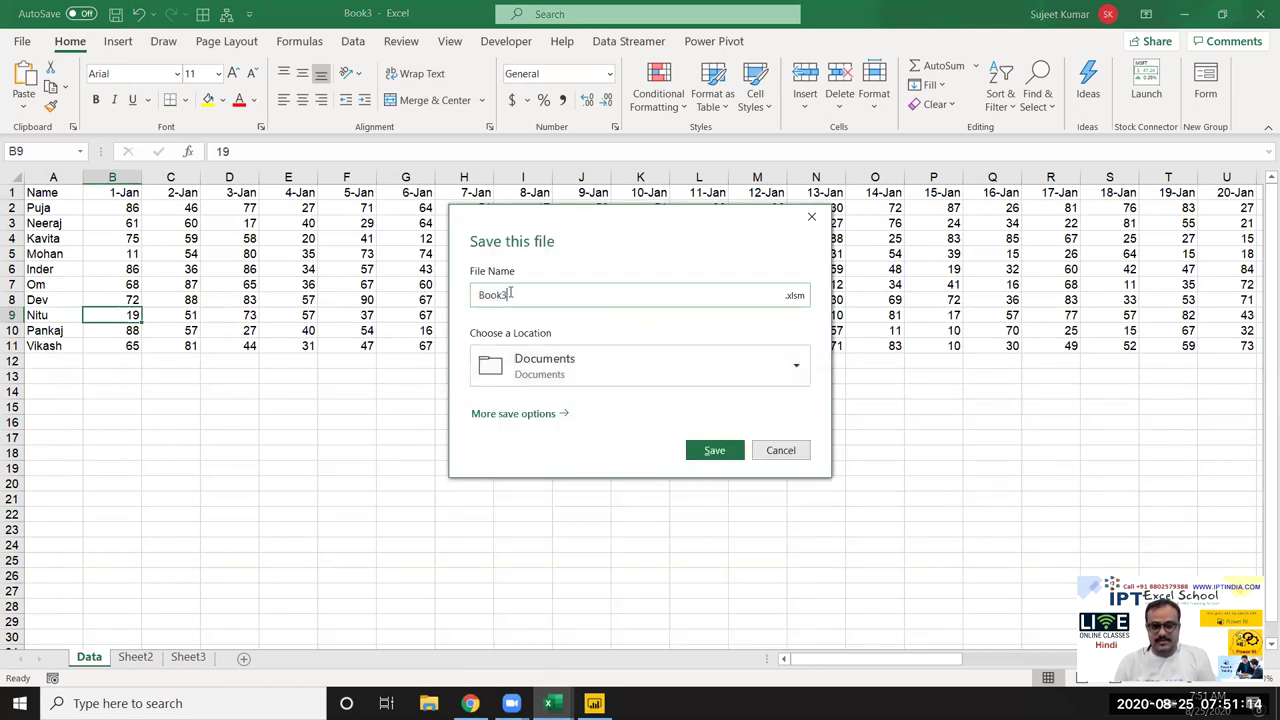
pyautogui.doubleClick(508, 295)
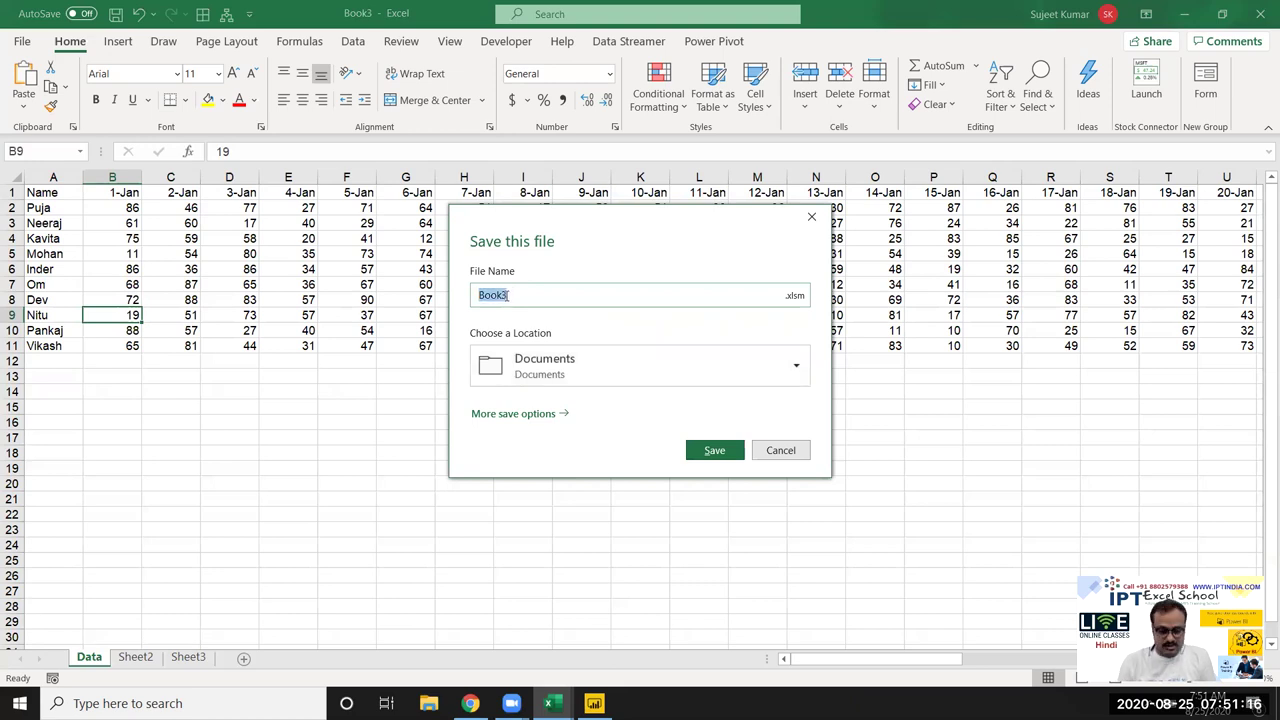
pyautogui.write('PDT')
pyautogui.click(736, 450)
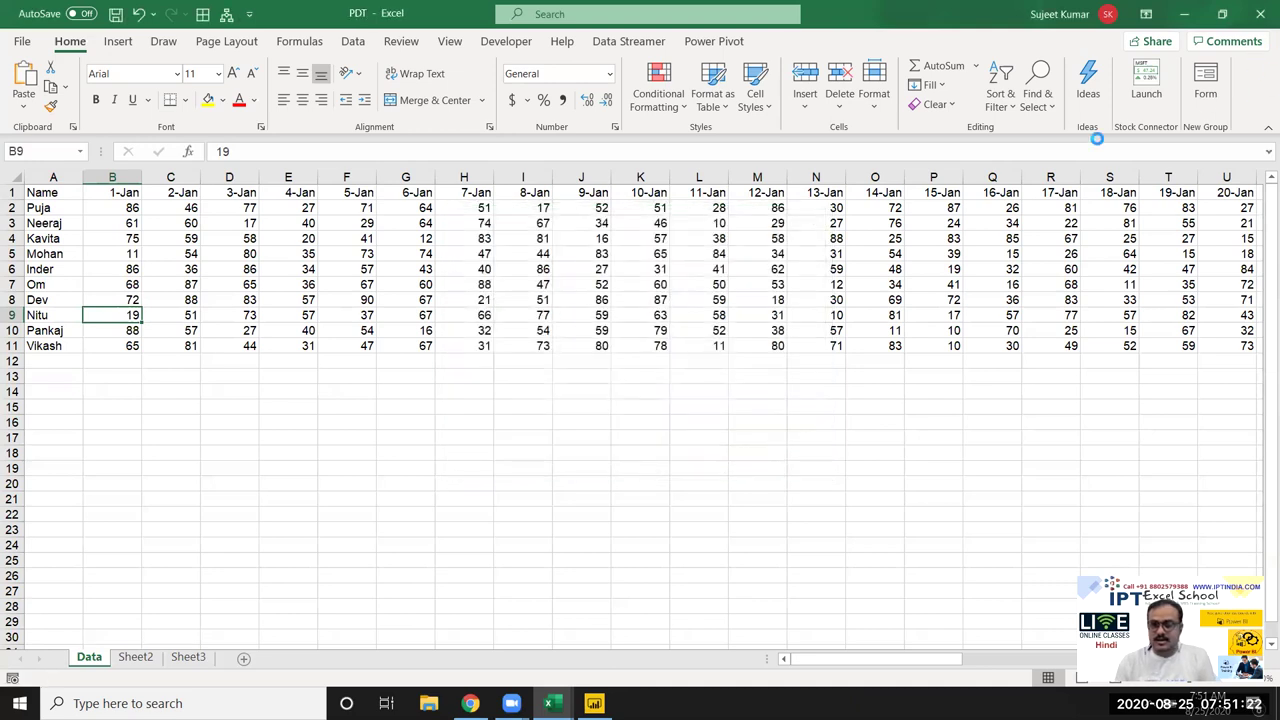
# Step: Close PDT and delete the transposed name-and-date table from Book2's Sheet3
pyautogui.click(1260, 16)
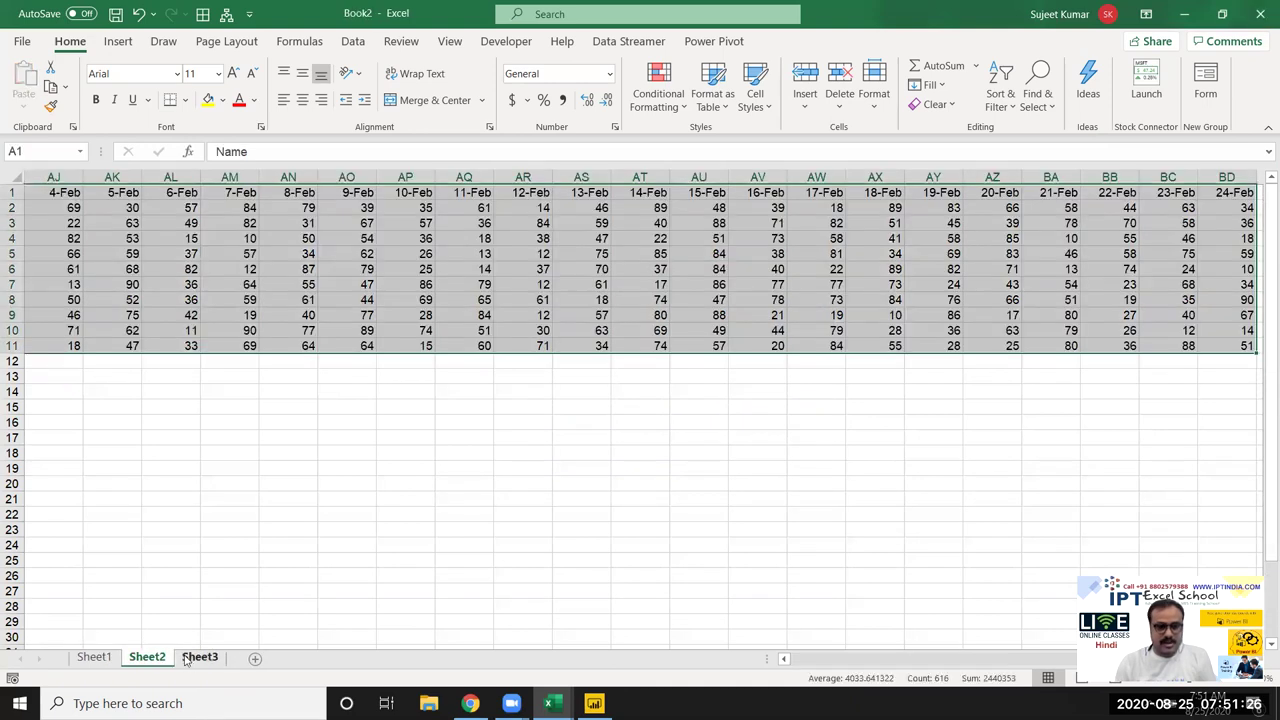
pyautogui.click(195, 658)
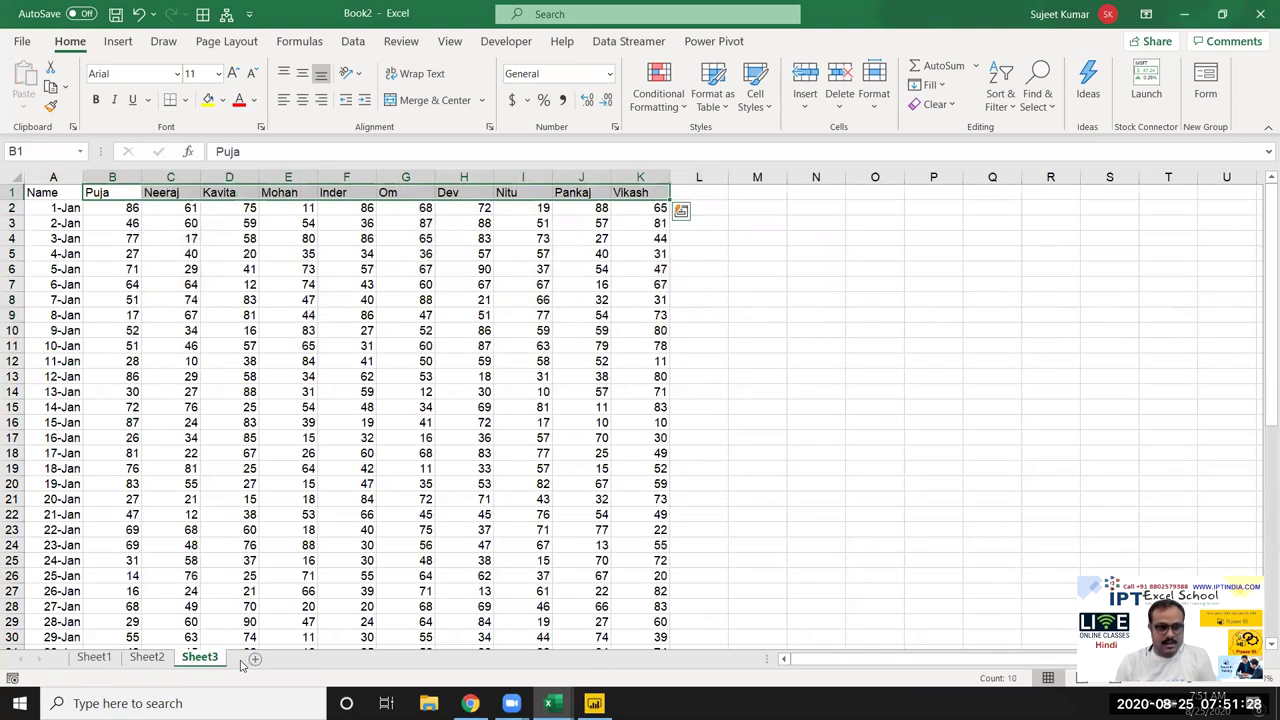
pyautogui.click(42, 192)
pyautogui.hotkey('ctrl', 'a')
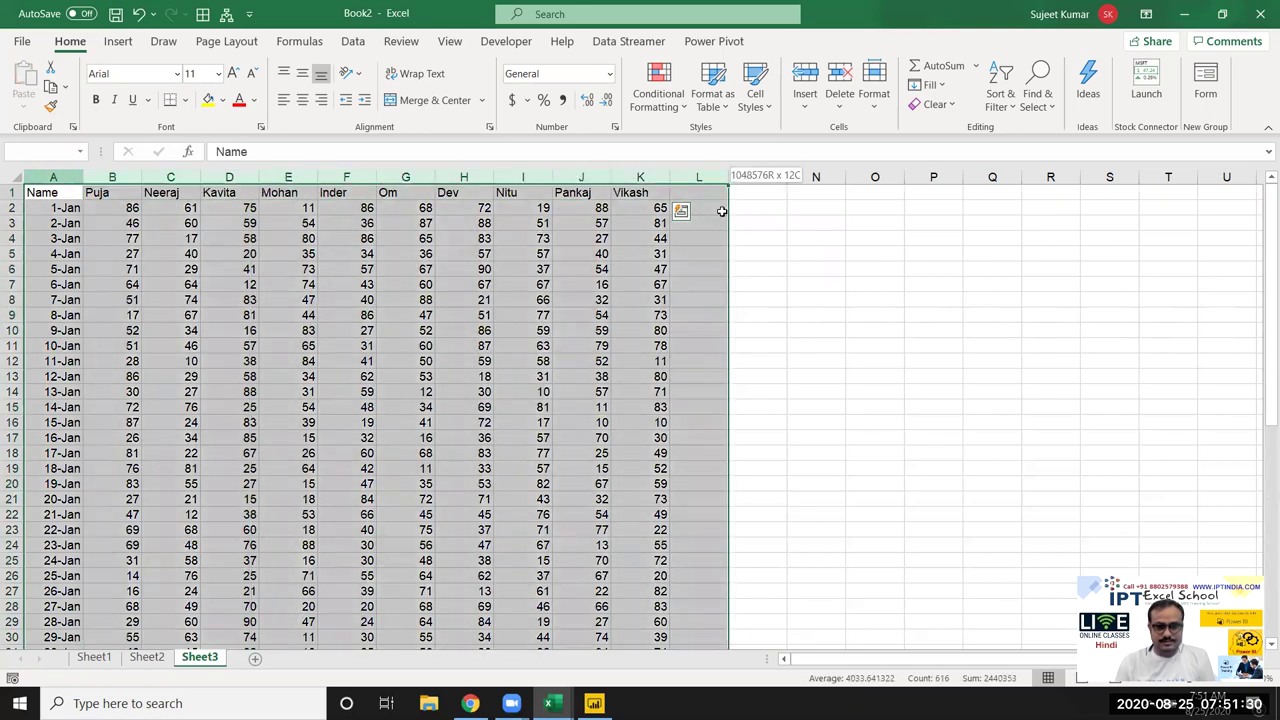
pyautogui.press('Delete')
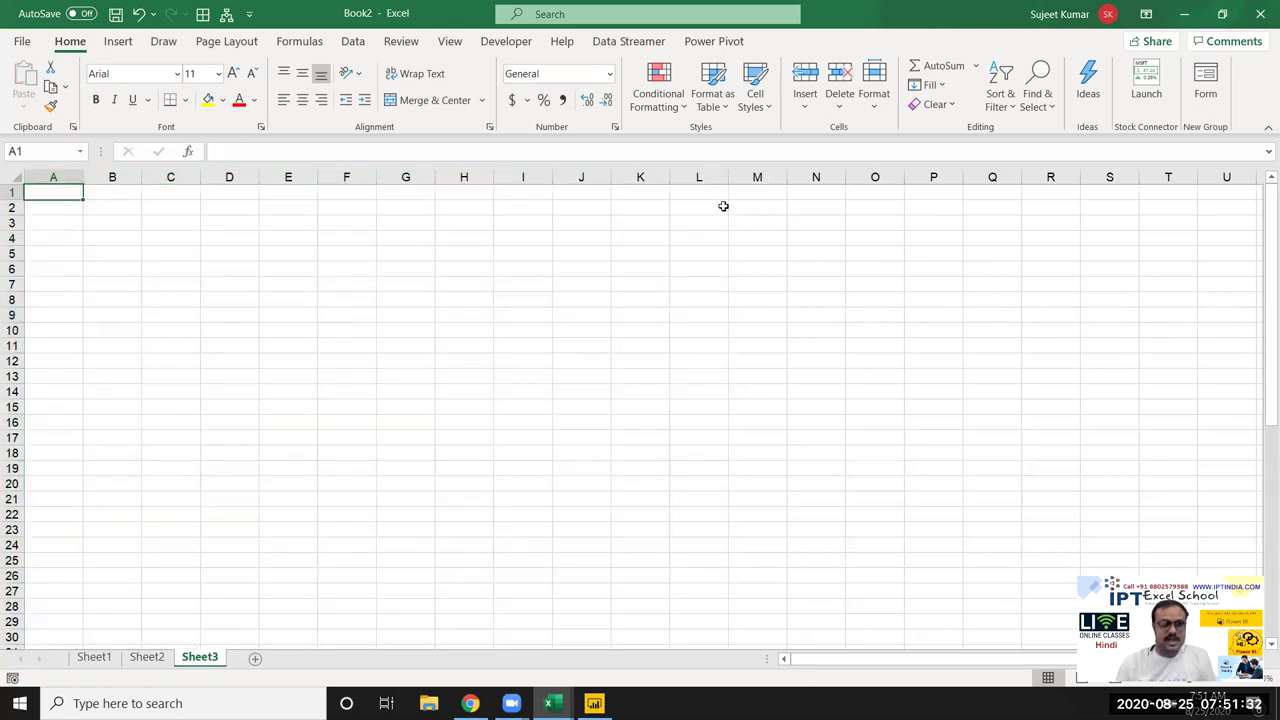
pyautogui.click(120, 44)
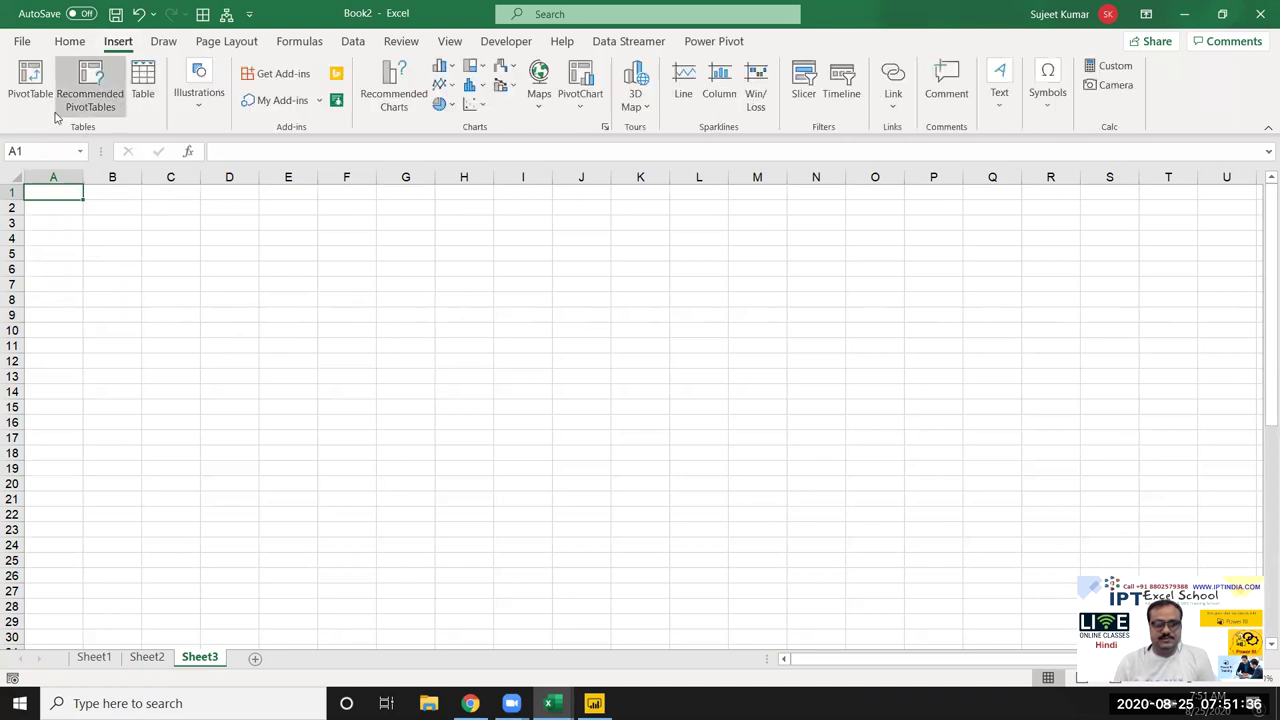
# Step: Import the PDT workbook from Documents via Data > Get Data > From Workbook
pyautogui.click(352, 41)
pyautogui.click(23, 95)
pyautogui.moveTo(73, 136)
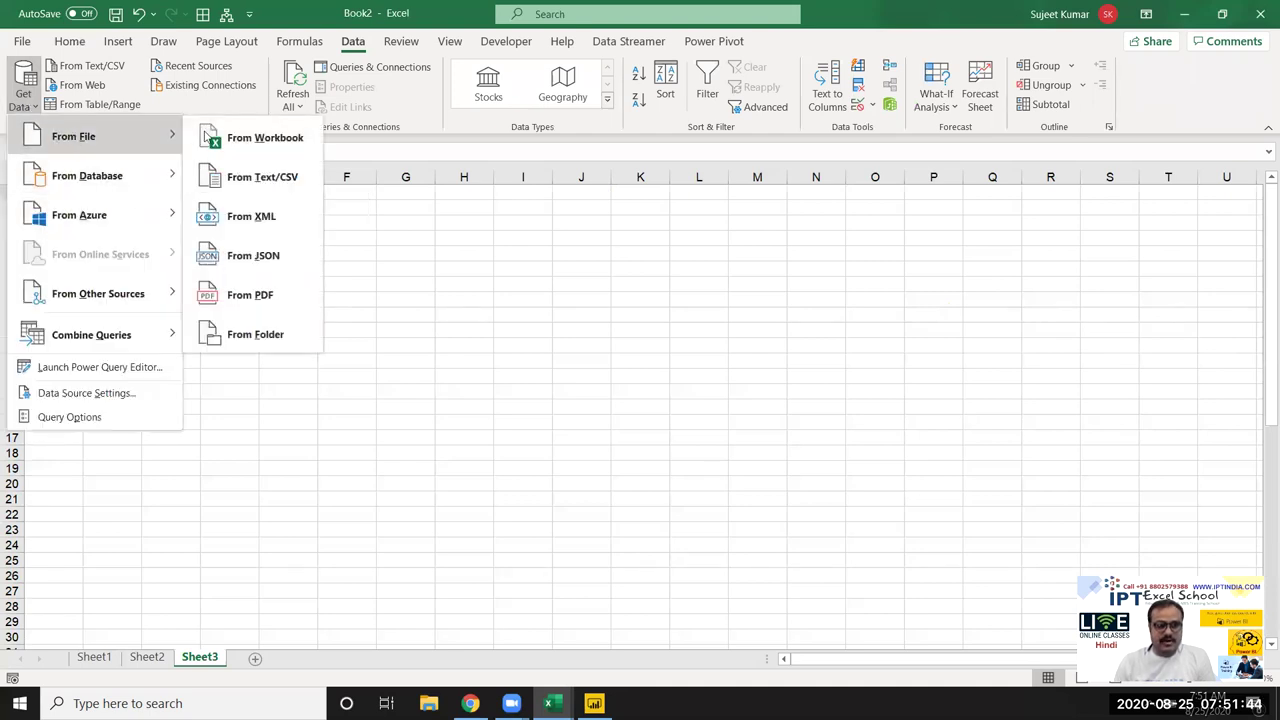
pyautogui.click(222, 134)
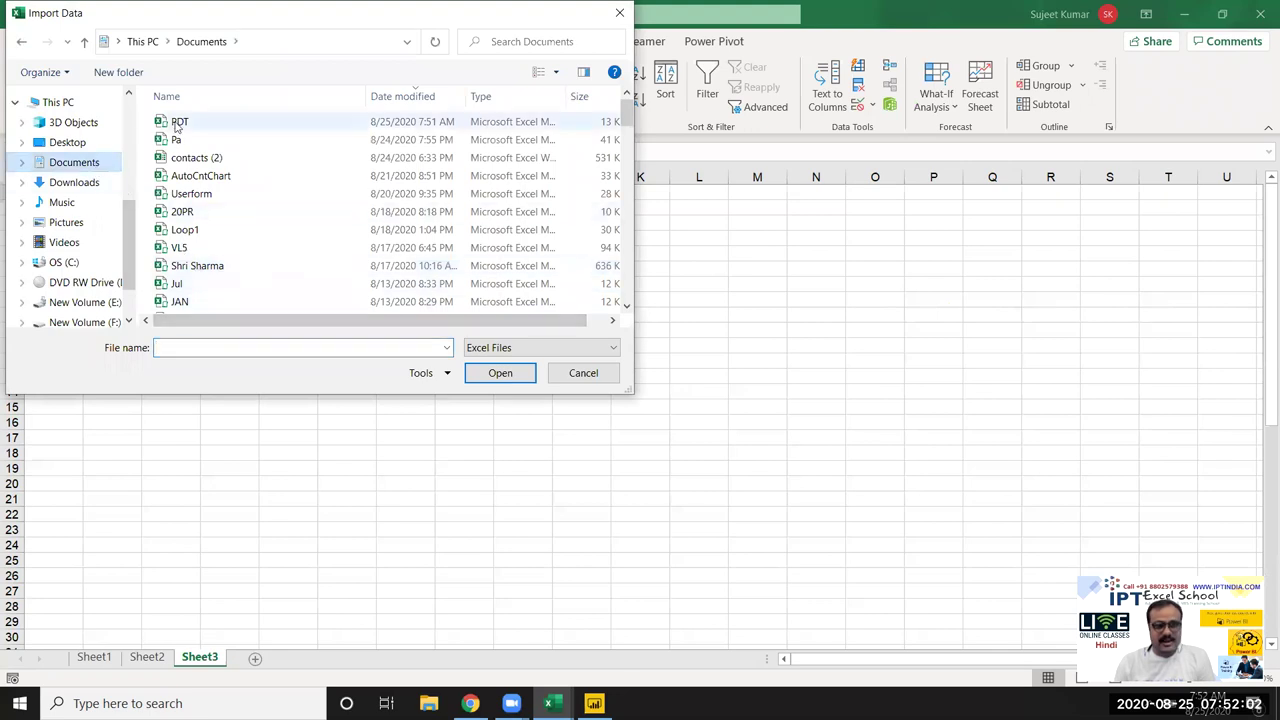
pyautogui.click(178, 122)
pyautogui.click(497, 376)
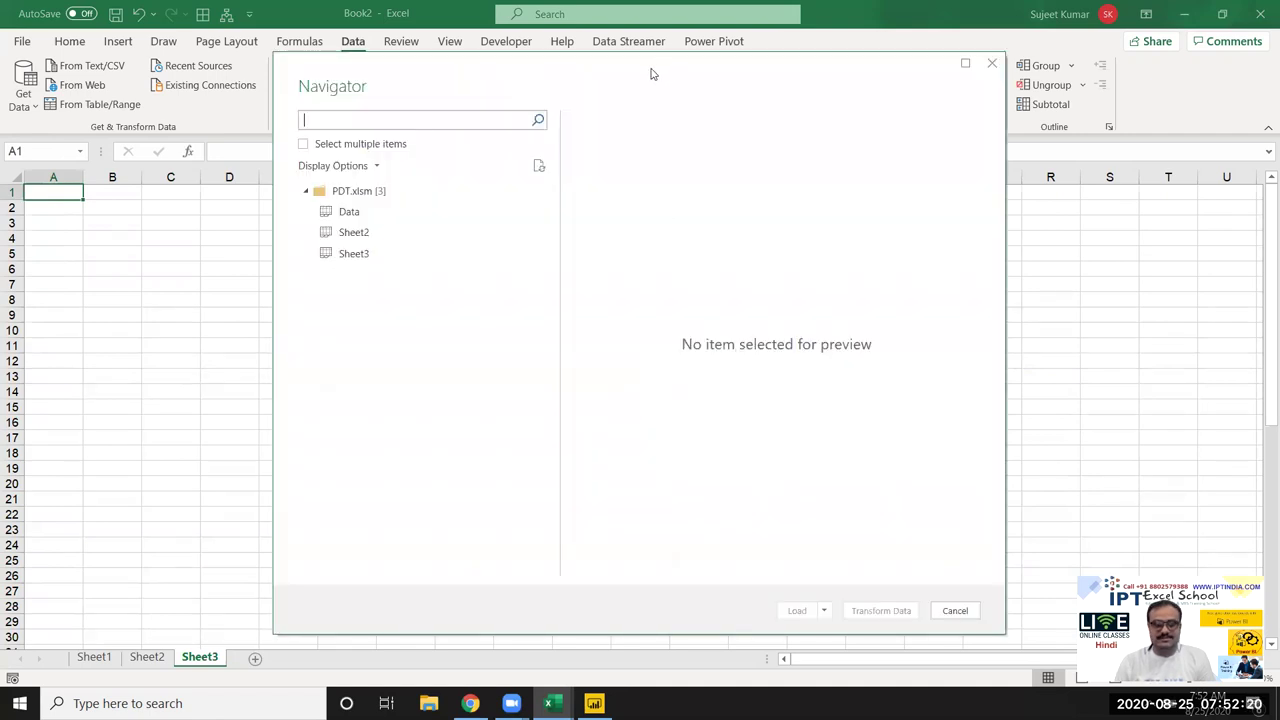
# Step: Select the Data sheet of PDT.xlsm in the Navigator and open it in Power Query Editor
pyautogui.moveTo(654, 71); pyautogui.dragTo(616, 72)
pyautogui.click(307, 218)
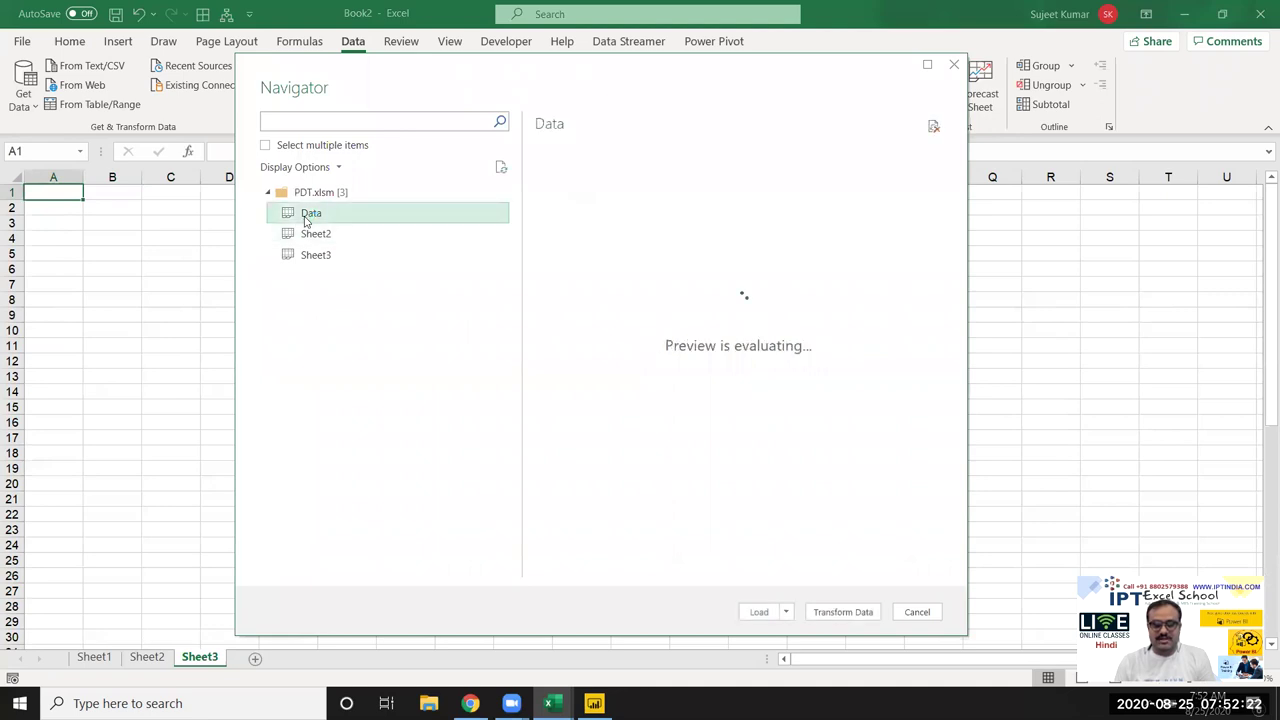
pyautogui.click(842, 613)
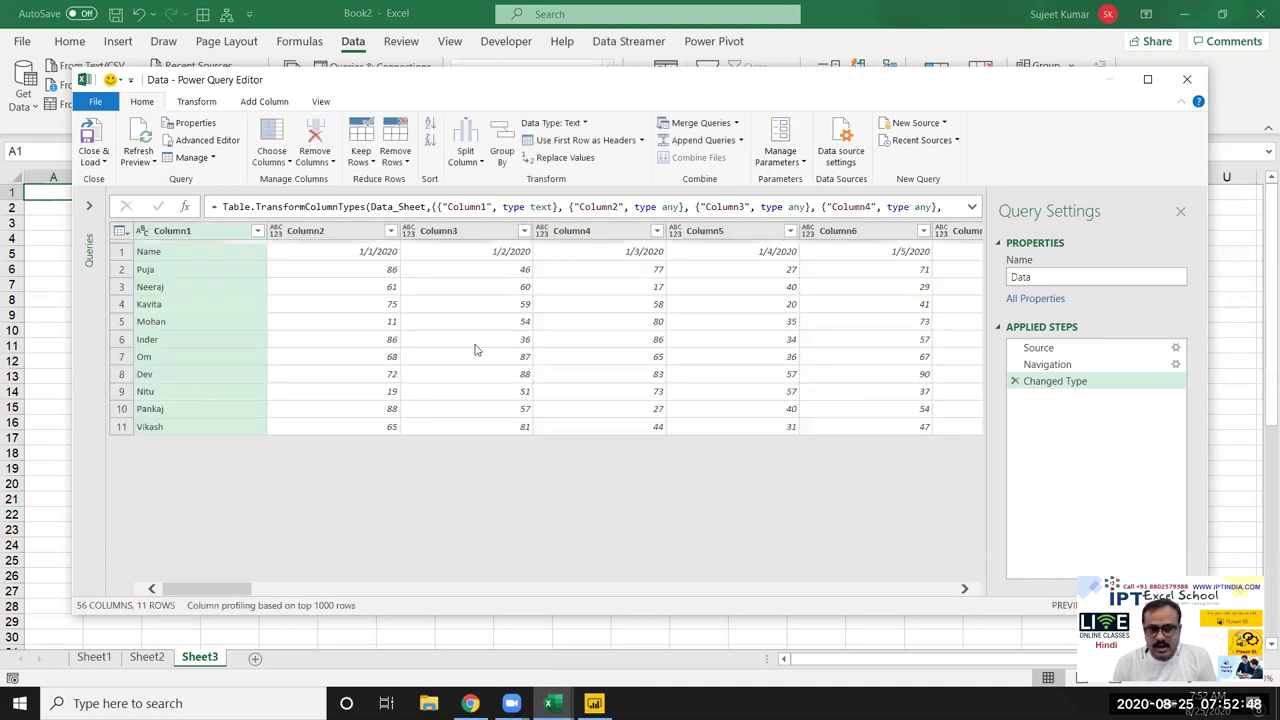
pyautogui.click(645, 342)
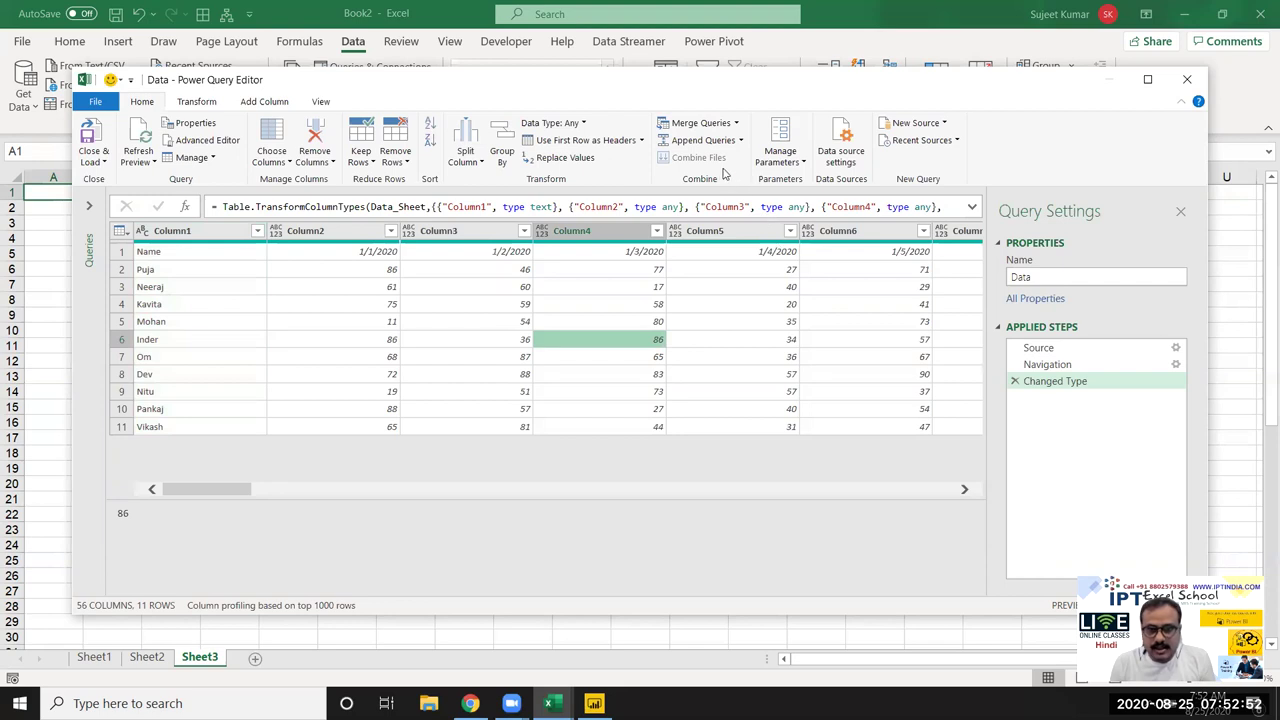
pyautogui.click(582, 287)
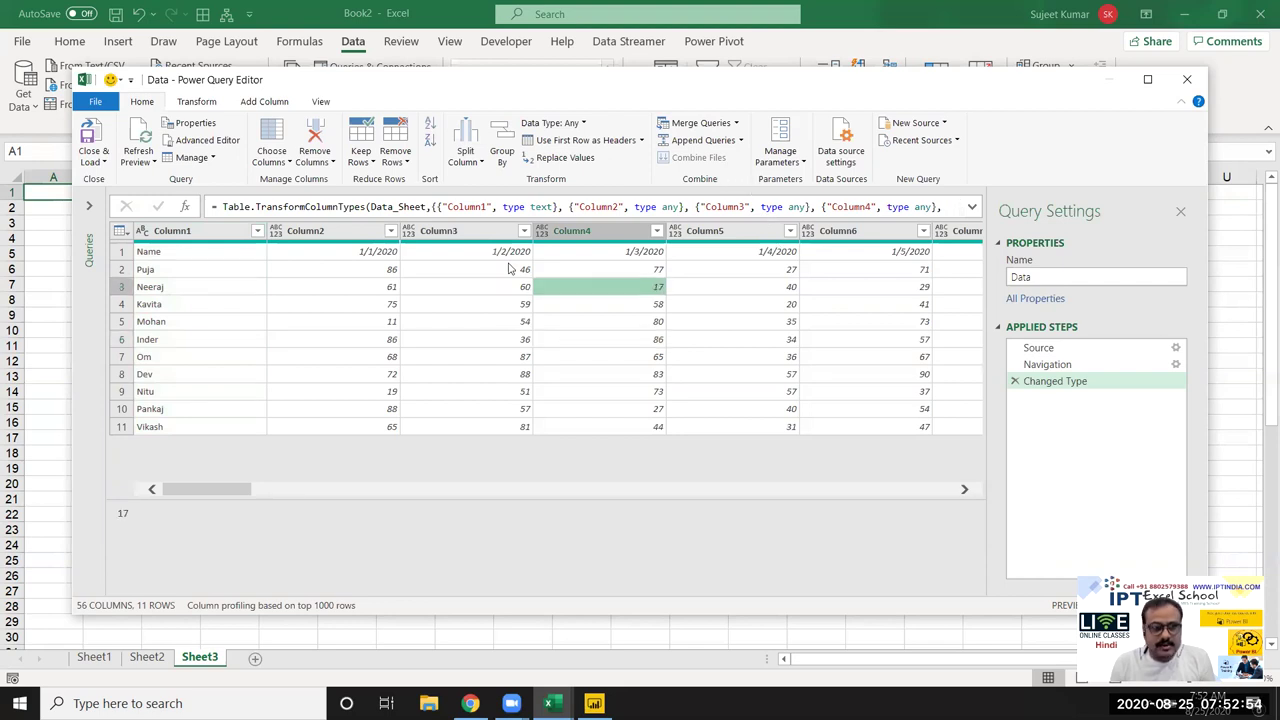
pyautogui.click(196, 102)
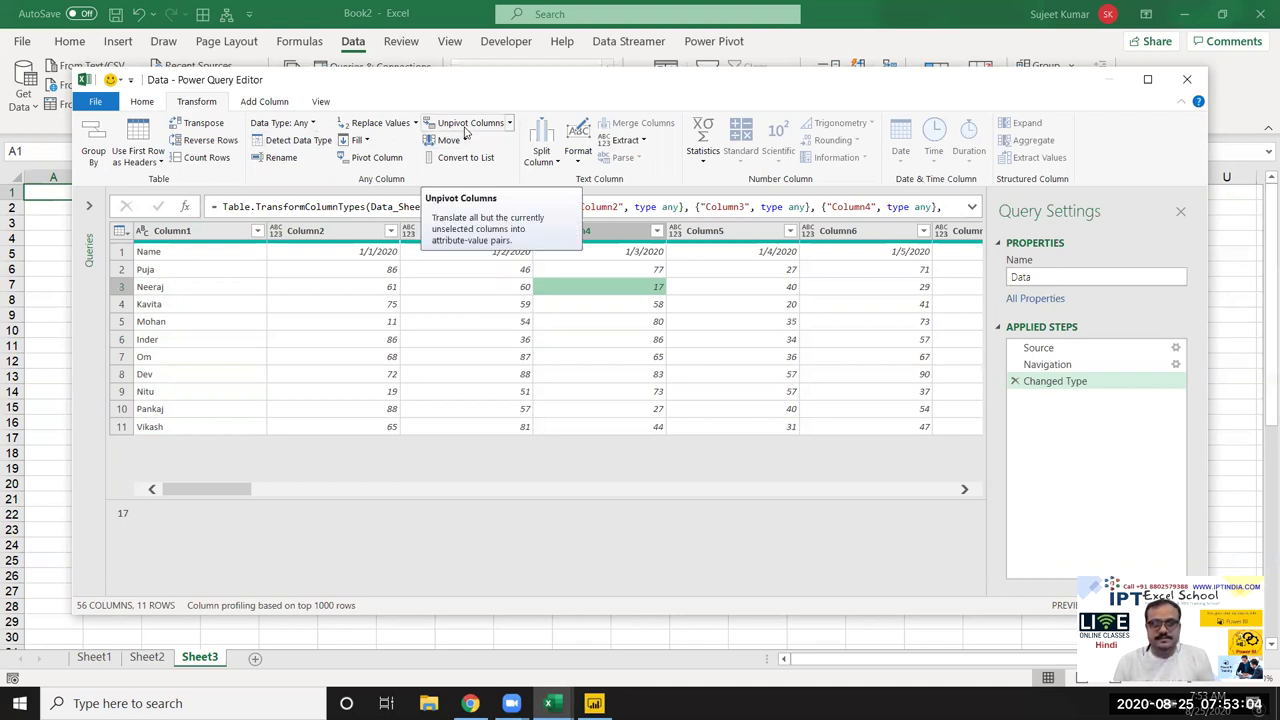
pyautogui.click(465, 124)
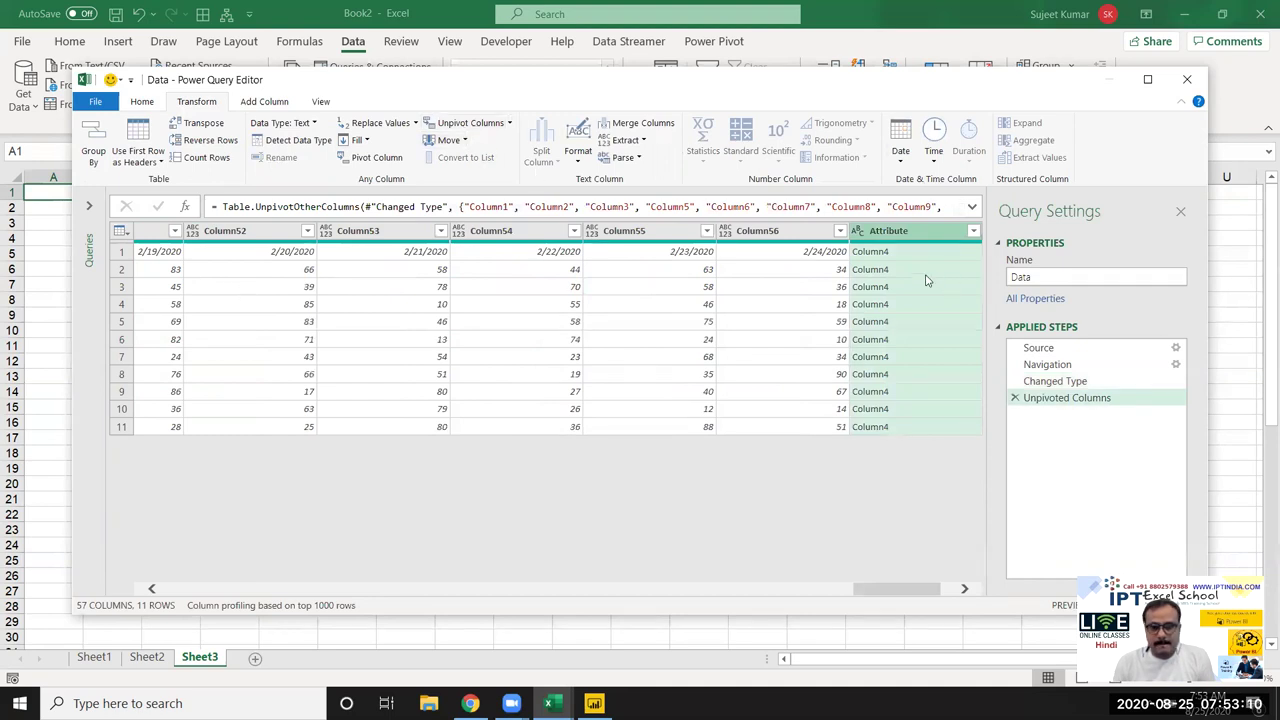
pyautogui.click(973, 231)
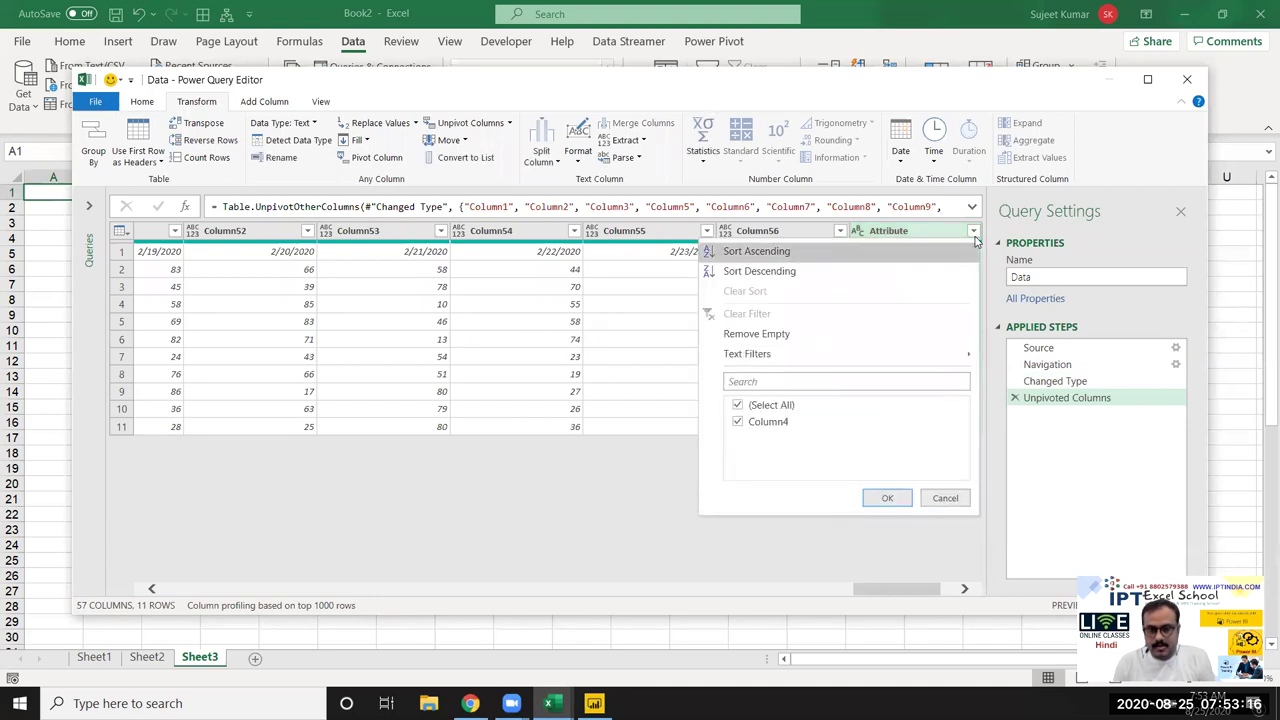
pyautogui.click(252, 378)
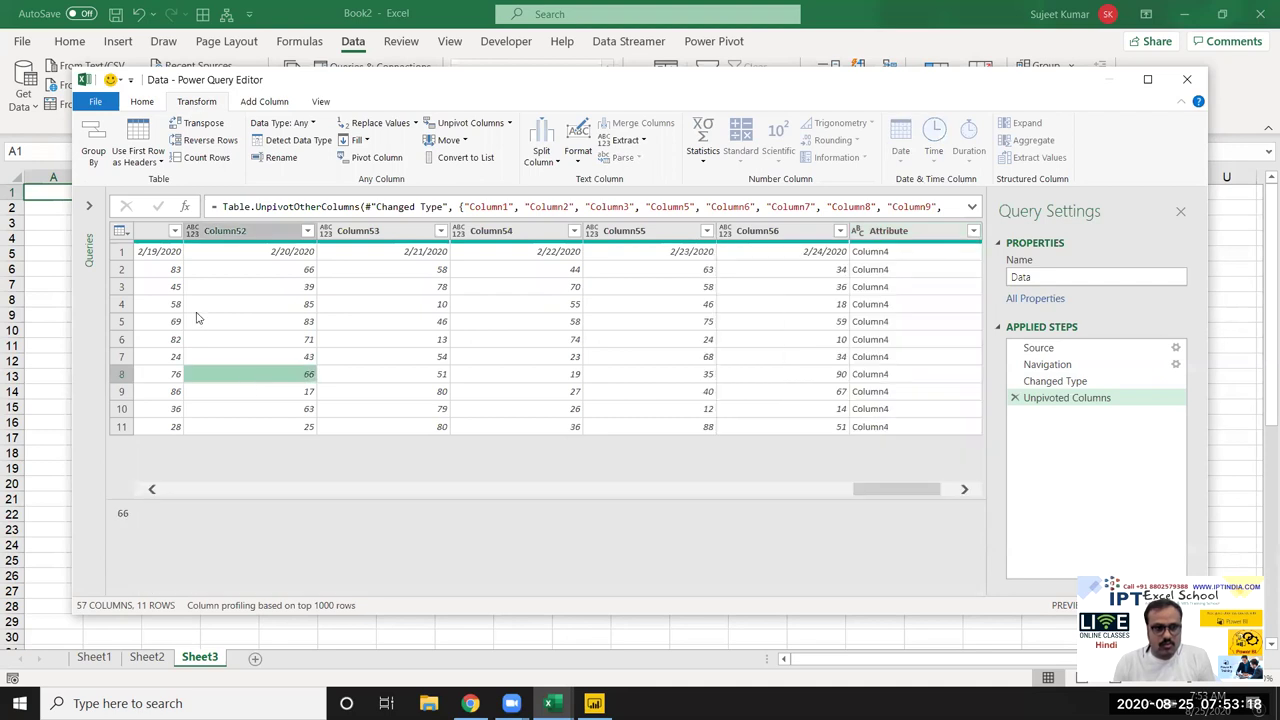
pyautogui.click(168, 256)
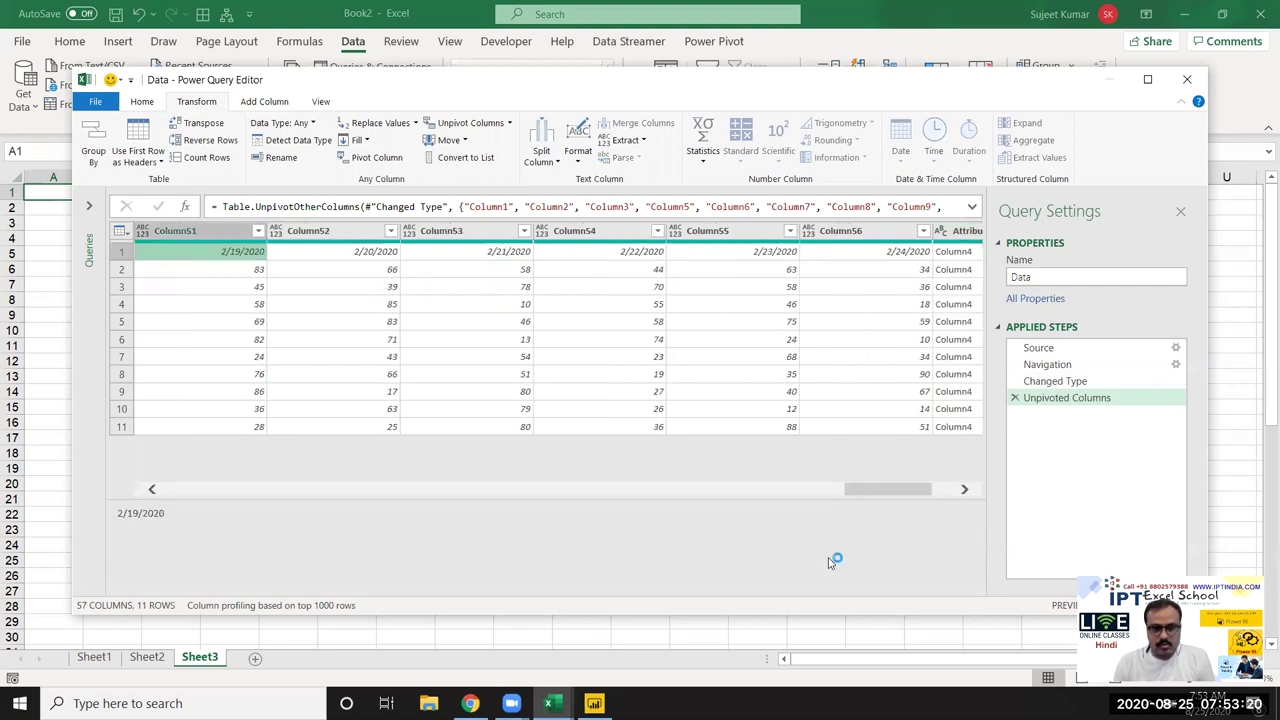
pyautogui.moveTo(902, 491); pyautogui.dragTo(165, 495)
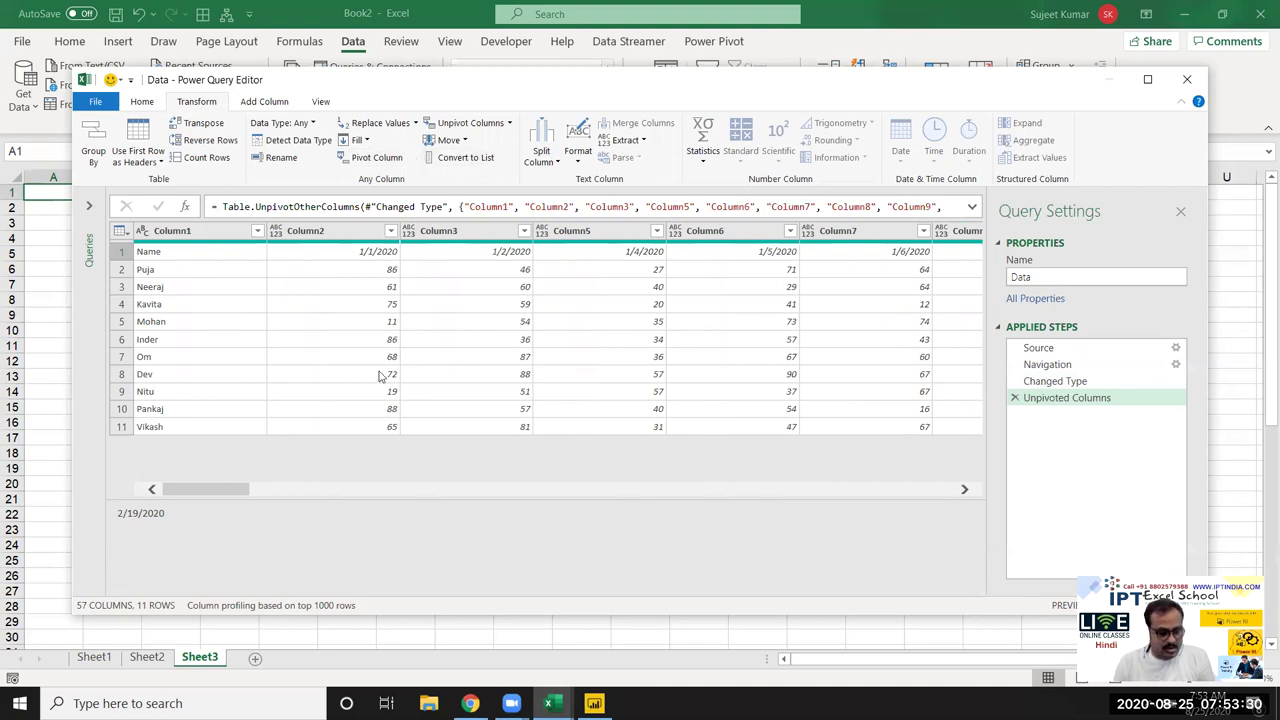
pyautogui.click(1014, 398)
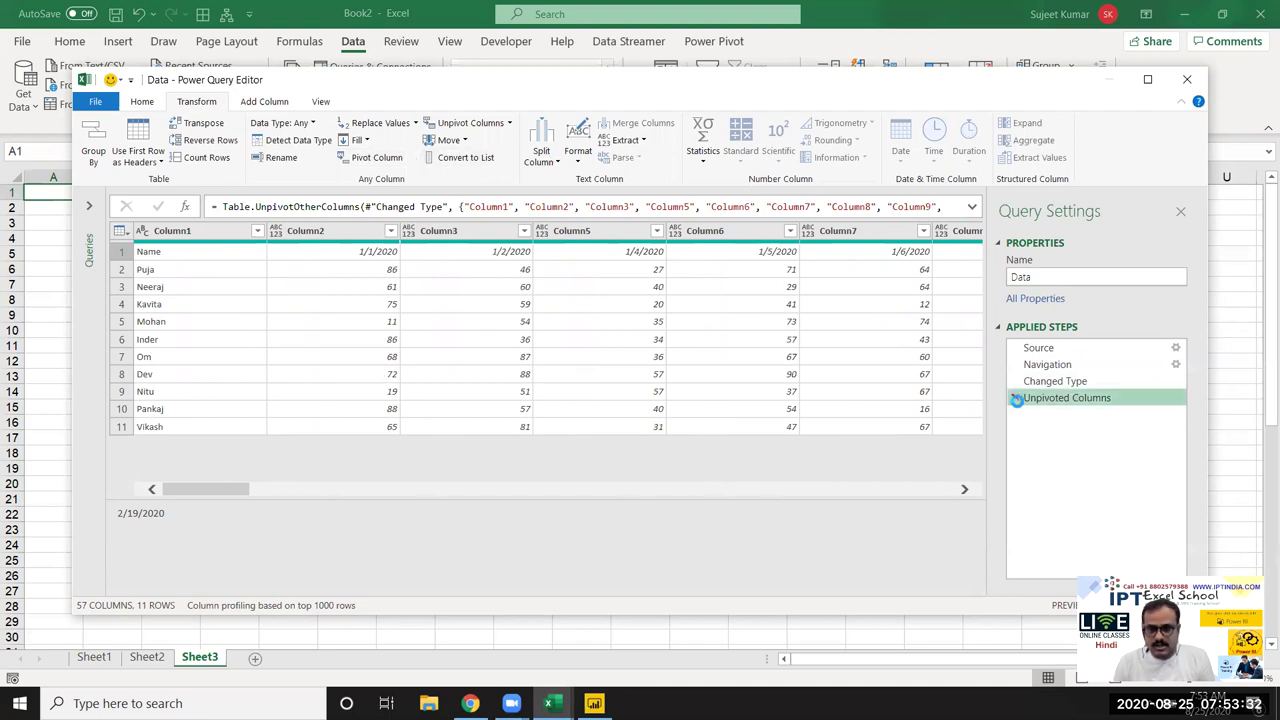
pyautogui.click(221, 278)
pyautogui.click(395, 256)
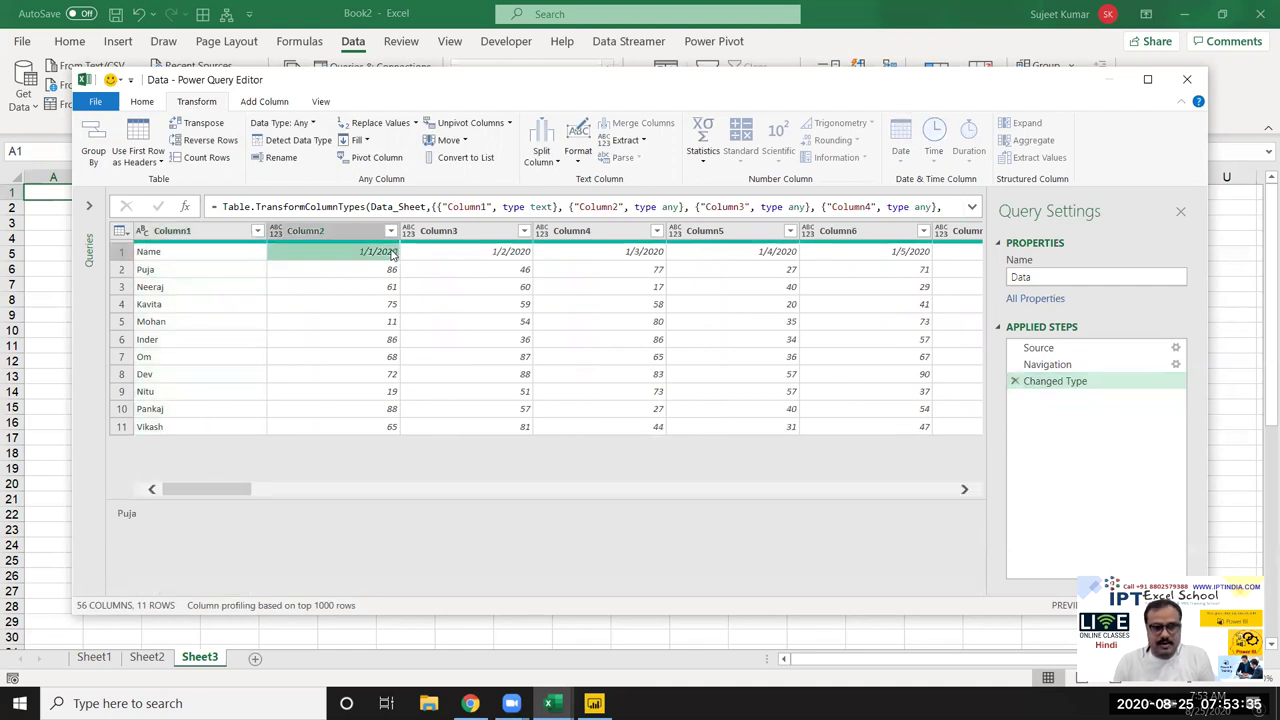
pyautogui.click(121, 252)
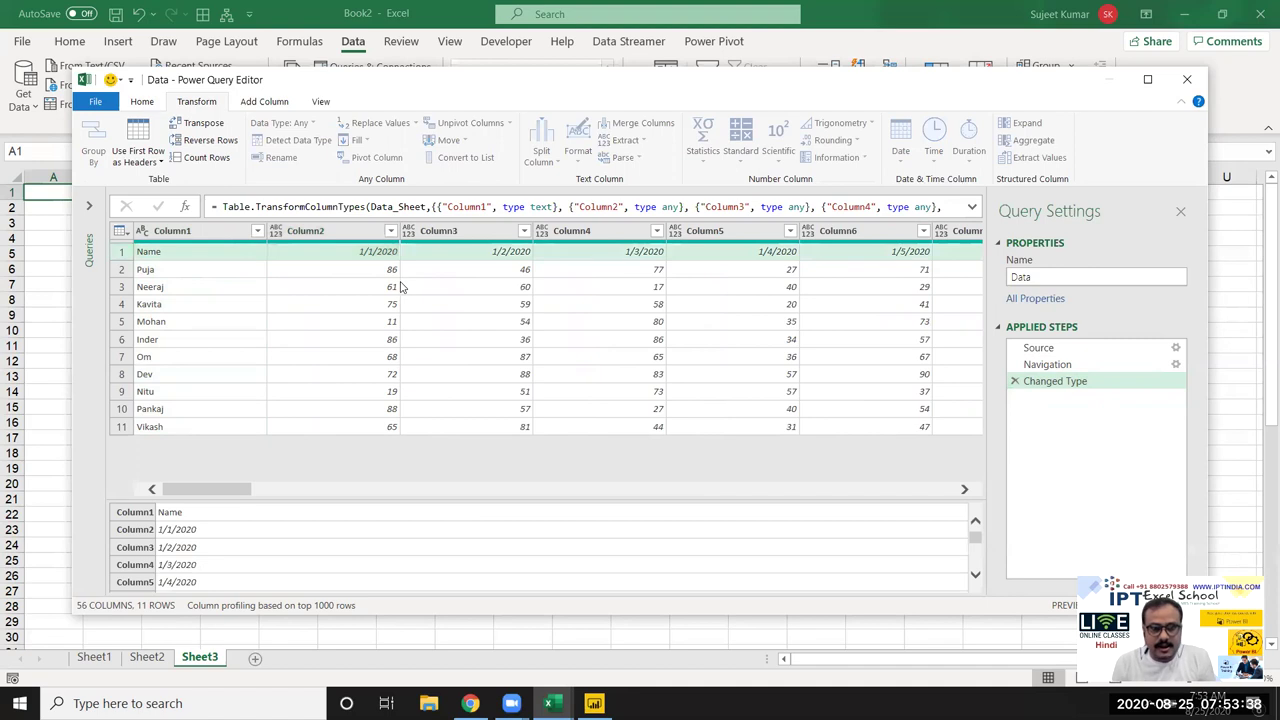
pyautogui.click(378, 305)
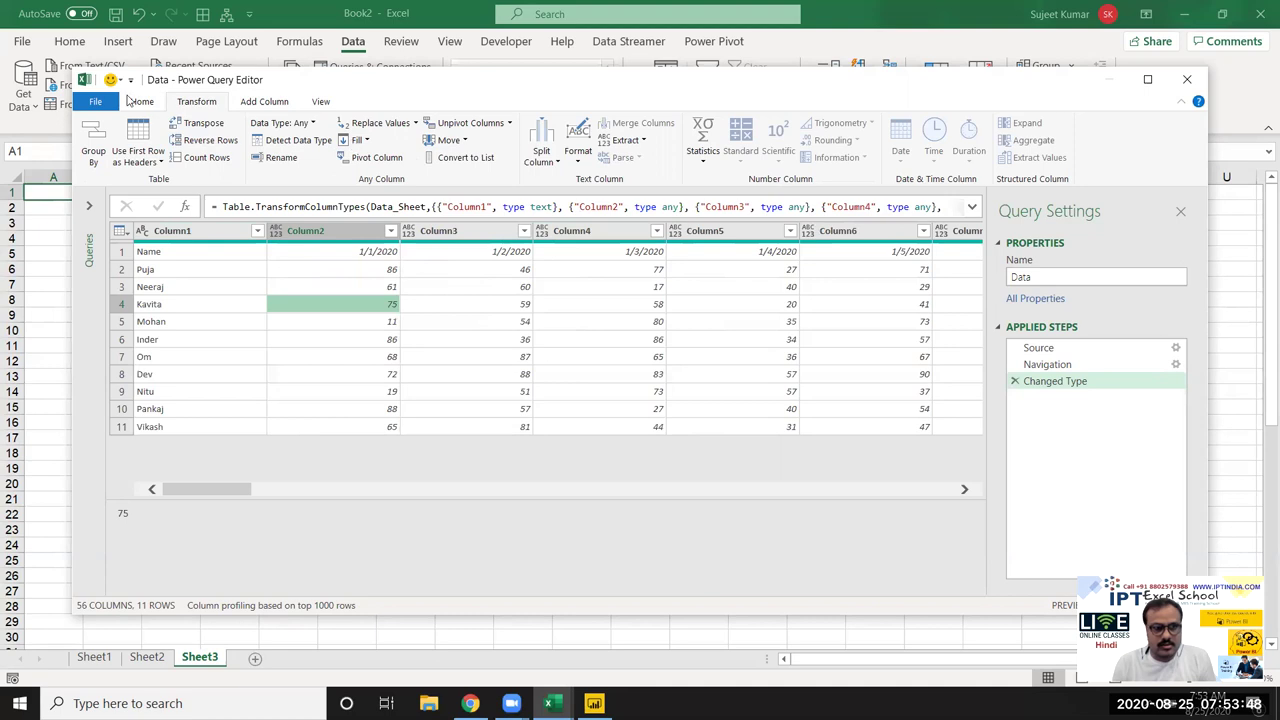
pyautogui.click(136, 101)
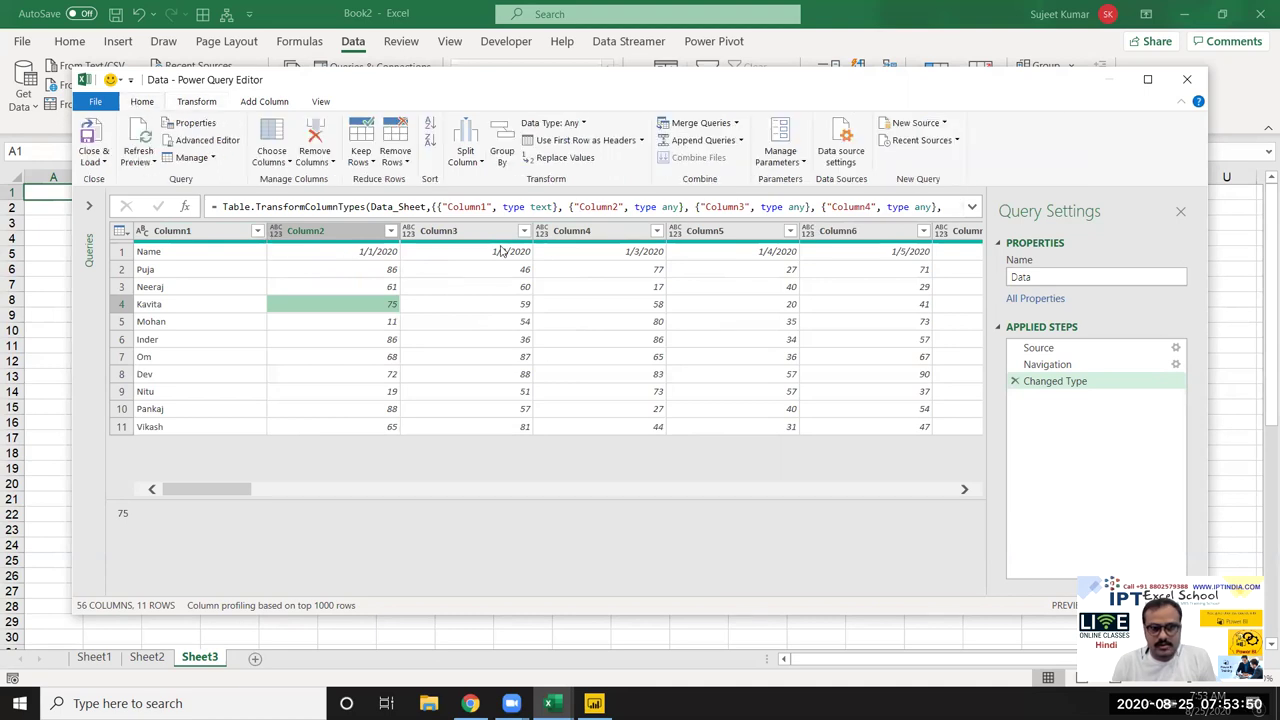
# Step: Promote the first row to headers and unpivot the date columns into Attribute/Value pairs
pyautogui.click(570, 141)
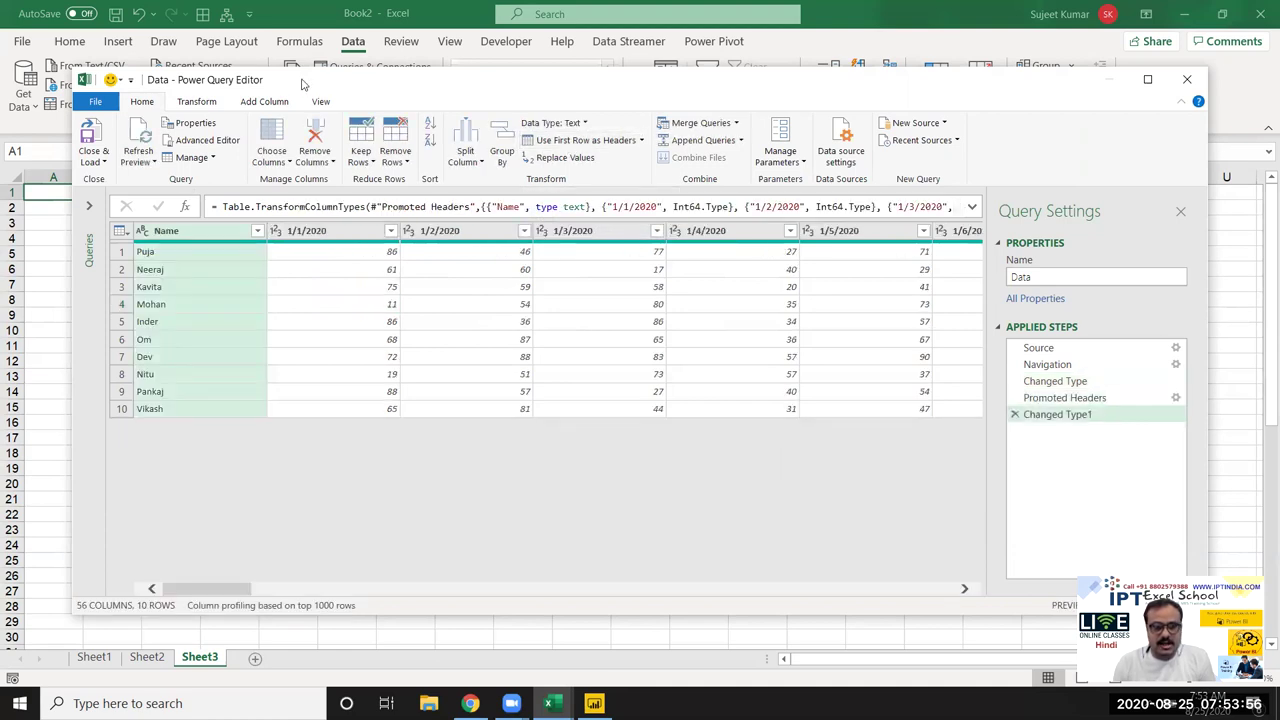
pyautogui.click(213, 106)
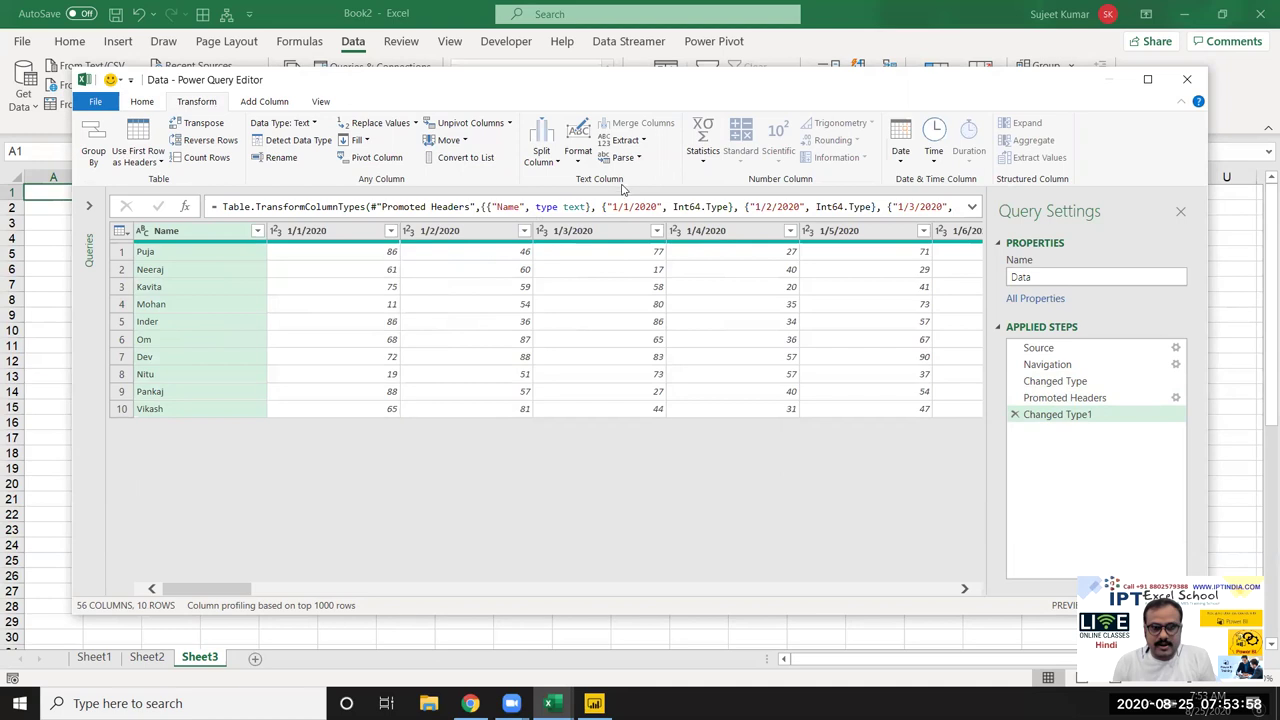
pyautogui.click(478, 126)
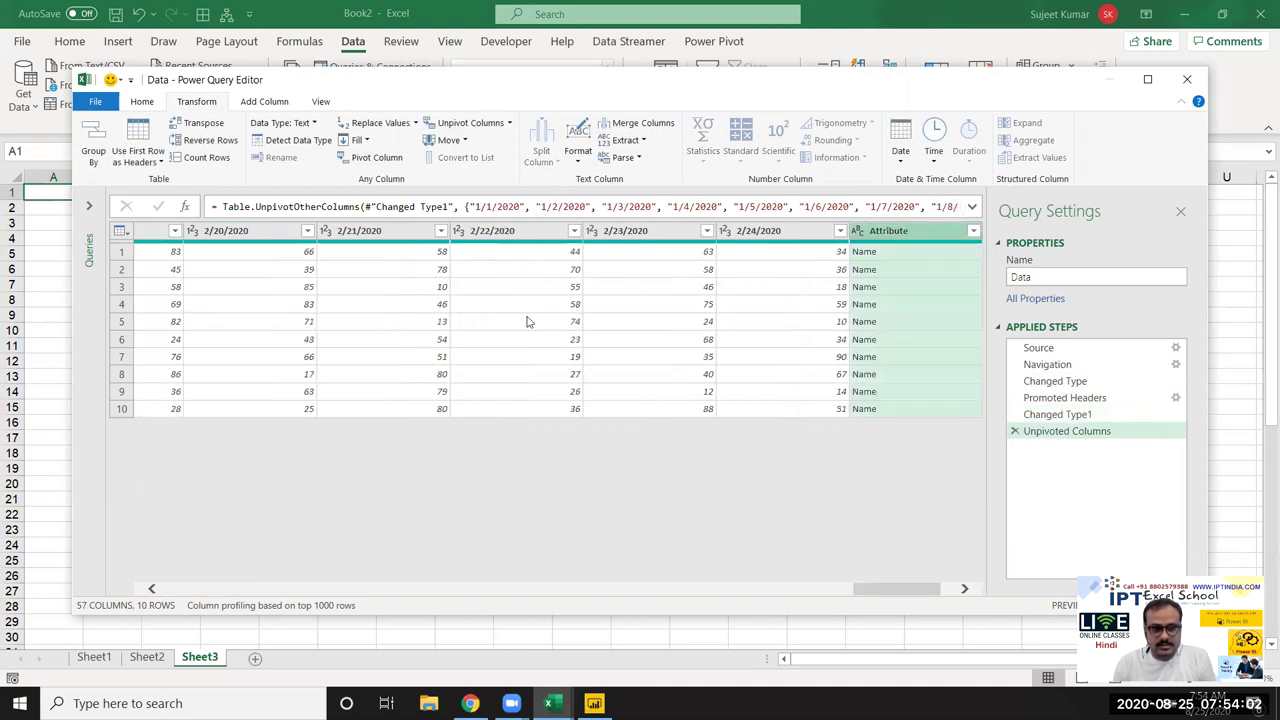
pyautogui.moveTo(883, 593)
pyautogui.mouseDown()
pyautogui.moveTo(590, 593)
pyautogui.moveTo(127, 555)
pyautogui.mouseUp()
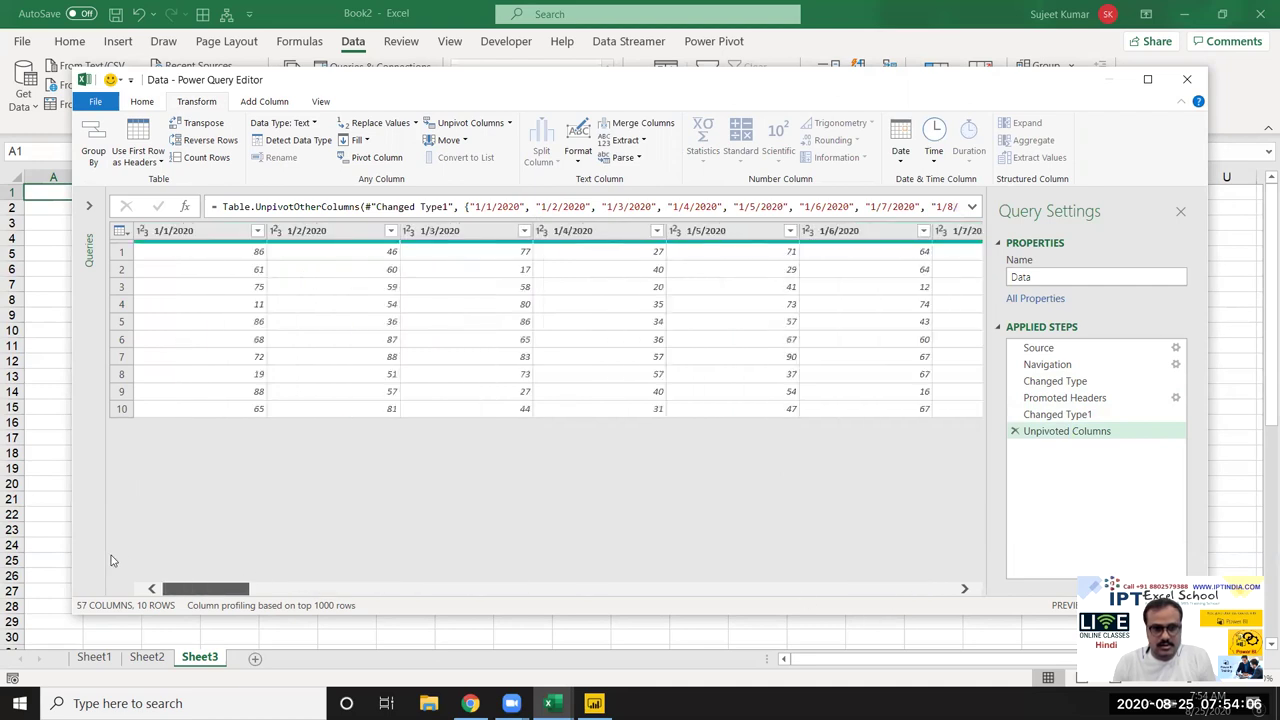
pyautogui.moveTo(230, 588); pyautogui.dragTo(967, 611)
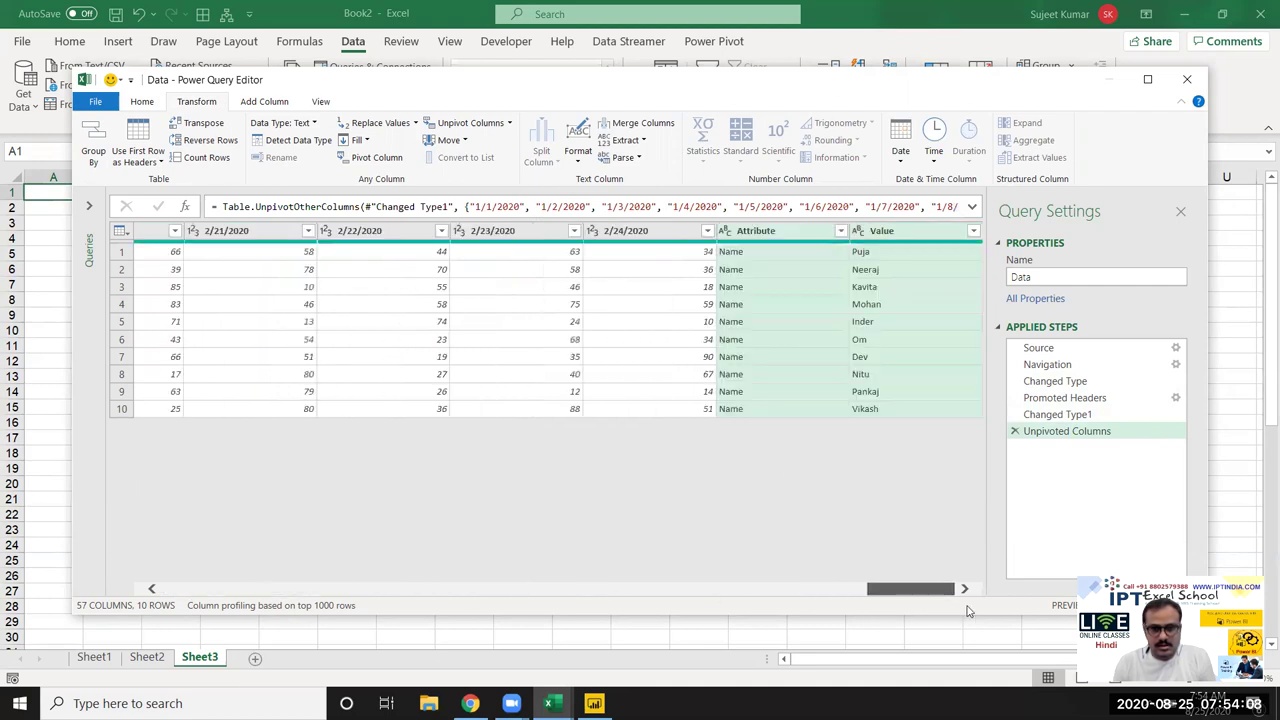
# Step: Select the Attribute column and bring up its filter value list
pyautogui.click(918, 409)
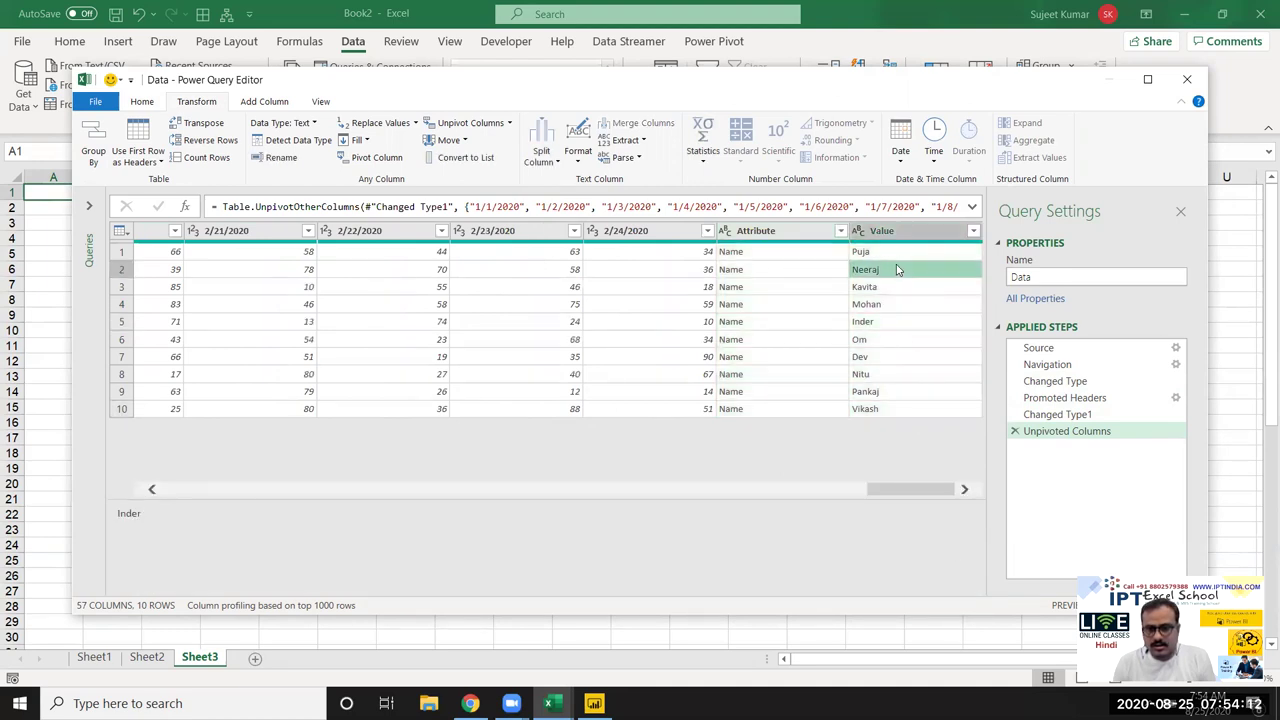
pyautogui.click(834, 231)
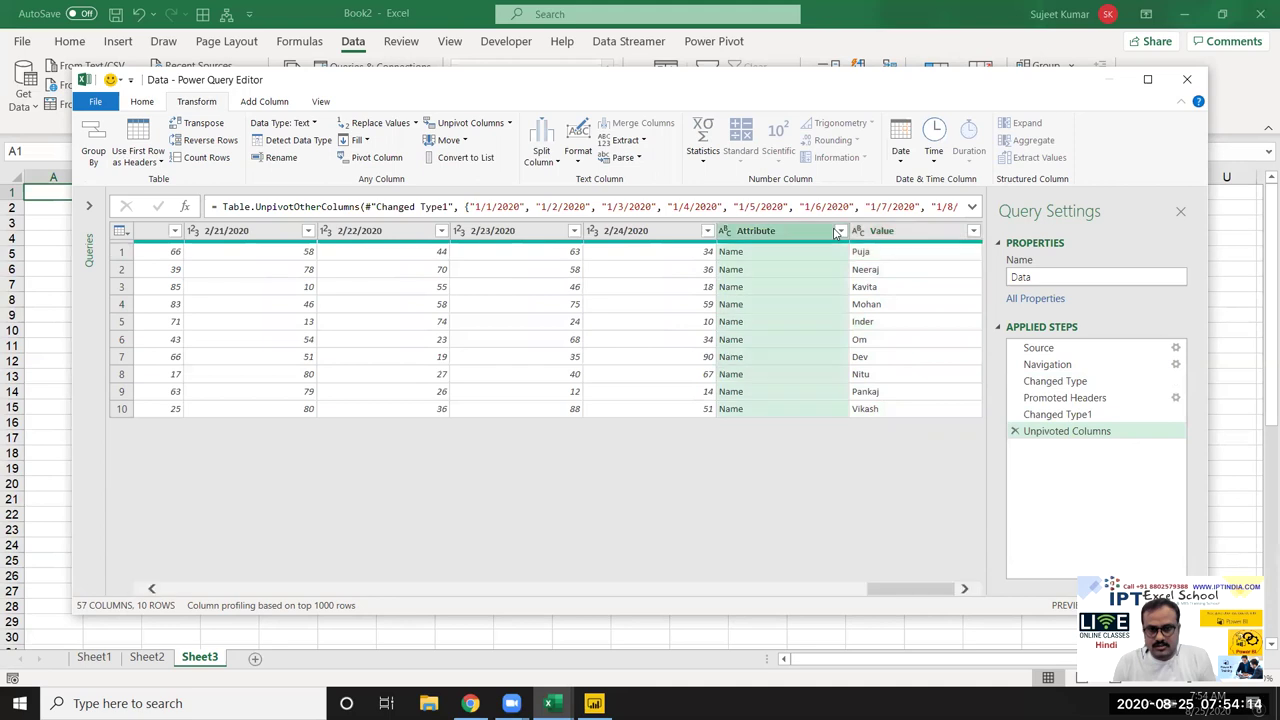
pyautogui.click(840, 231)
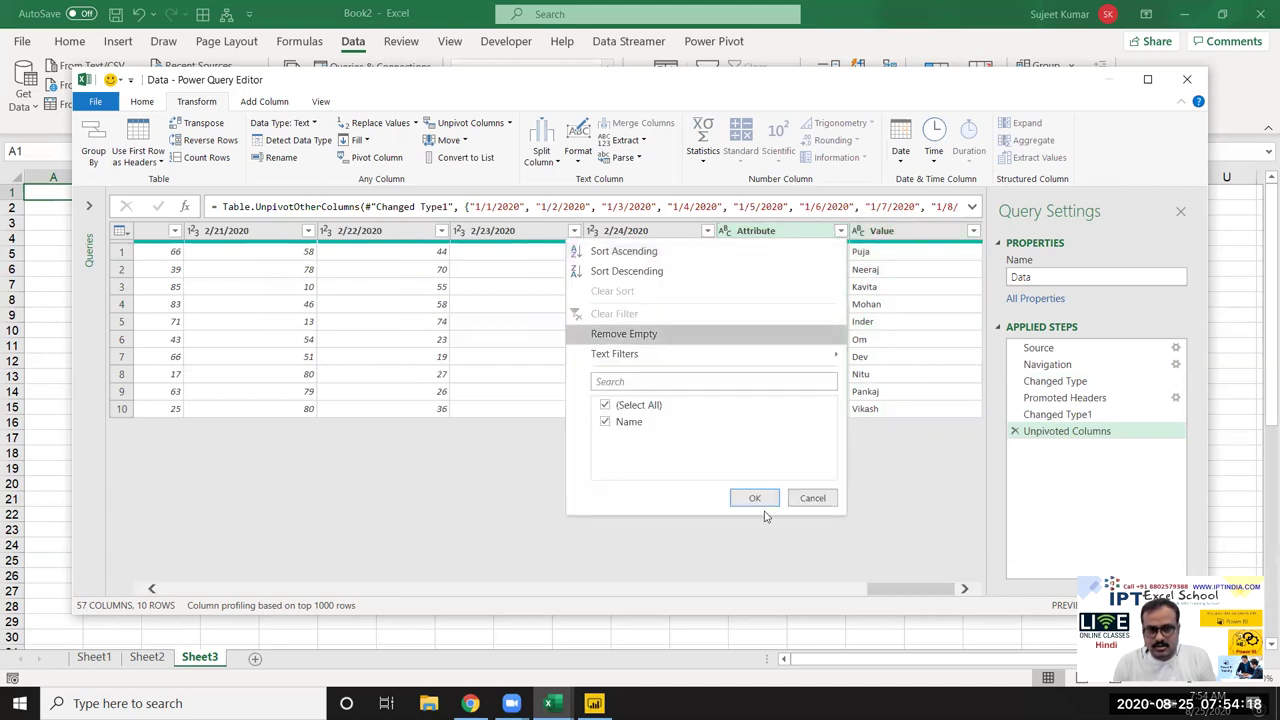
pyautogui.click(910, 590)
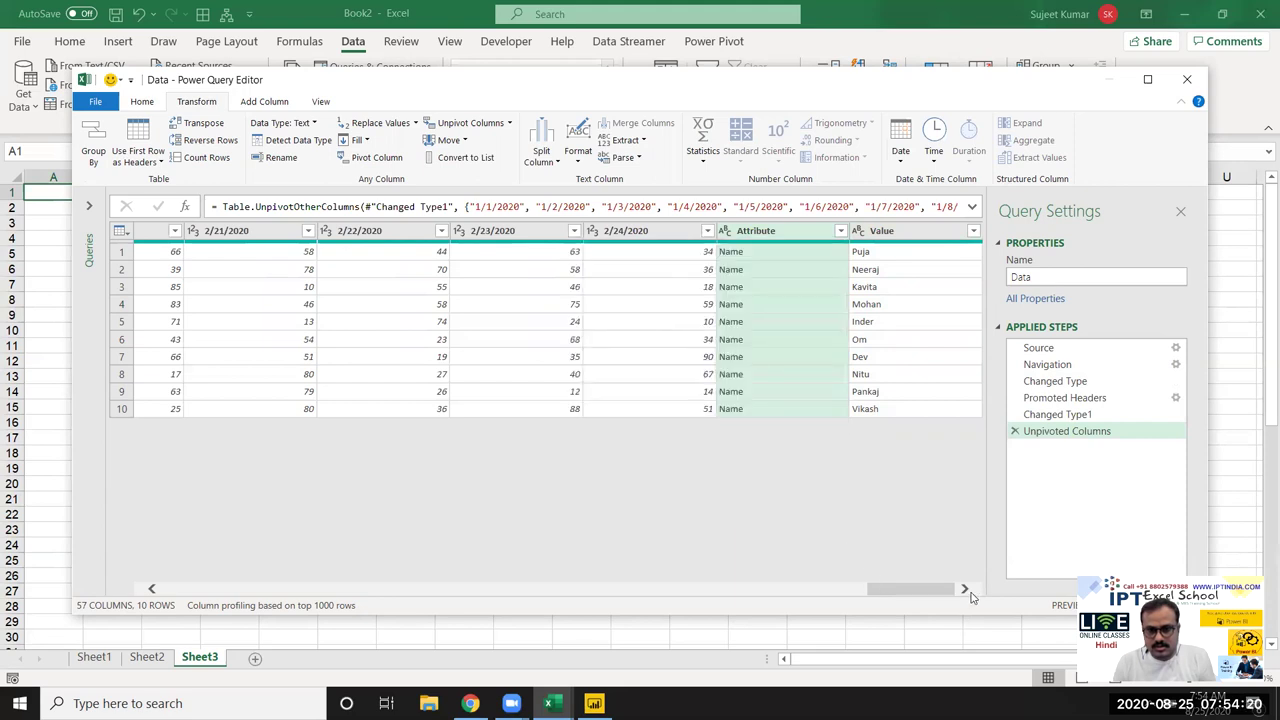
pyautogui.click(794, 356)
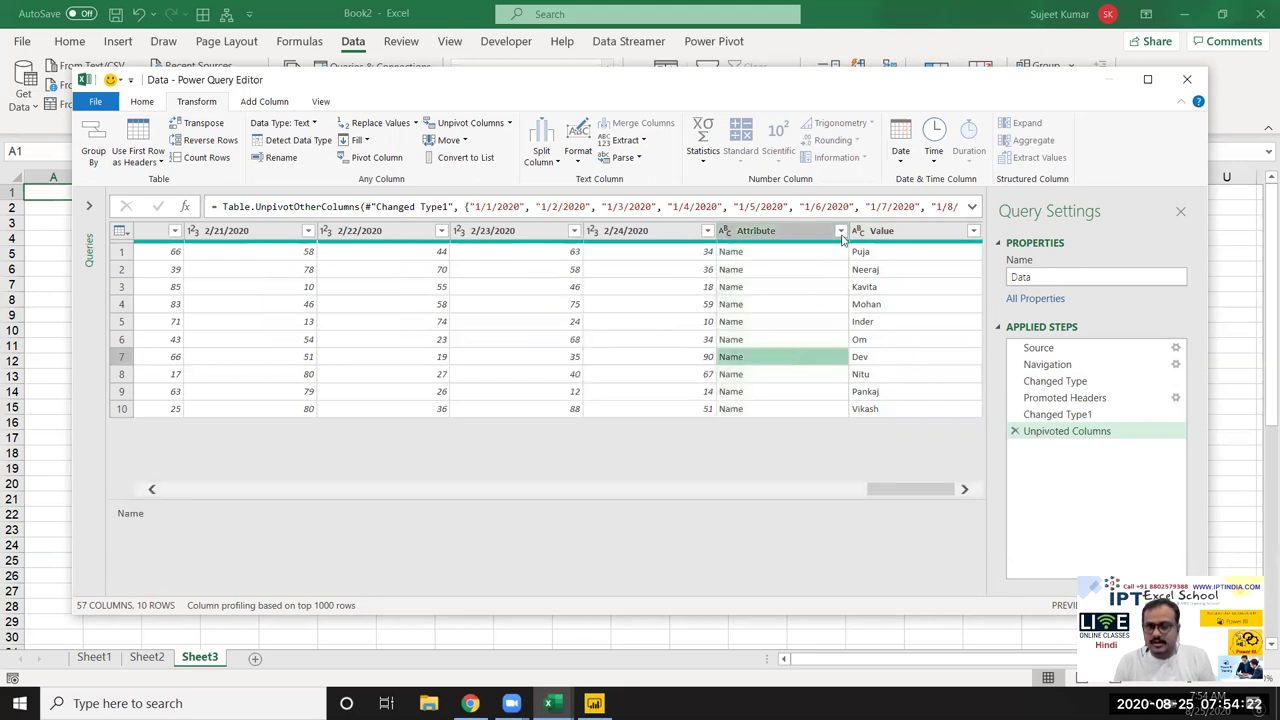
pyautogui.click(841, 231)
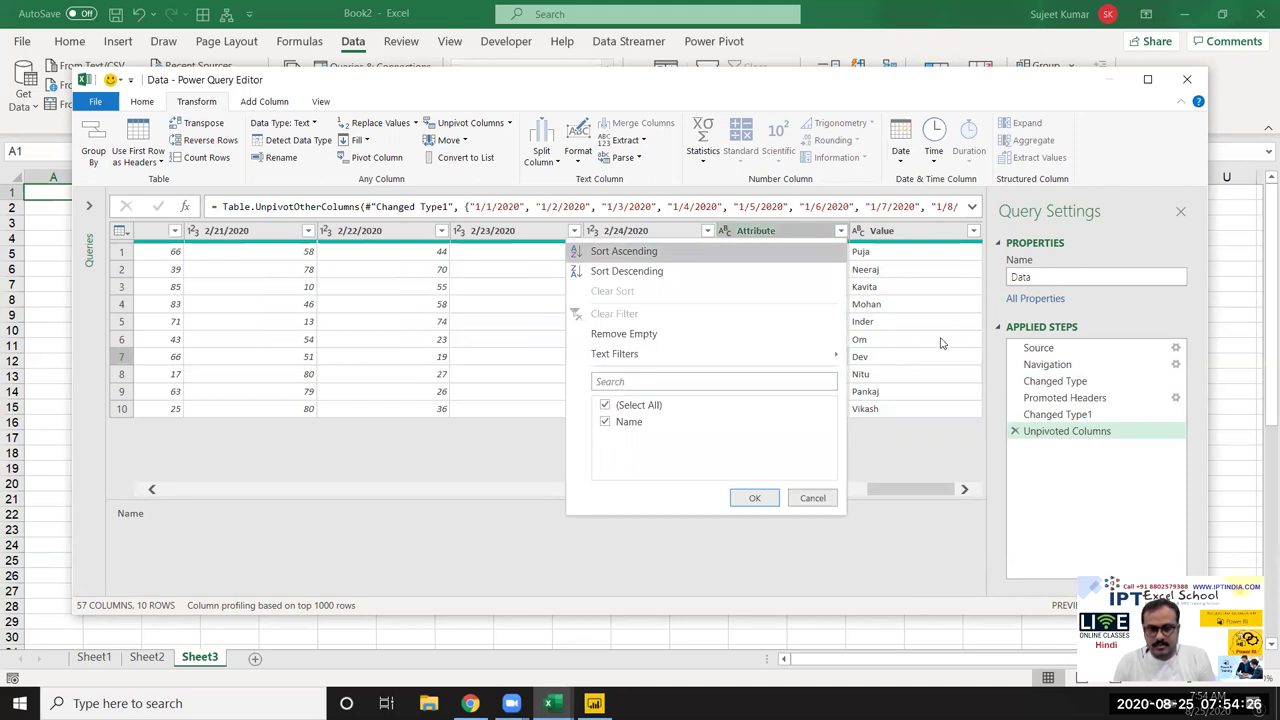
# Step: Try filtering Name out of Attribute, then delete the resulting Filtered Rows step
pyautogui.click(755, 498)
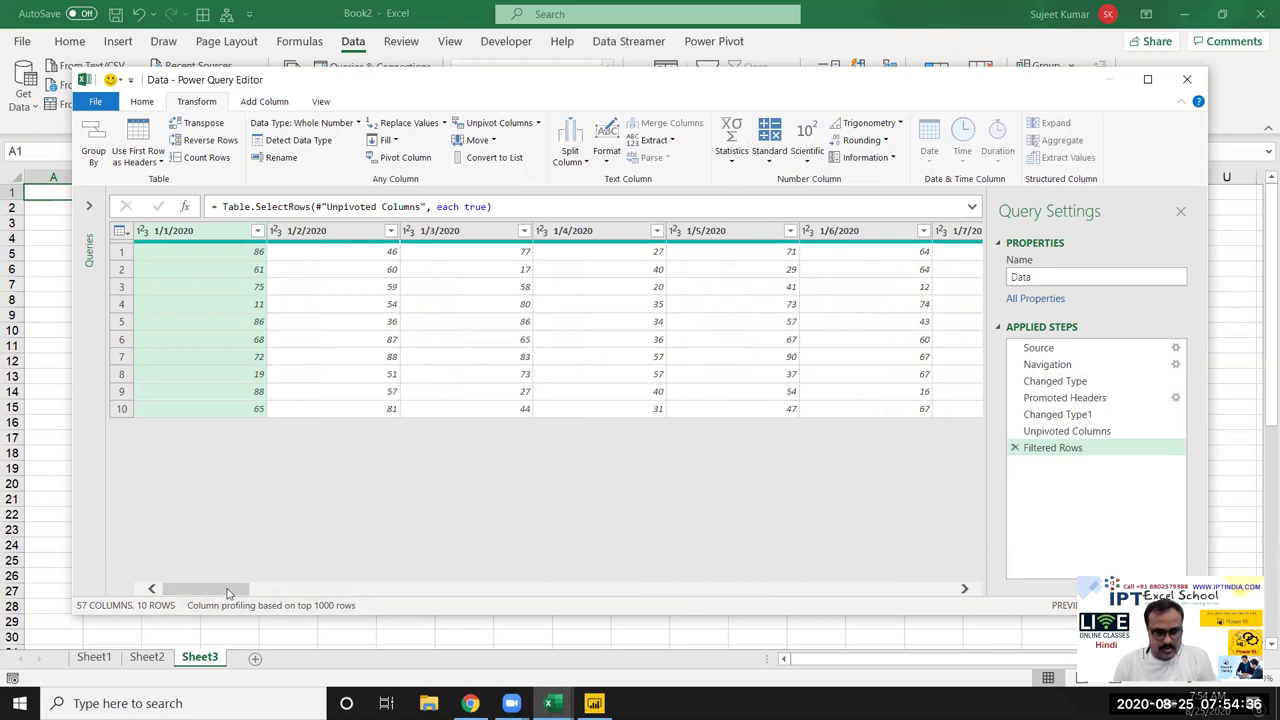
pyautogui.moveTo(234, 593); pyautogui.dragTo(1047, 617)
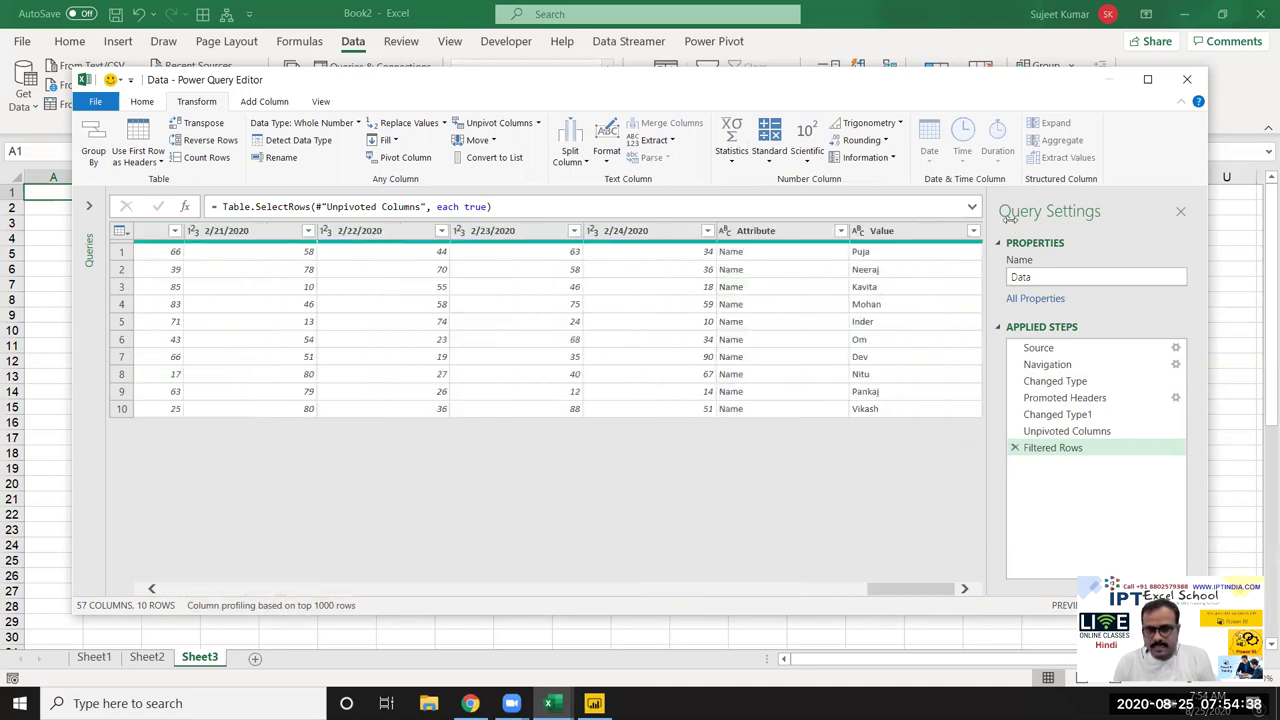
pyautogui.click(840, 231)
pyautogui.click(604, 405)
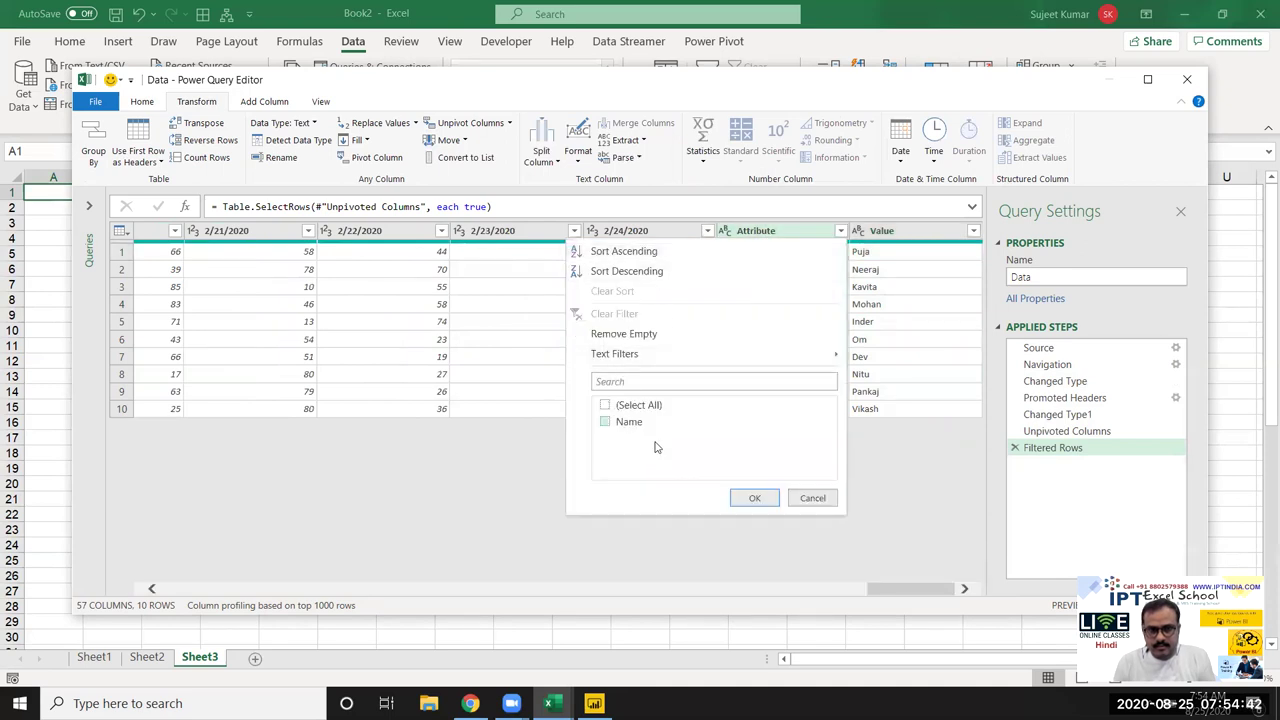
pyautogui.click(755, 498)
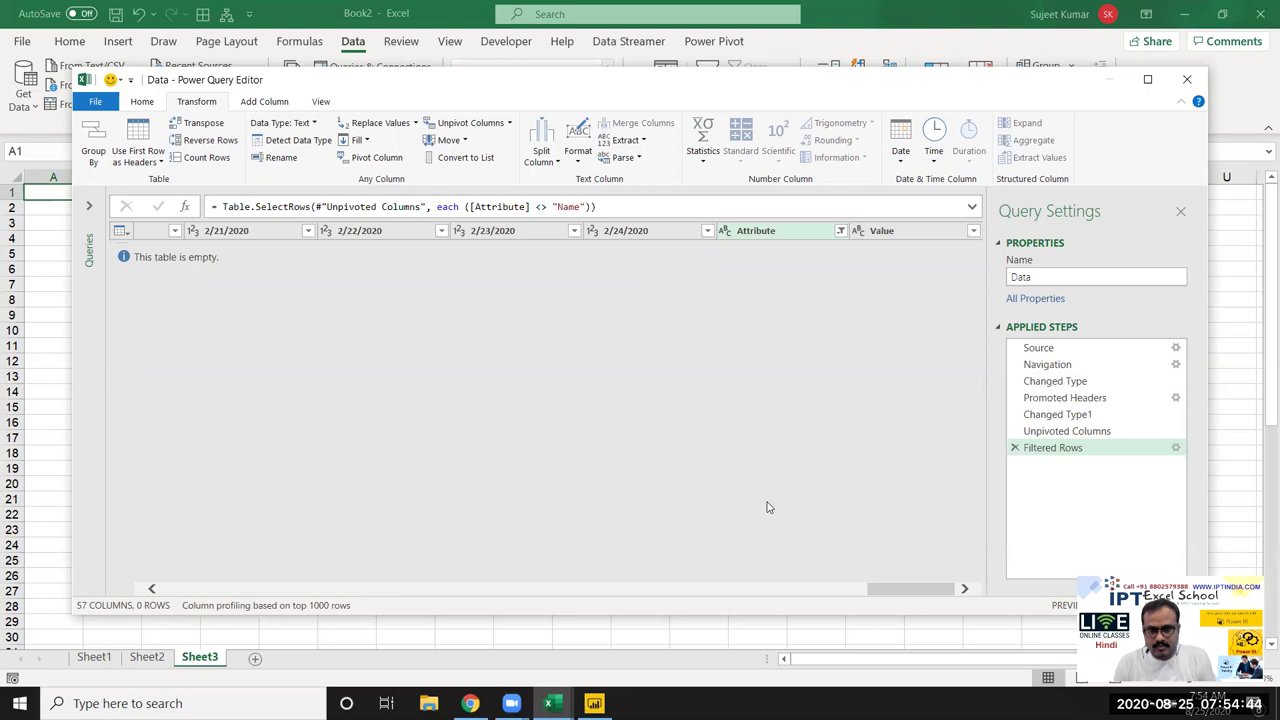
pyautogui.click(1014, 447)
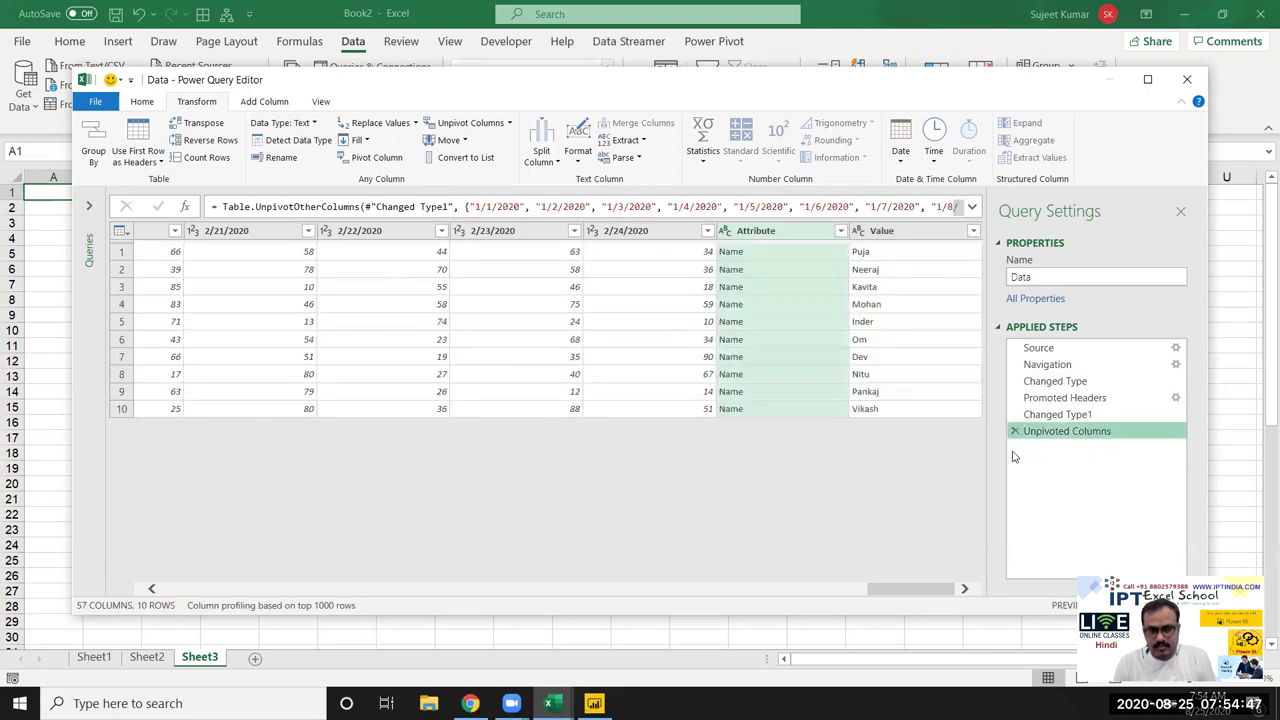
# Step: Look through the Value column's filter list and close it without changes
pyautogui.click(754, 304)
pyautogui.click(973, 232)
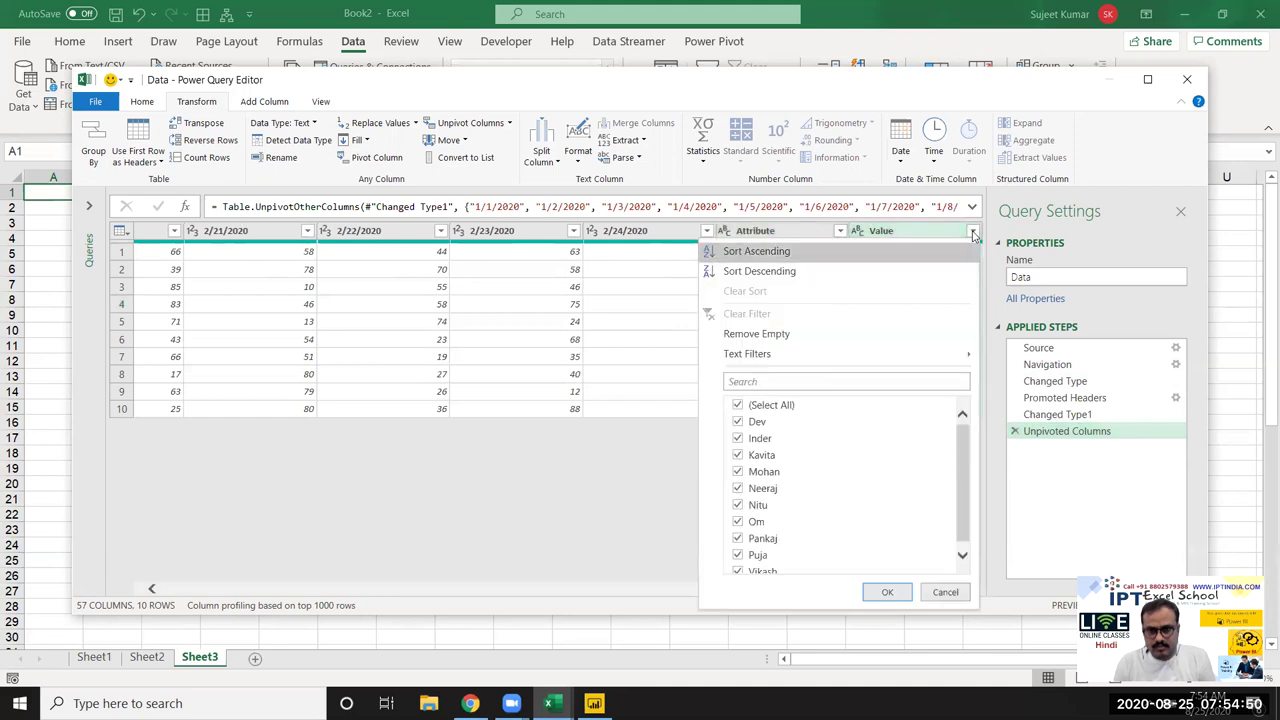
pyautogui.scroll(-1, 914, 491)
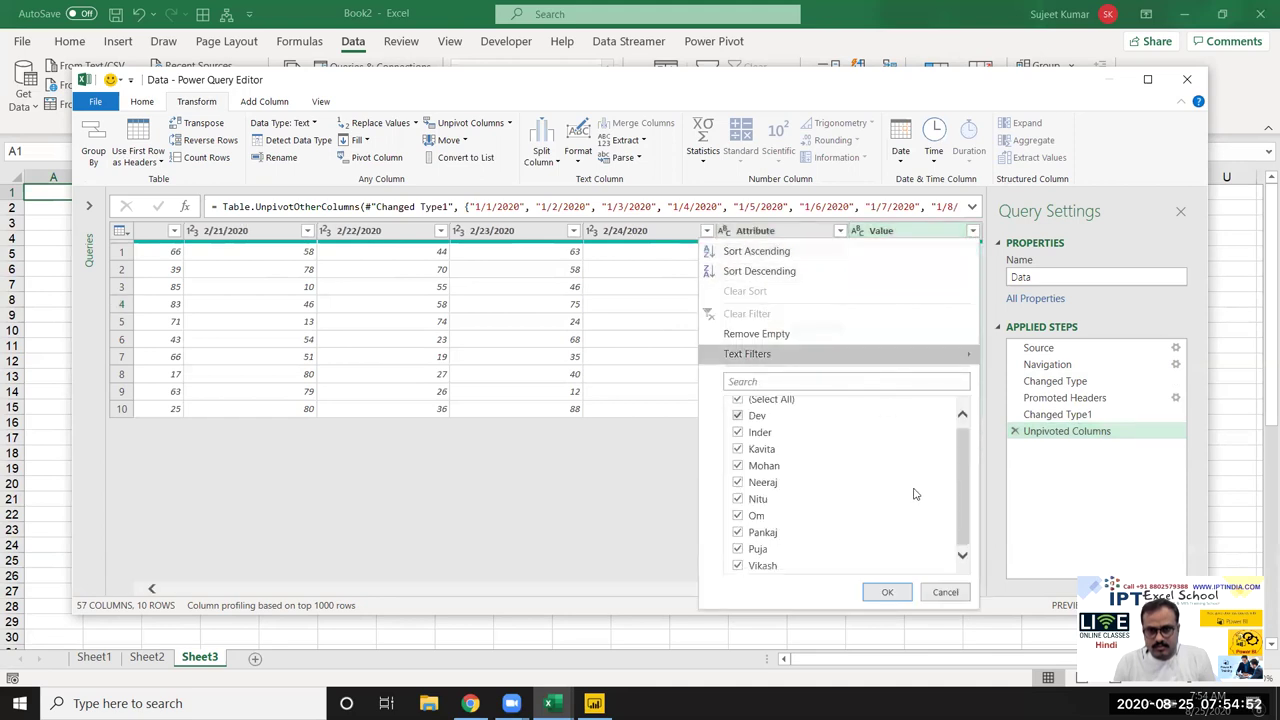
pyautogui.click(425, 336)
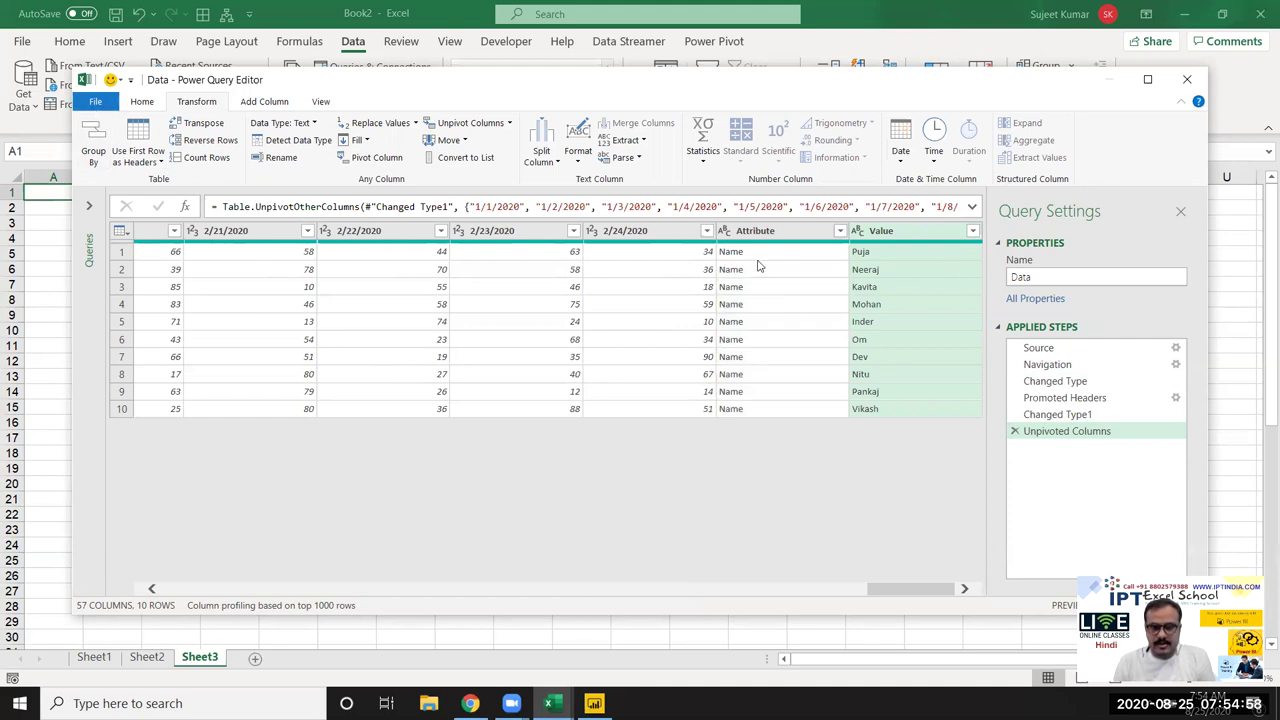
pyautogui.click(786, 305)
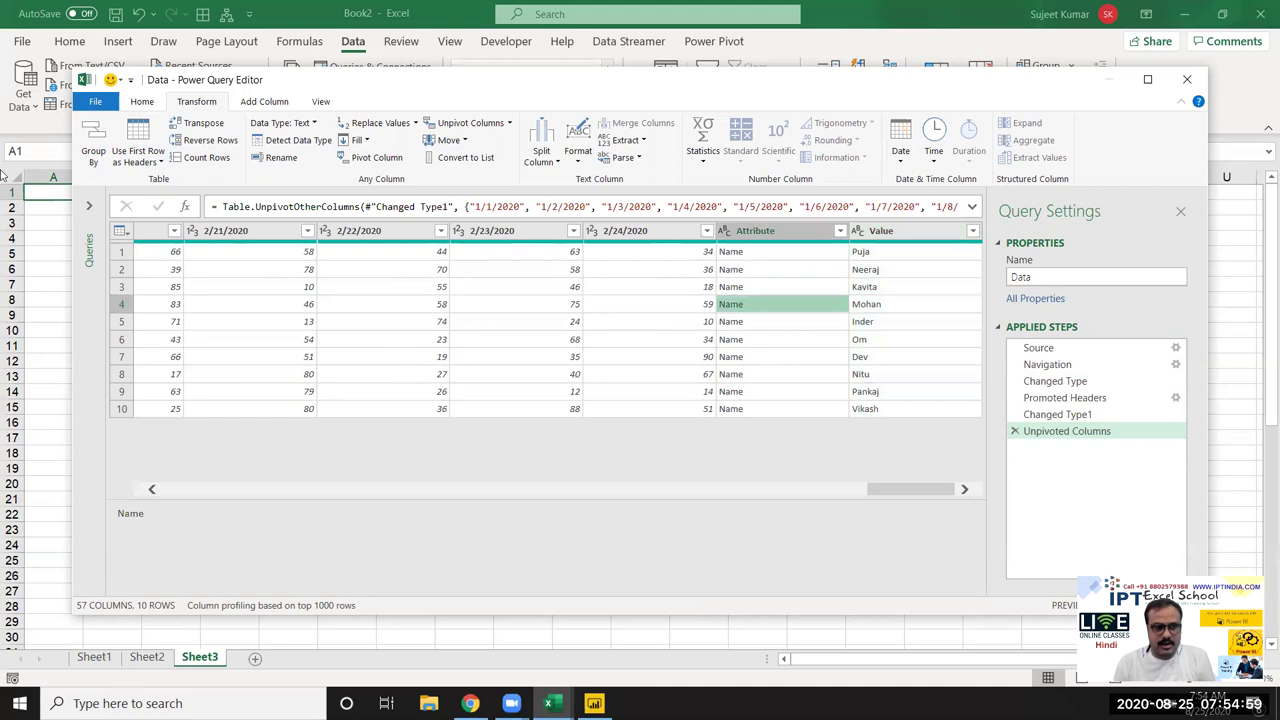
# Step: Close & Load the Data query onto Sheet4 and check the table's first and last columns
pyautogui.scroll(1, 99, 145)
pyautogui.click(98, 145)
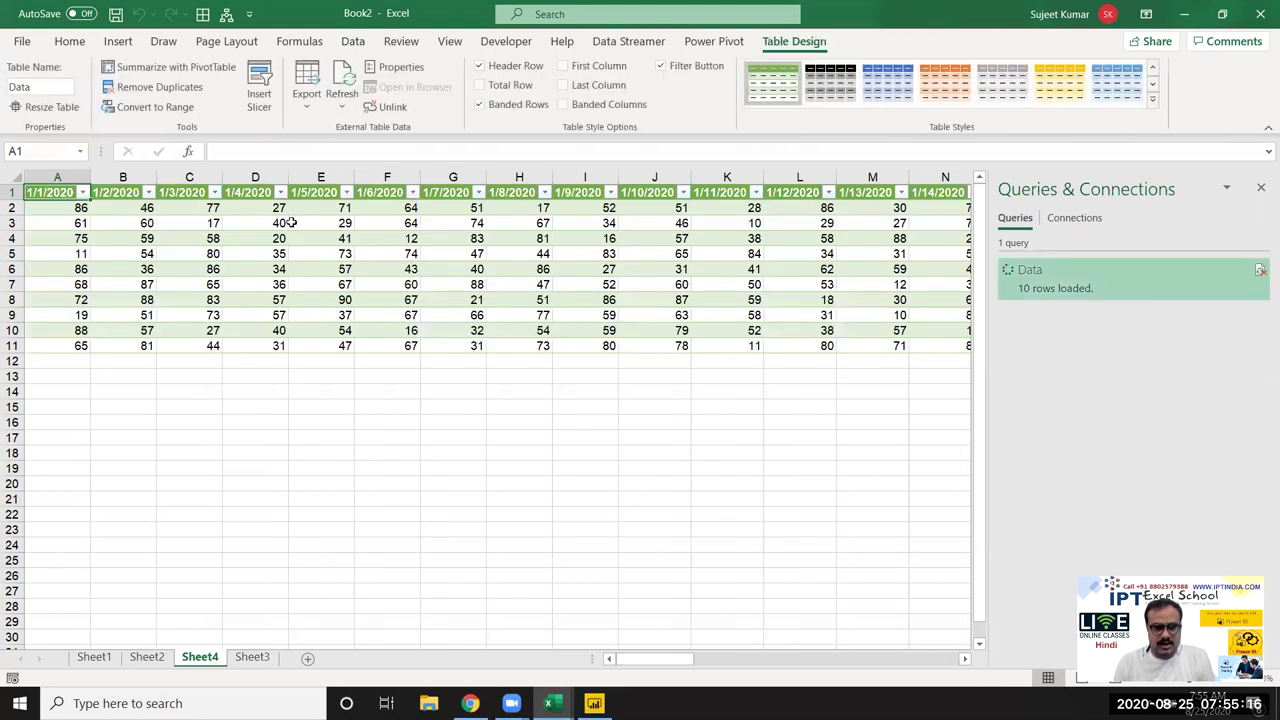
pyautogui.click(290, 224)
pyautogui.press('Home')
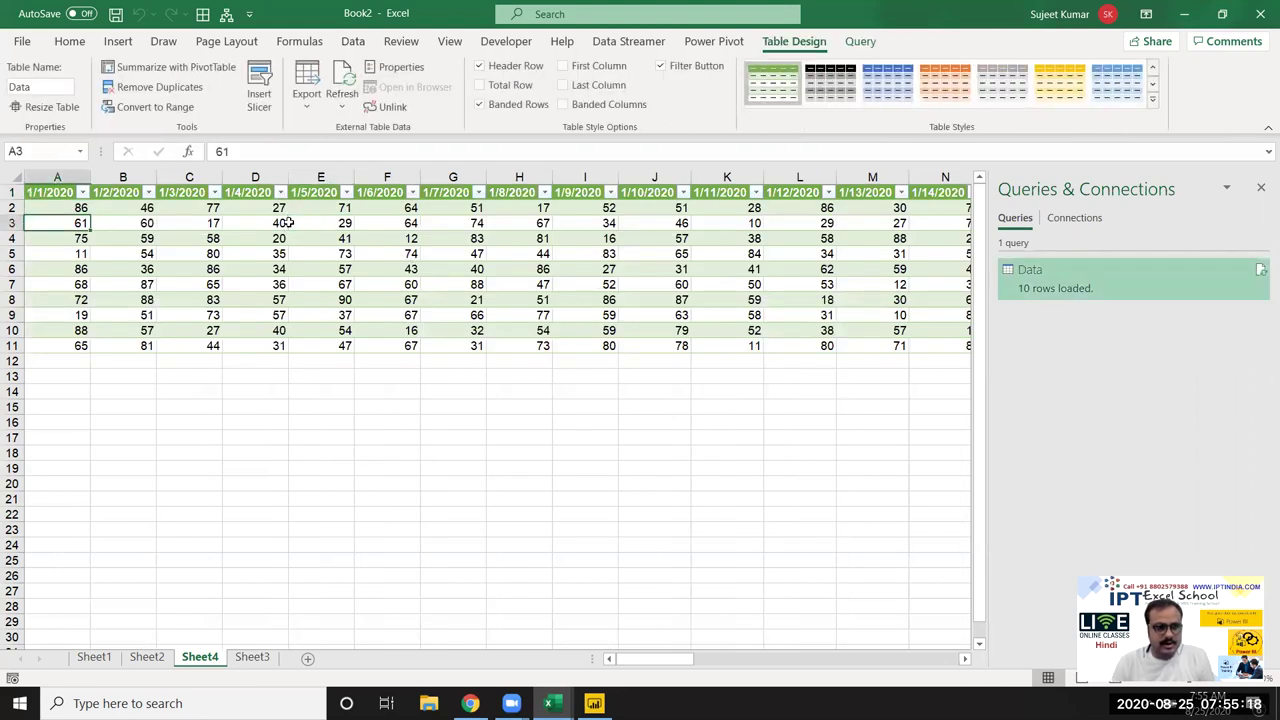
pyautogui.hotkey('ctrl', 'Right')
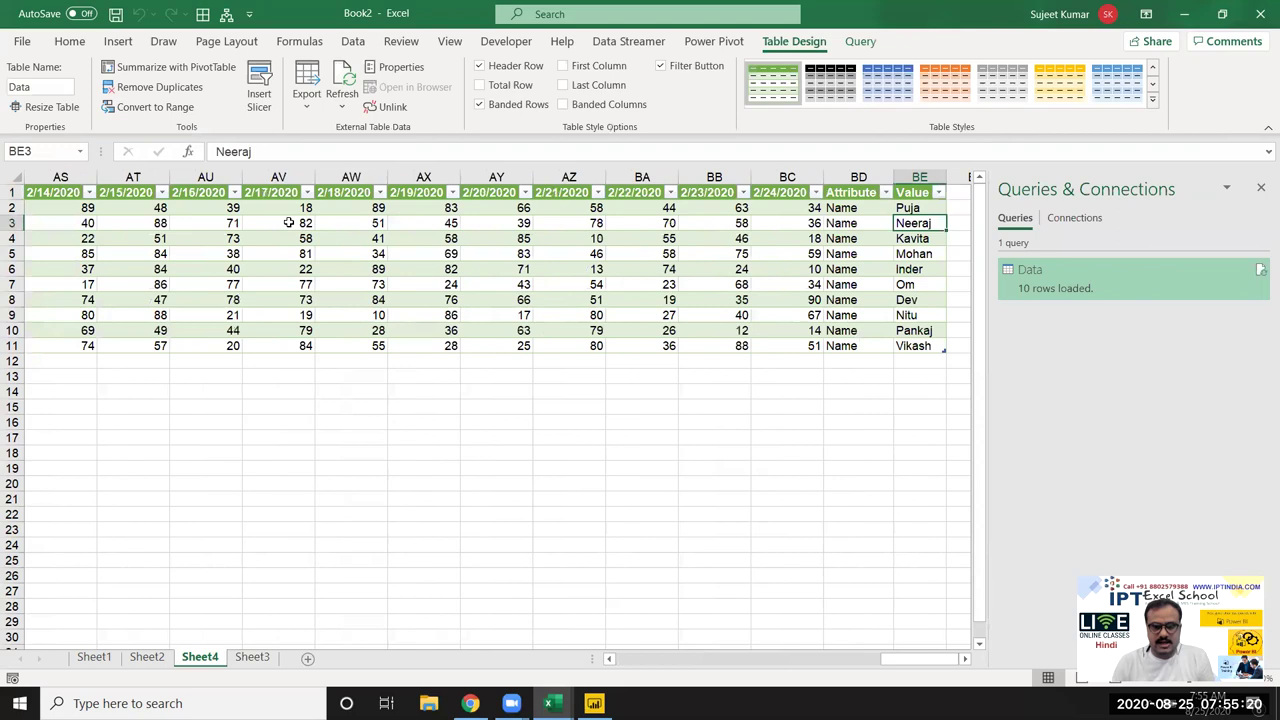
pyautogui.hotkey('ctrl', 'Left')
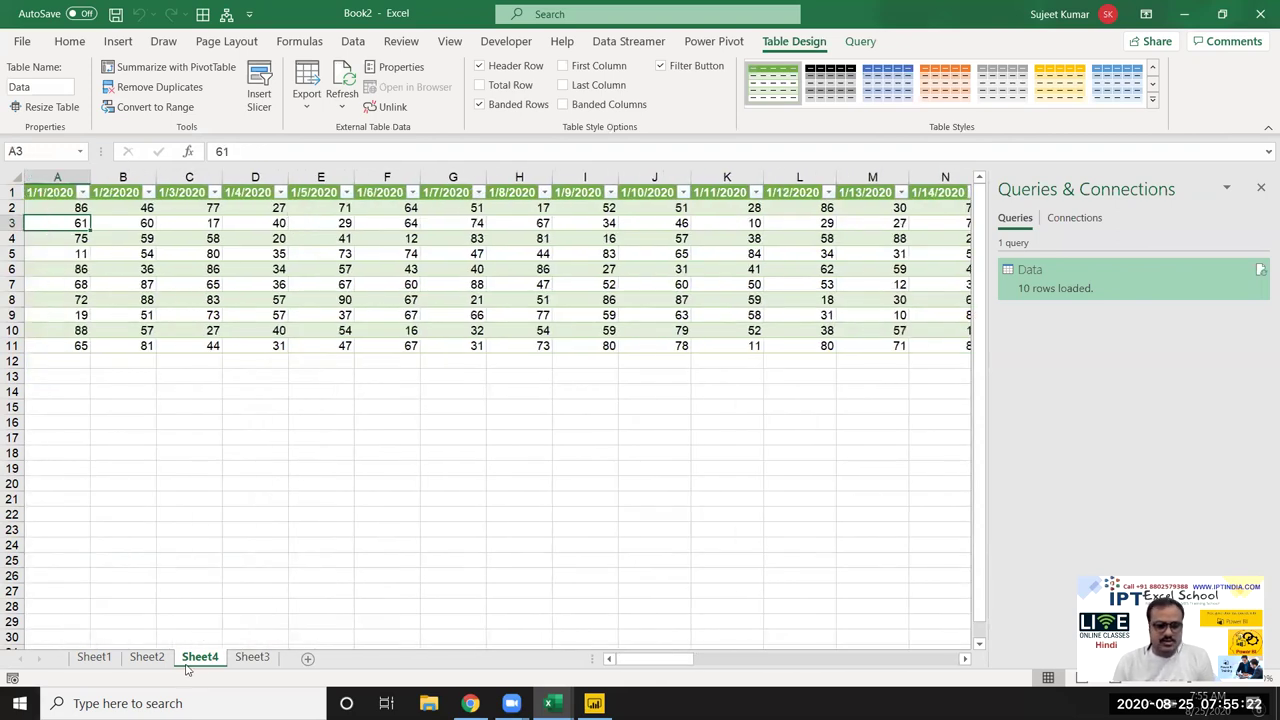
# Step: Delete Sheet4, confirming the permanent deletion
pyautogui.rightClick(201, 665)
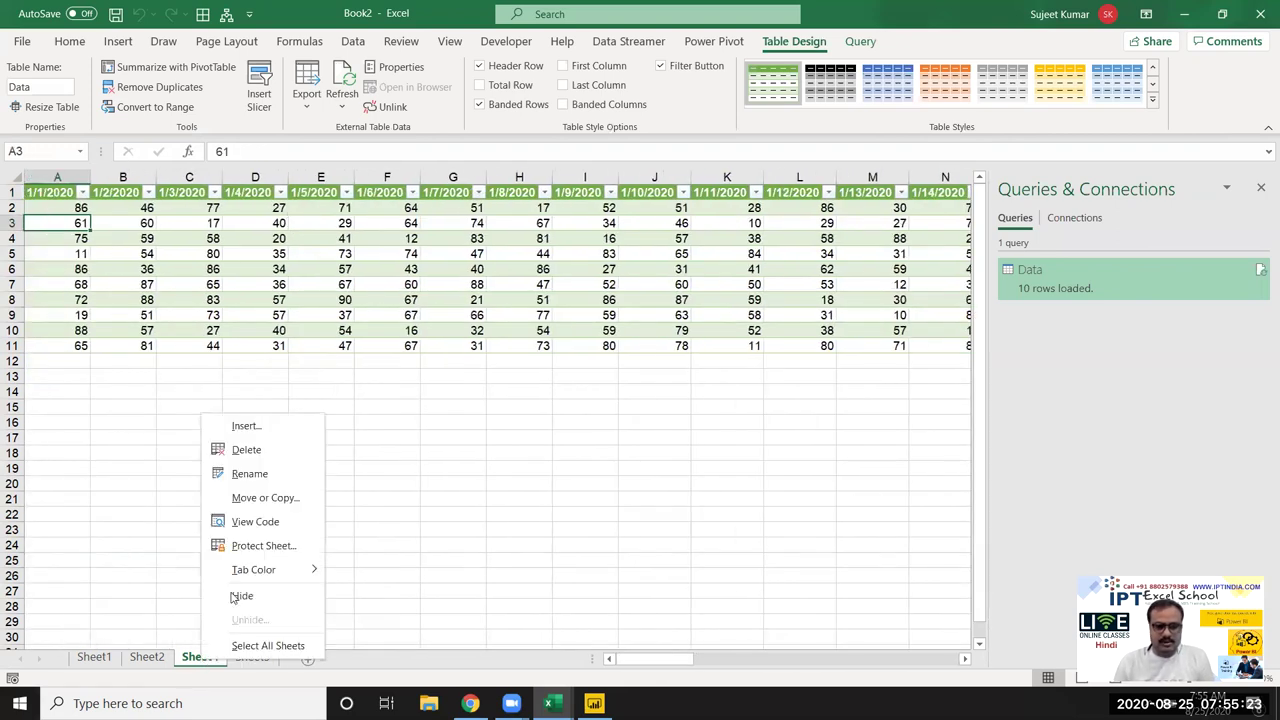
pyautogui.click(261, 459)
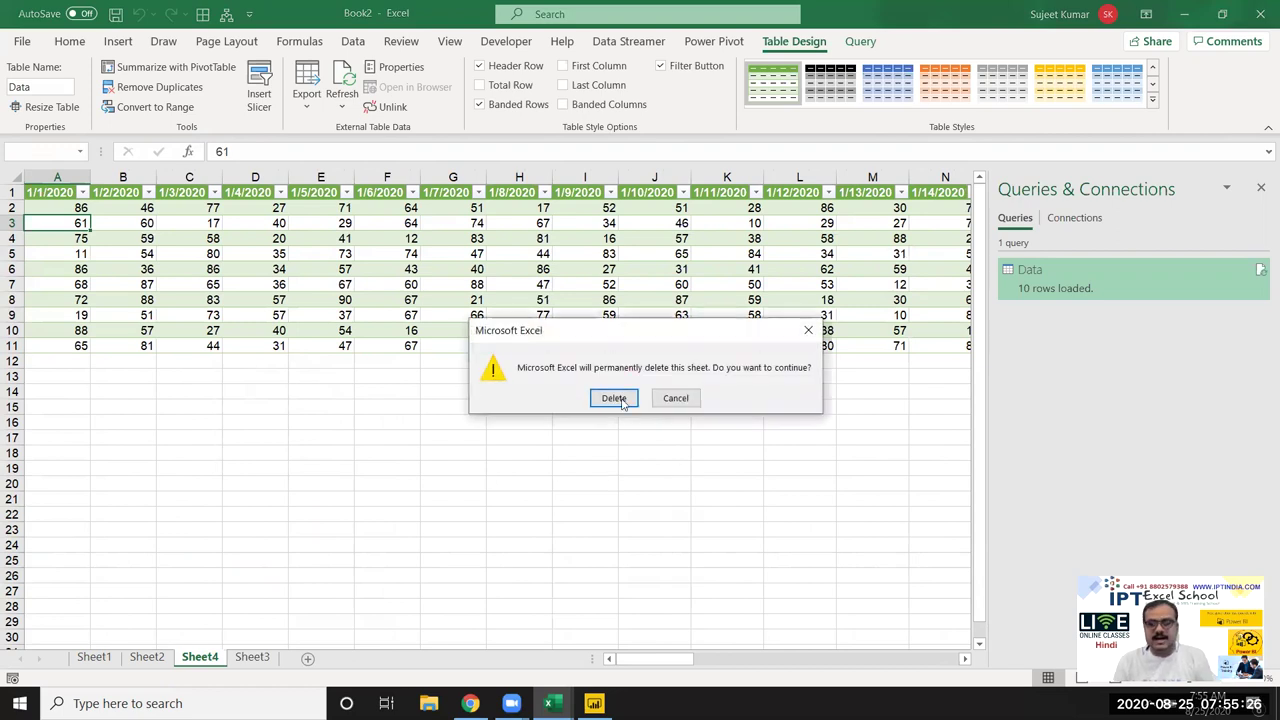
pyautogui.click(617, 398)
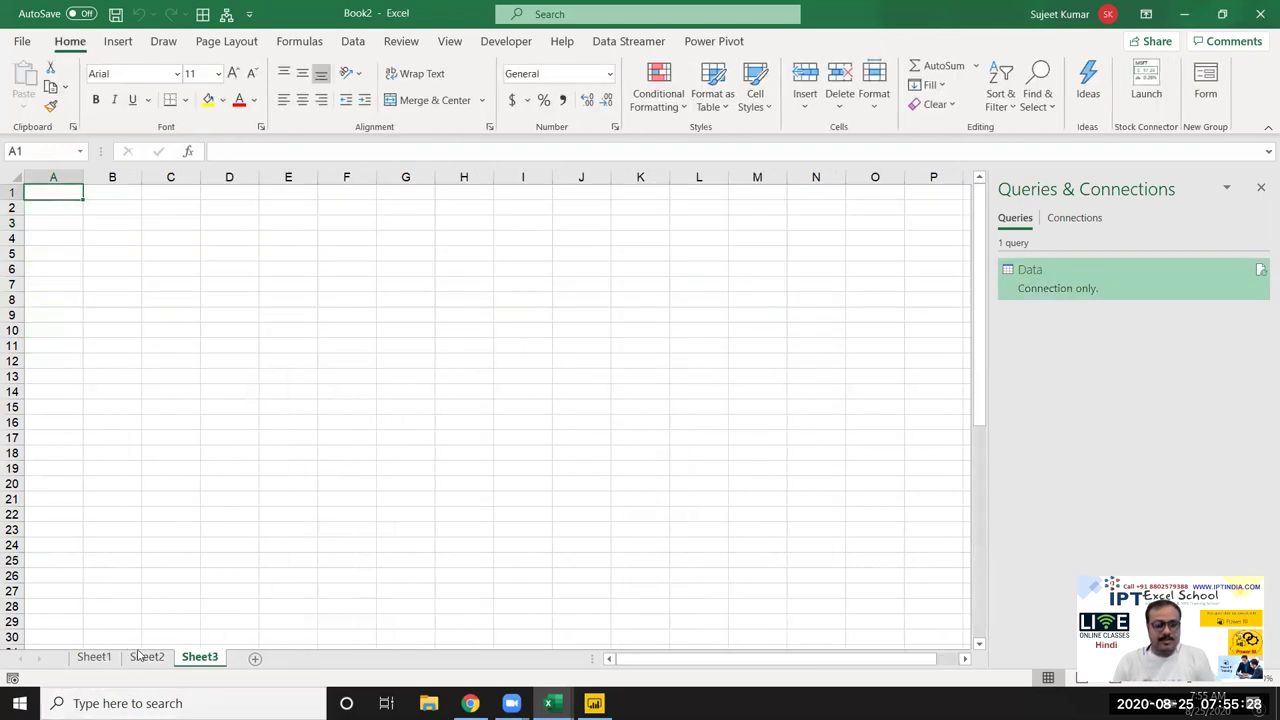
pyautogui.click(147, 657)
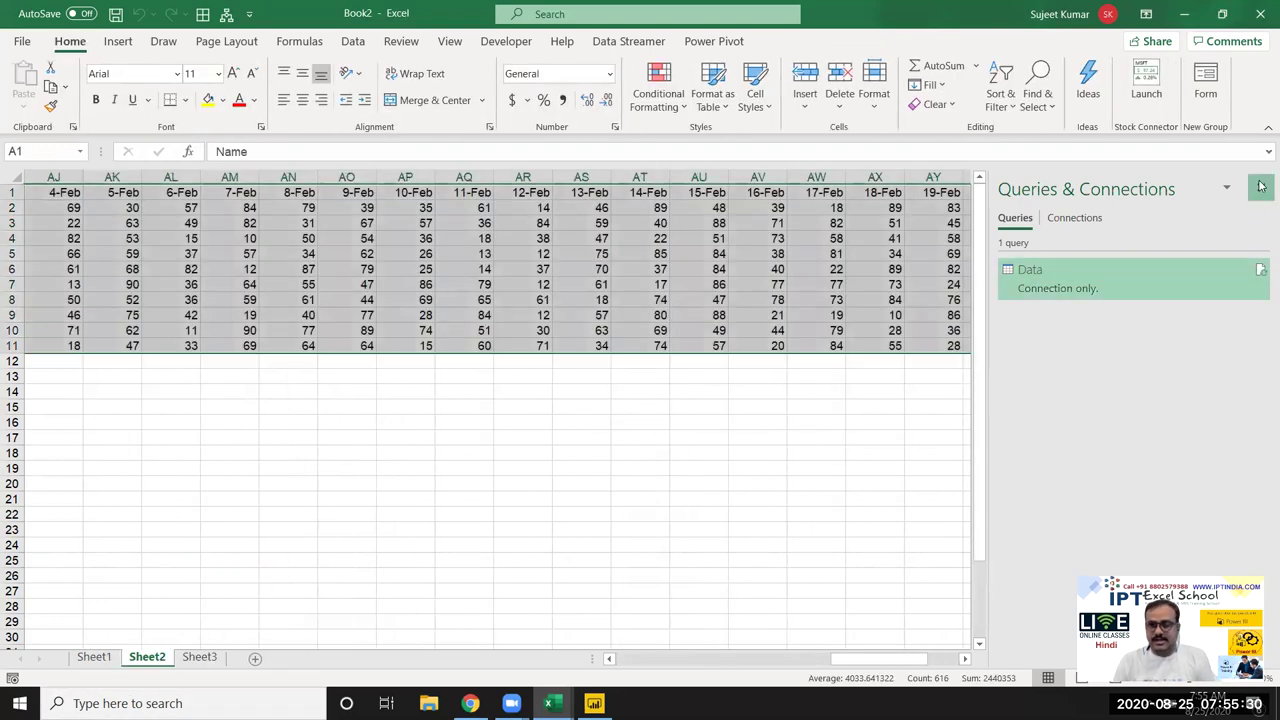
pyautogui.click(1260, 187)
pyautogui.click(930, 206)
pyautogui.hotkey('ctrl', 'Left')
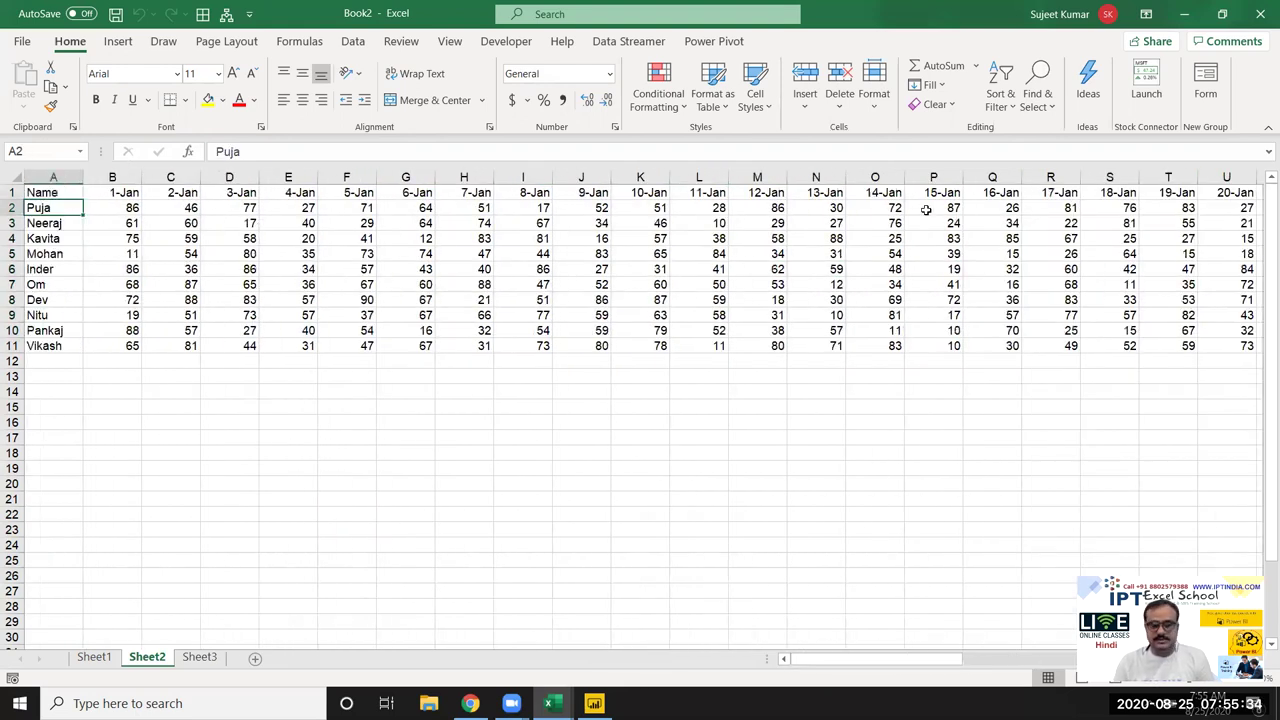
pyautogui.moveTo(76, 185); pyautogui.dragTo(898, 330)
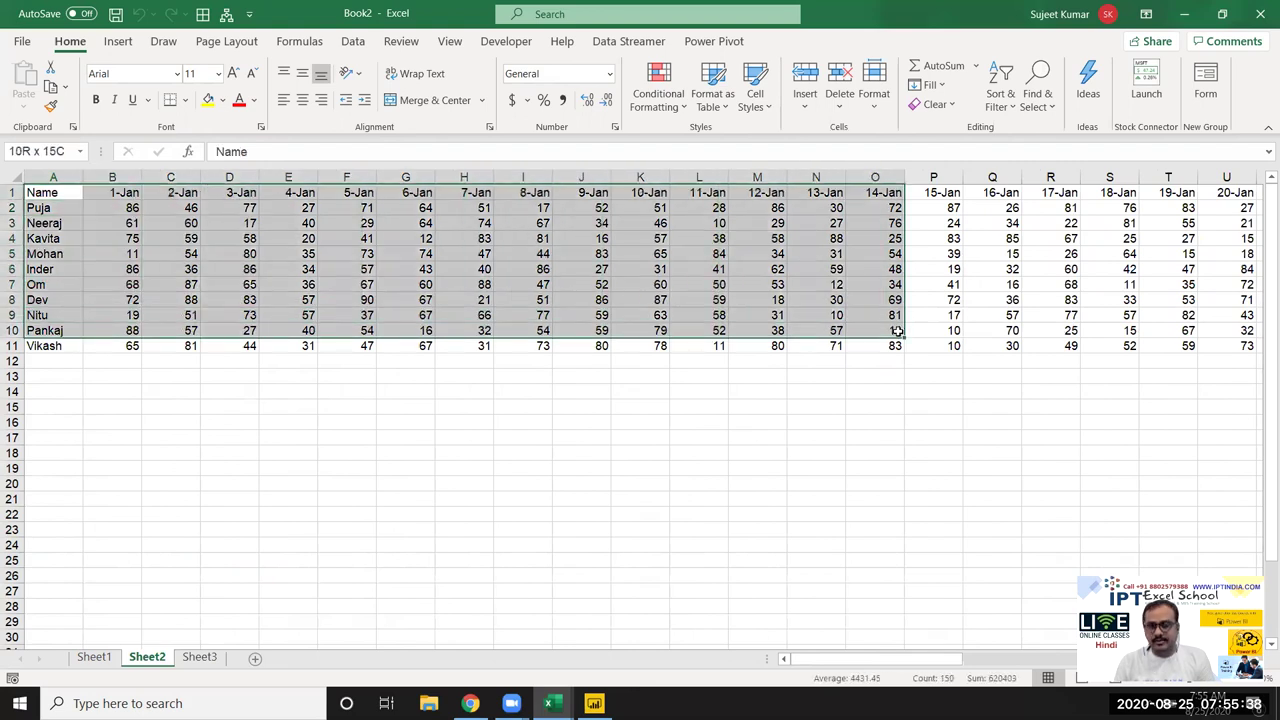
pyautogui.click(94, 657)
pyautogui.click(72, 208)
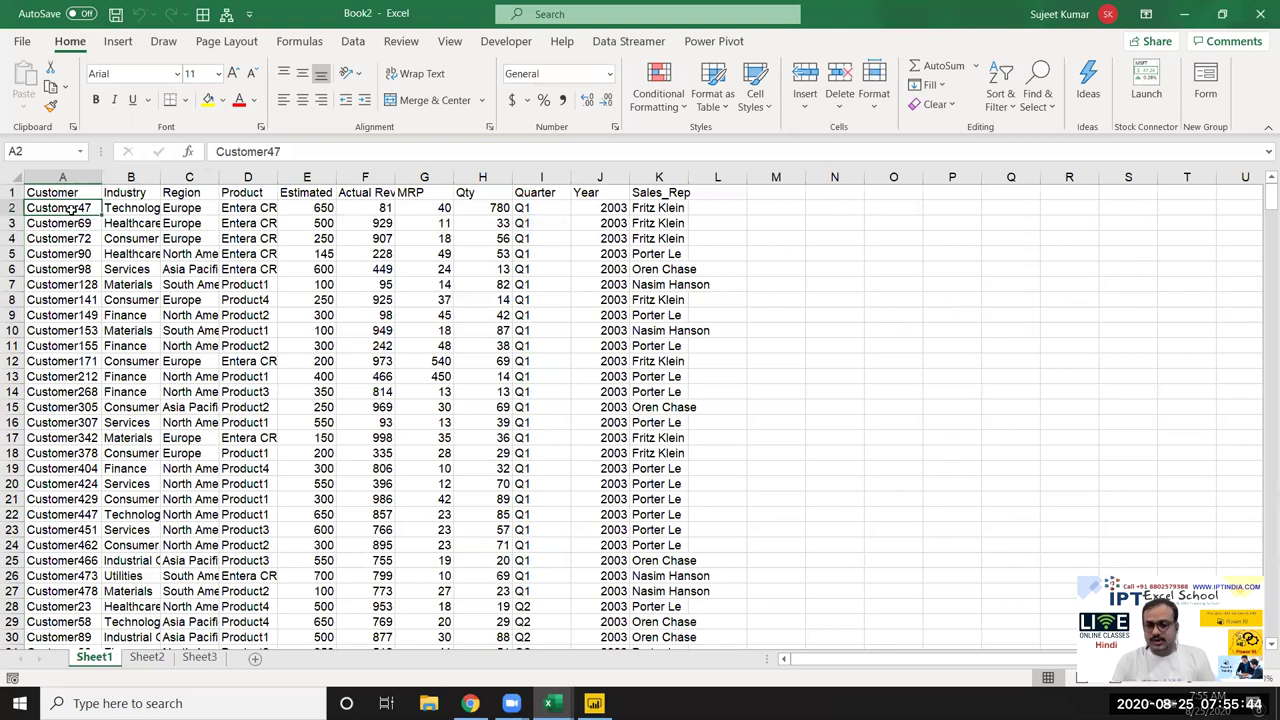
pyautogui.press('Up')
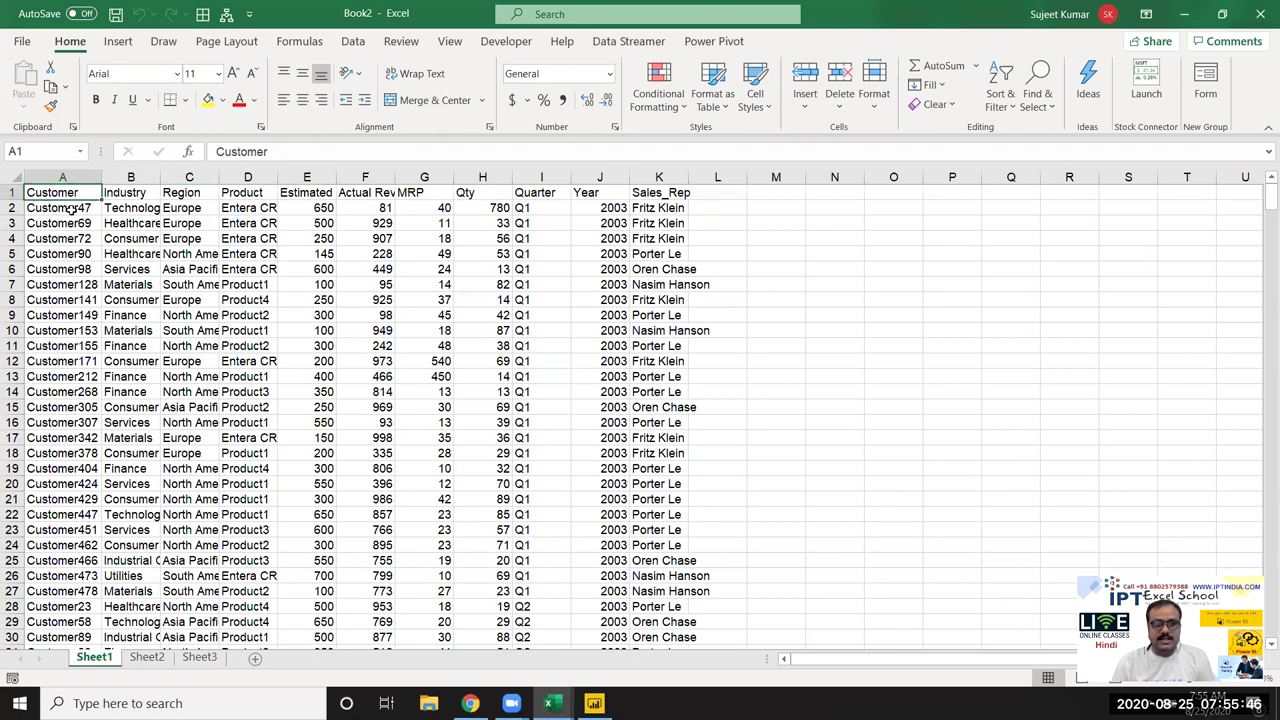
pyautogui.press('Right')
pyautogui.press('Right')
pyautogui.press('Right')
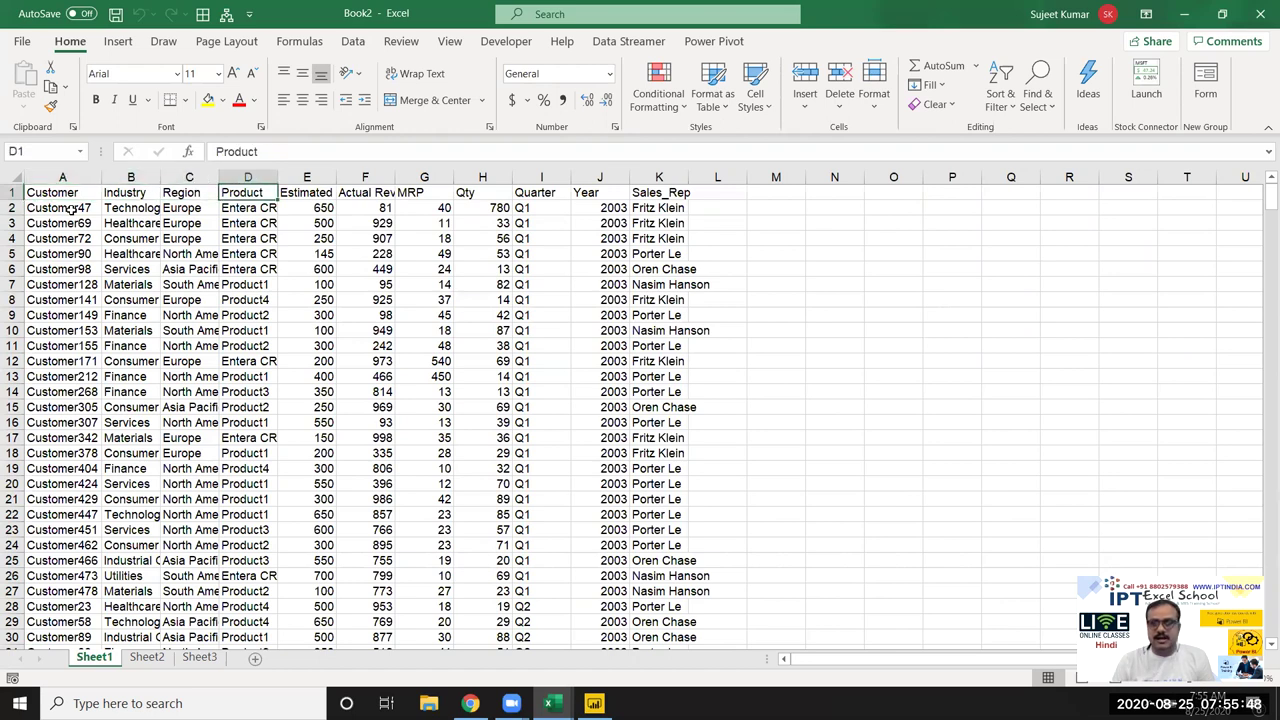
pyautogui.press('Right')
pyautogui.press('Right')
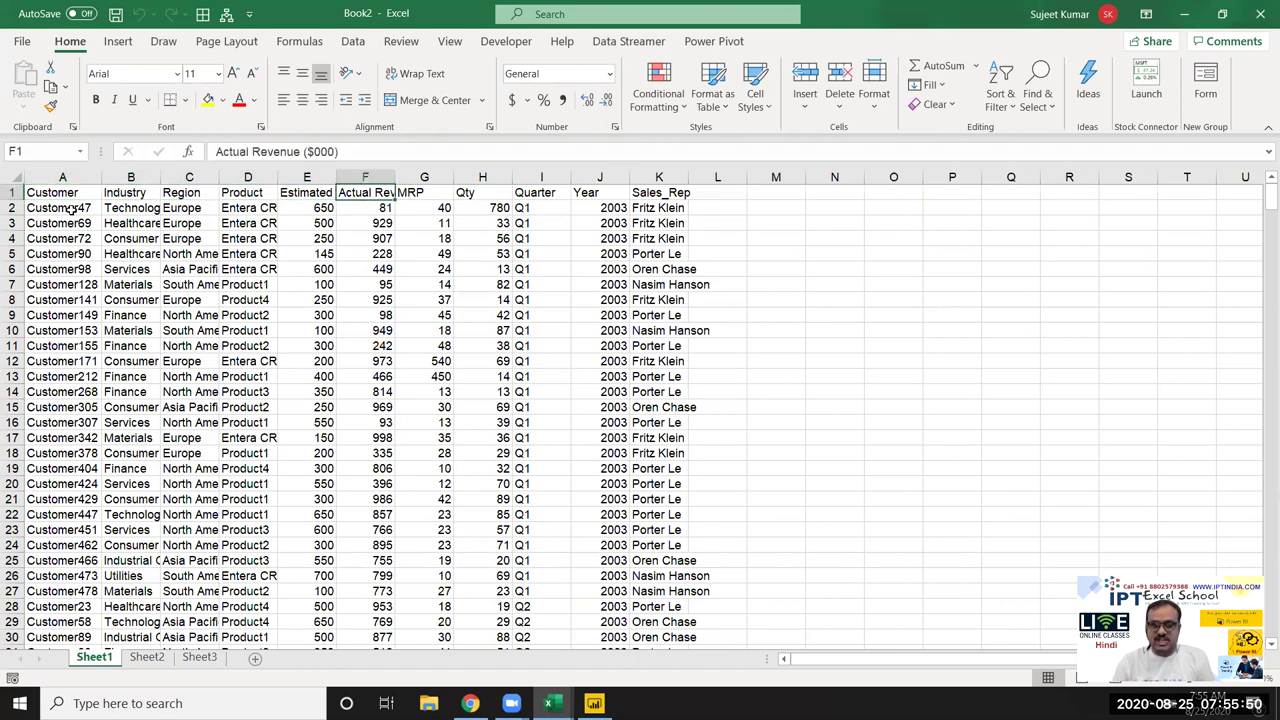
pyautogui.press('Right')
pyautogui.press('Right')
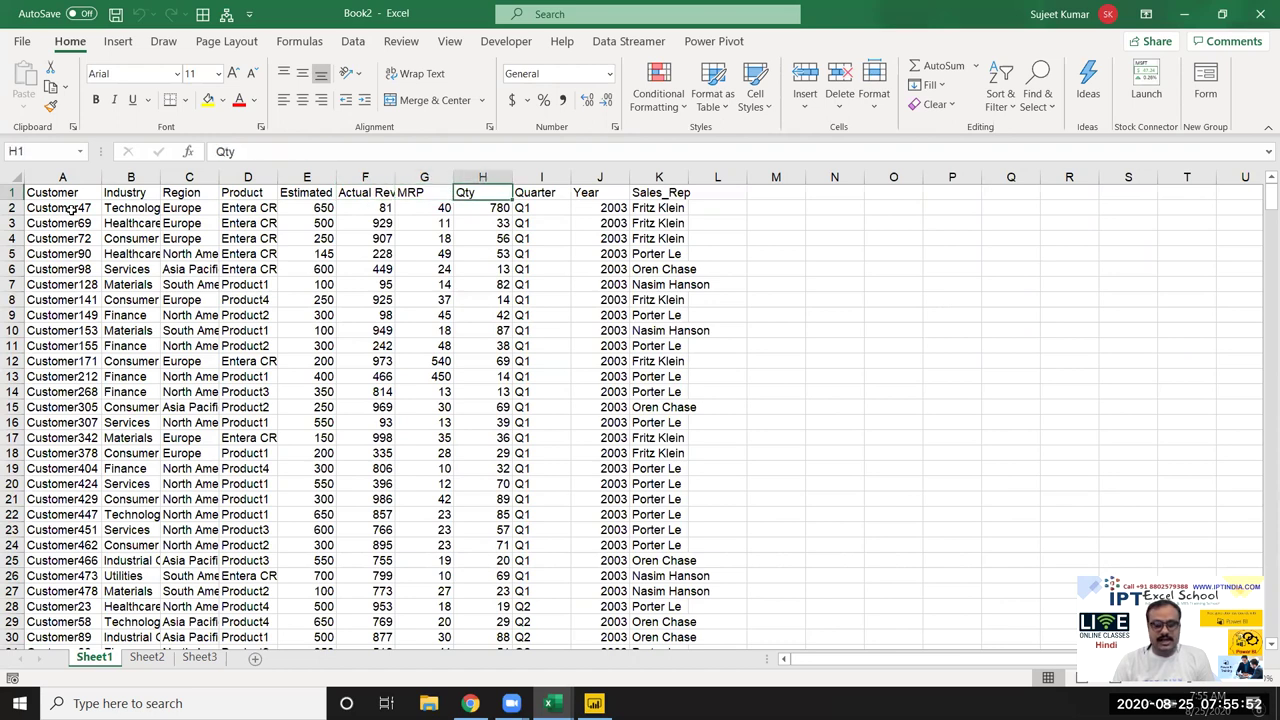
pyautogui.press('Right')
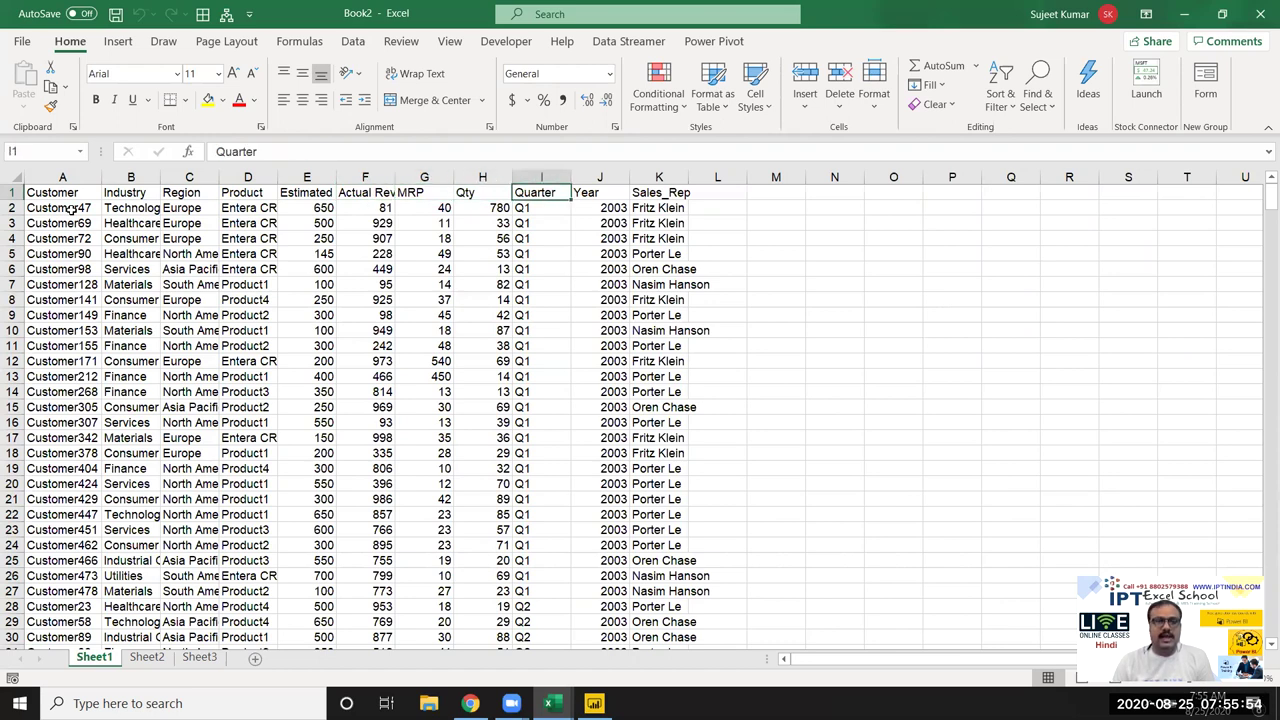
pyautogui.press('Right')
pyautogui.press('Right')
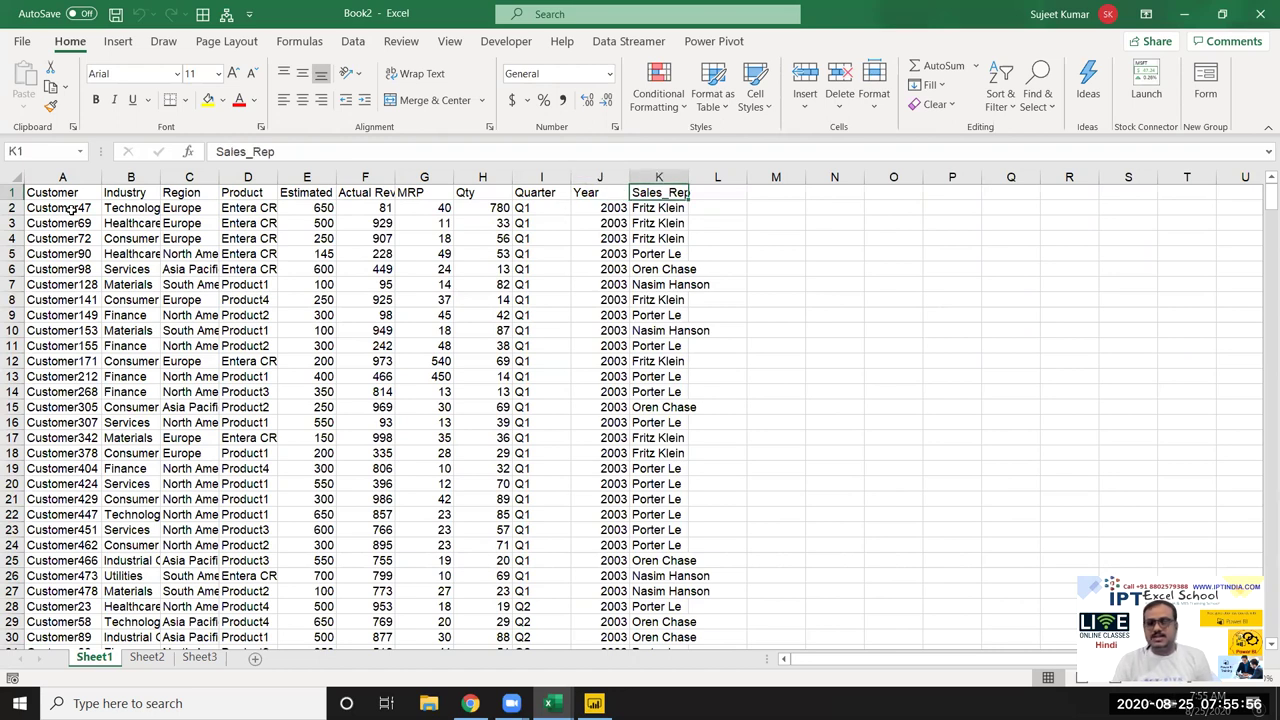
pyautogui.hotkey('ctrl', 'Down')
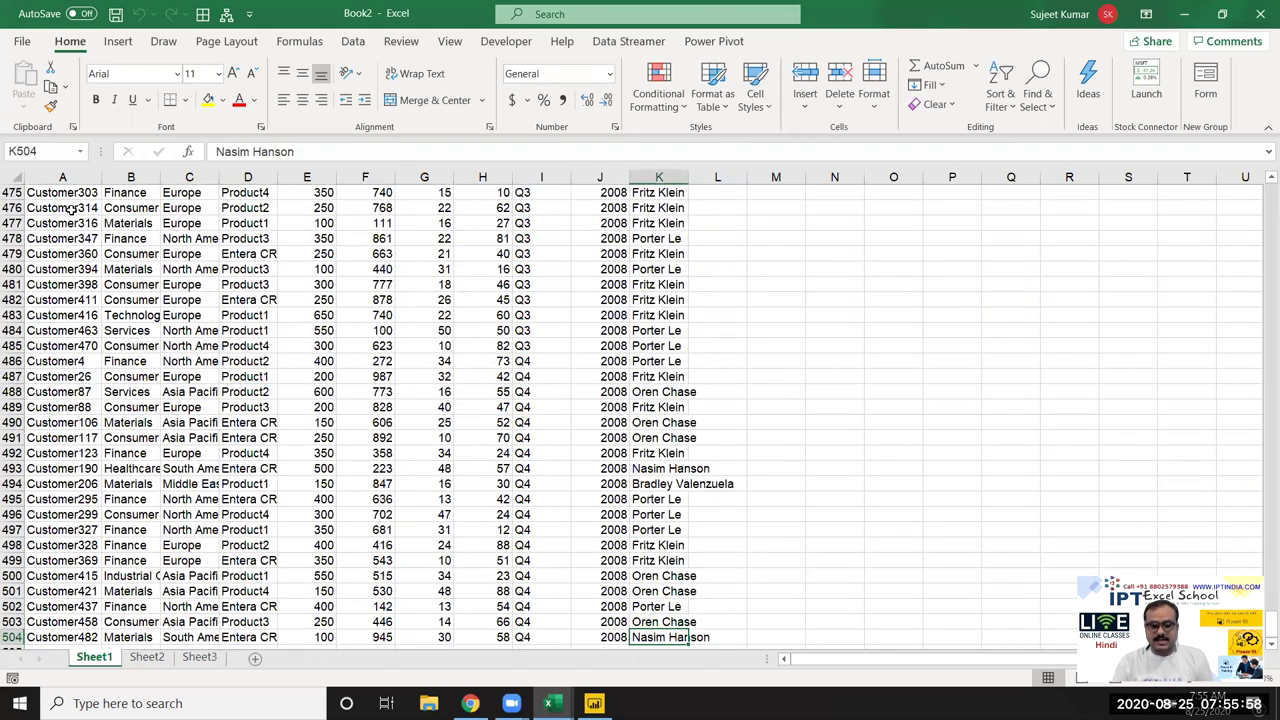
pyautogui.hotkey('ctrl', 'Left')
pyautogui.hotkey('ctrl', 'Up')
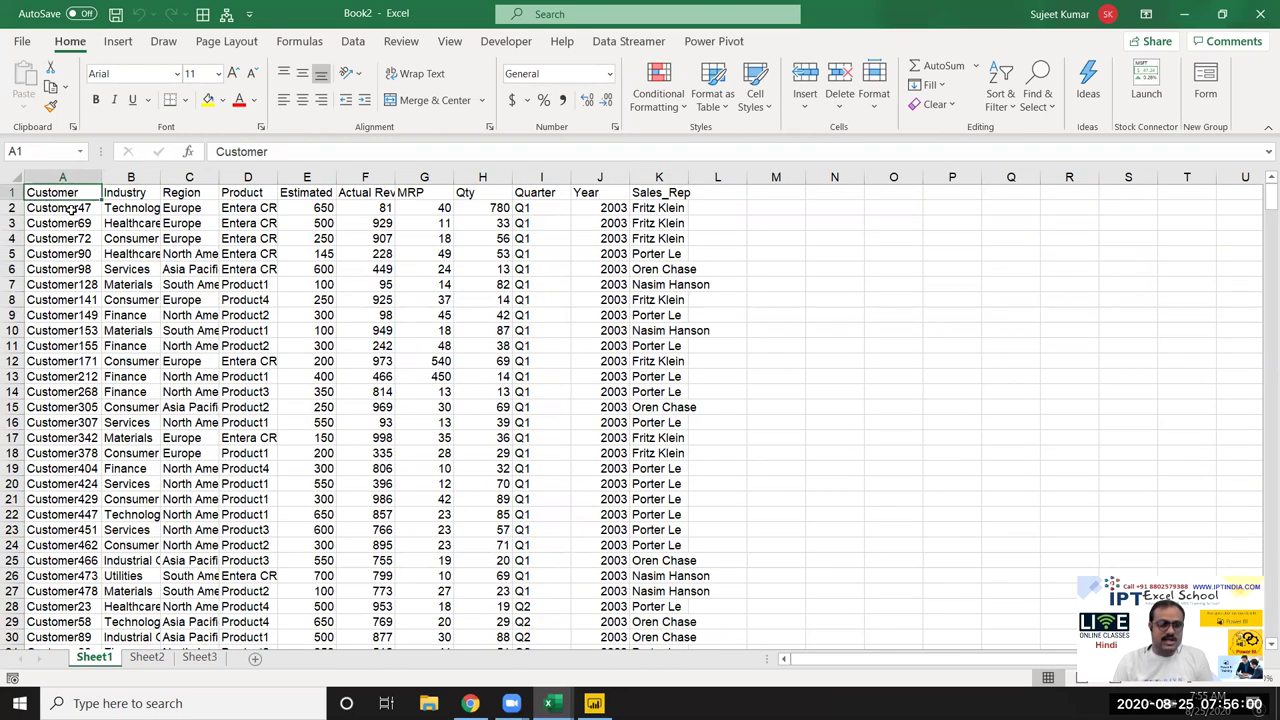
pyautogui.press('Right')
pyautogui.press('Right')
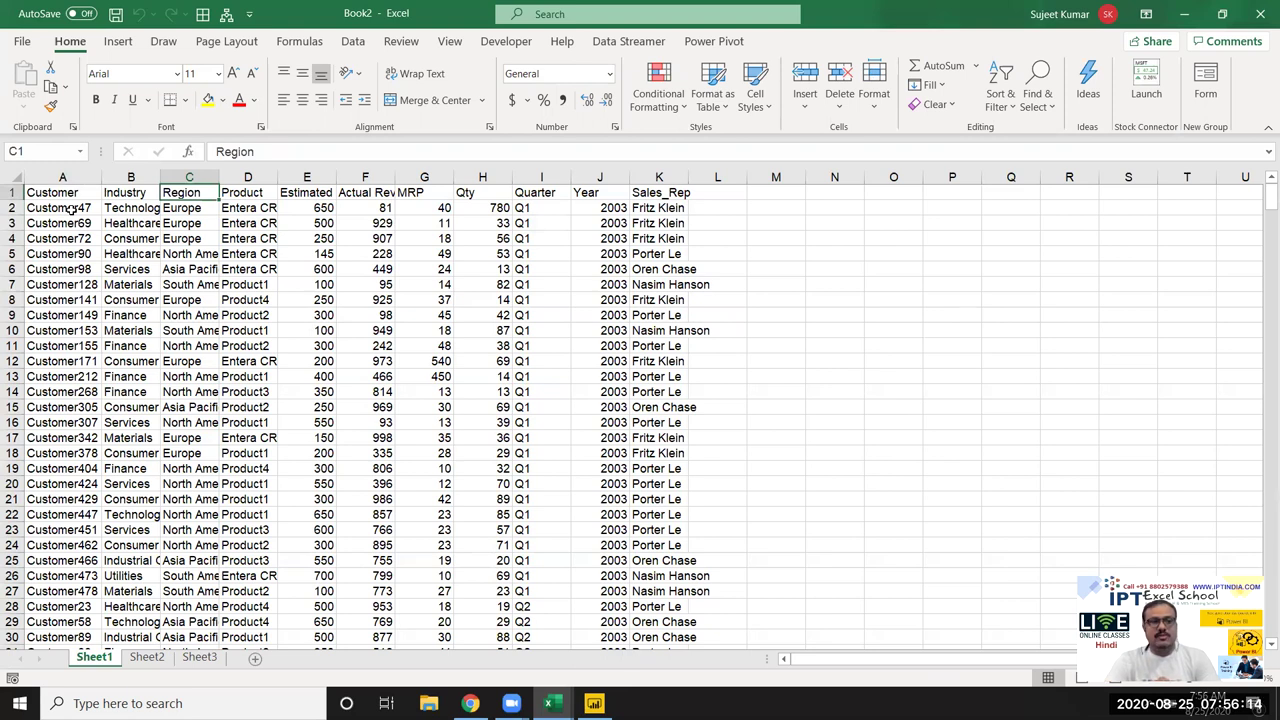
pyautogui.click(181, 174)
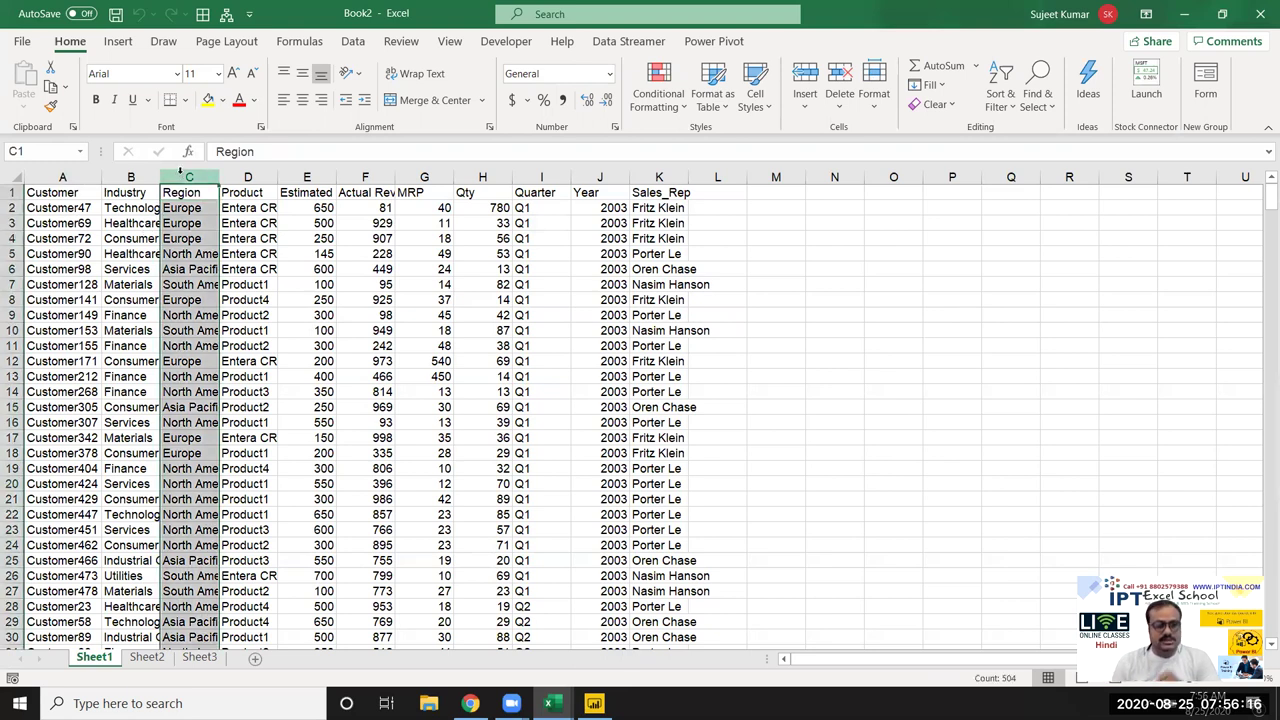
pyautogui.click(424, 177)
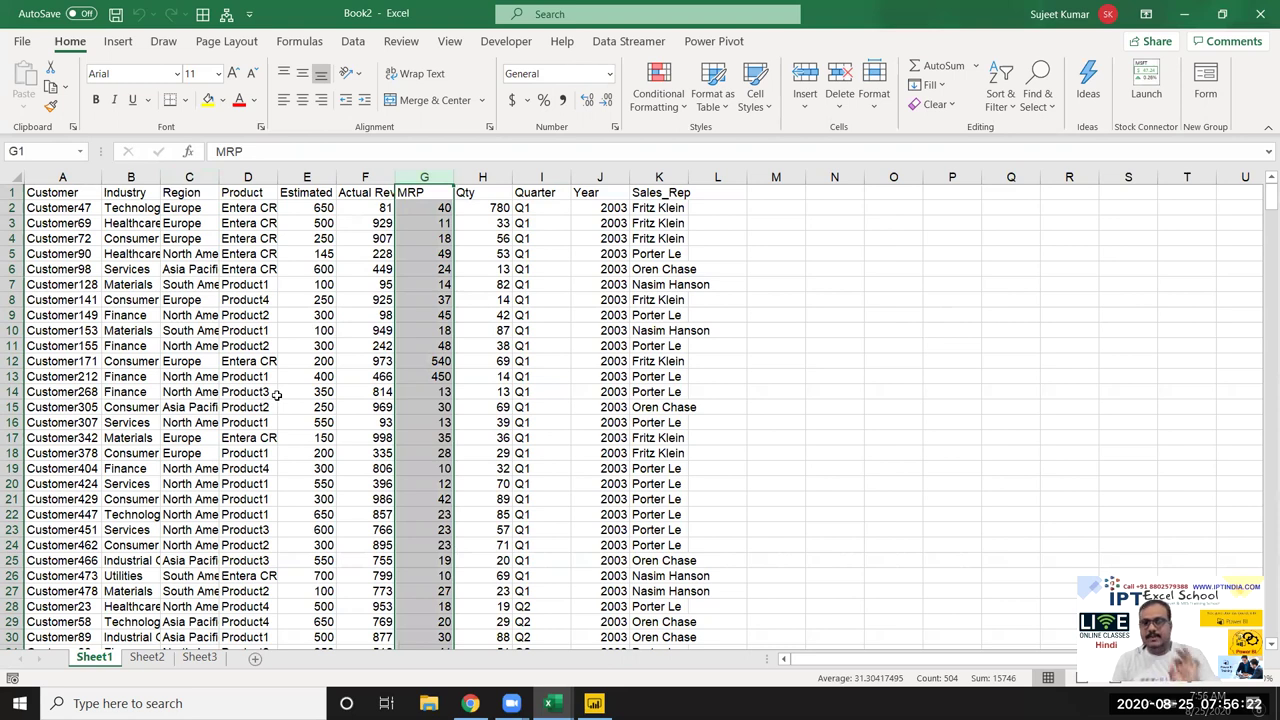
pyautogui.click(200, 284)
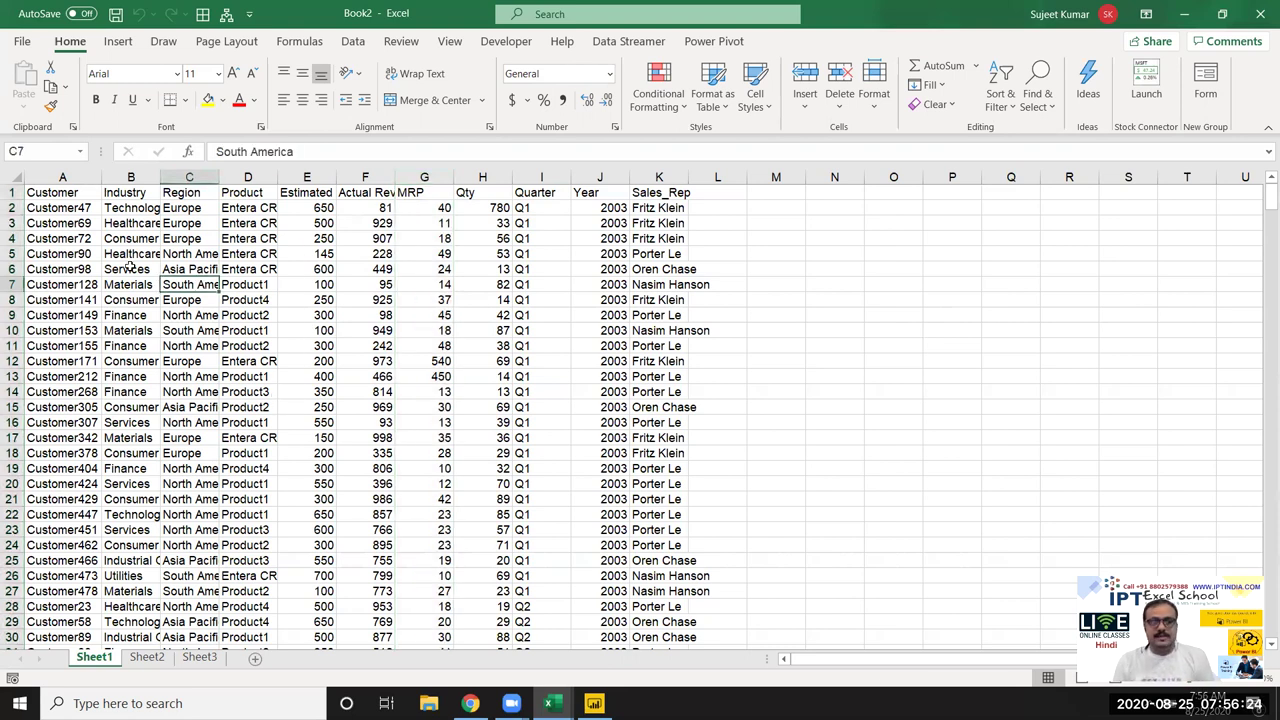
pyautogui.moveTo(55, 197); pyautogui.dragTo(660, 192)
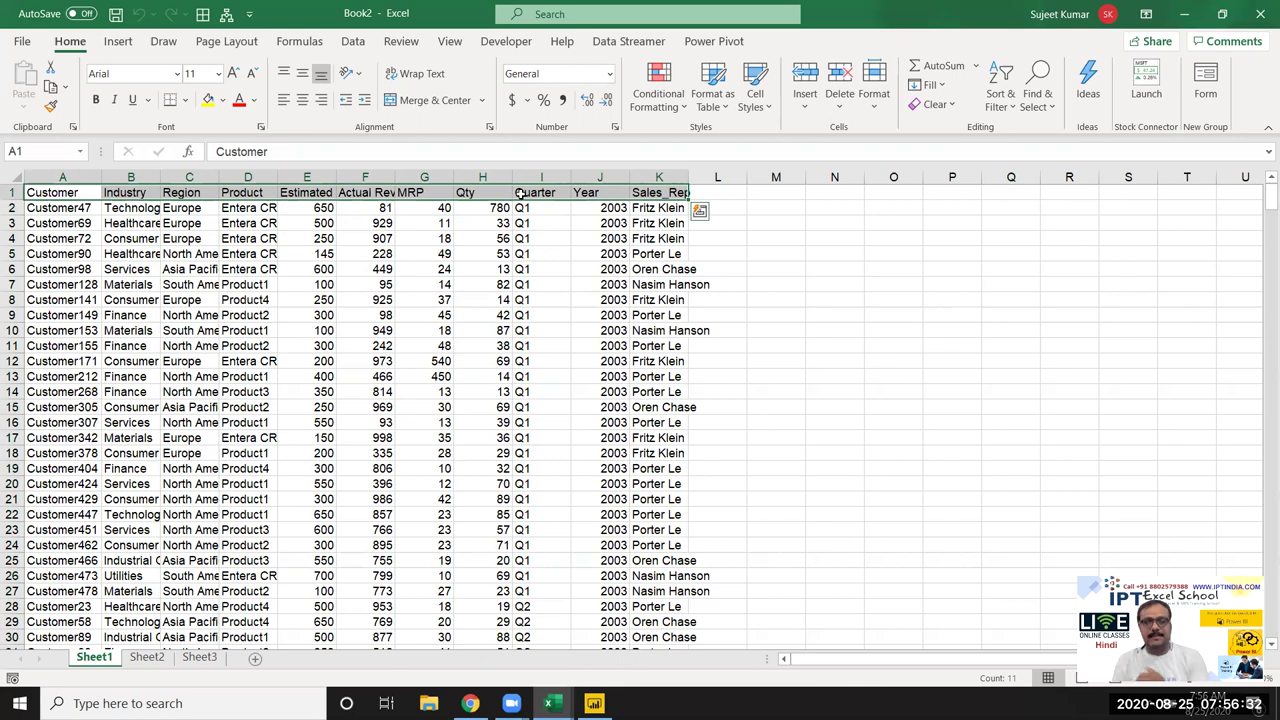
# Step: Insert a blank row 15 above Customer305 and check how the data region splits
pyautogui.click(14, 407)
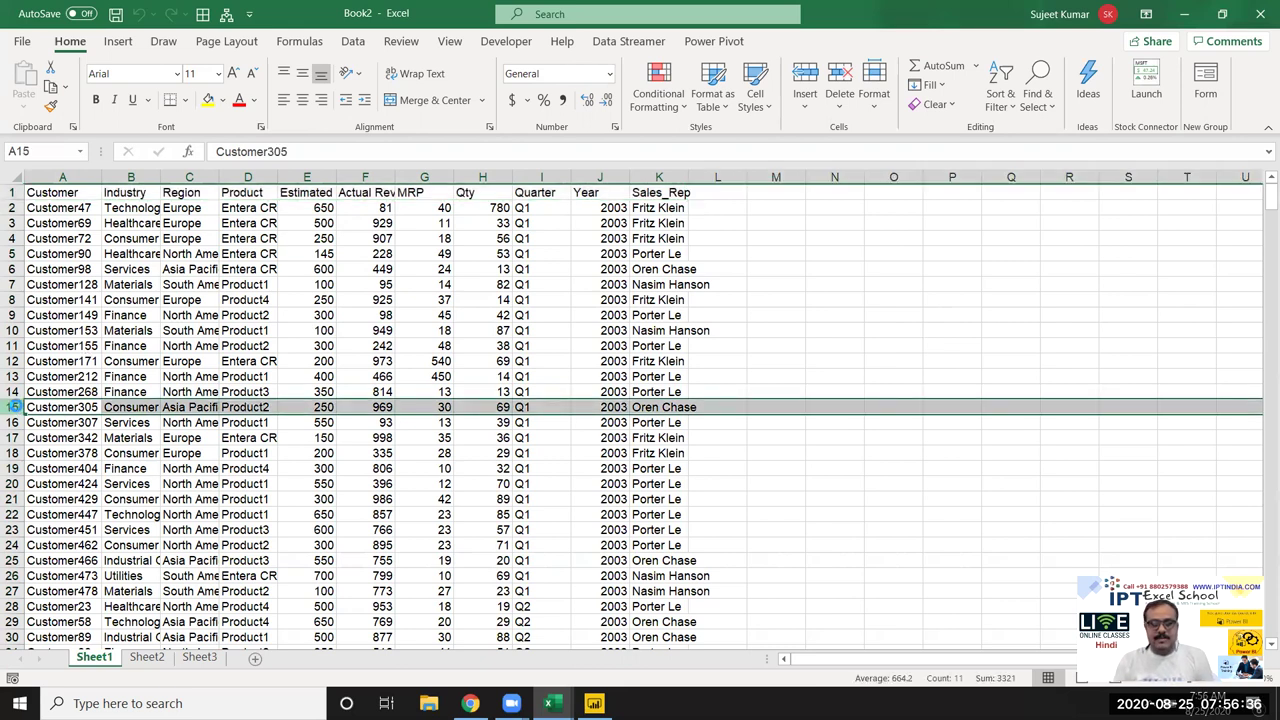
pyautogui.hotkey('ctrl', '+')
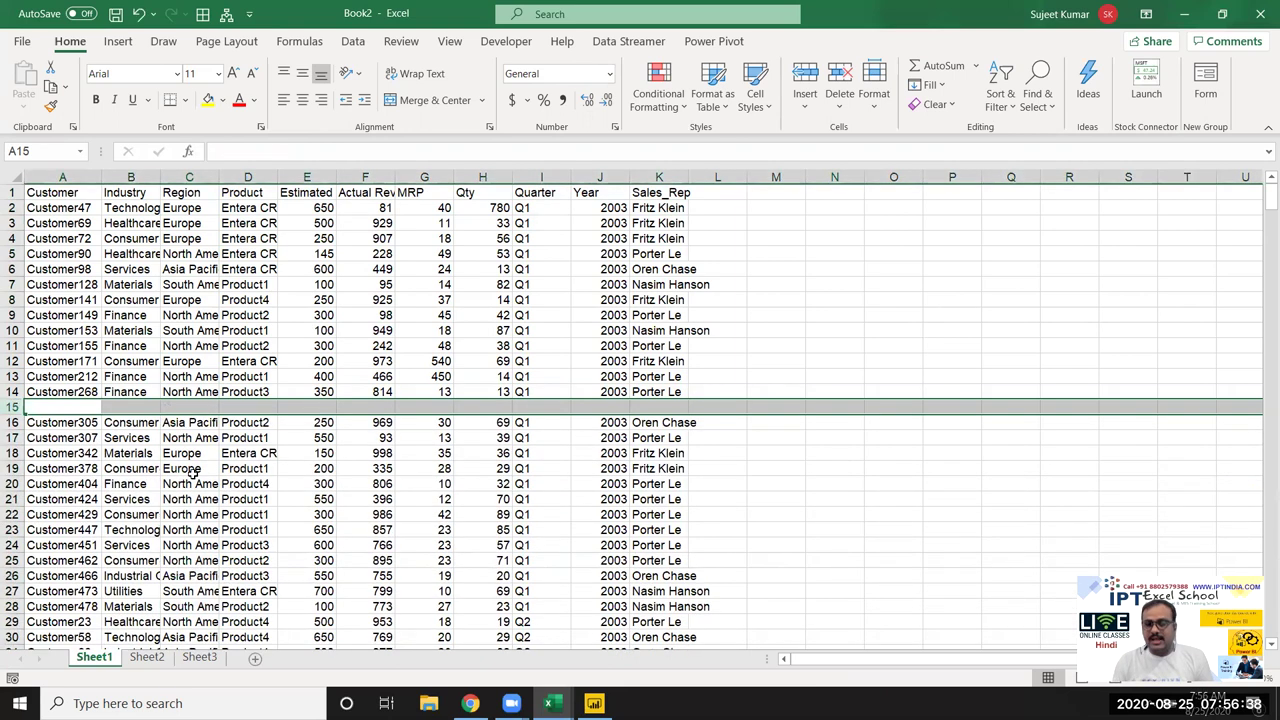
pyautogui.click(197, 472)
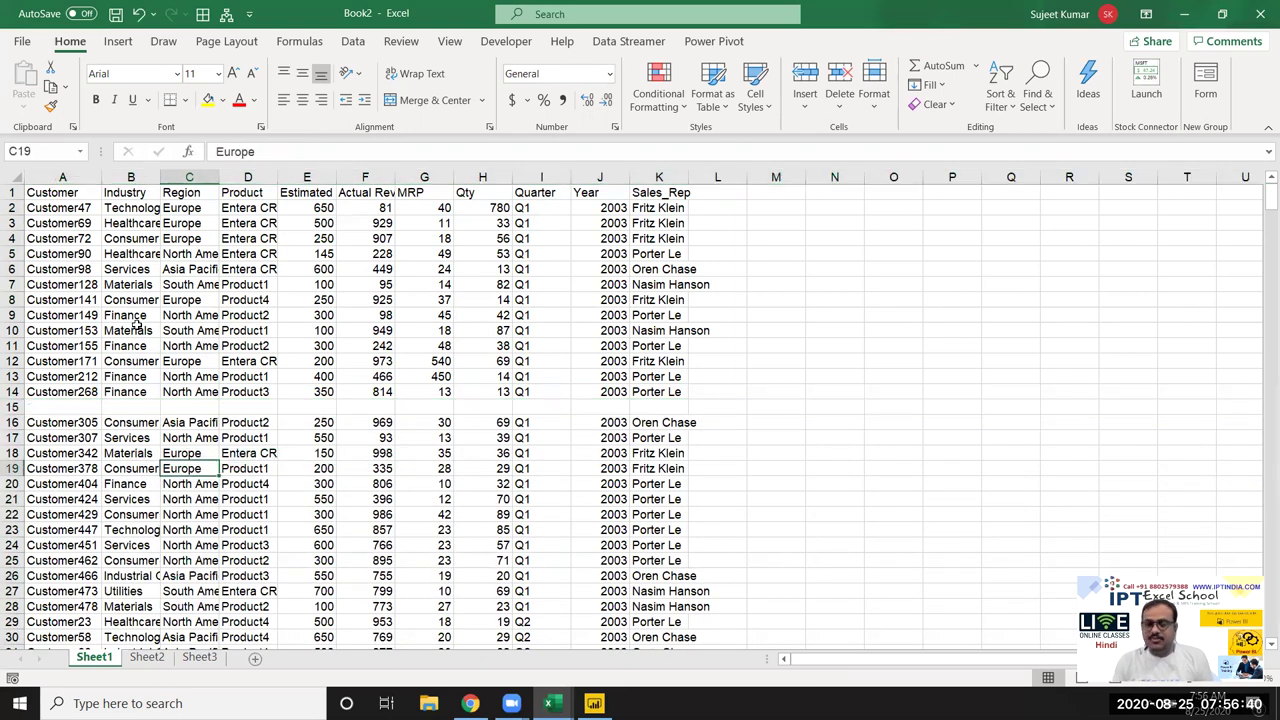
pyautogui.moveTo(35, 192)
pyautogui.mouseDown()
pyautogui.moveTo(632, 622)
pyautogui.moveTo(667, 633)
pyautogui.mouseUp()
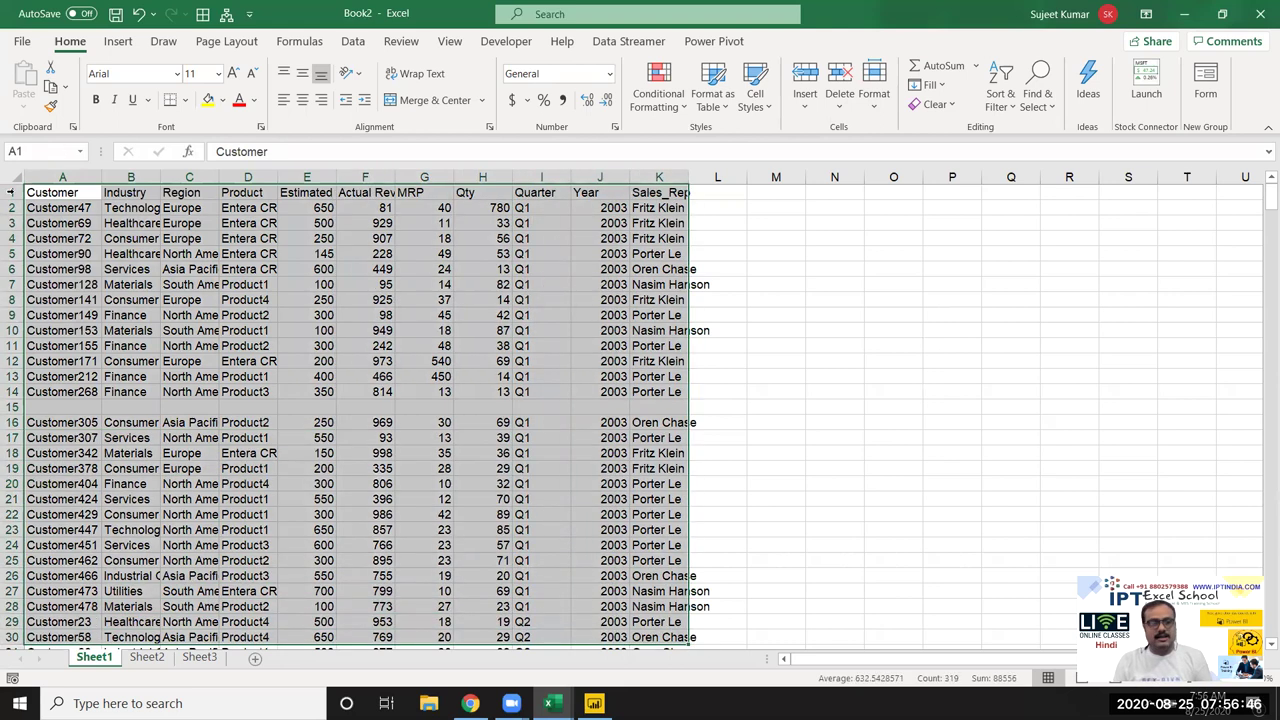
pyautogui.click(60, 203)
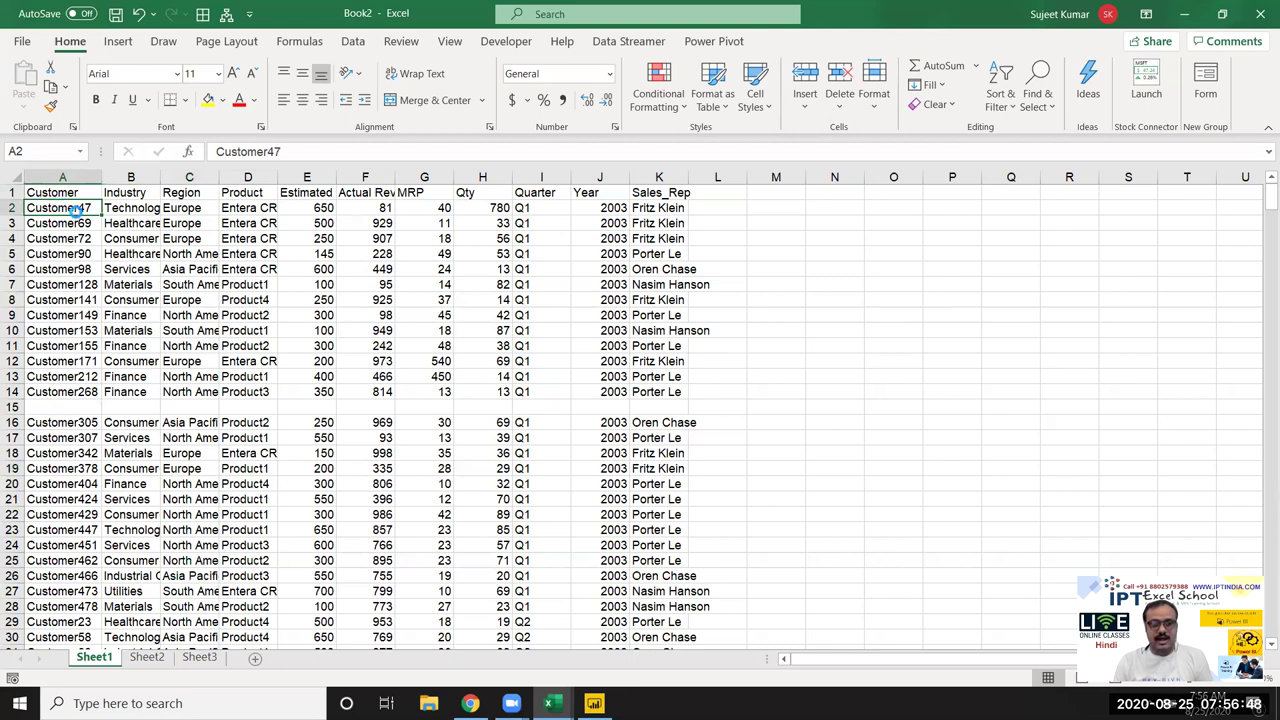
pyautogui.hotkey('ctrl', 'a')
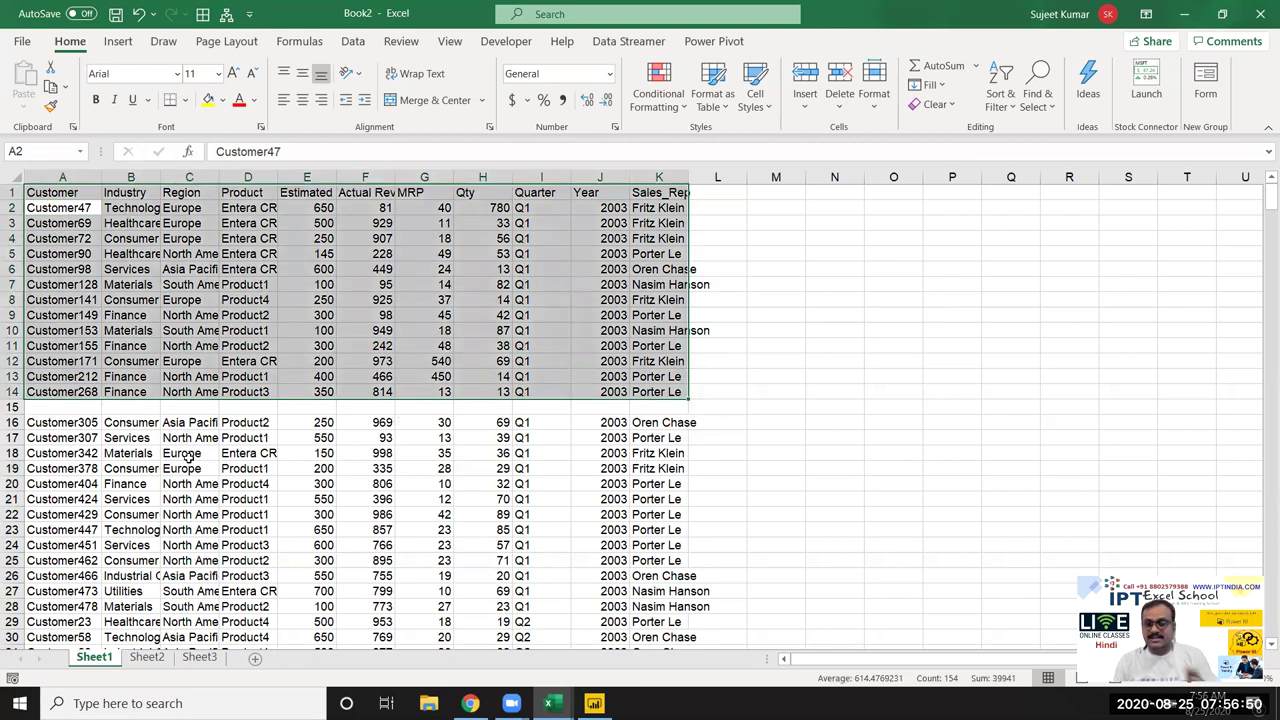
# Step: Enter 0 in cell E15 and recheck the current data region
pyautogui.click(12, 407)
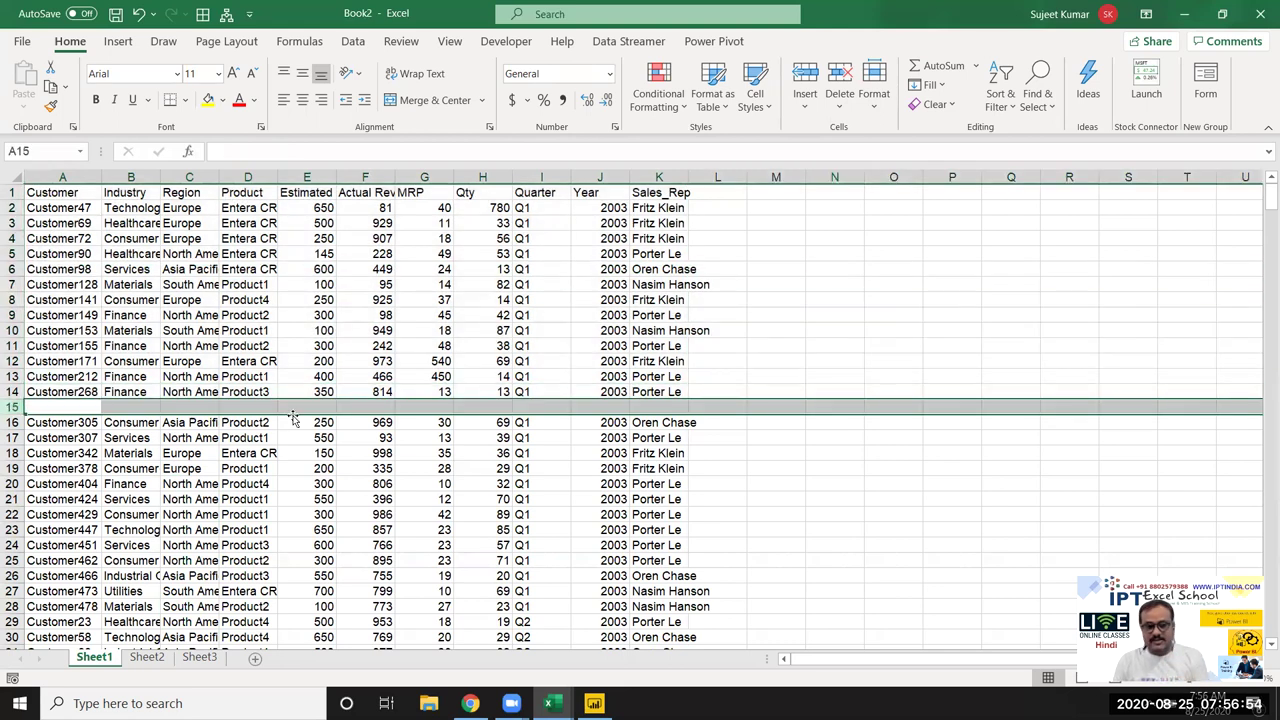
pyautogui.click(298, 407)
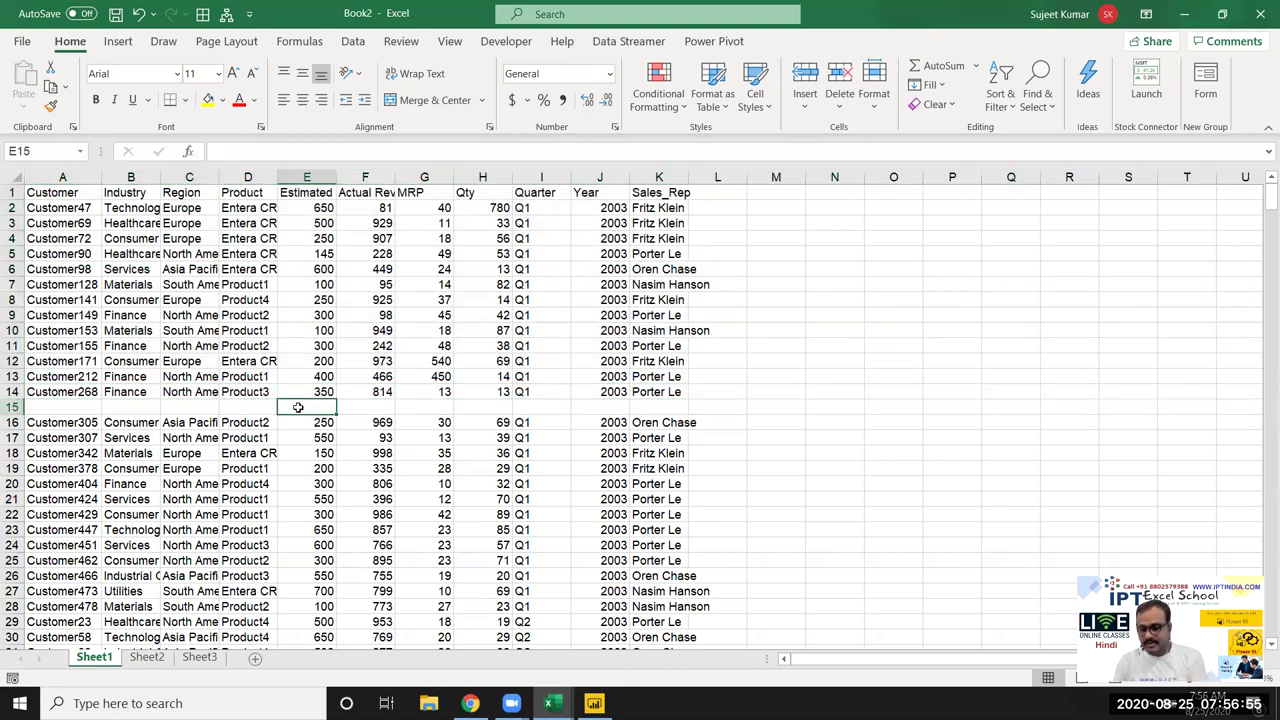
pyautogui.write('0')
pyautogui.click(322, 483)
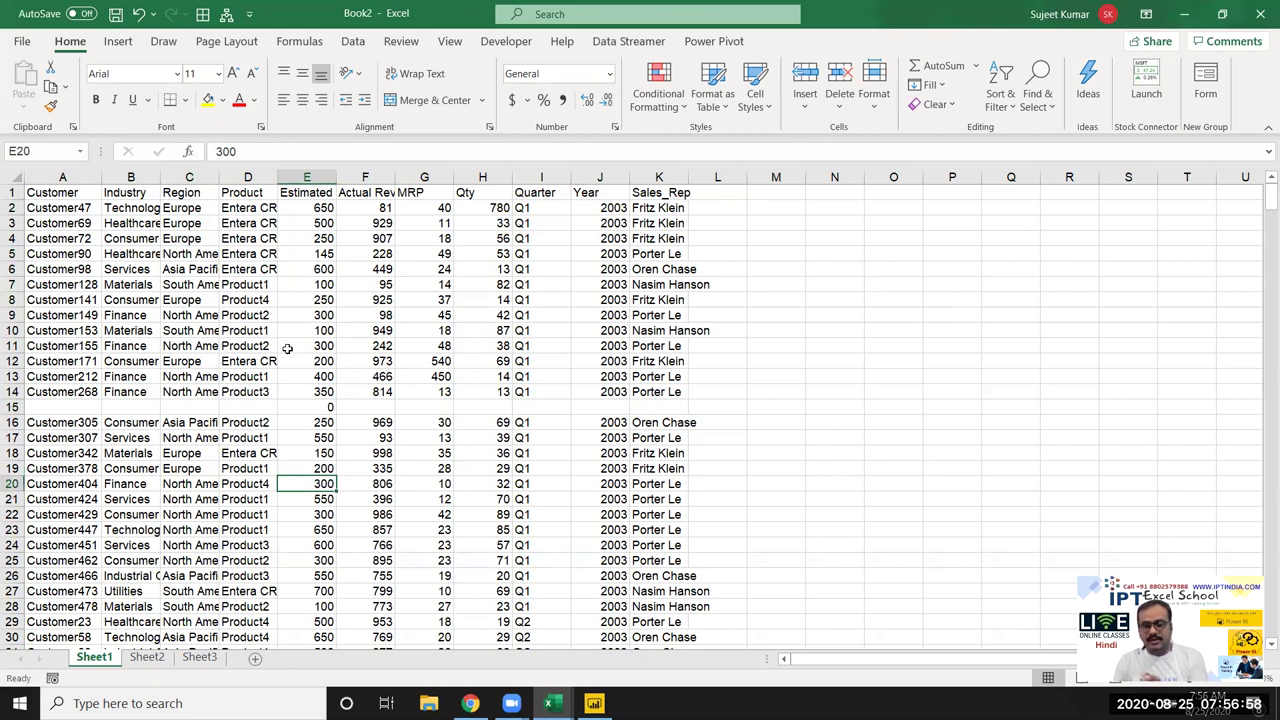
pyautogui.click(176, 268)
pyautogui.hotkey('ctrl', 'a')
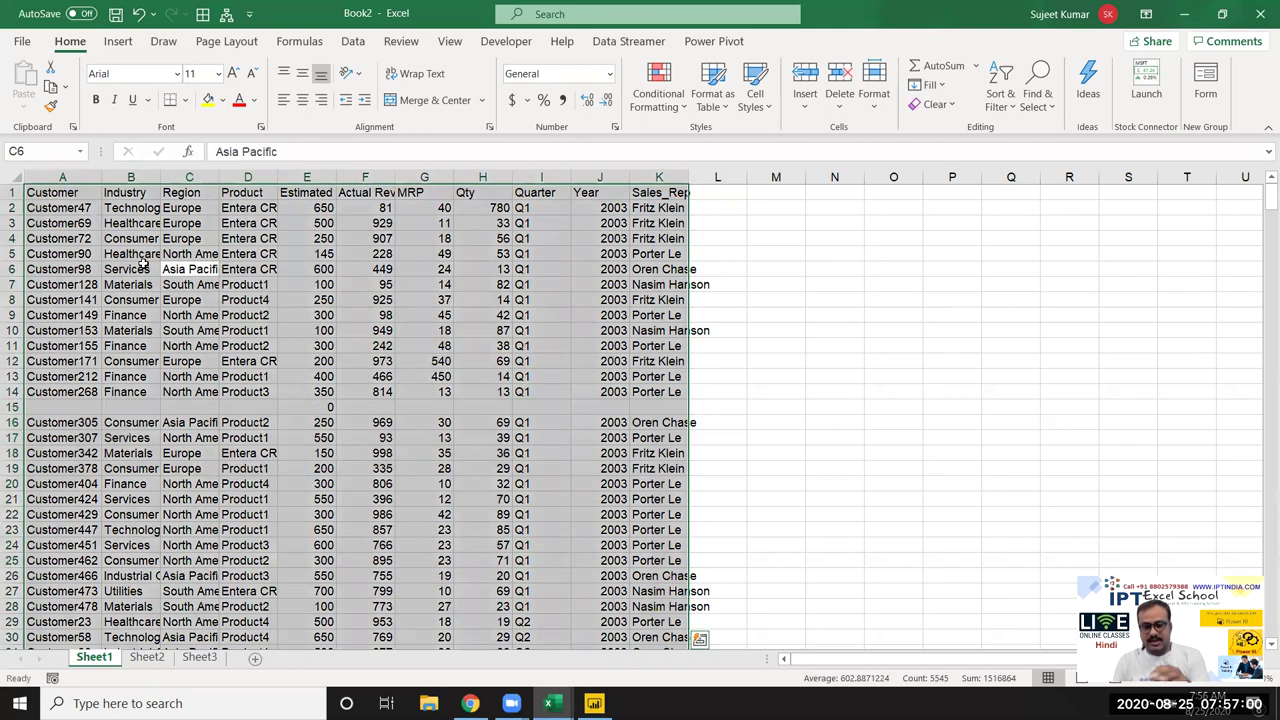
pyautogui.click(179, 362)
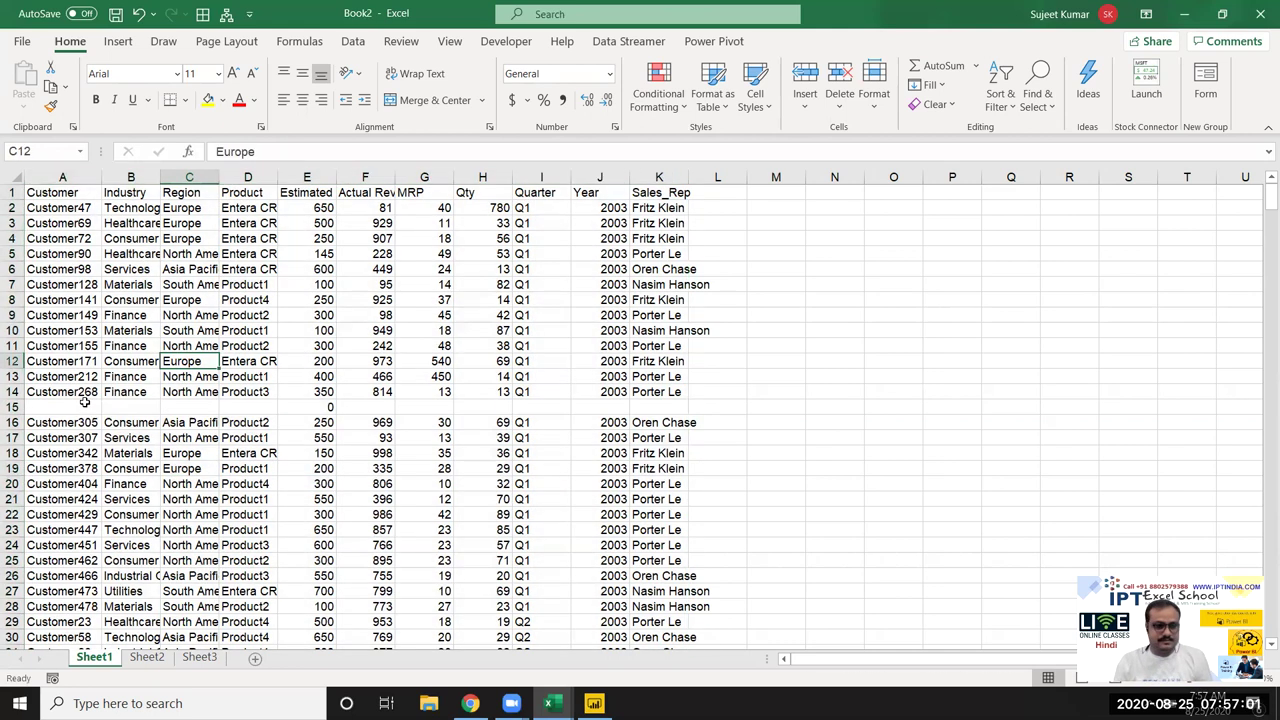
# Step: Delete row 15 so Customer305 sits directly below Customer268
pyautogui.click(15, 406)
pyautogui.hotkey('ctrl', '-')
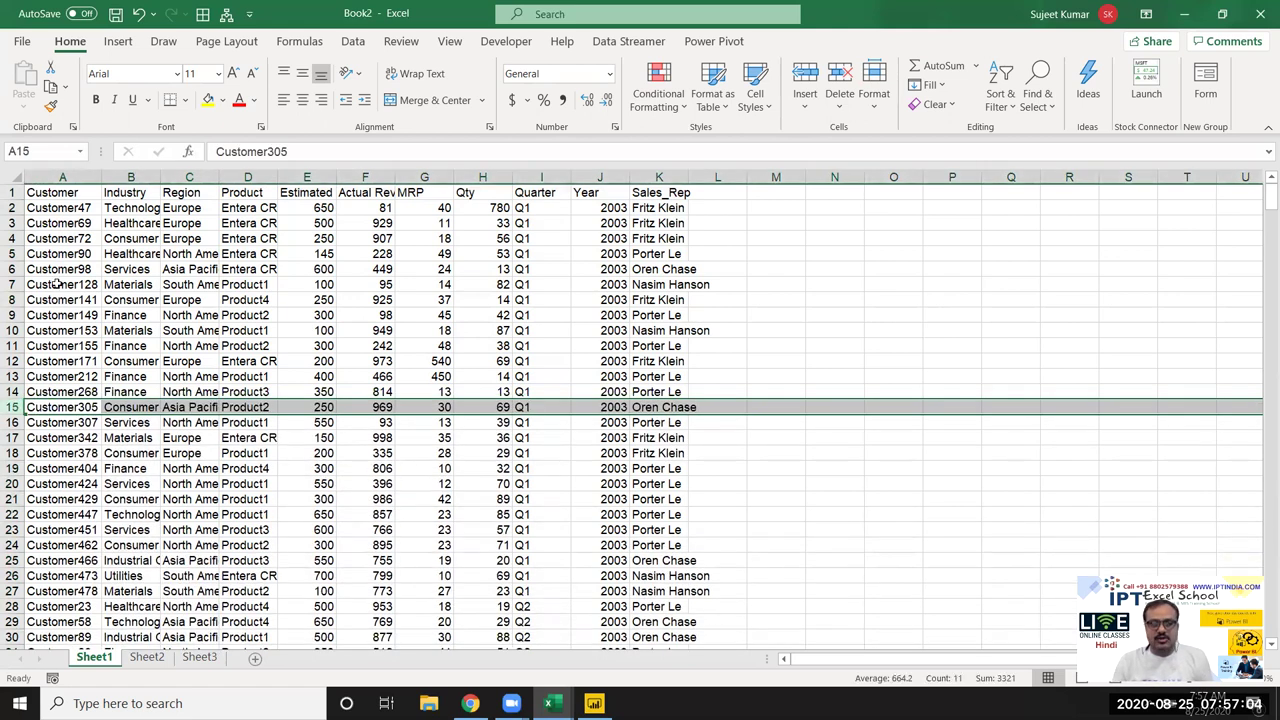
pyautogui.click(49, 195)
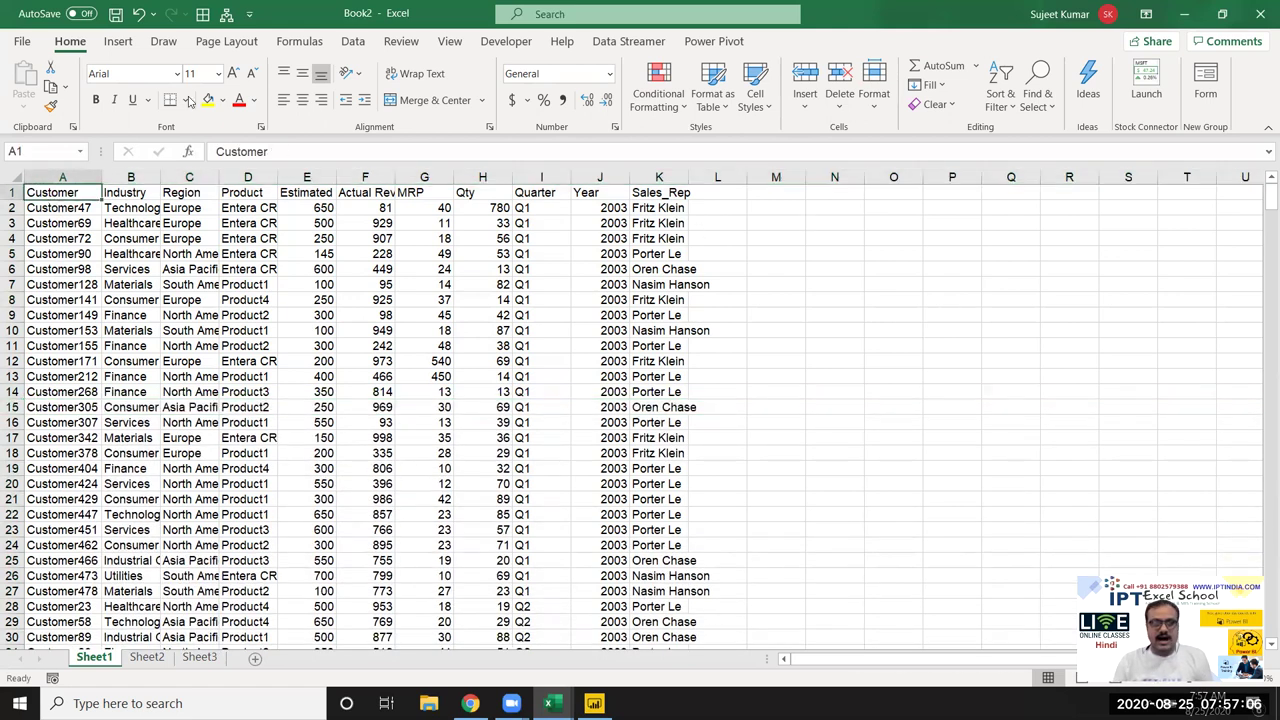
pyautogui.click(117, 42)
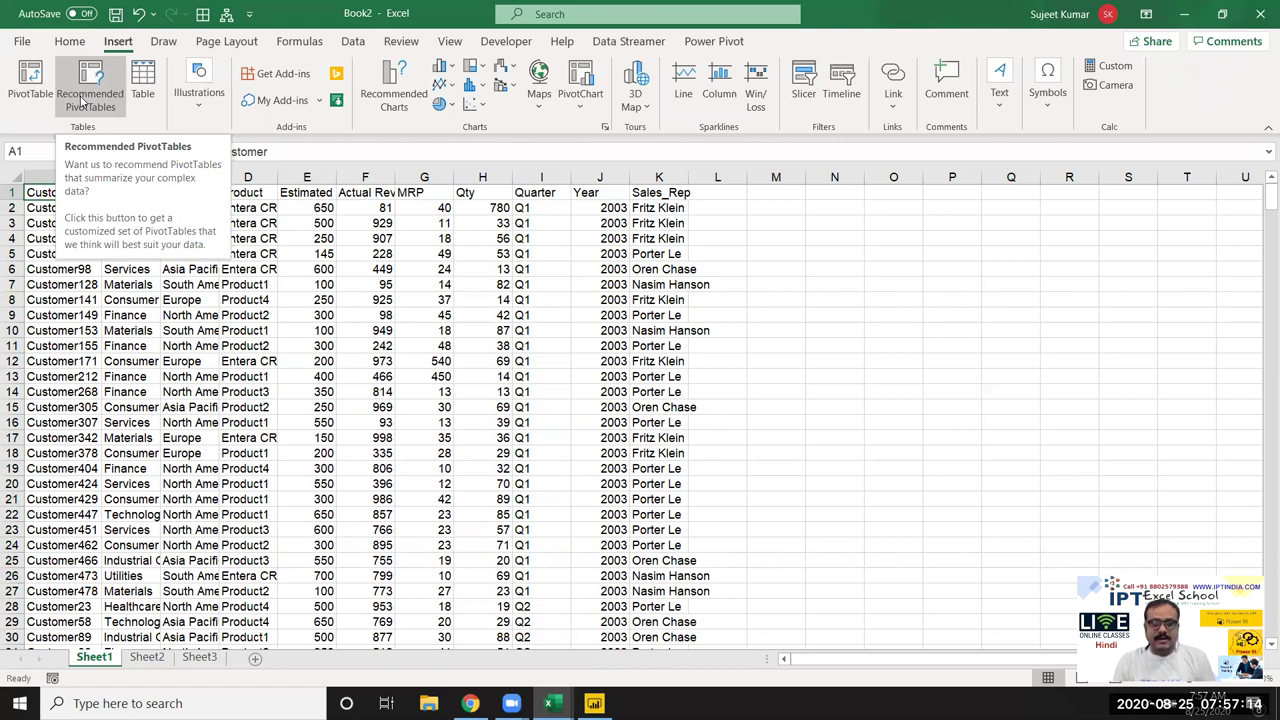
pyautogui.click(83, 103)
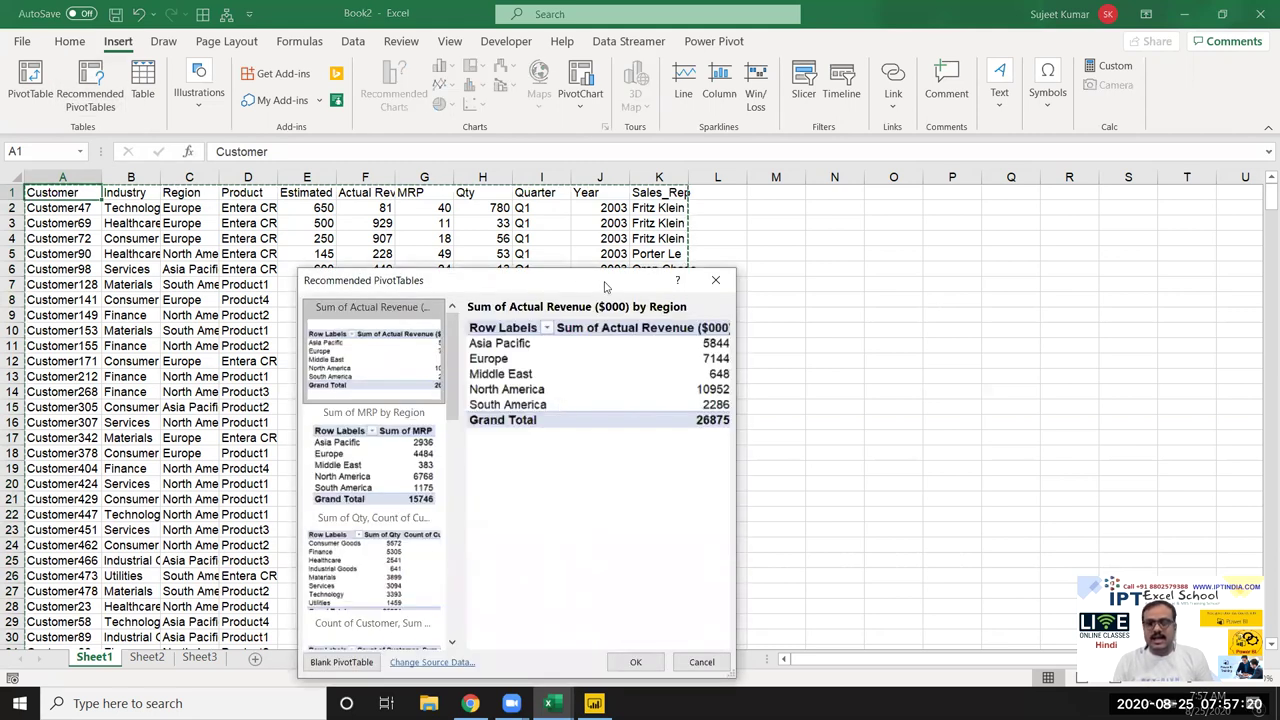
pyautogui.moveTo(374, 305); pyautogui.dragTo(607, 363)
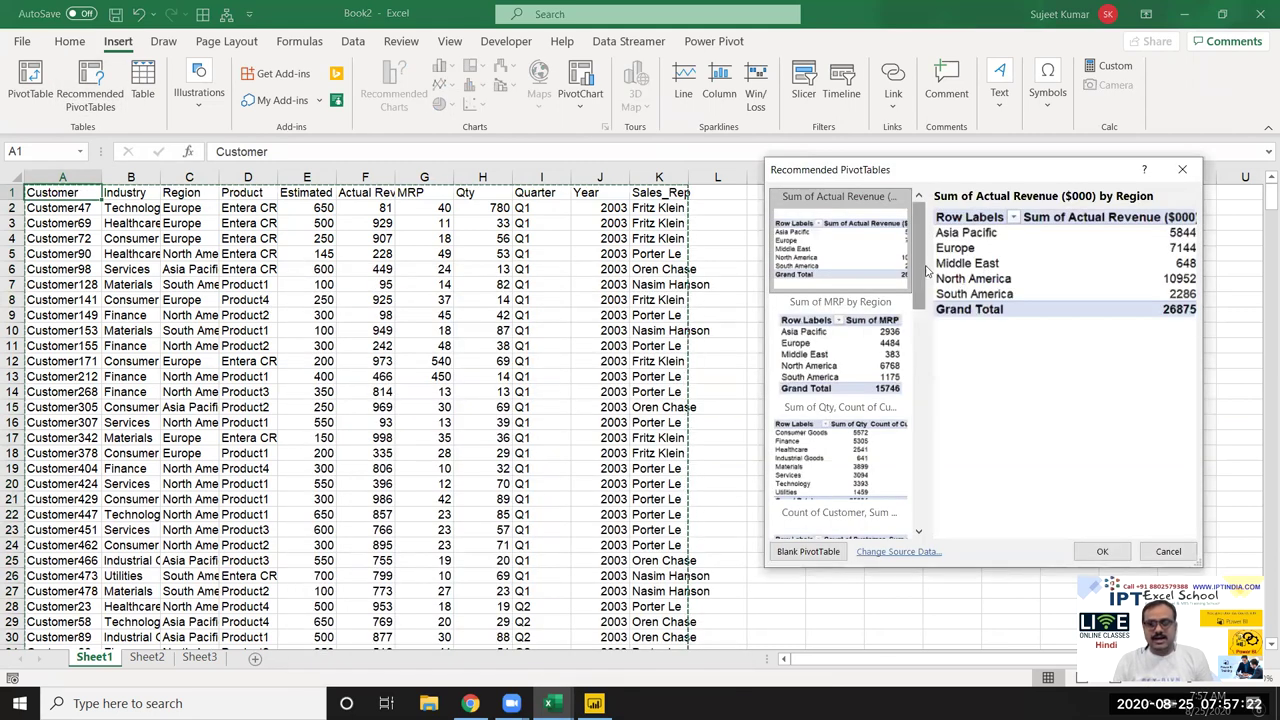
pyautogui.scroll(-1, 919, 287)
pyautogui.scroll(-5, 925, 500)
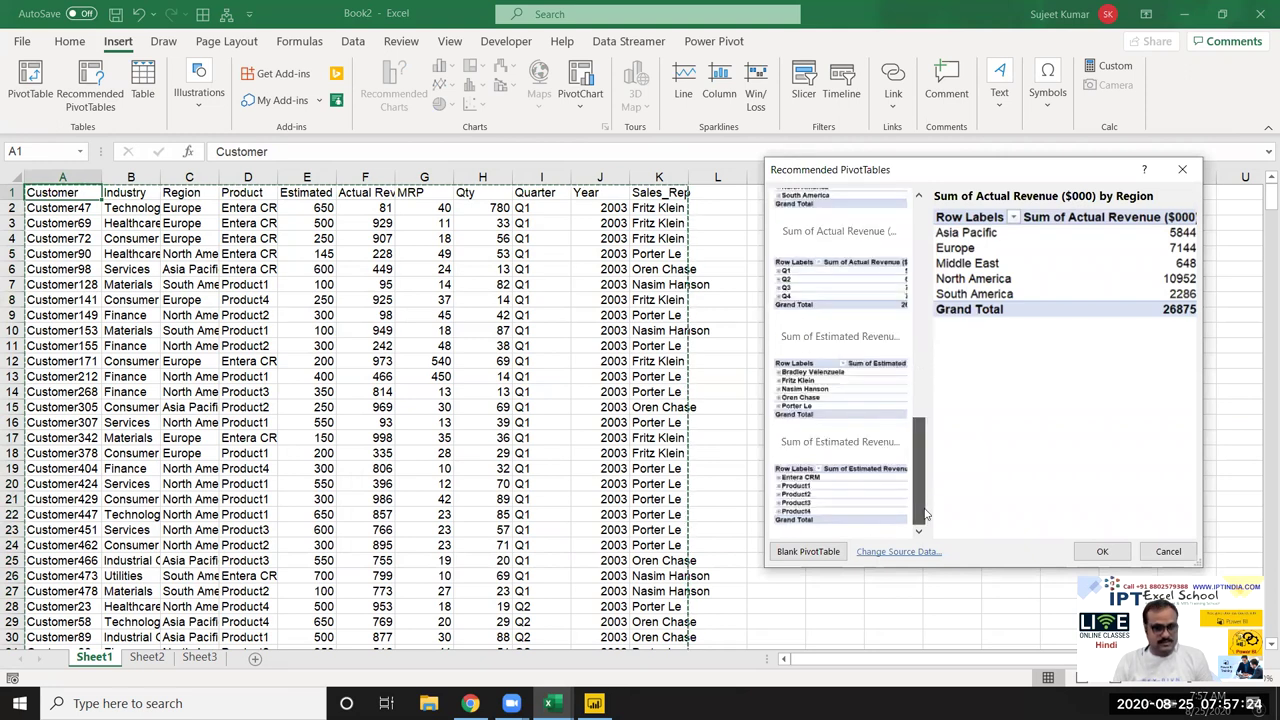
pyautogui.scroll(1, 925, 512)
pyautogui.scroll(2, 925, 450)
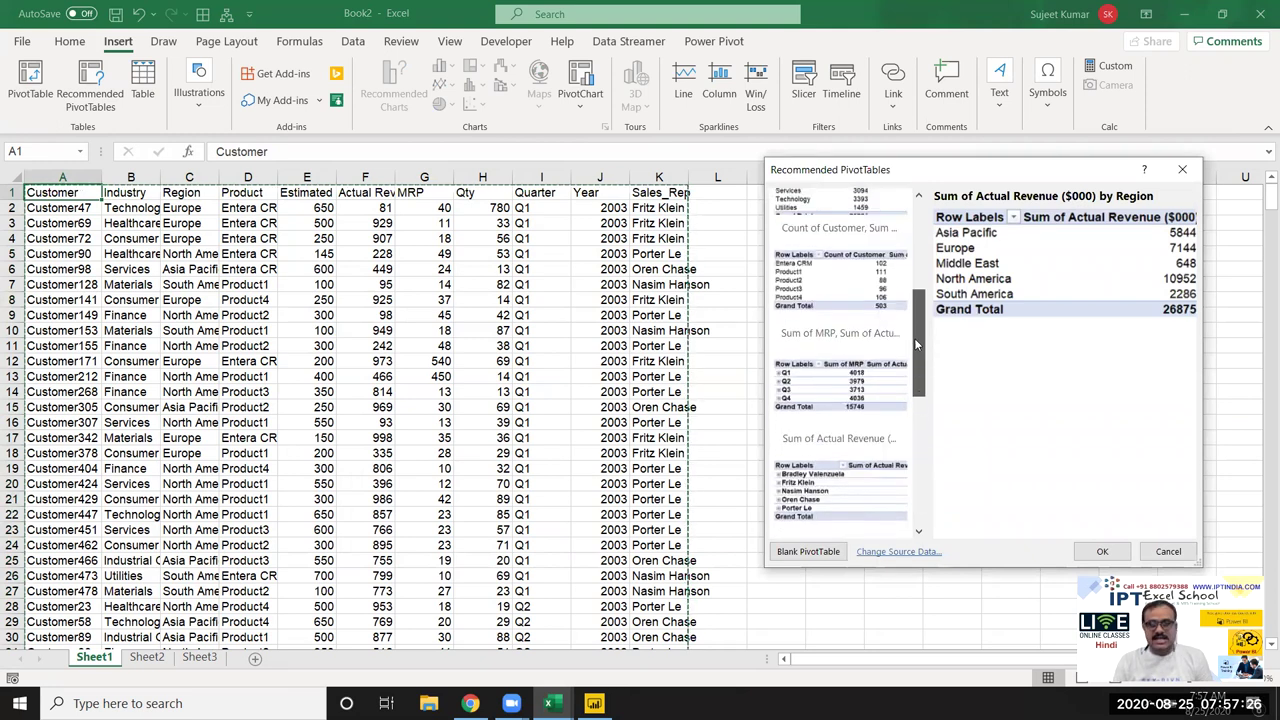
pyautogui.scroll(2, 926, 360)
pyautogui.scroll(1, 927, 290)
pyautogui.scroll(1, 927, 270)
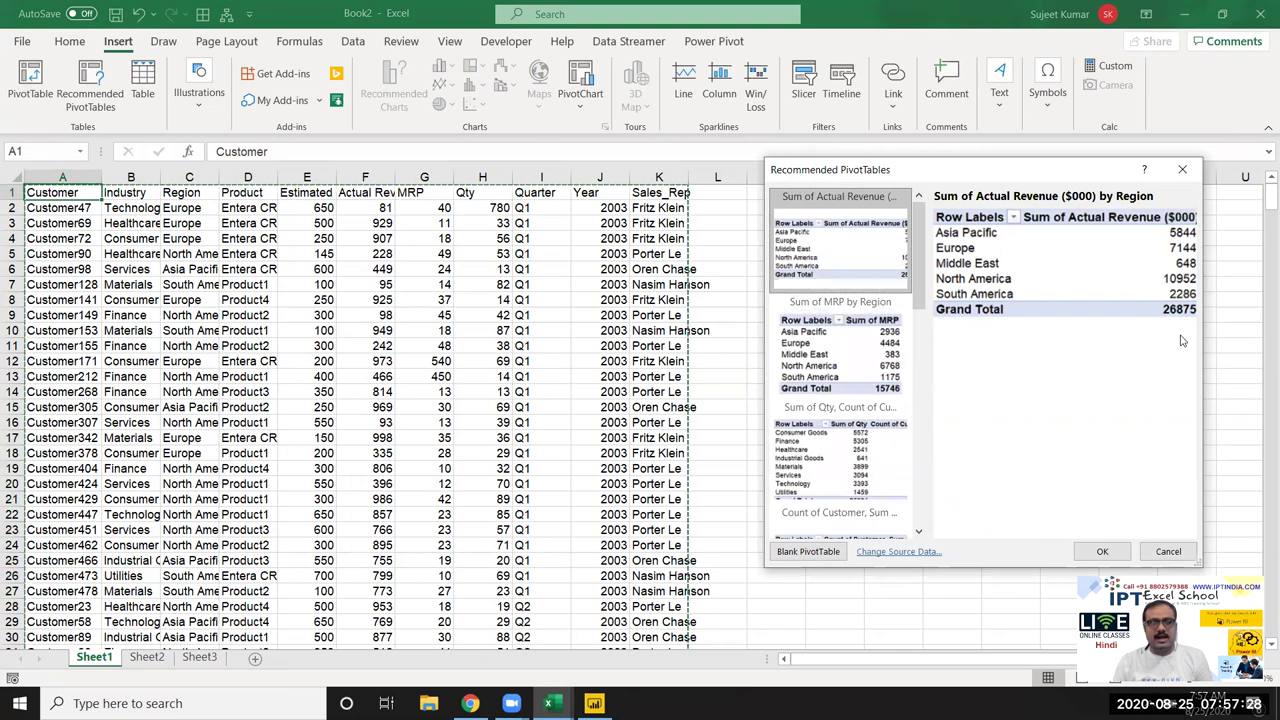
pyautogui.press('Escape')
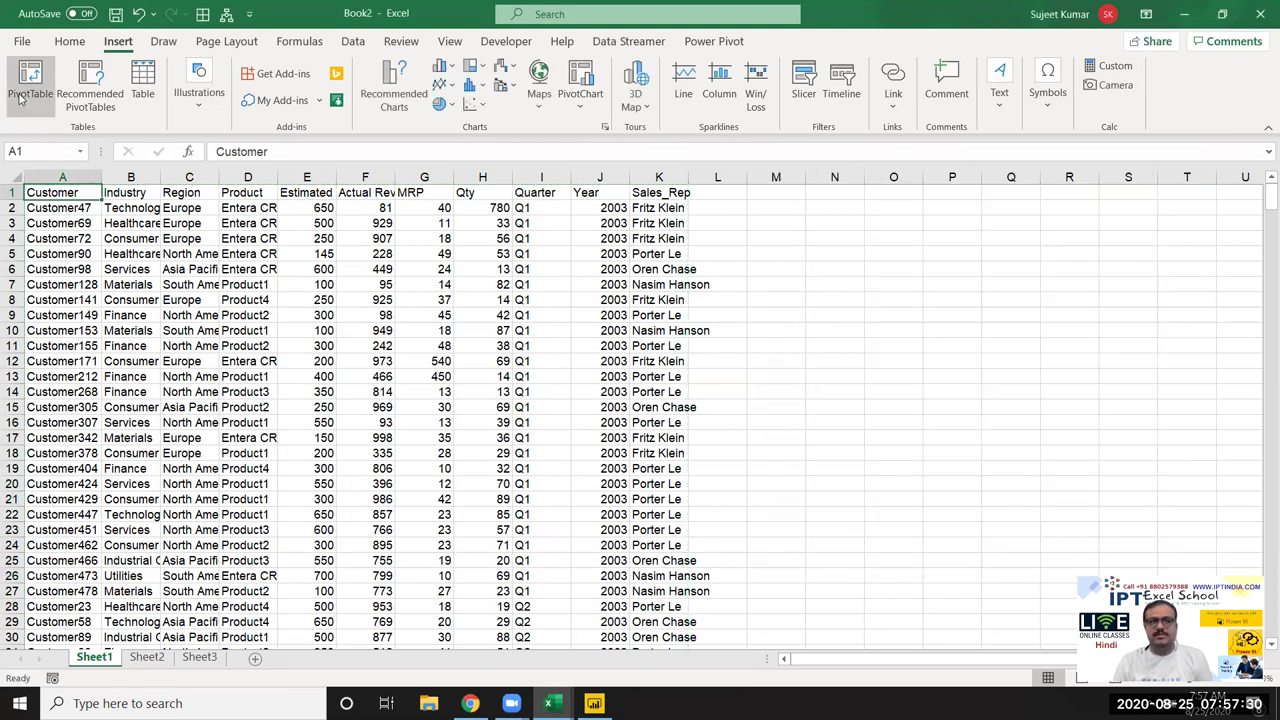
# Step: Create a new-worksheet pivot table with Region as rows and Sum of Qty as values
pyautogui.click(18, 92)
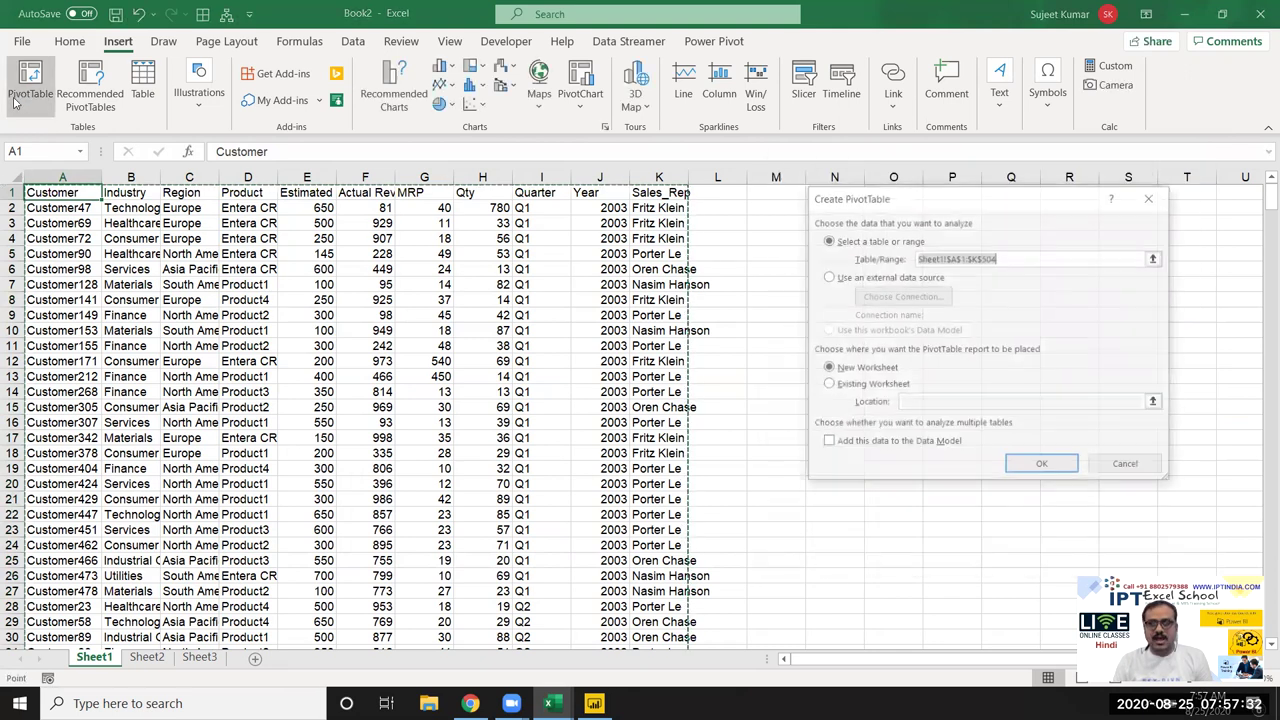
pyautogui.click(1027, 464)
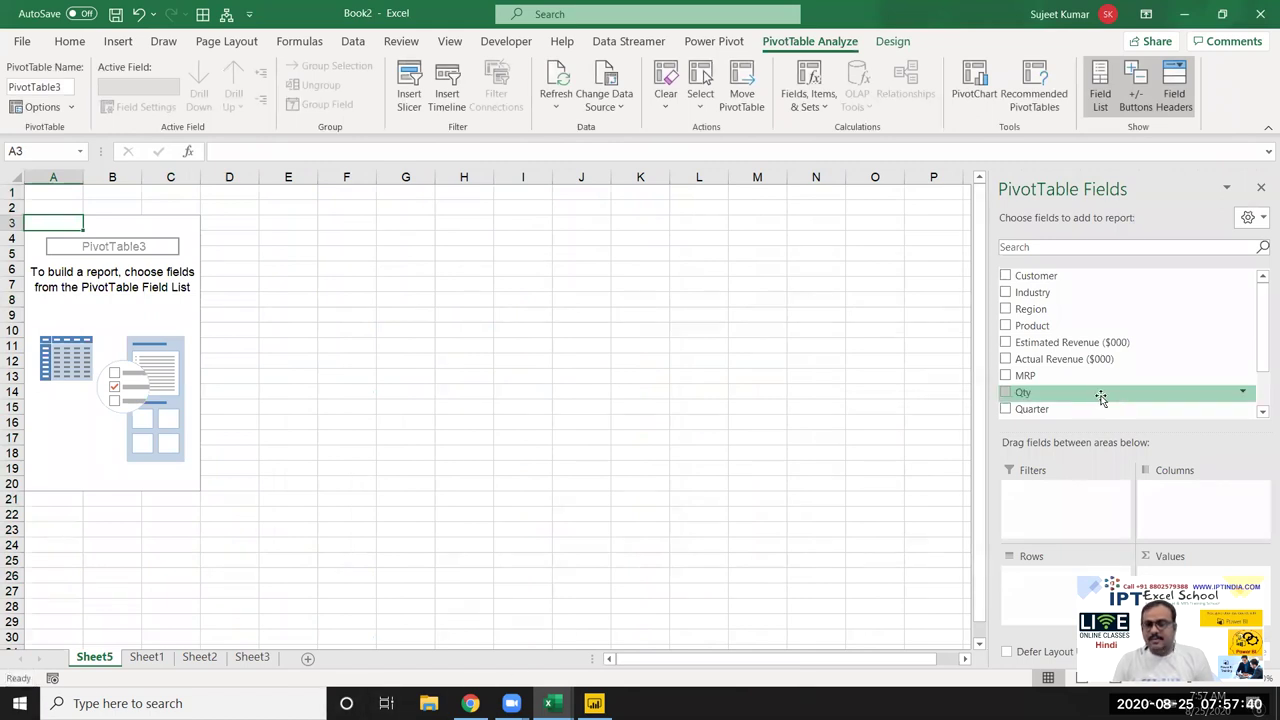
pyautogui.moveTo(1070, 342); pyautogui.dragTo(1191, 571)
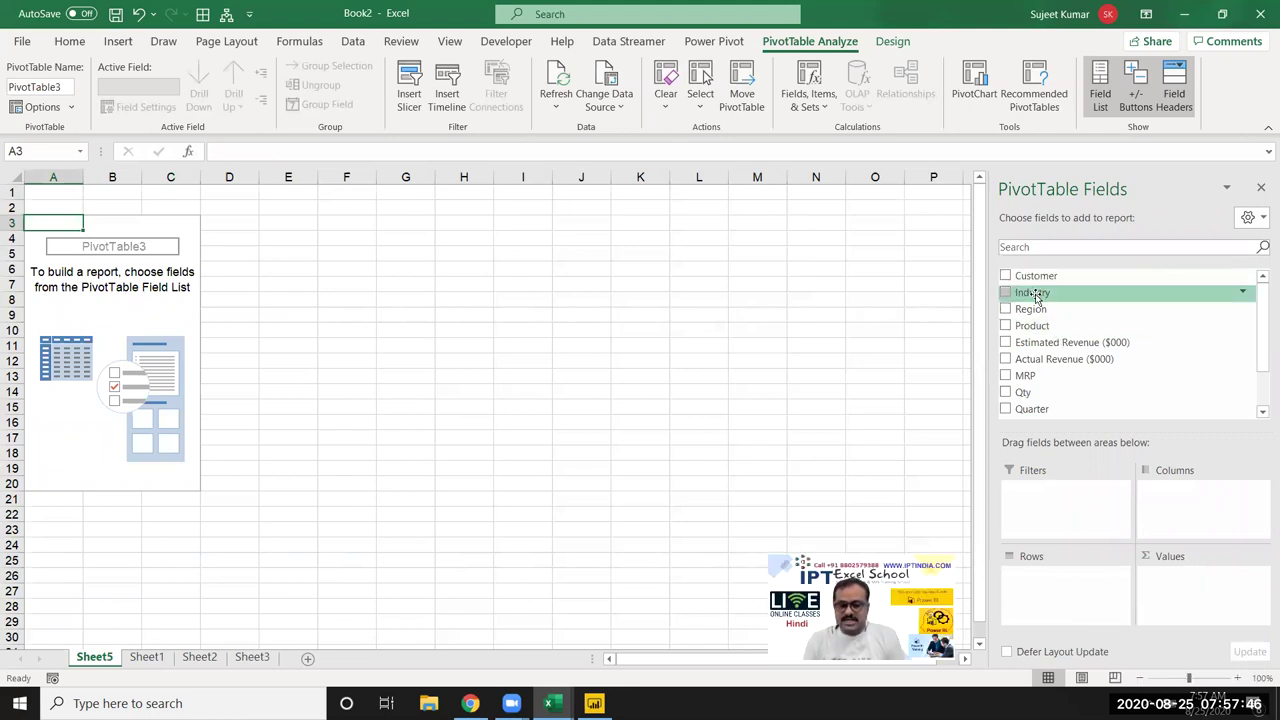
pyautogui.scroll(-2, 1051, 320)
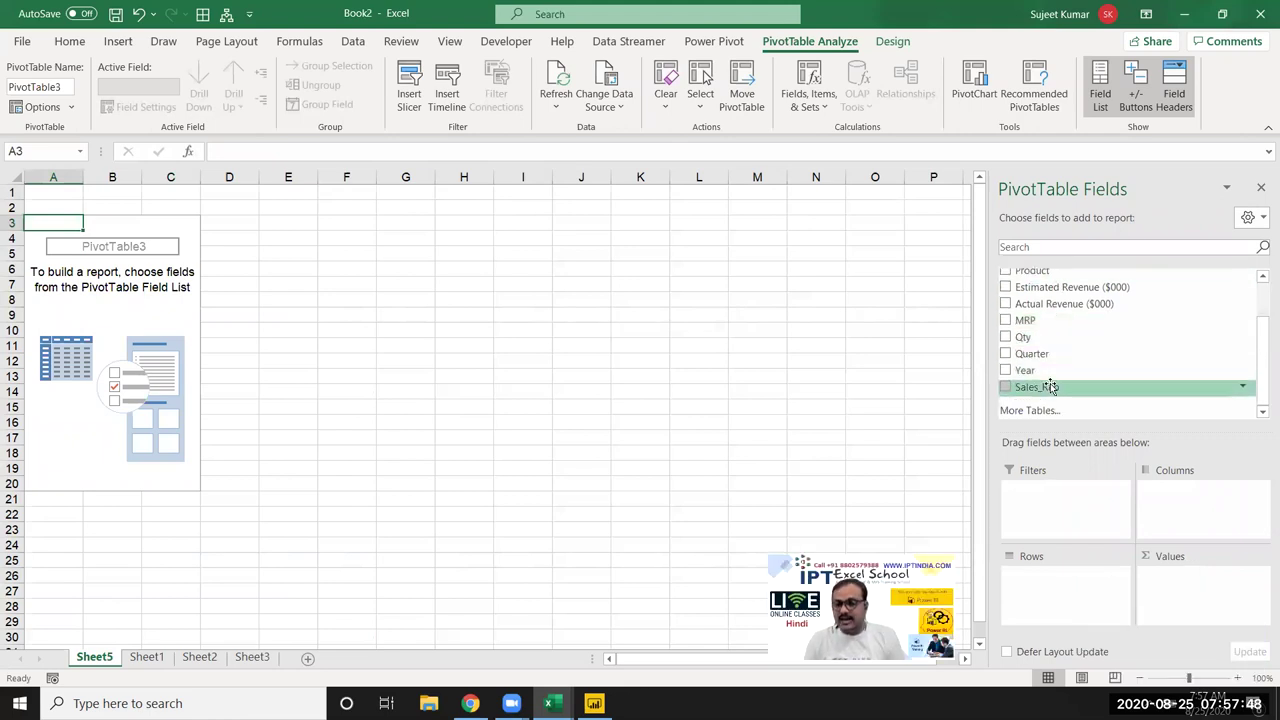
pyautogui.scroll(2, 1051, 385)
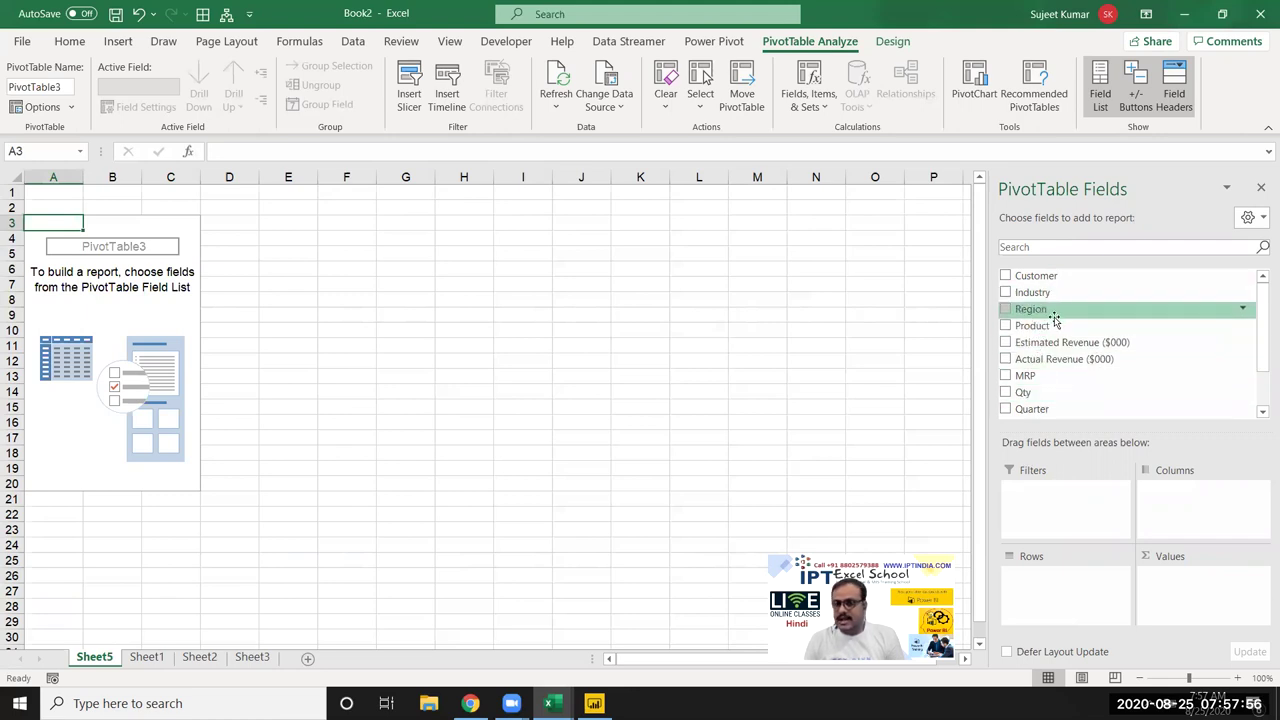
pyautogui.moveTo(1053, 318); pyautogui.dragTo(1073, 601)
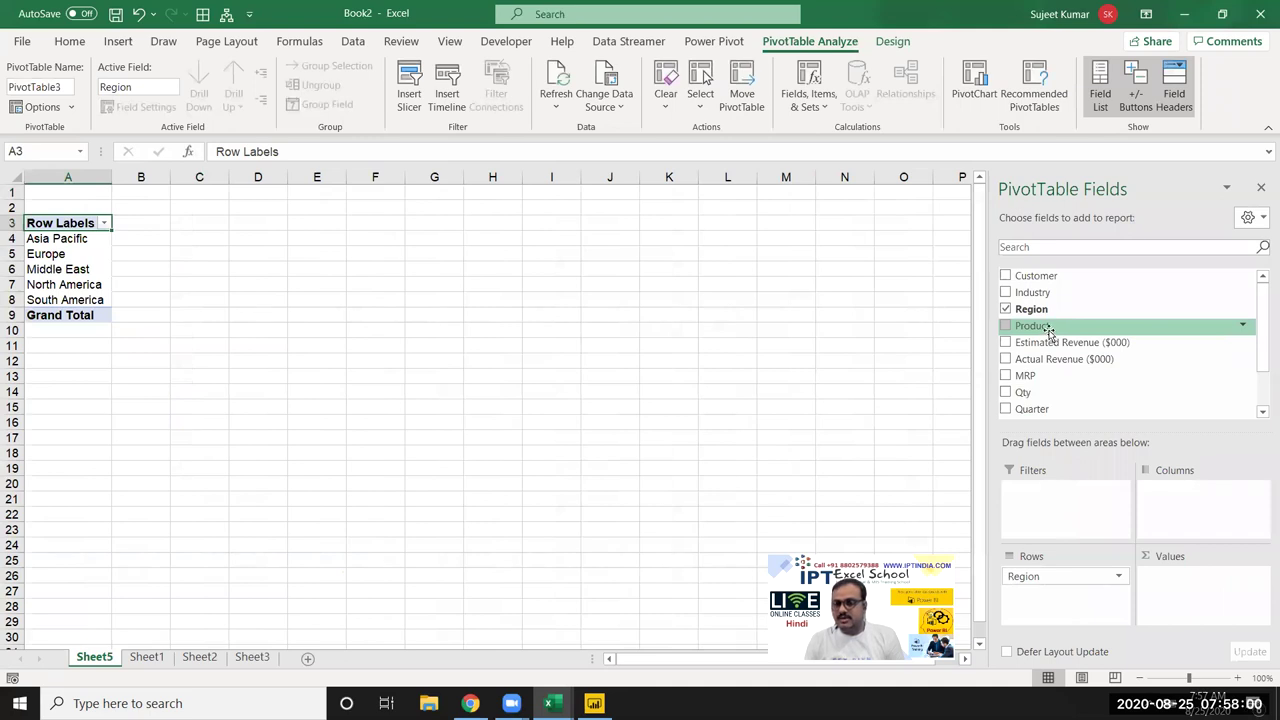
pyautogui.moveTo(1040, 392); pyautogui.dragTo(1192, 598)
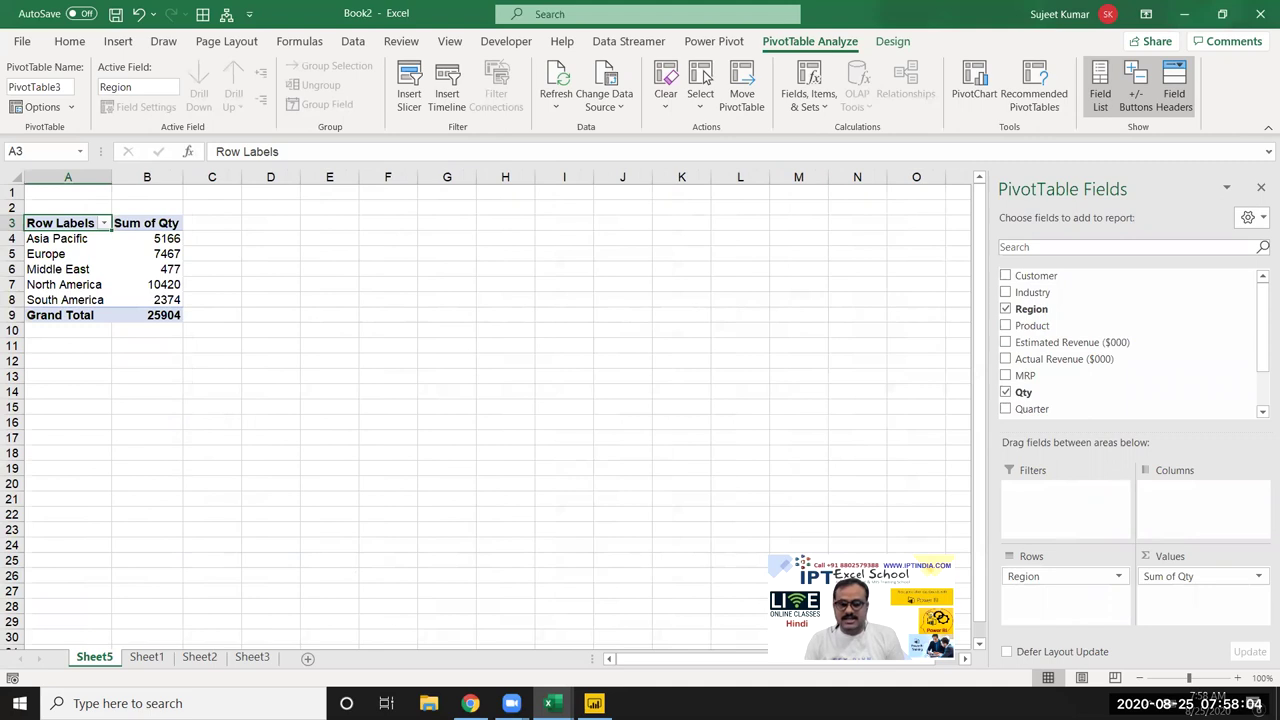
pyautogui.click(594, 703)
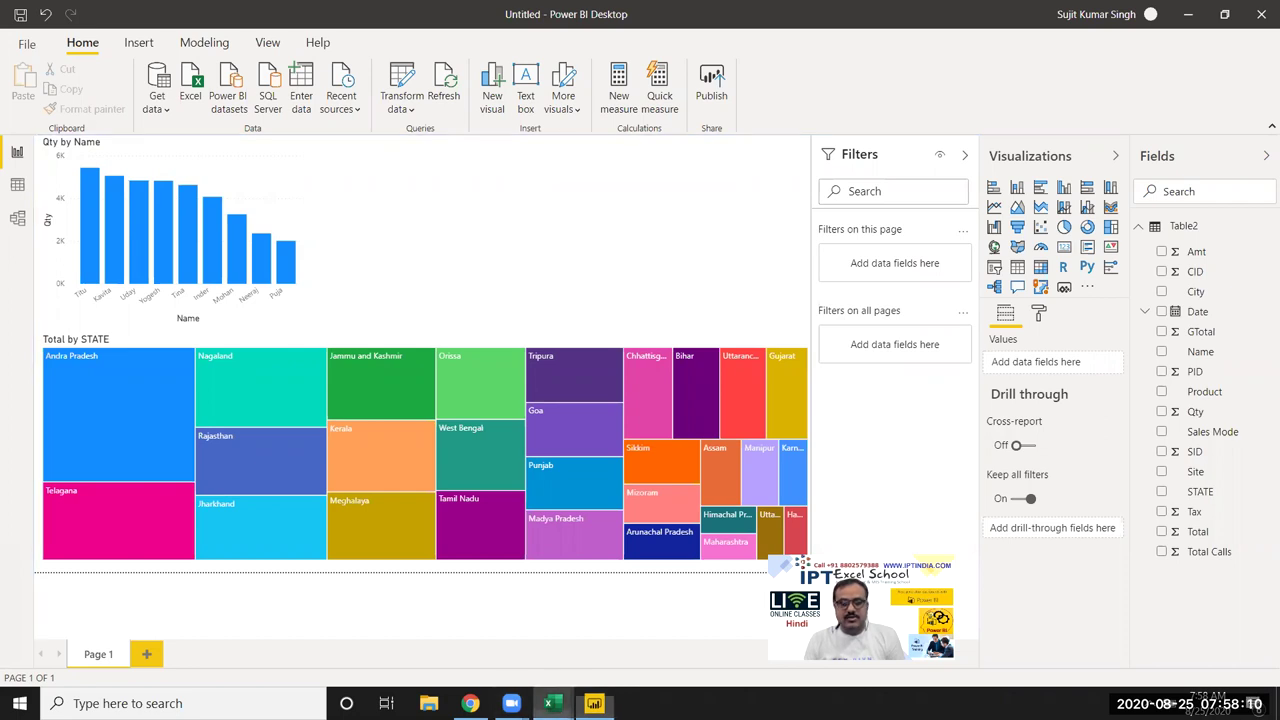
# Step: Add a table visual to Page 1 with Site and Total fields, showing IPTINDIA 13537394
pyautogui.moveTo(549, 703)
pyautogui.click(681, 665)
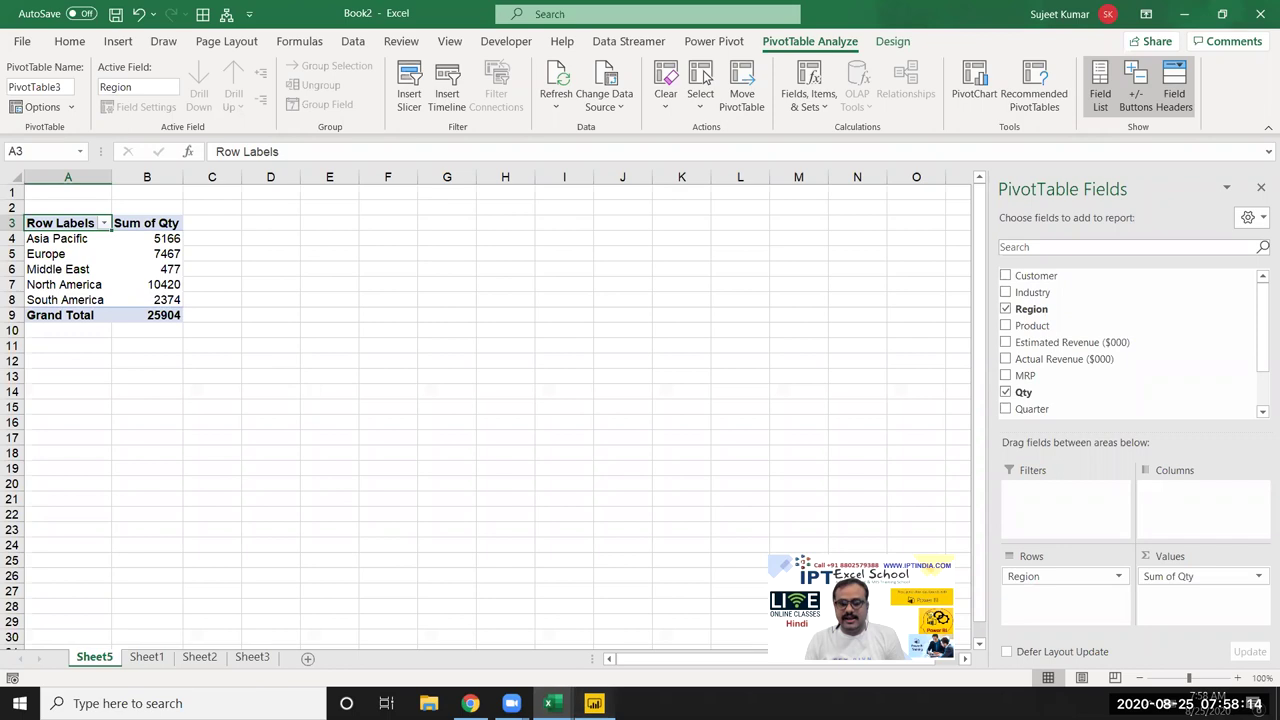
pyautogui.click(594, 703)
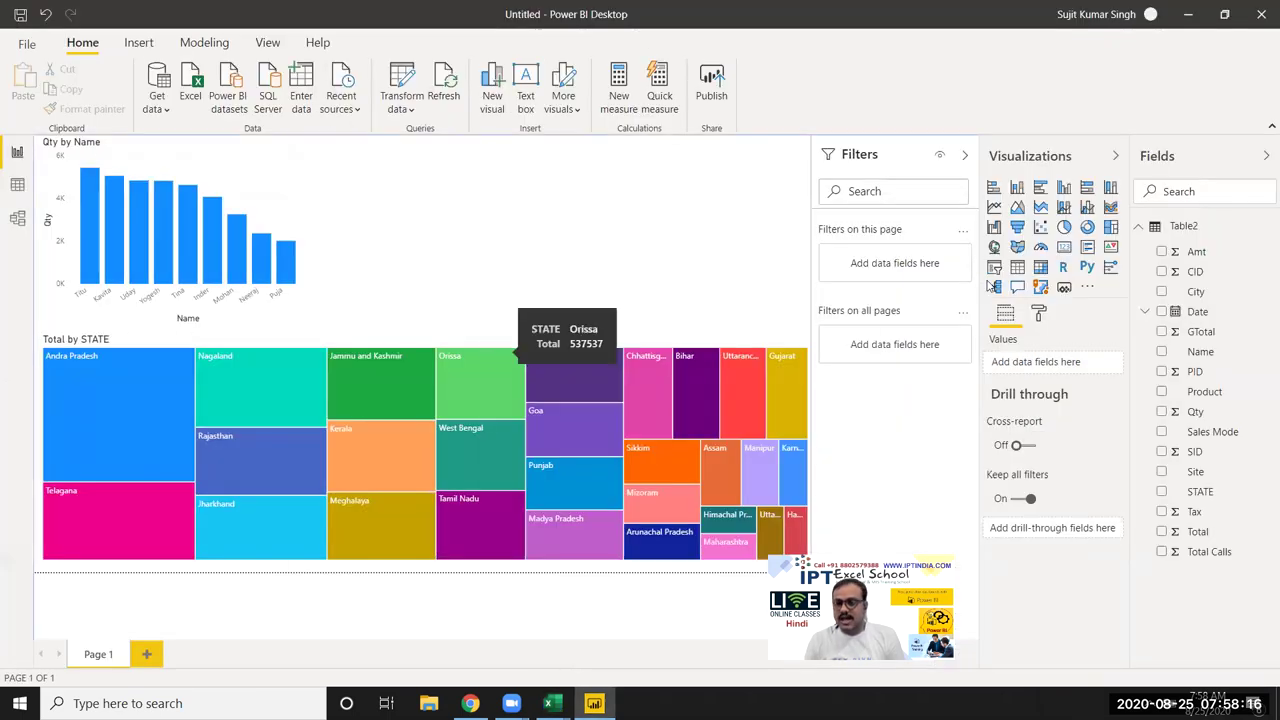
pyautogui.click(1016, 268)
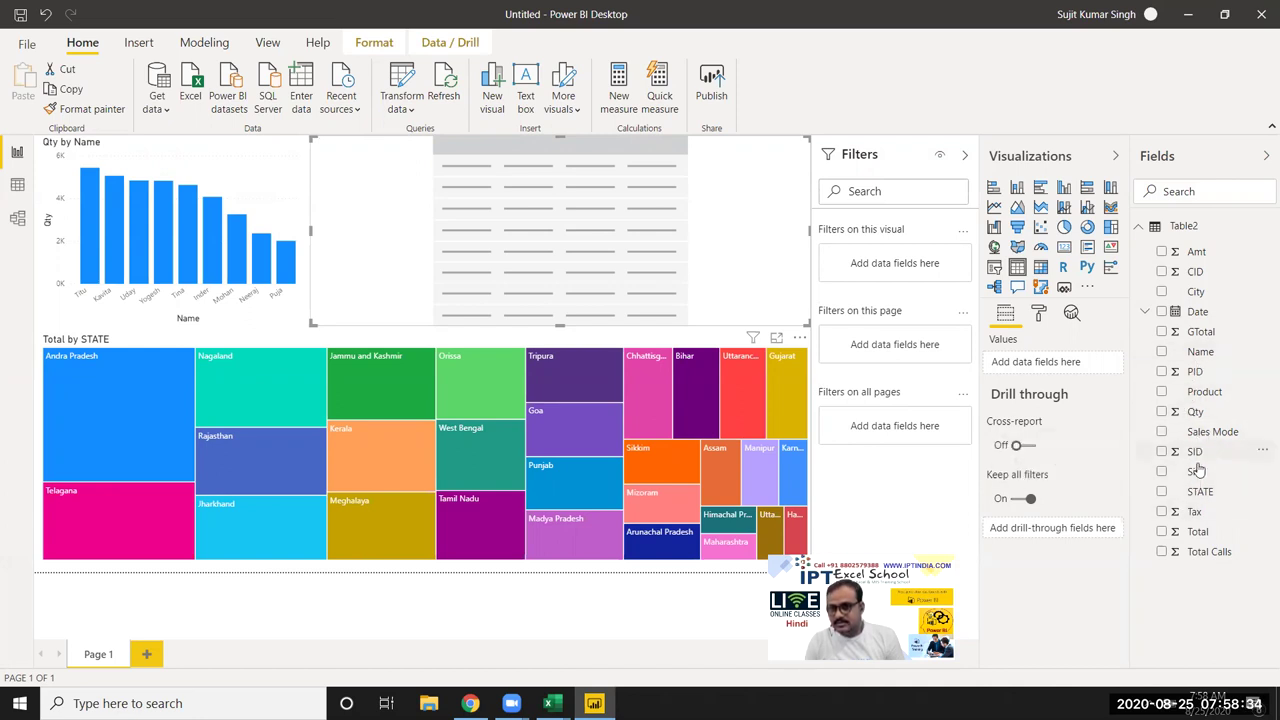
pyautogui.moveTo(1195, 478)
pyautogui.mouseDown()
pyautogui.moveTo(795, 367)
pyautogui.moveTo(560, 230)
pyautogui.mouseUp()
pyautogui.moveTo(1197, 538); pyautogui.dragTo(600, 308)
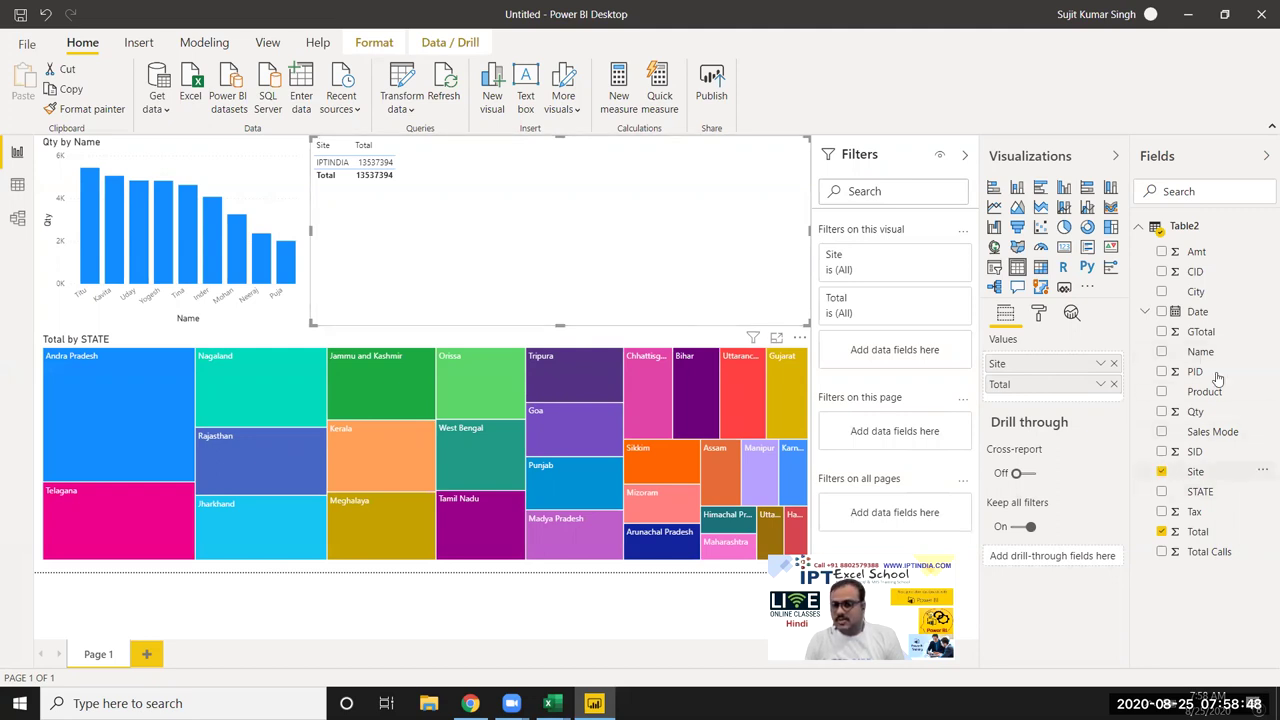
# Step: Add Name and convert the table to a matrix with Name rows and Site columns
pyautogui.click(1163, 472)
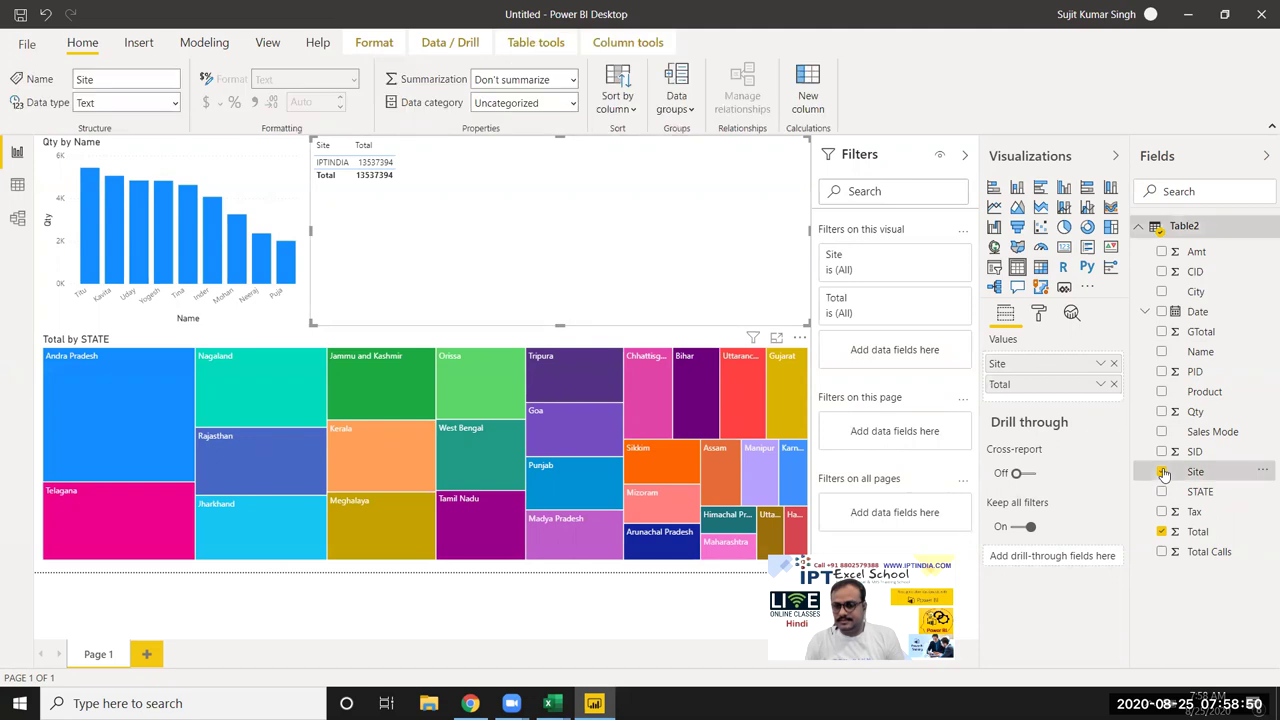
pyautogui.moveTo(1201, 355); pyautogui.dragTo(419, 189)
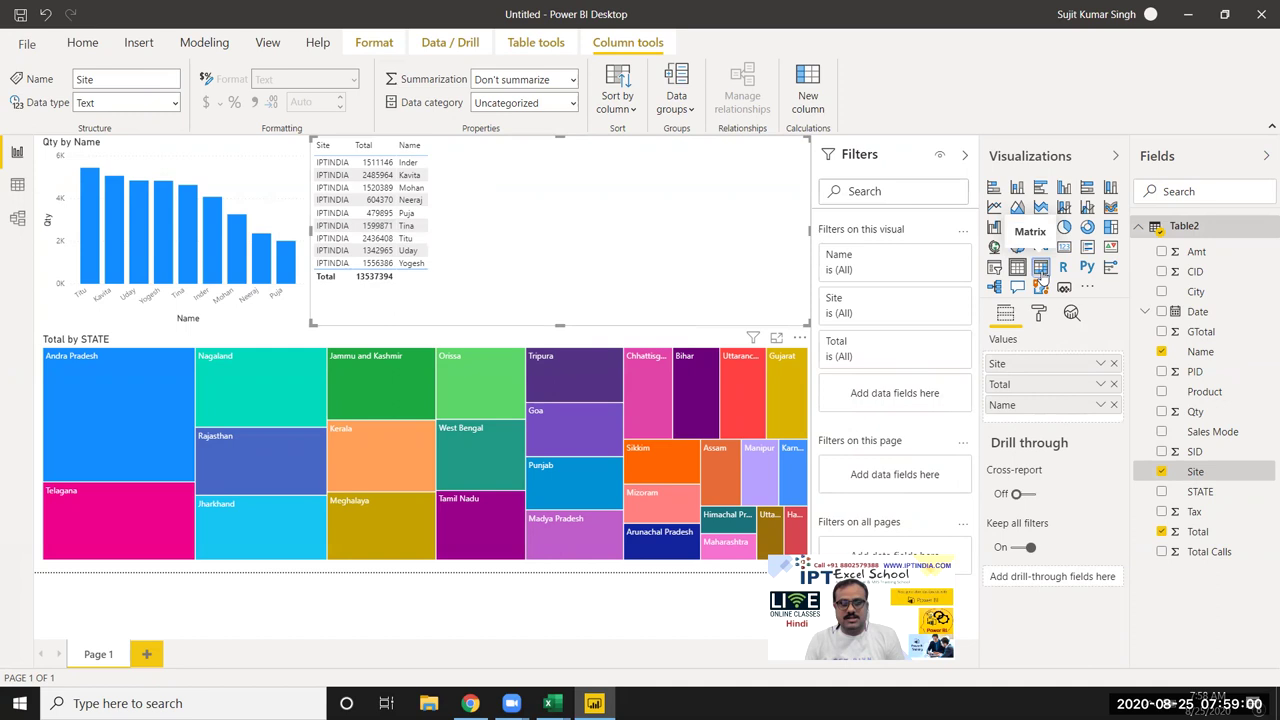
pyautogui.click(1040, 268)
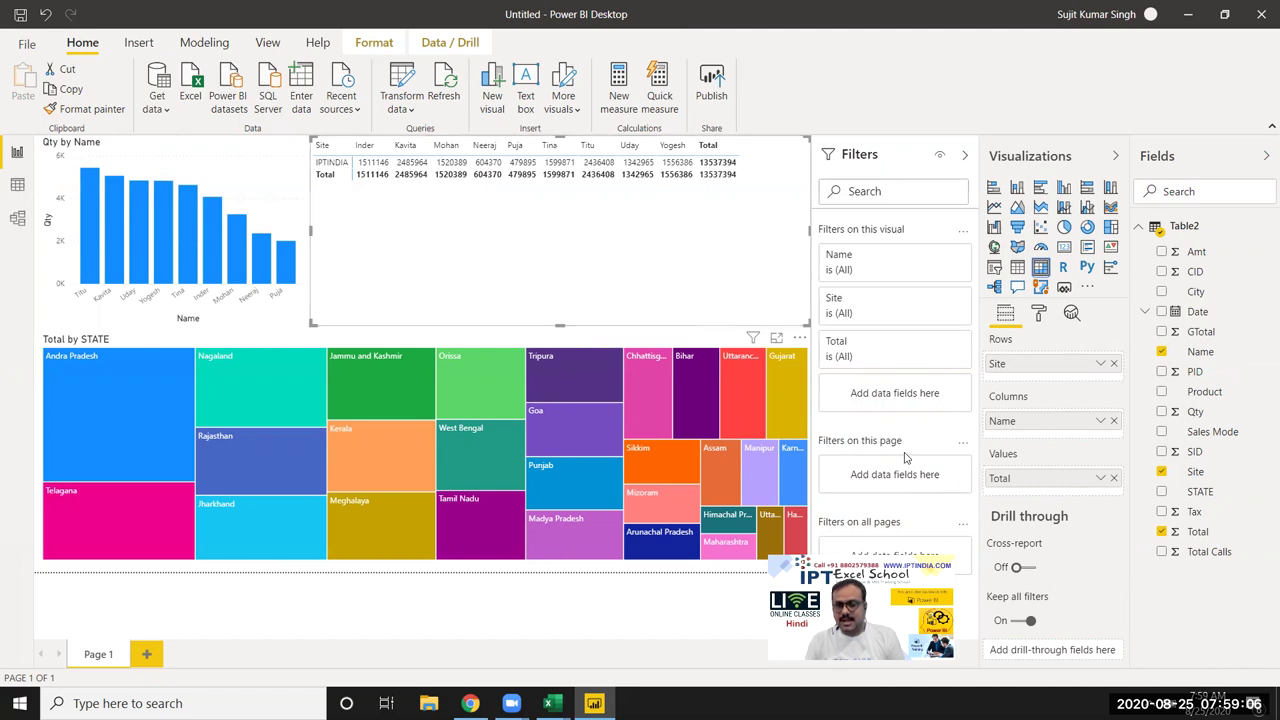
pyautogui.moveTo(1005, 432); pyautogui.dragTo(1030, 369)
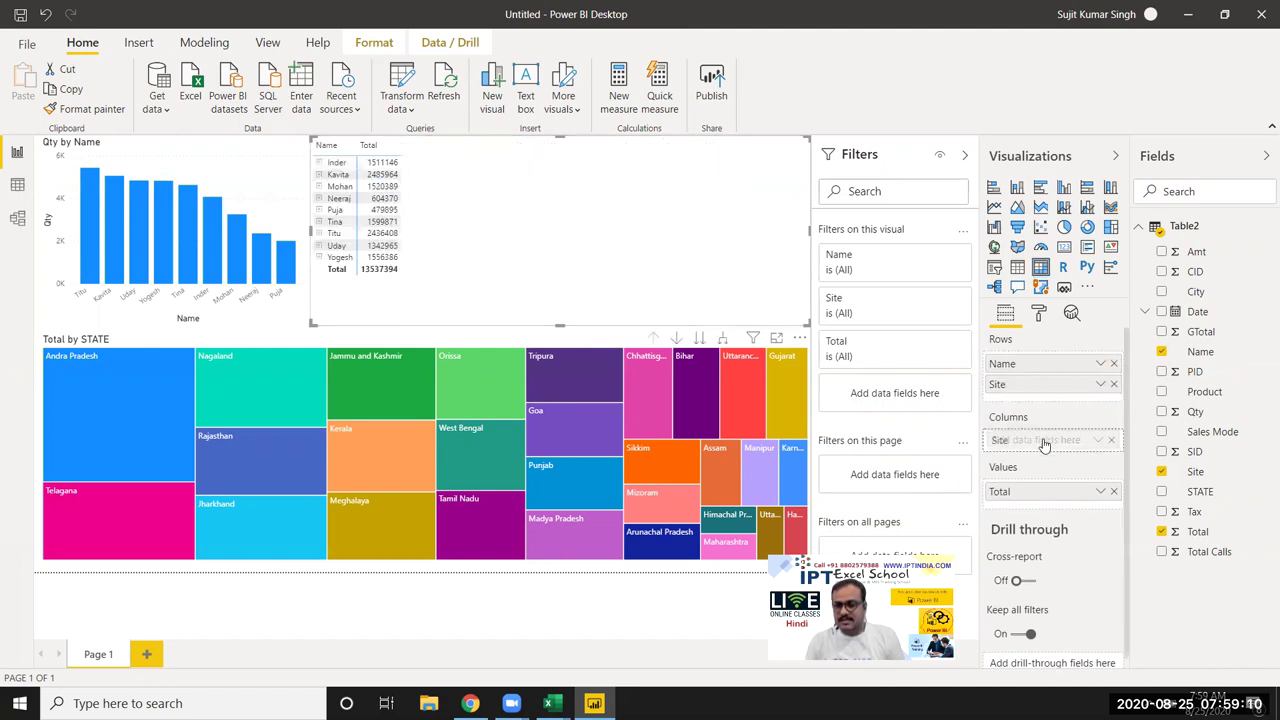
pyautogui.moveTo(1044, 444); pyautogui.dragTo(1025, 438)
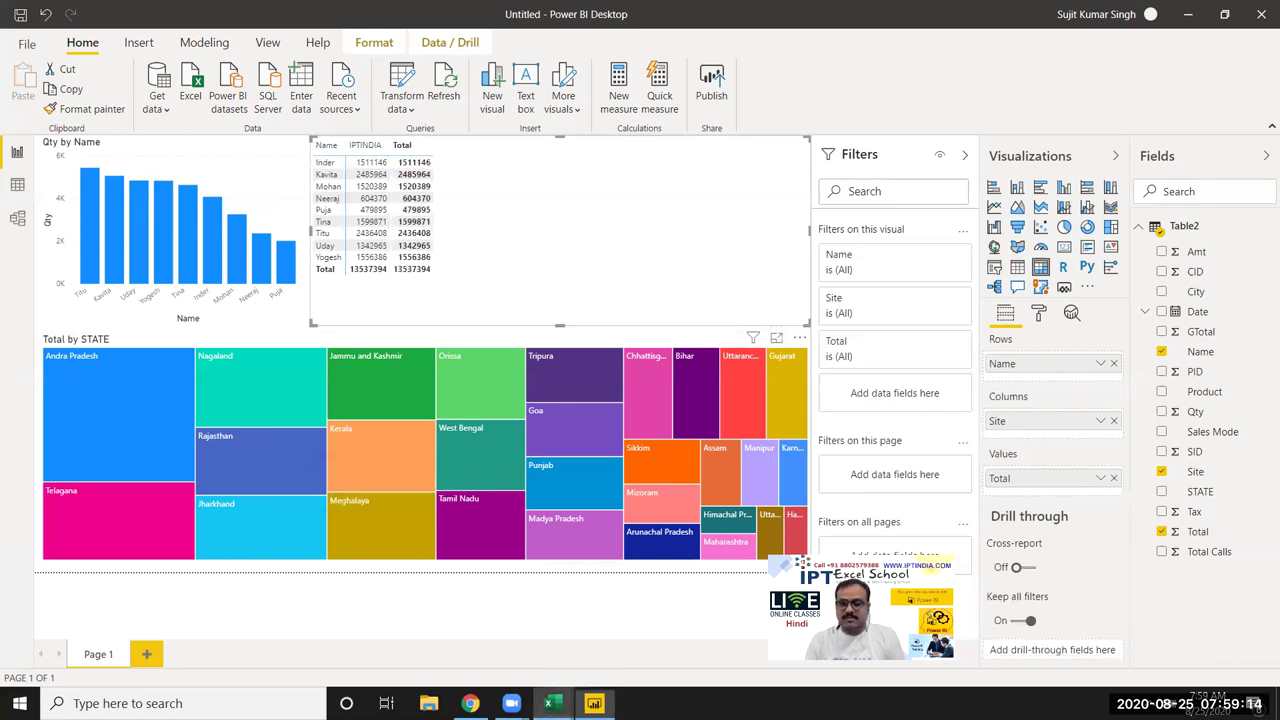
pyautogui.moveTo(548, 703)
pyautogui.click(695, 644)
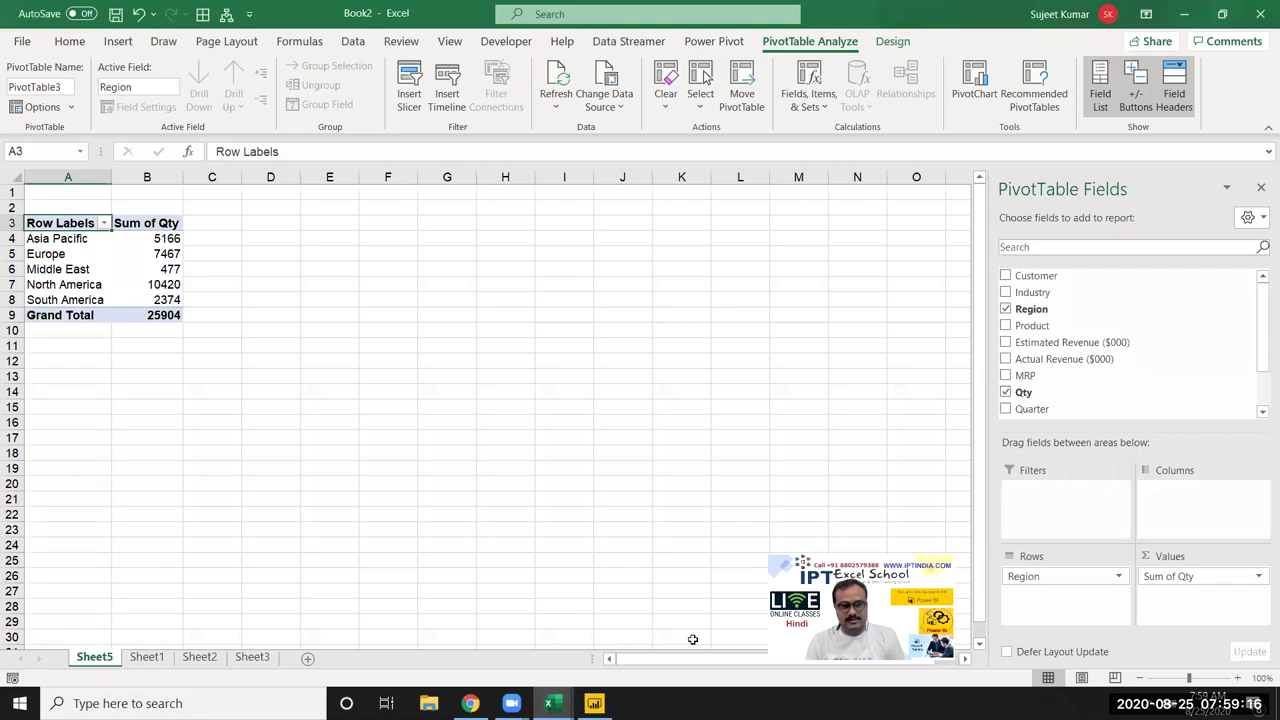
# Step: Rename pivot header A3 to 'Region' and B3 to 'Total Qty'
pyautogui.click(225, 285)
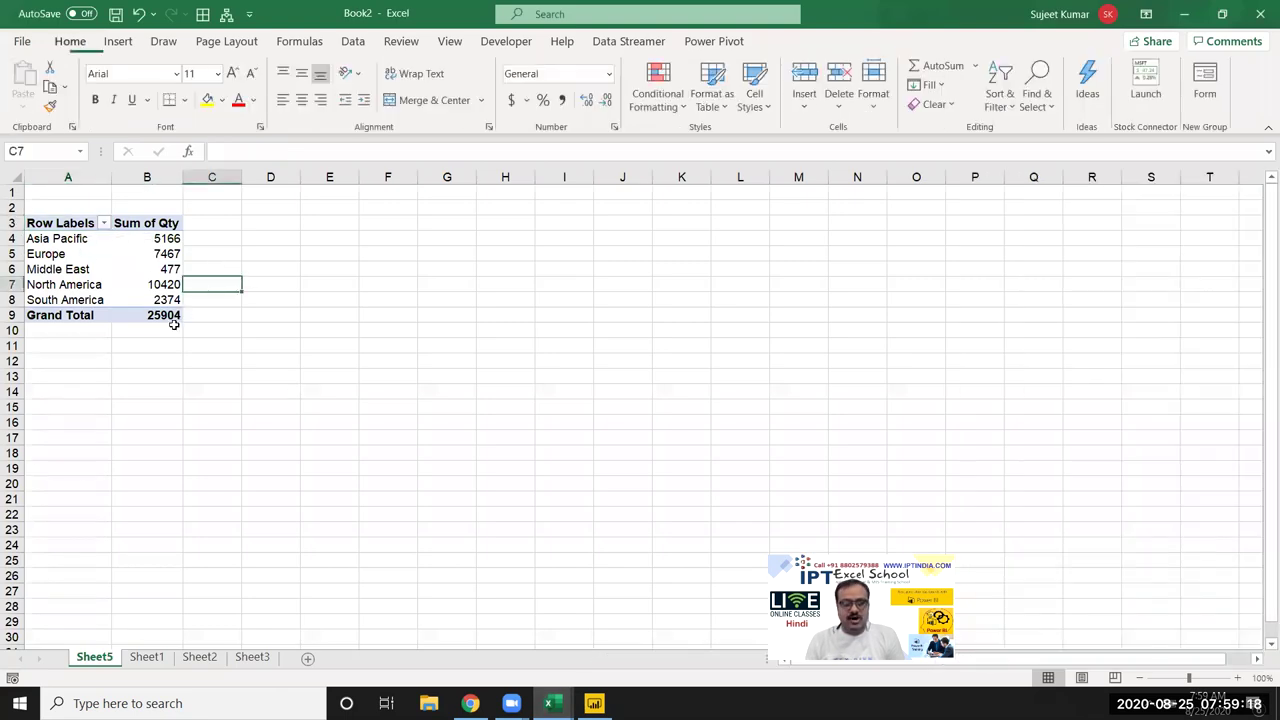
pyautogui.moveTo(168, 314); pyautogui.dragTo(68, 228)
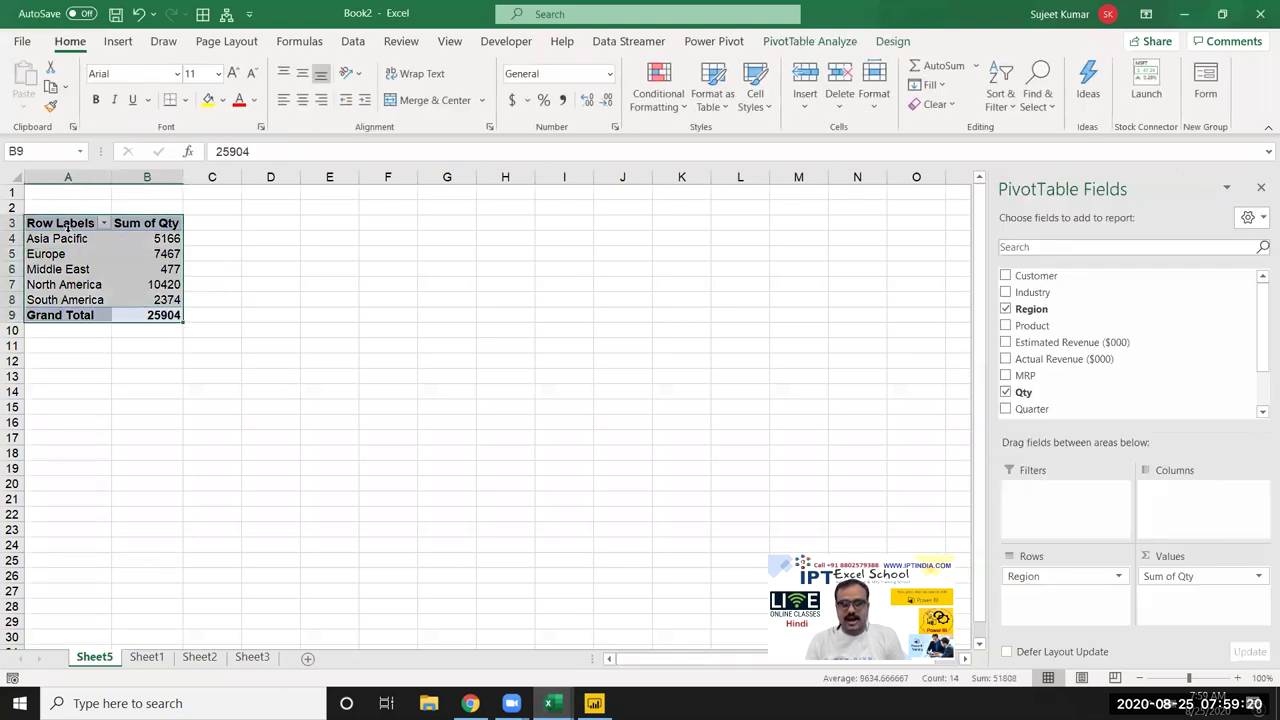
pyautogui.click(80, 256)
pyautogui.click(70, 220)
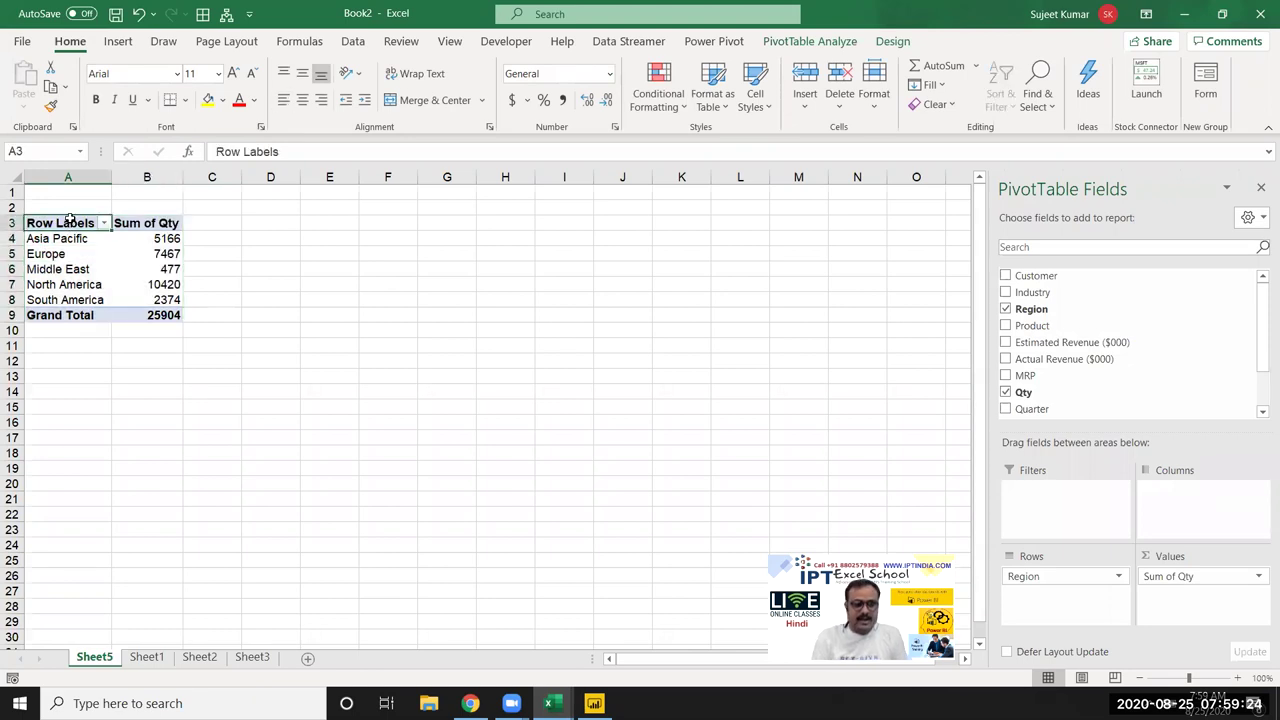
pyautogui.write('N')
pyautogui.press('BackSpace')
pyautogui.press('BackSpace')
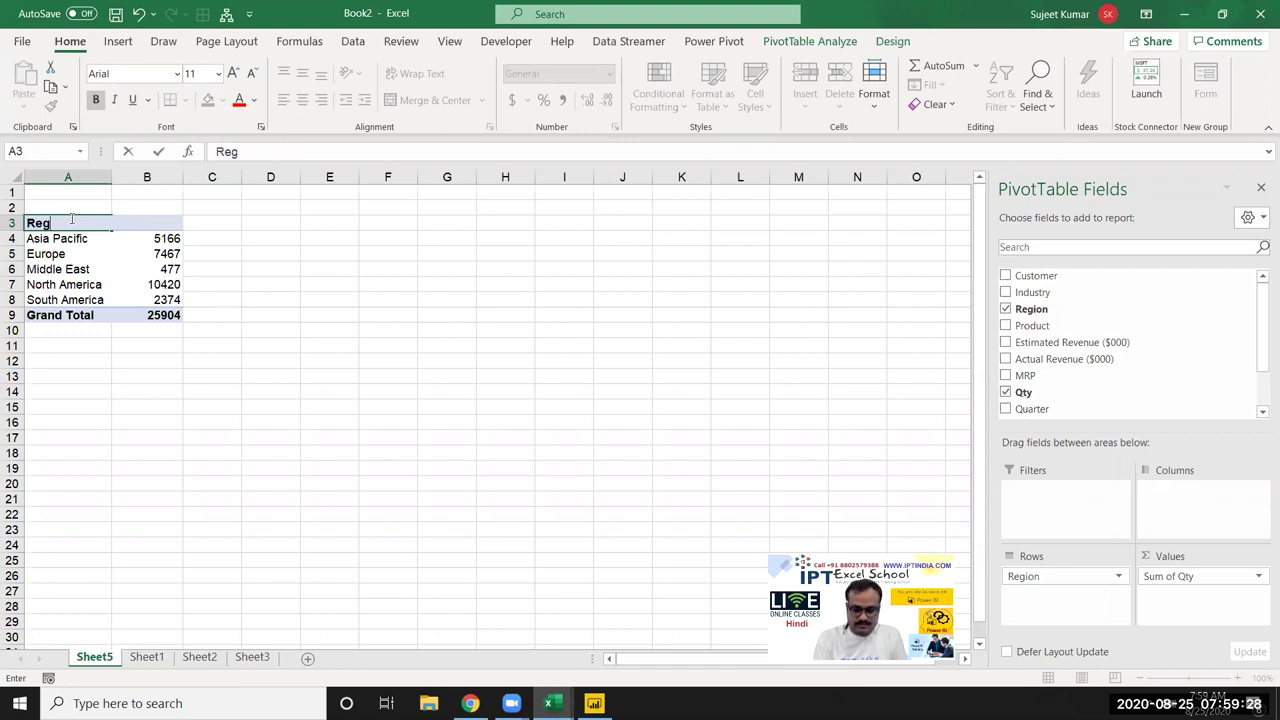
pyautogui.press('Return')
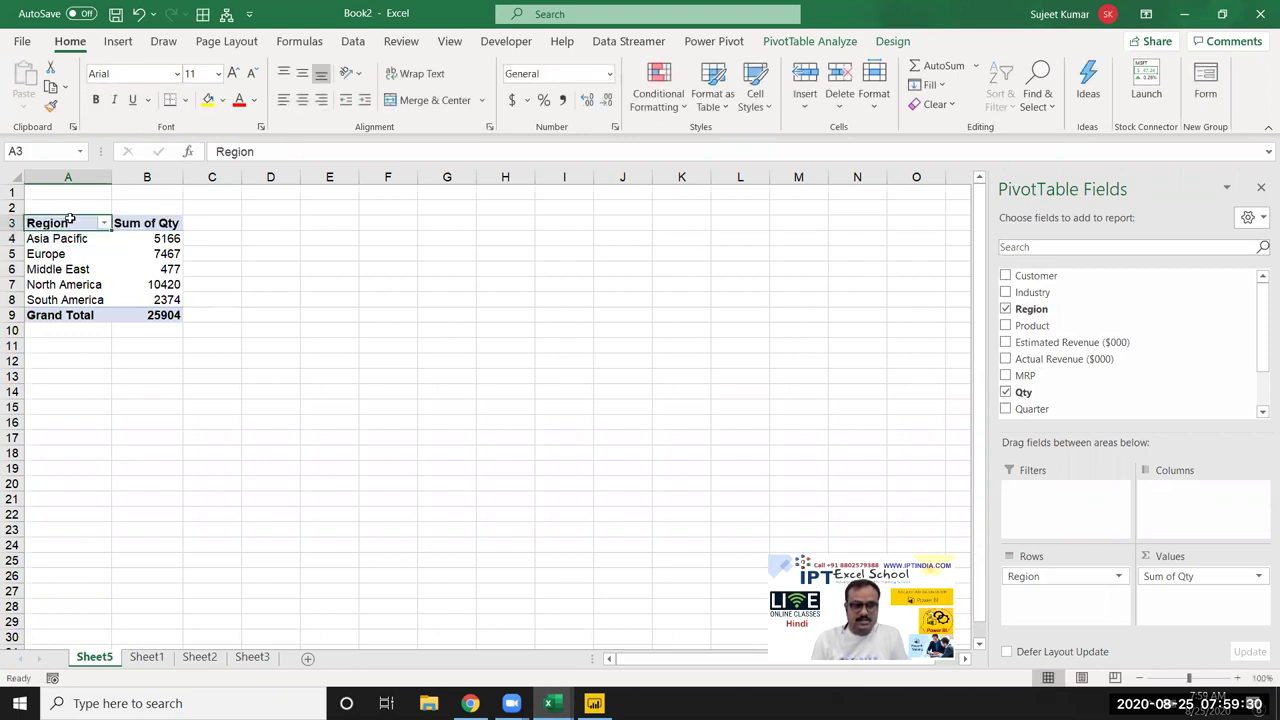
pyautogui.press('Right')
pyautogui.write('Tot')
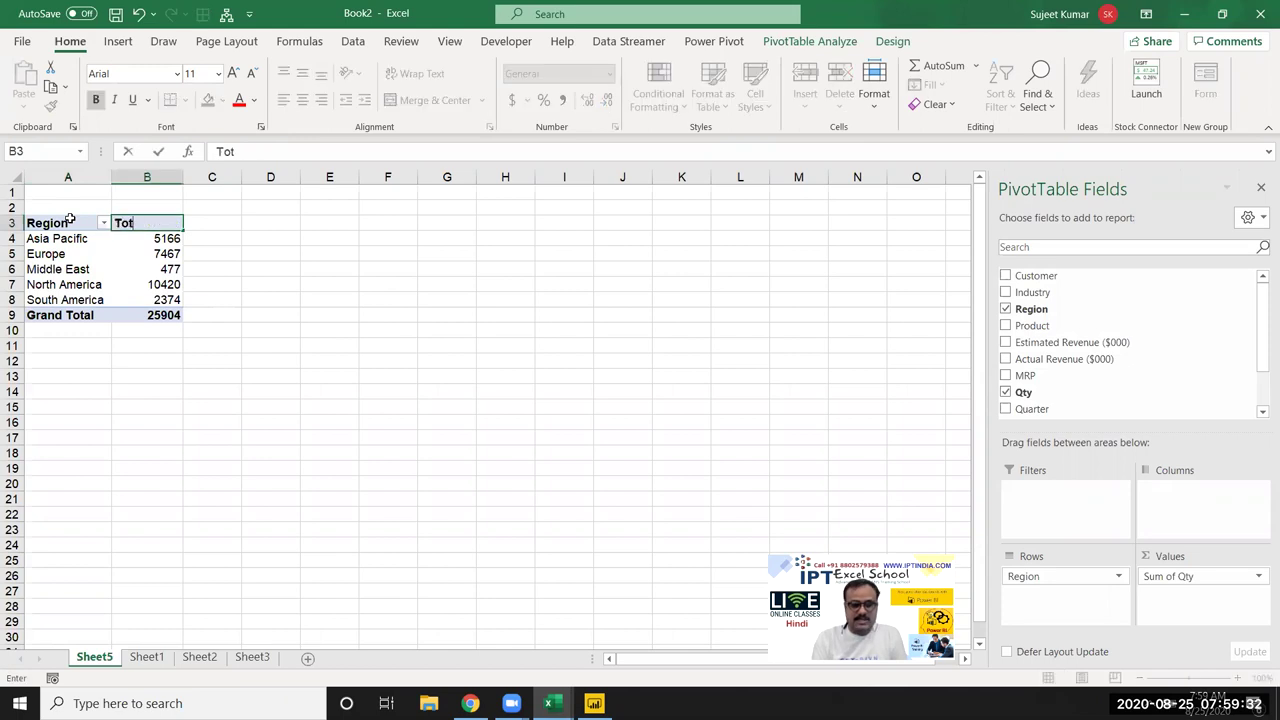
pyautogui.write('al Qty')
pyautogui.click(184, 390)
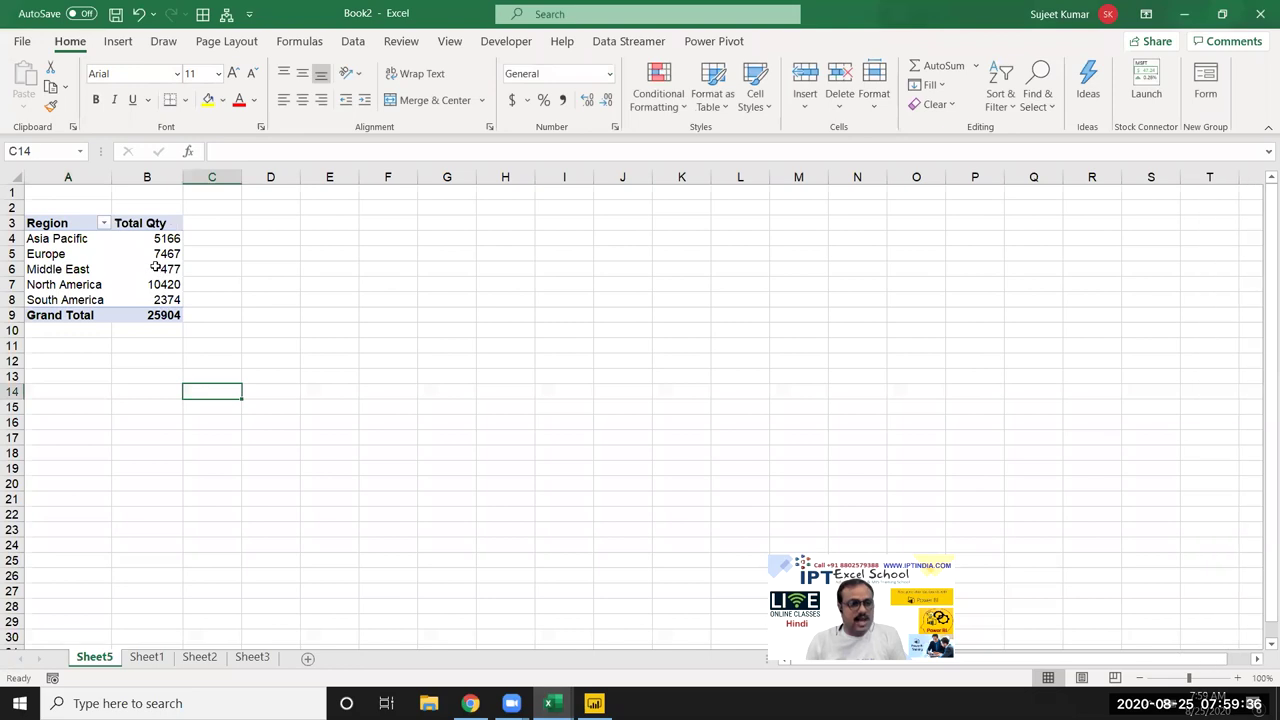
pyautogui.moveTo(155, 238); pyautogui.dragTo(160, 300)
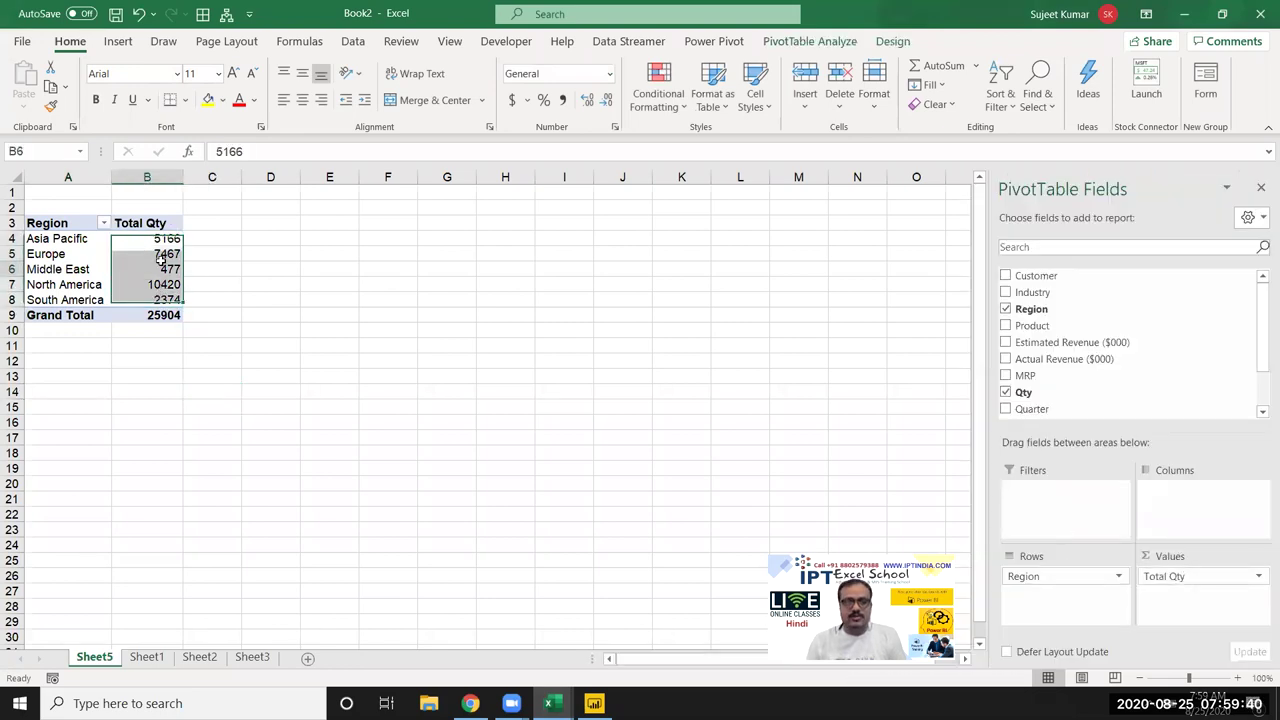
pyautogui.click(161, 266)
pyautogui.press('Delete')
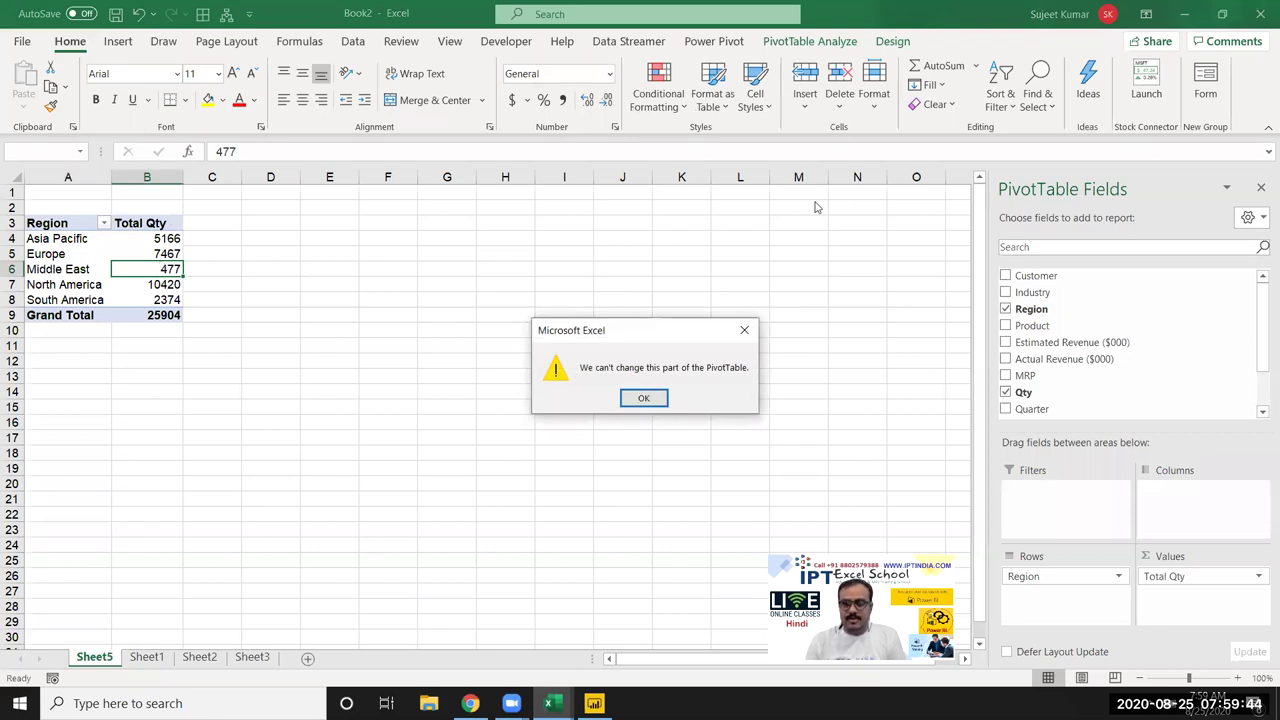
pyautogui.click(753, 331)
pyautogui.moveTo(81, 296); pyautogui.dragTo(80, 240)
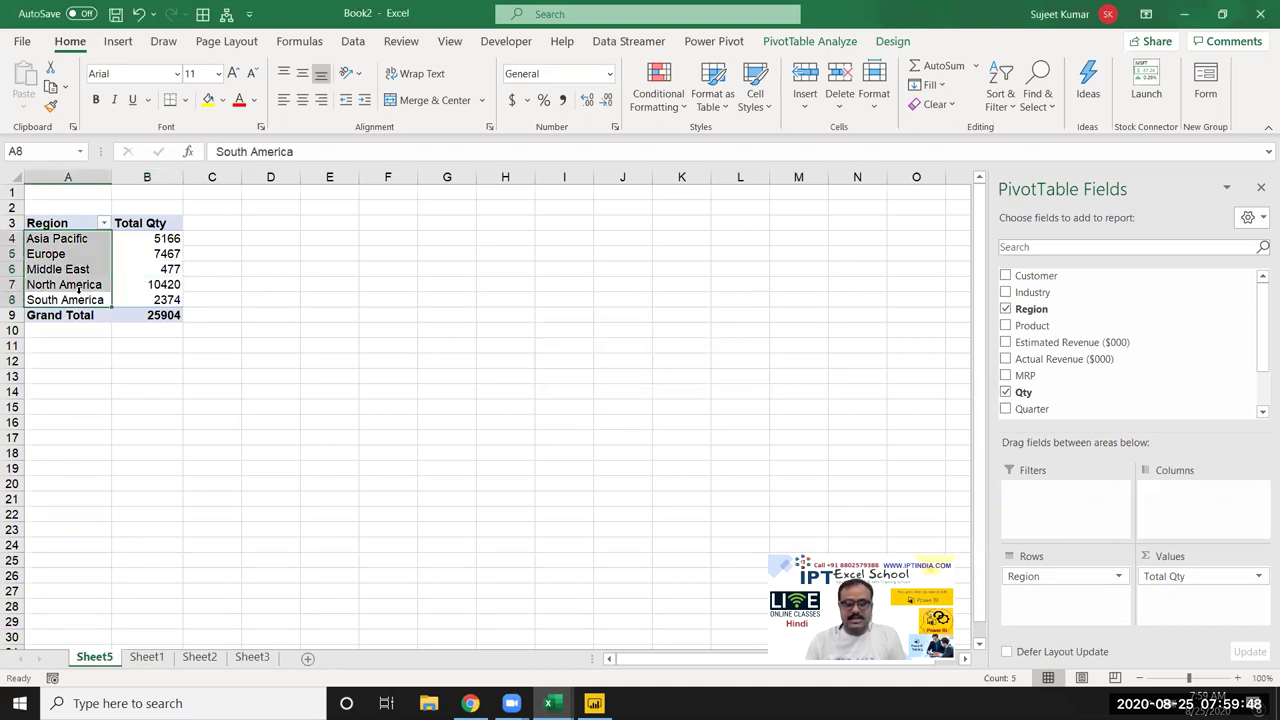
pyautogui.click(326, 303)
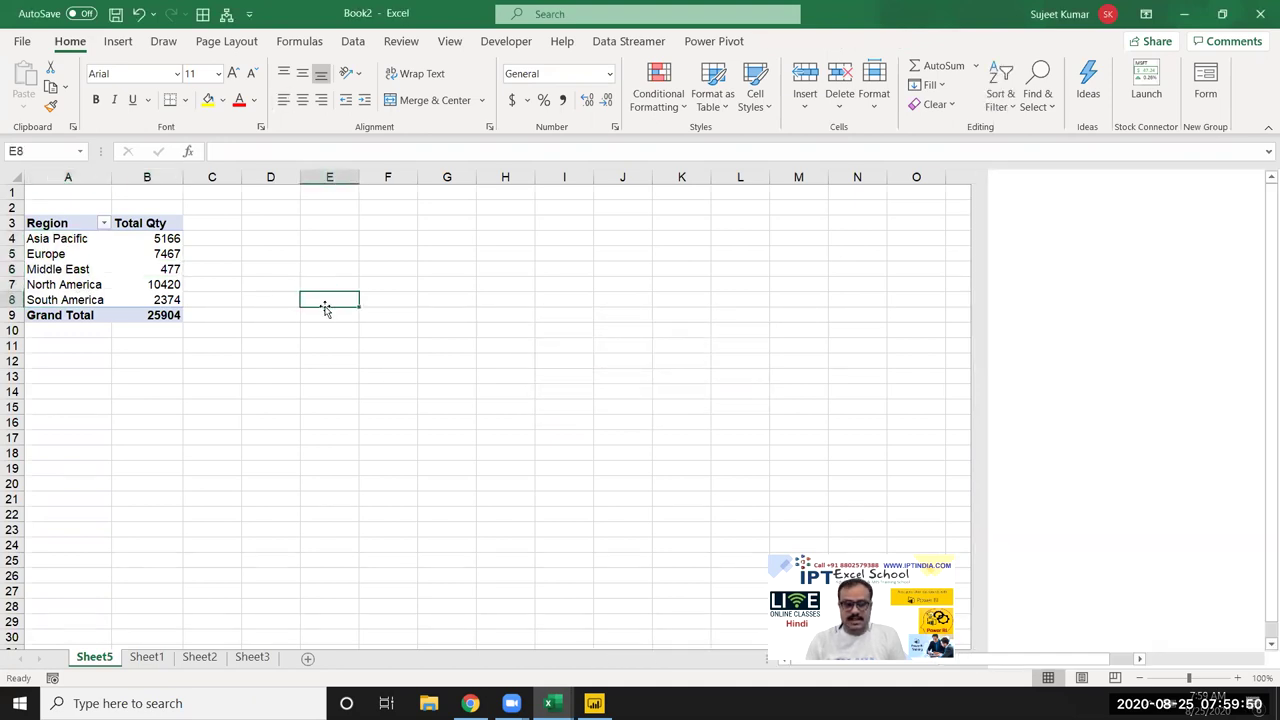
pyautogui.click(152, 264)
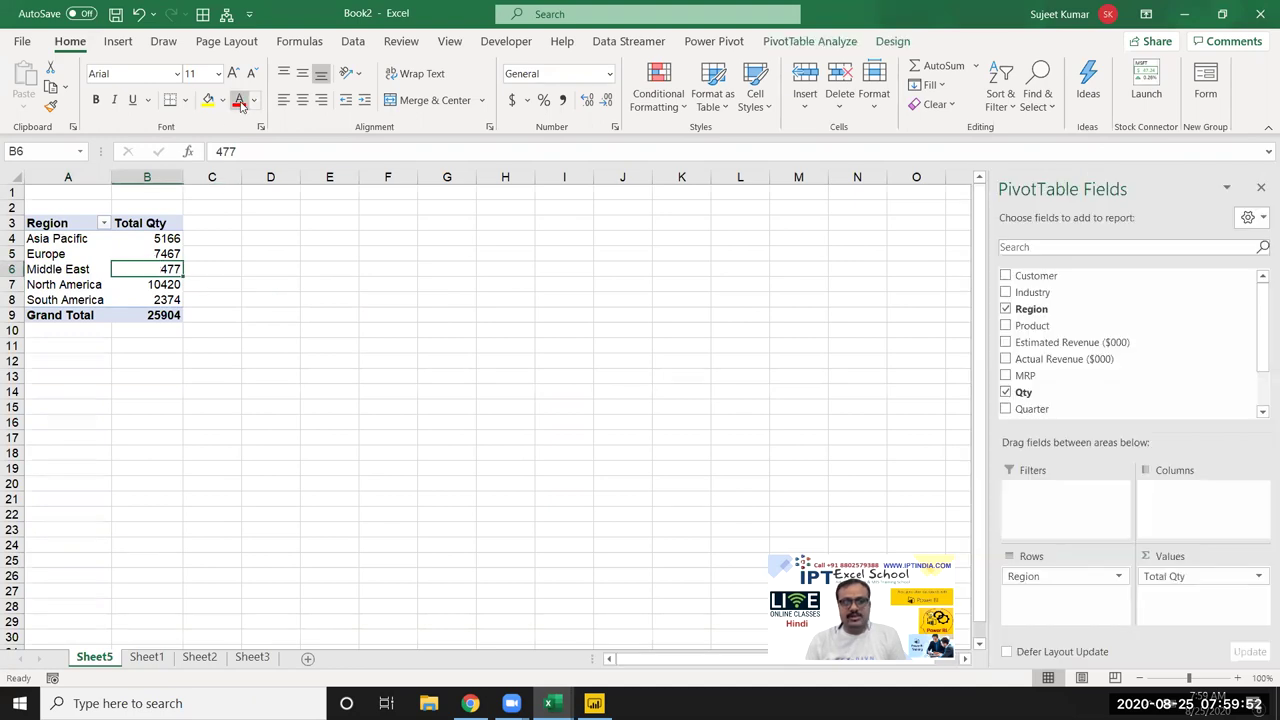
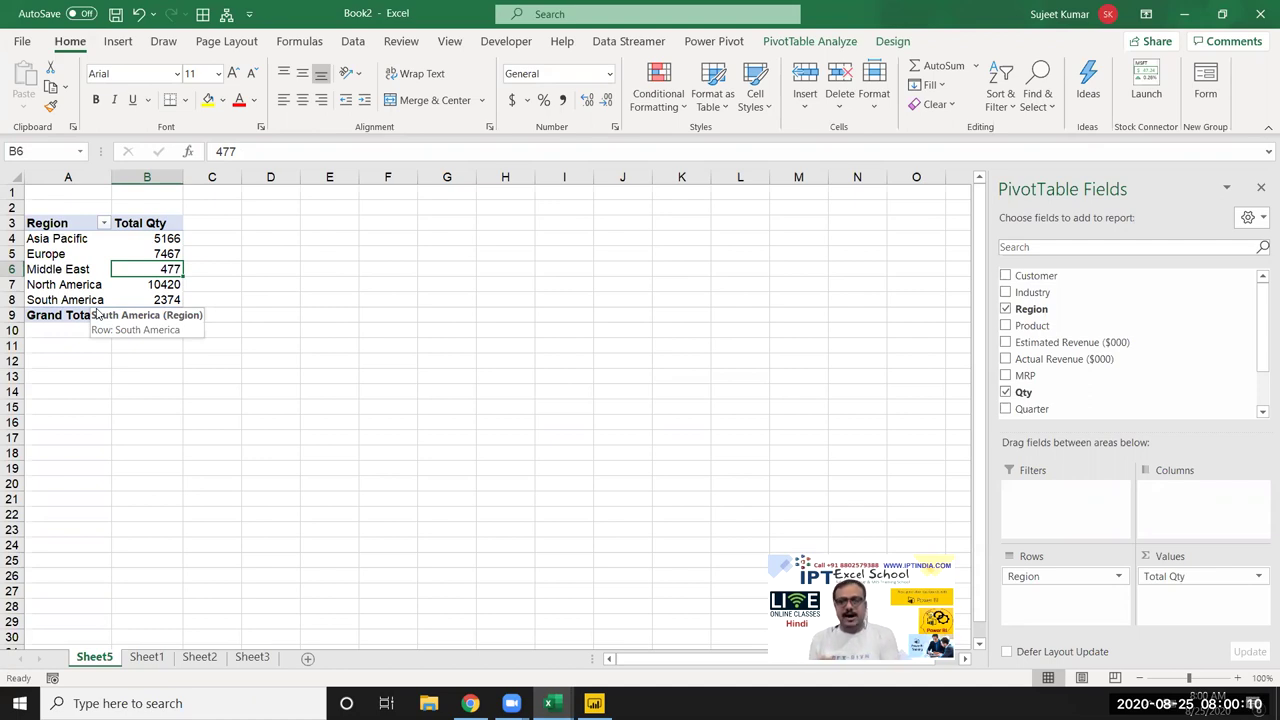
# Step: Apply Dark Blue Pivot Style Dark 23 to the Region pivot table
pyautogui.click(308, 316)
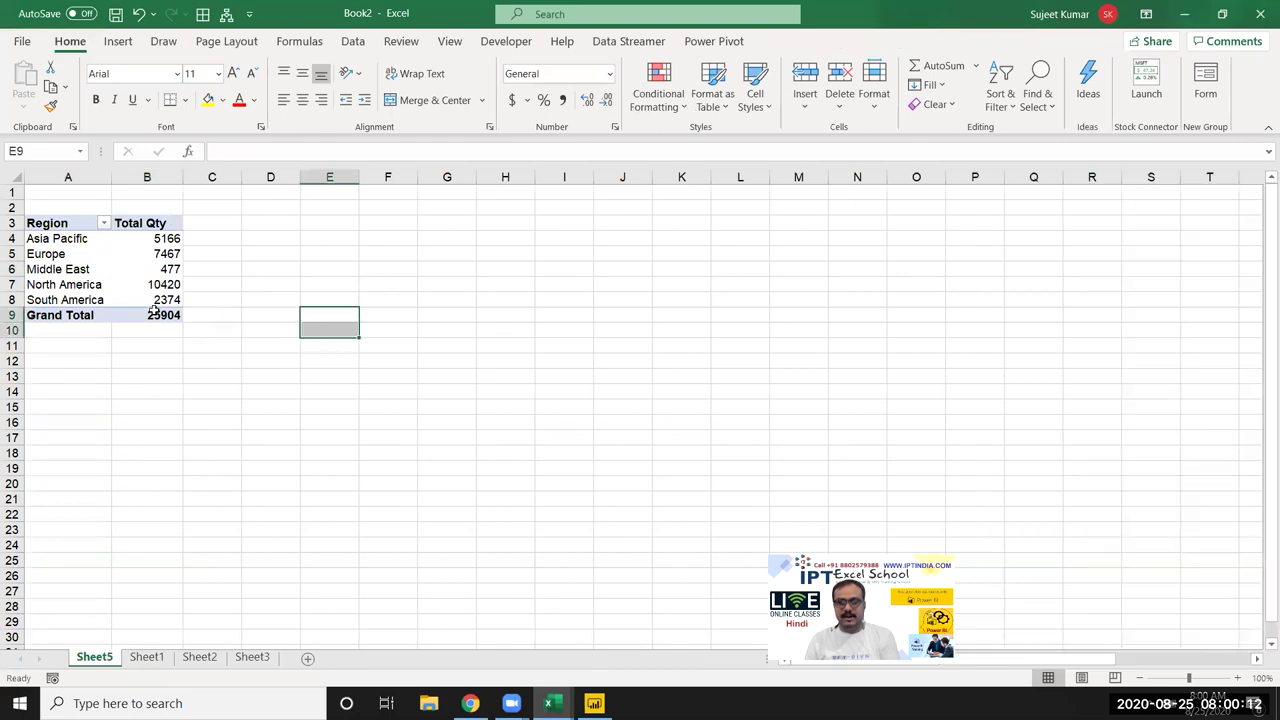
pyautogui.click(158, 284)
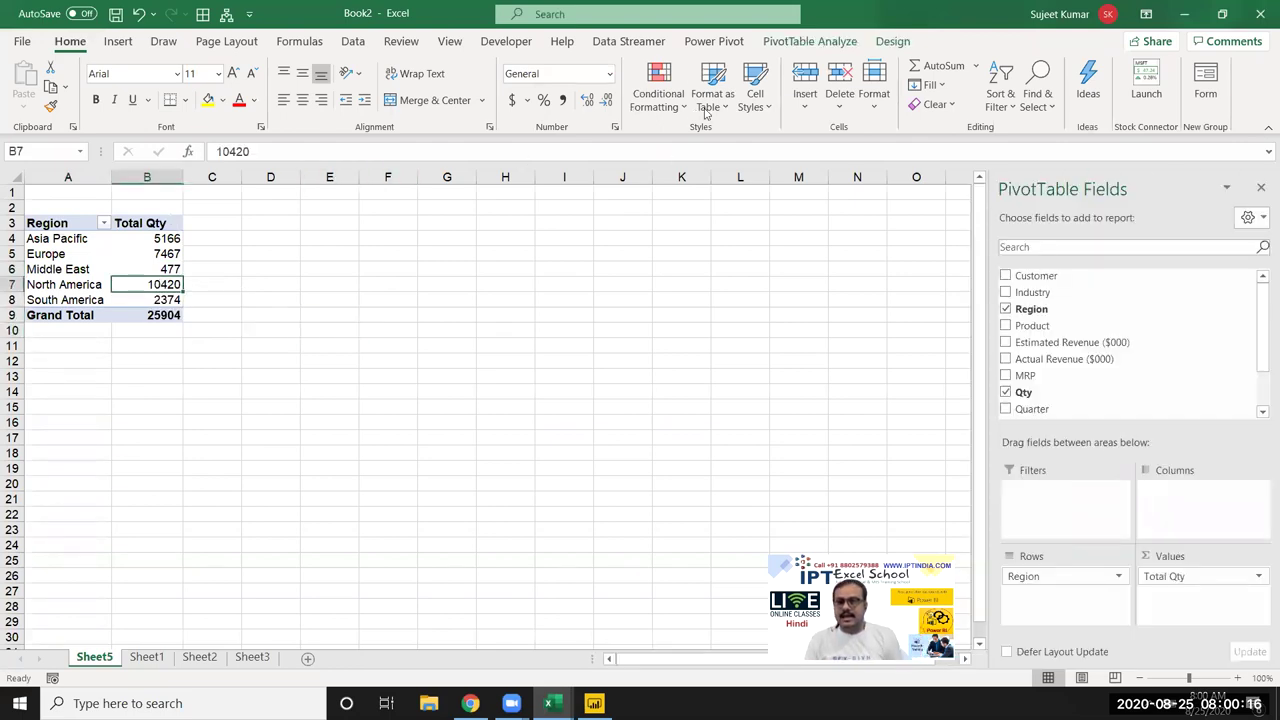
pyautogui.click(893, 42)
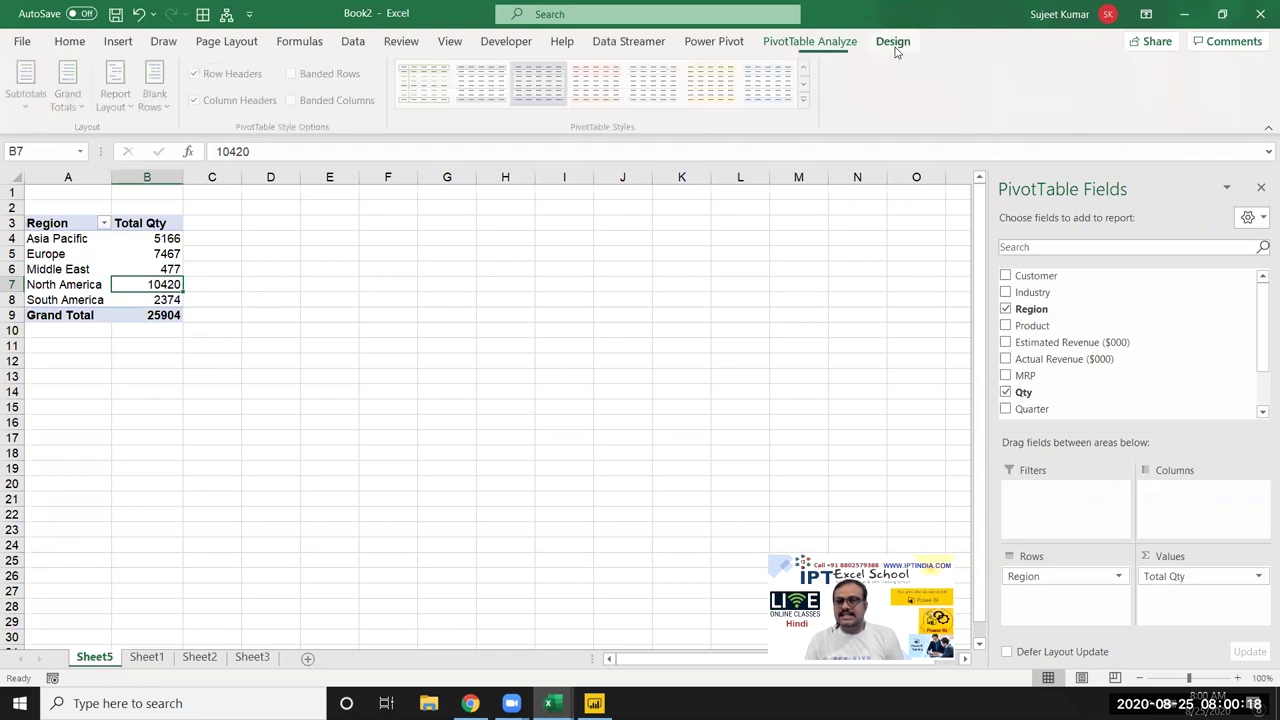
pyautogui.click(806, 98)
pyautogui.scroll(-3, 658, 200)
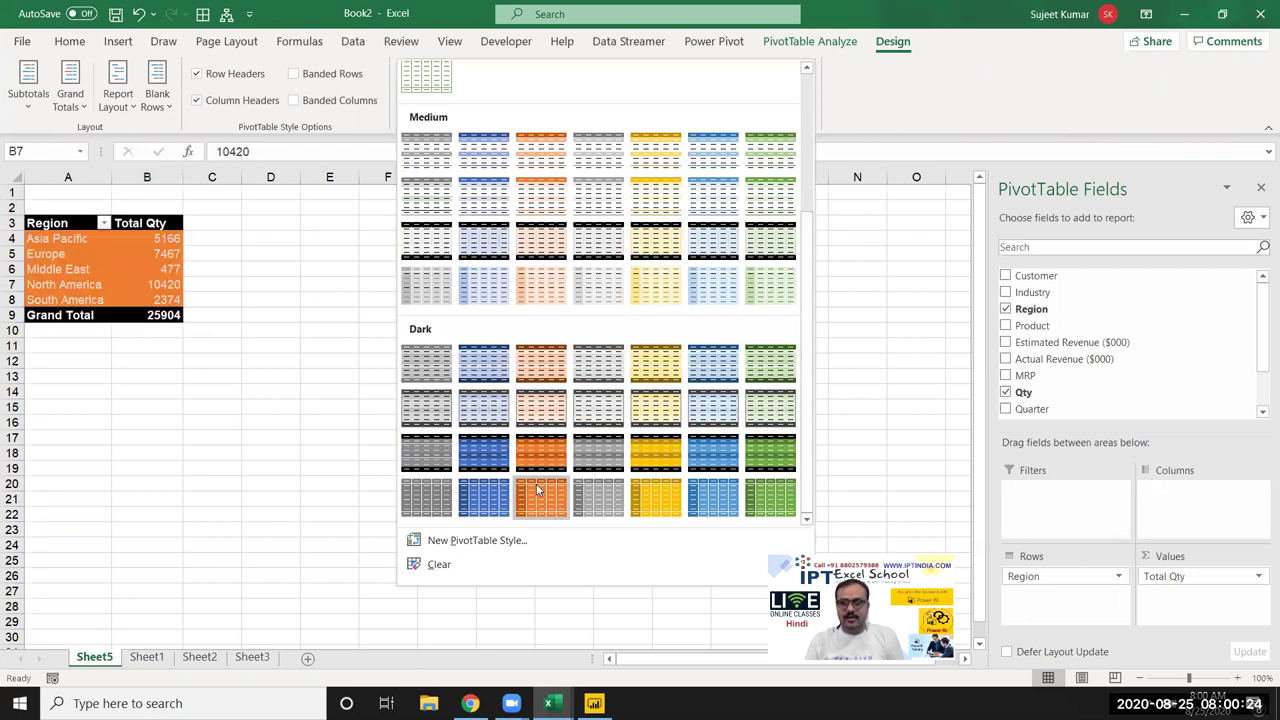
pyautogui.click(487, 502)
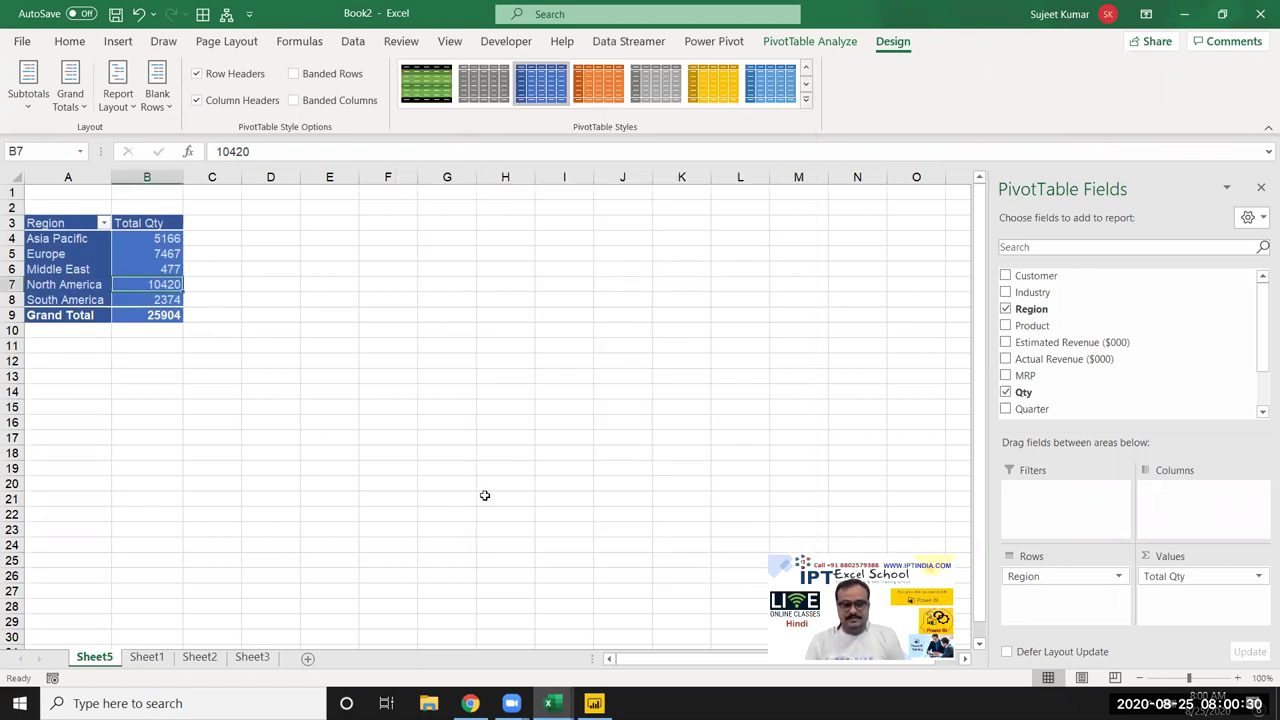
# Step: Deselect to review the styled pivot, then reselect a cell inside it
pyautogui.click(293, 350)
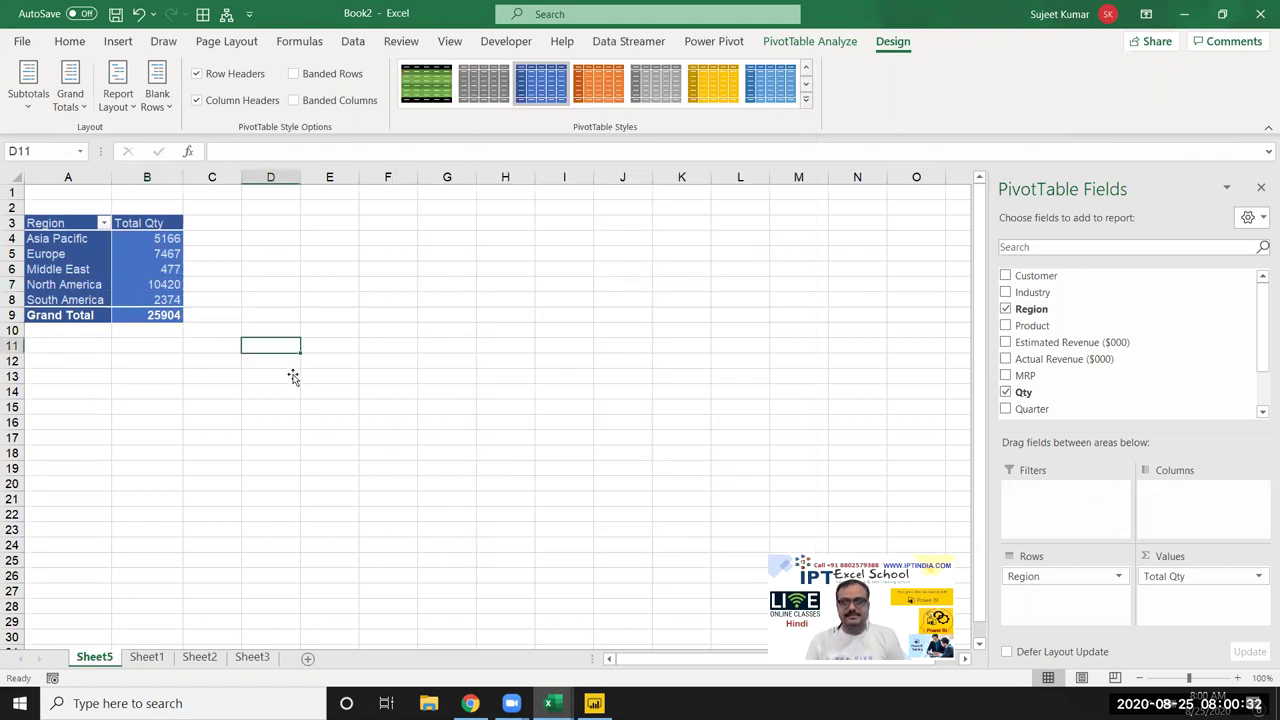
pyautogui.click(192, 288)
pyautogui.click(172, 284)
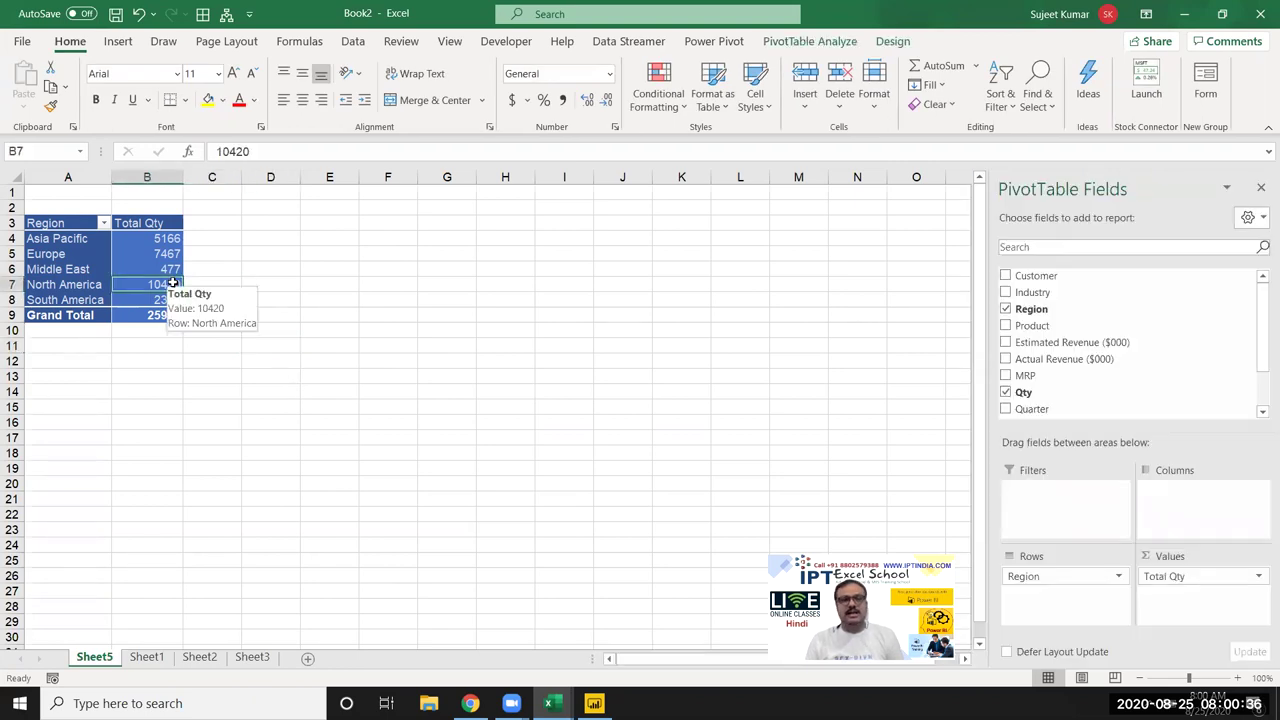
pyautogui.click(115, 44)
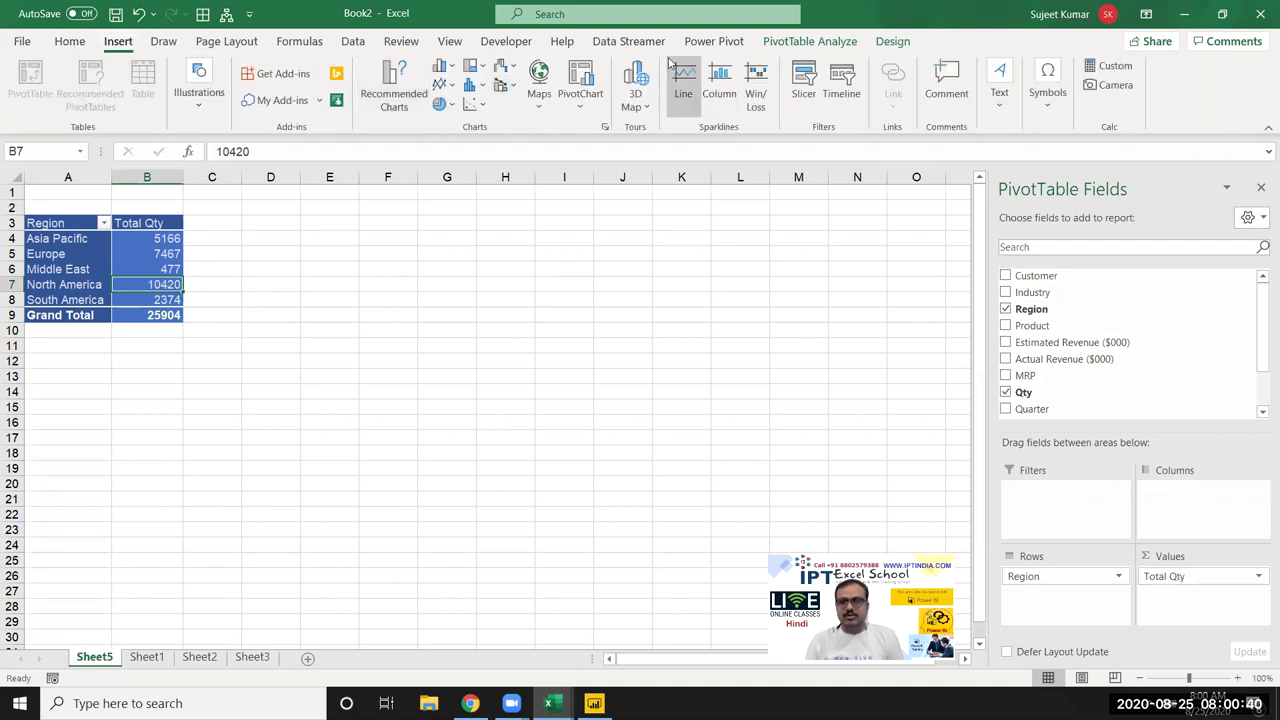
pyautogui.click(808, 44)
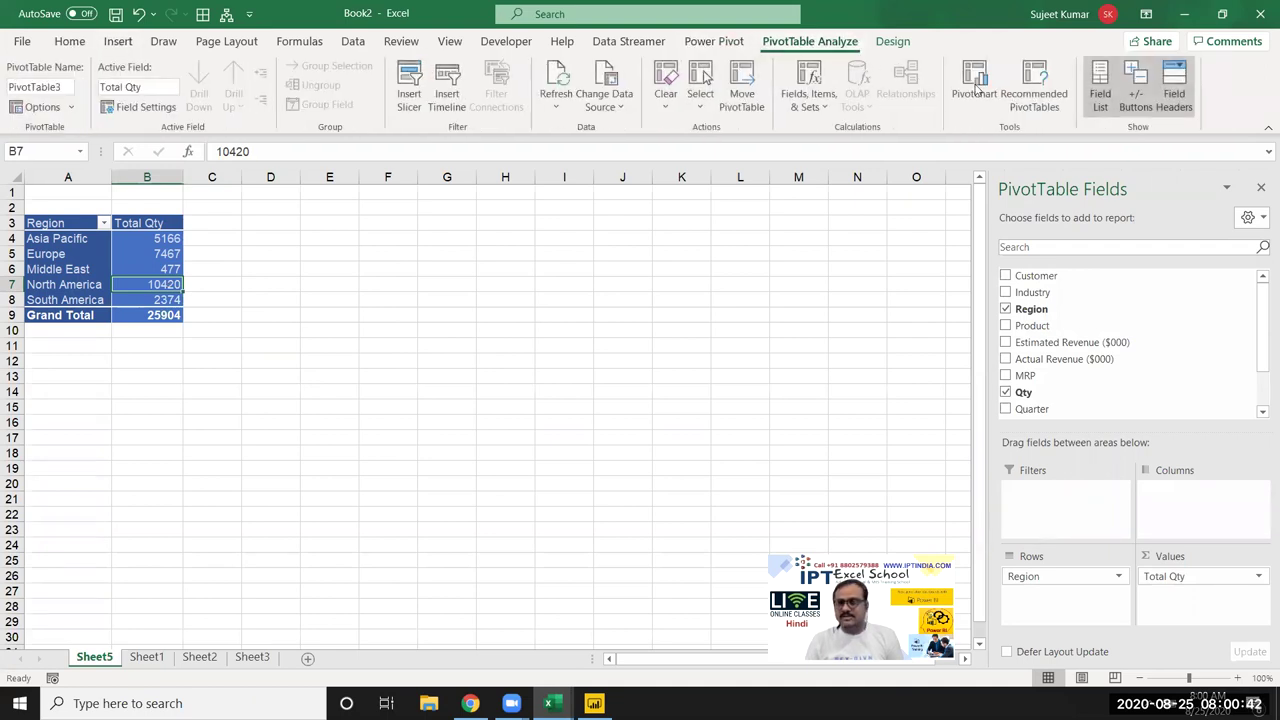
# Step: Insert a clustered column pivot chart and move it beside the pivot table
pyautogui.click(118, 42)
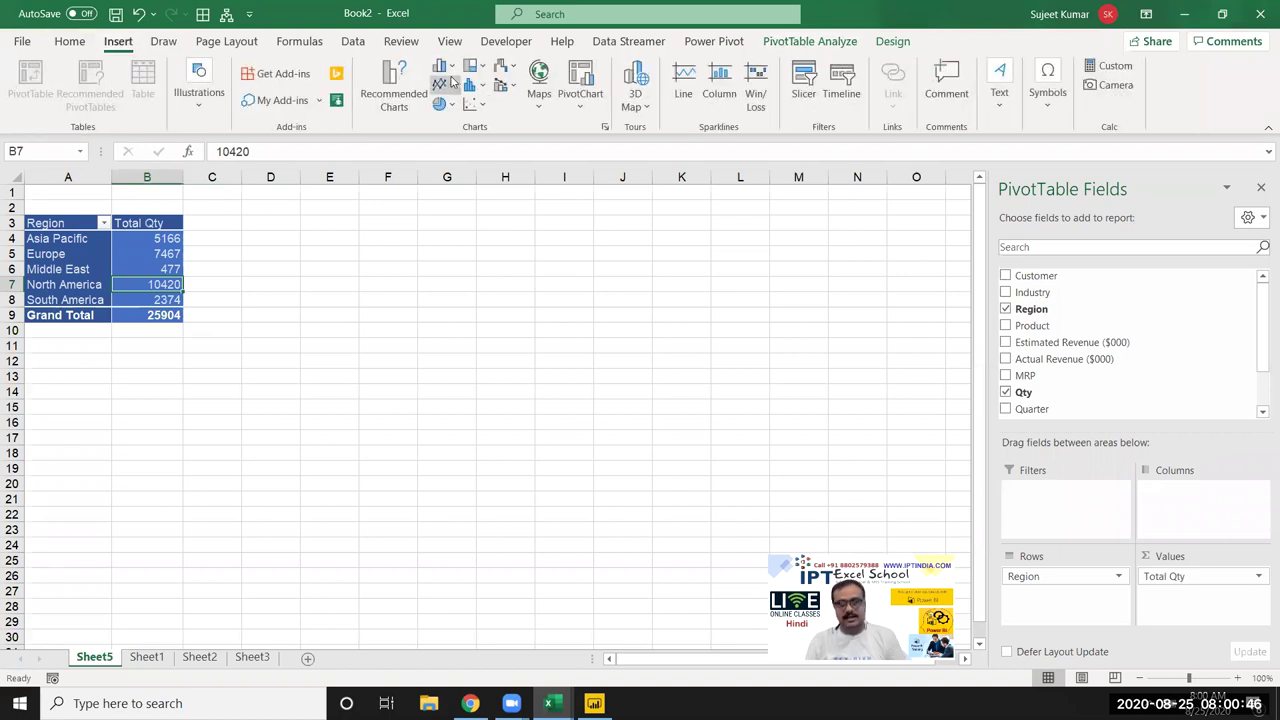
pyautogui.click(441, 66)
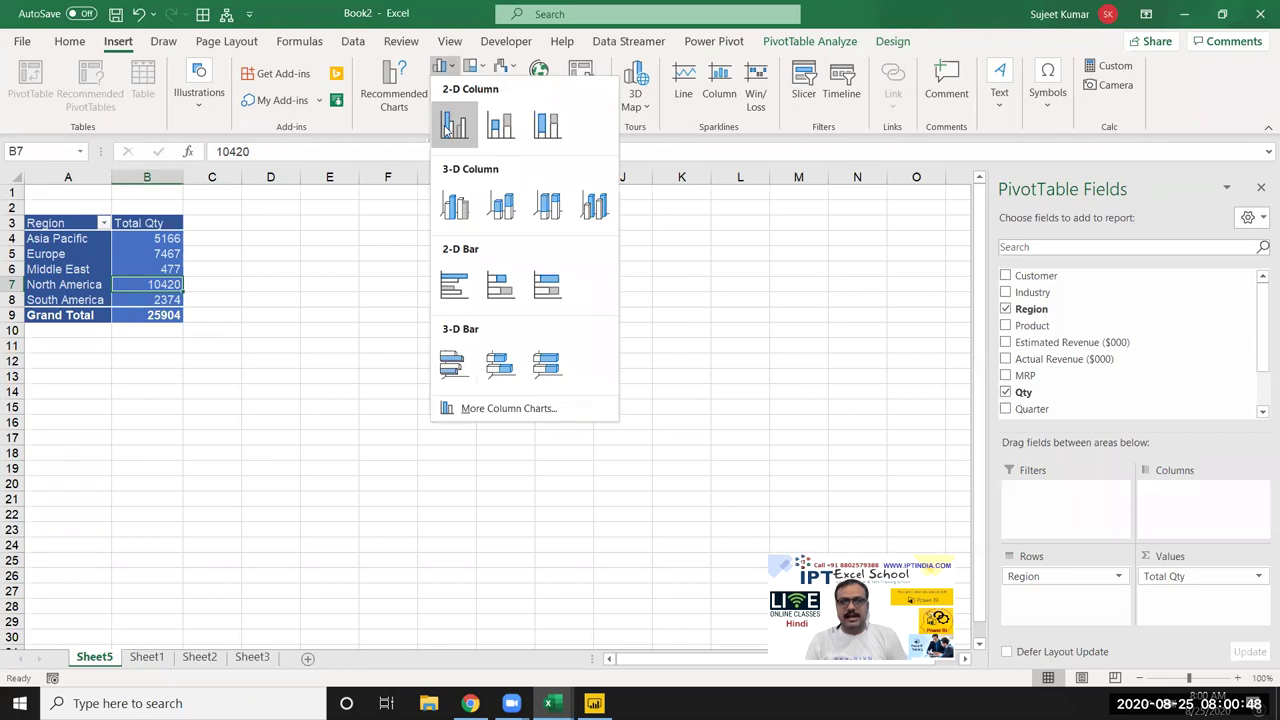
pyautogui.click(453, 126)
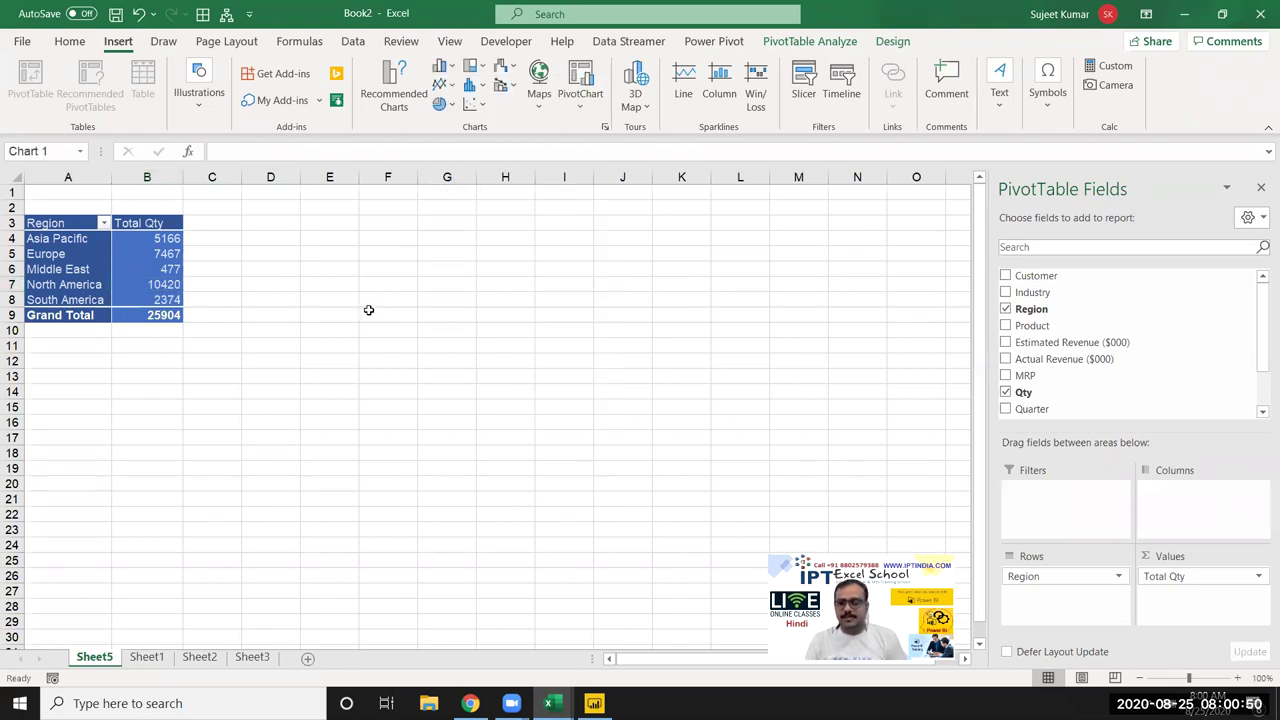
pyautogui.moveTo(414, 331)
pyautogui.mouseDown()
pyautogui.moveTo(337, 218)
pyautogui.moveTo(316, 214)
pyautogui.mouseUp()
pyautogui.moveTo(601, 425); pyautogui.dragTo(783, 469)
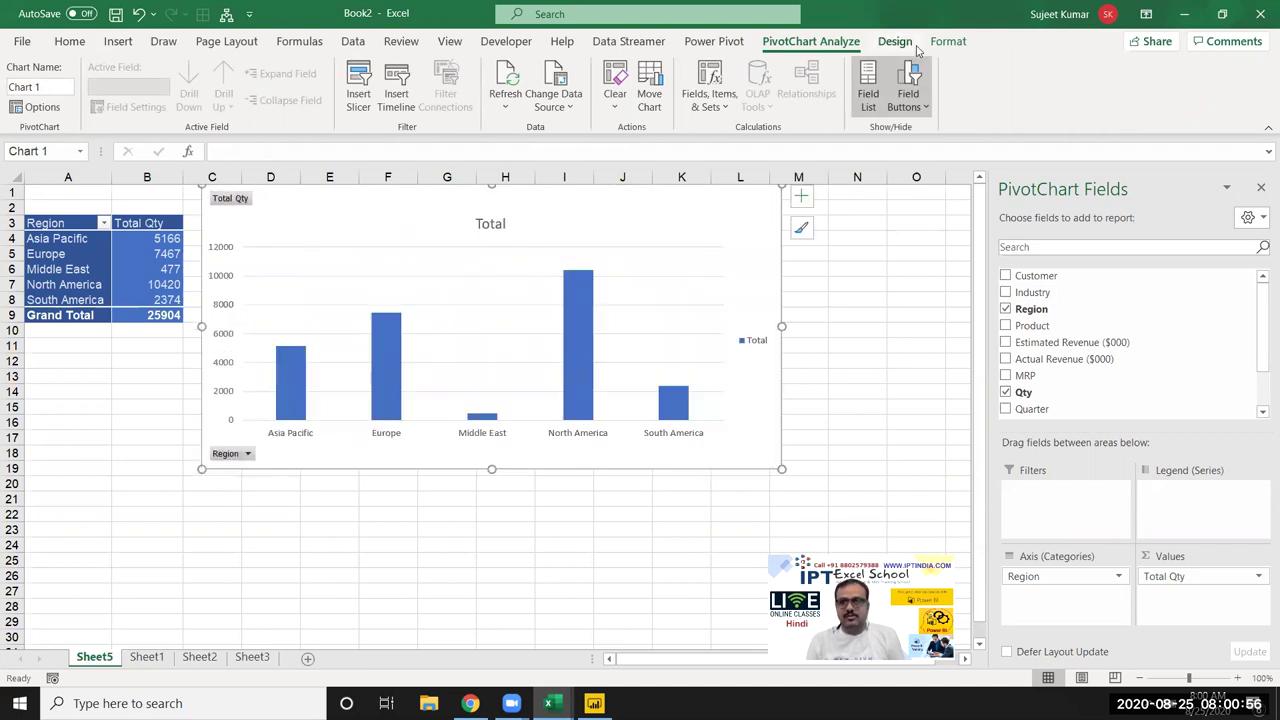
# Step: Style the chart with data labels and the dark outlined-bar chart style
pyautogui.click(895, 42)
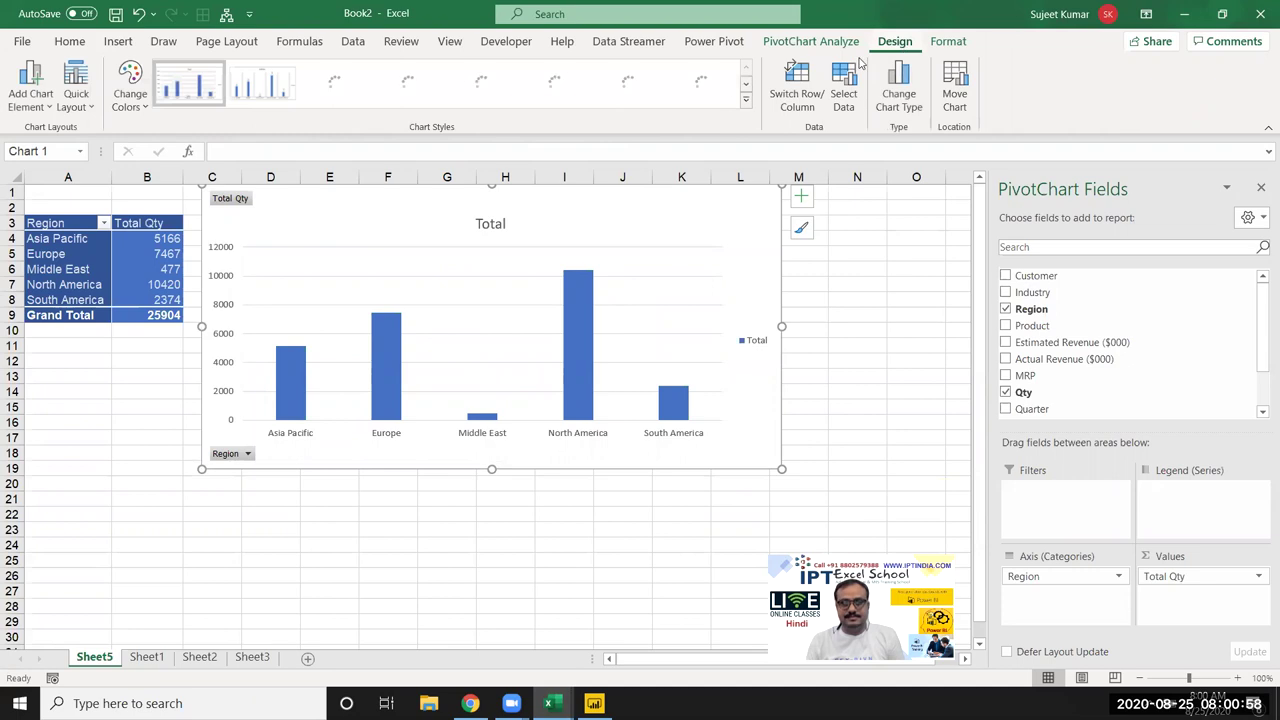
pyautogui.click(409, 85)
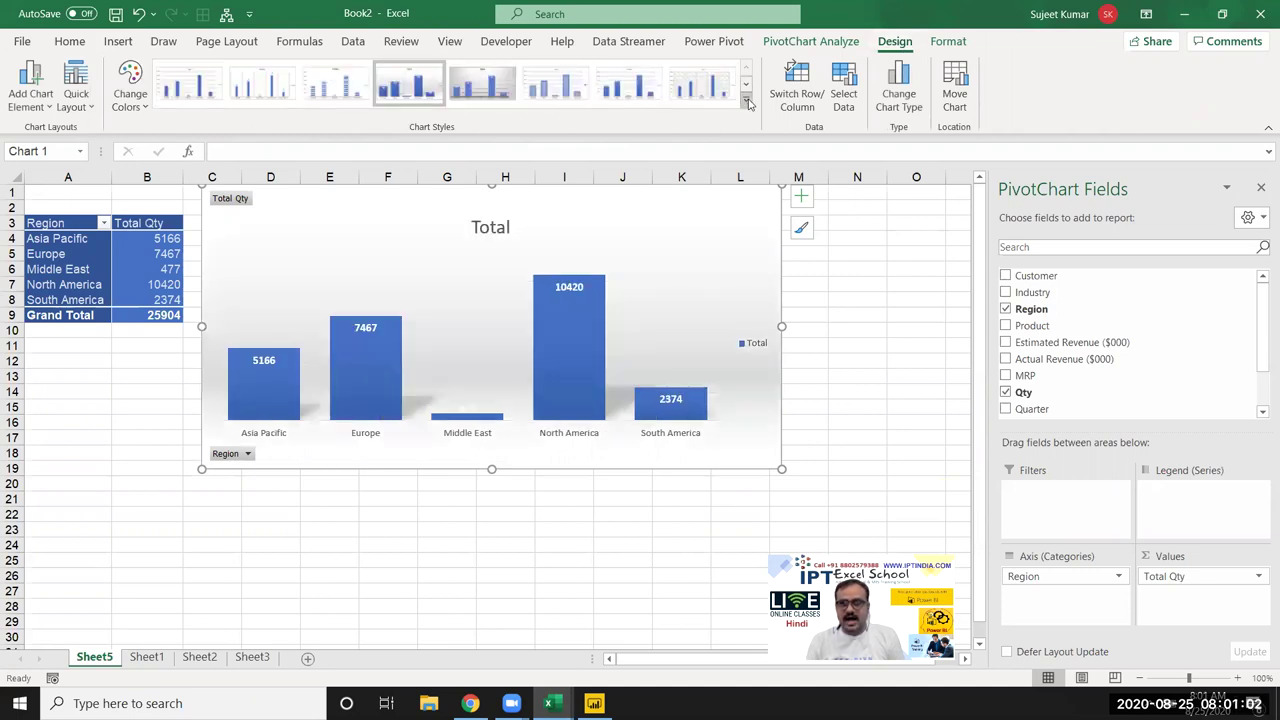
pyautogui.click(745, 99)
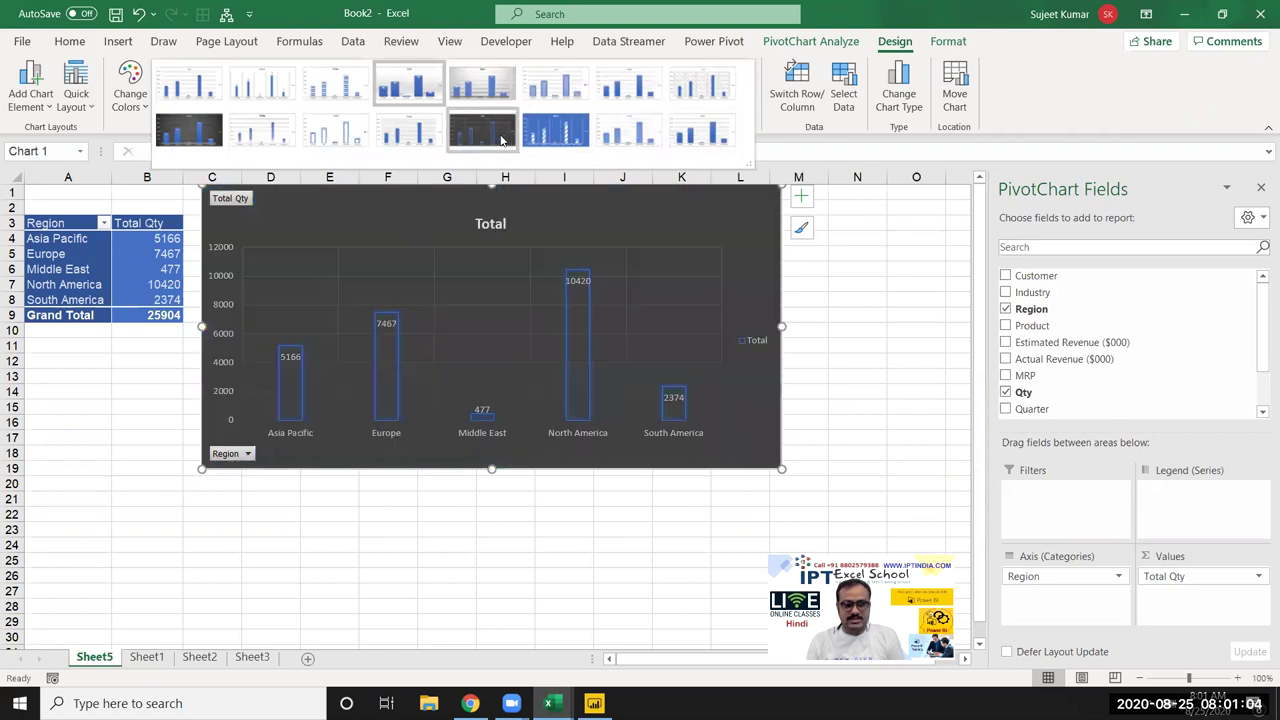
pyautogui.click(503, 139)
# Step: Nudge the chart slightly left so it sits next to the table
pyautogui.click(868, 298)
pyautogui.rightClick(767, 284)
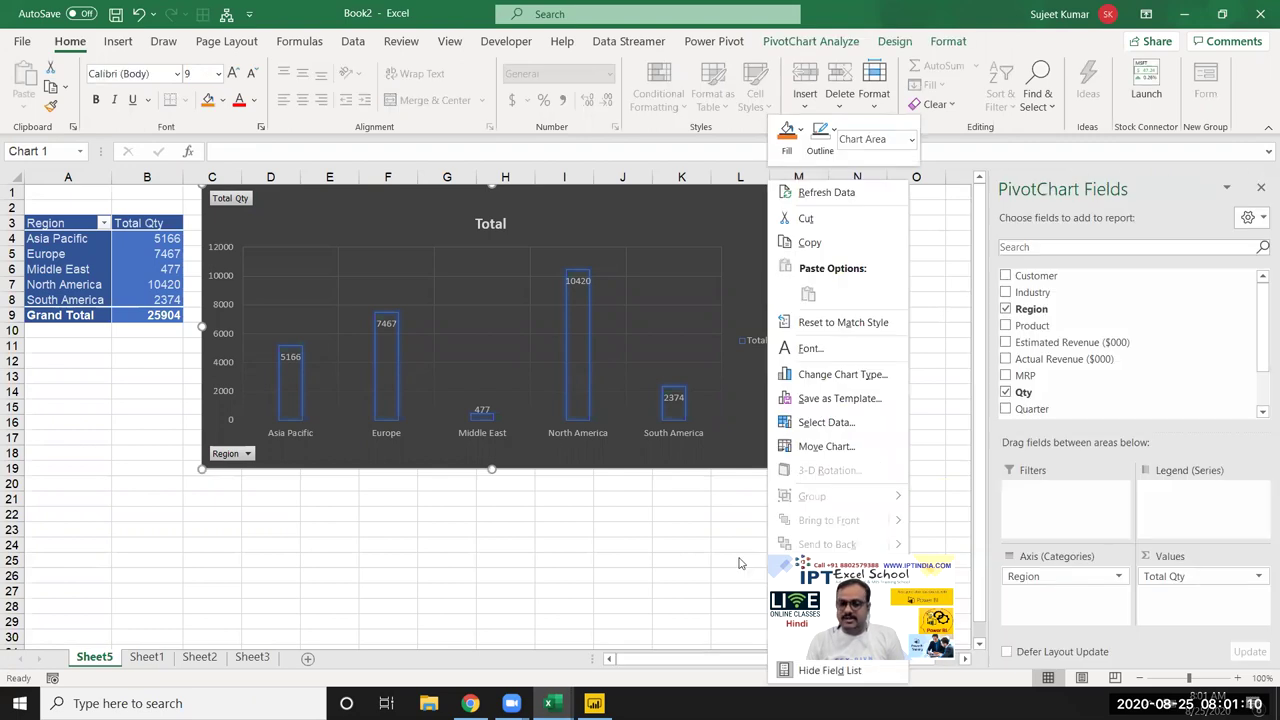
pyautogui.press('Escape')
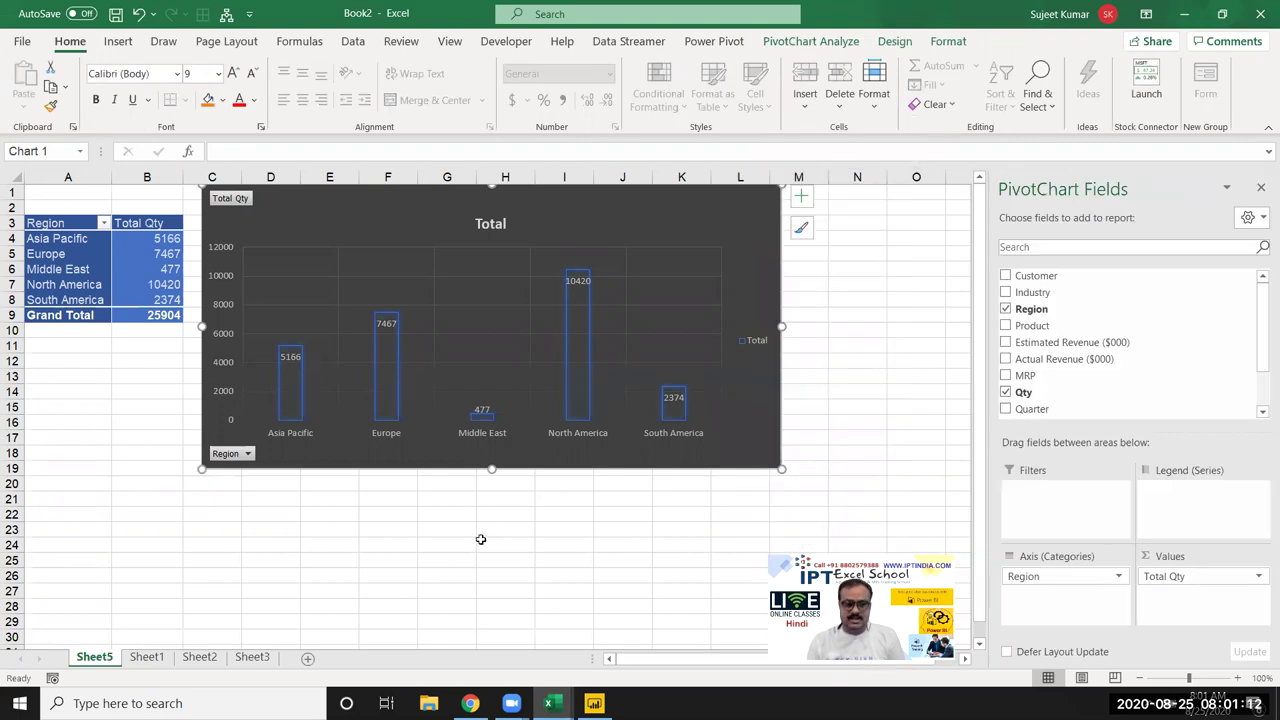
pyautogui.moveTo(276, 227); pyautogui.dragTo(263, 232)
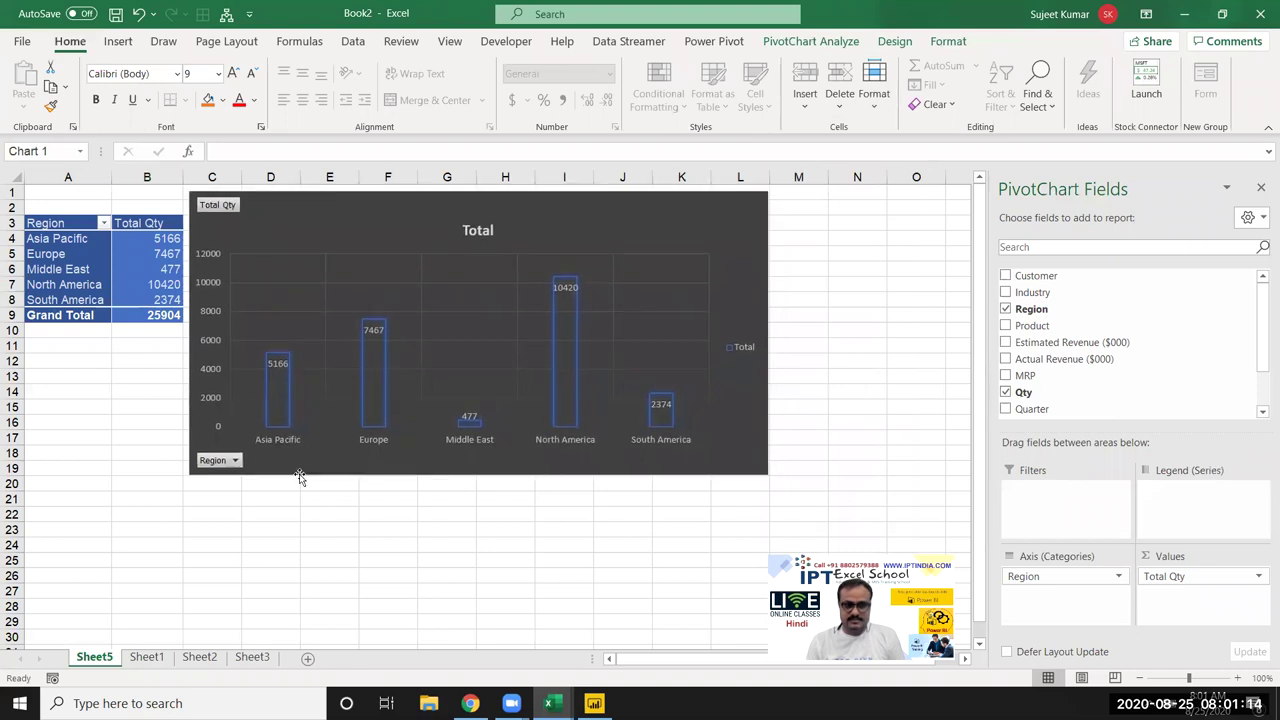
pyautogui.click(391, 563)
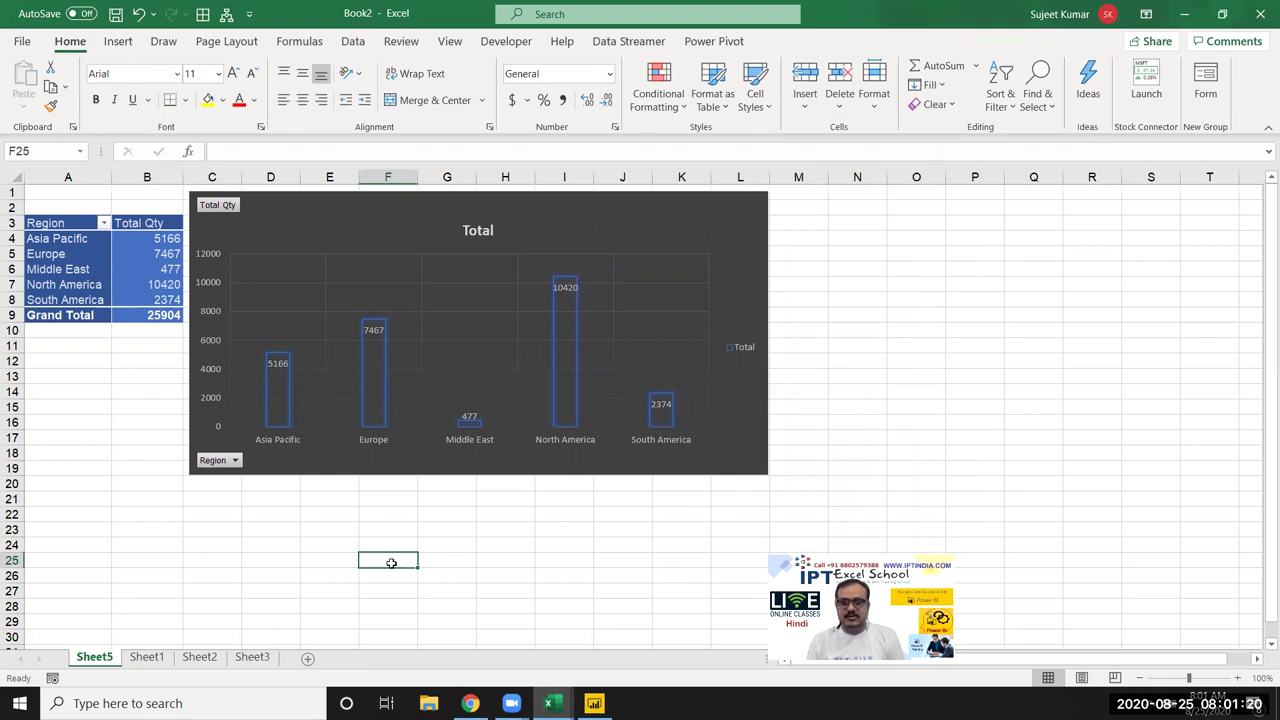
# Step: Glance at Sheet1, then return to Sheet5 and nudge the chart down slightly
pyautogui.click(146, 657)
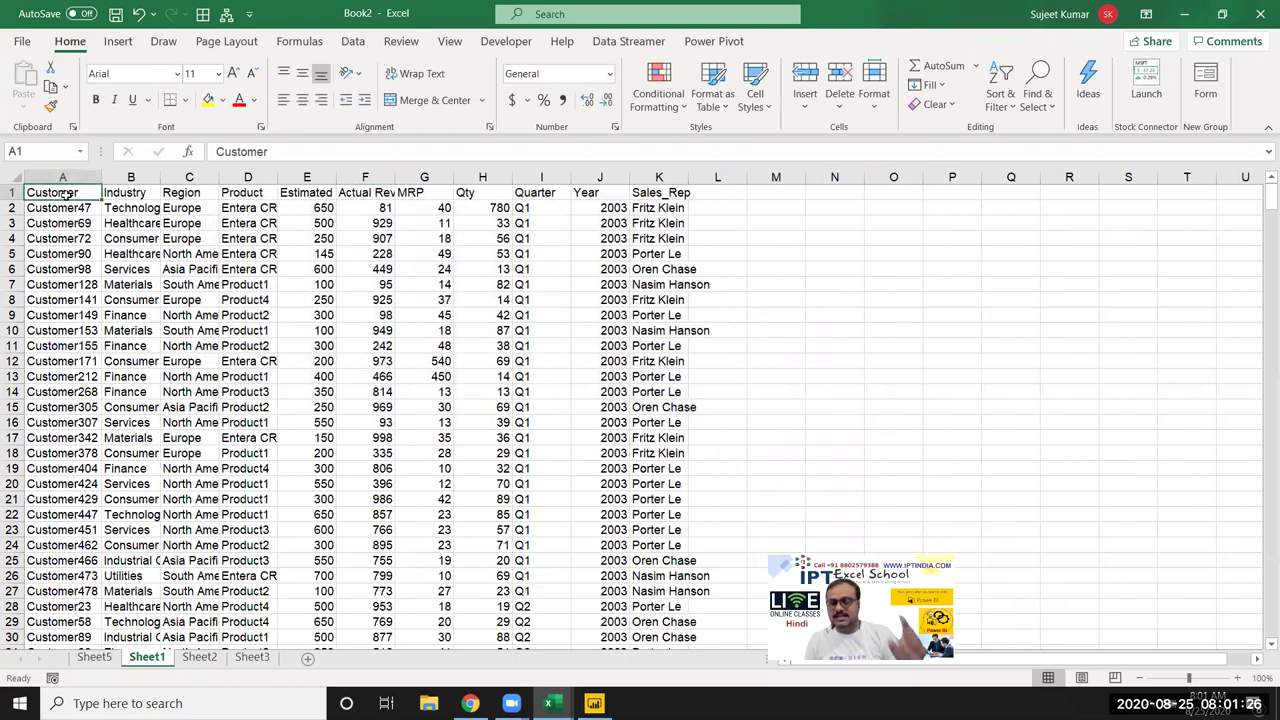
pyautogui.click(98, 660)
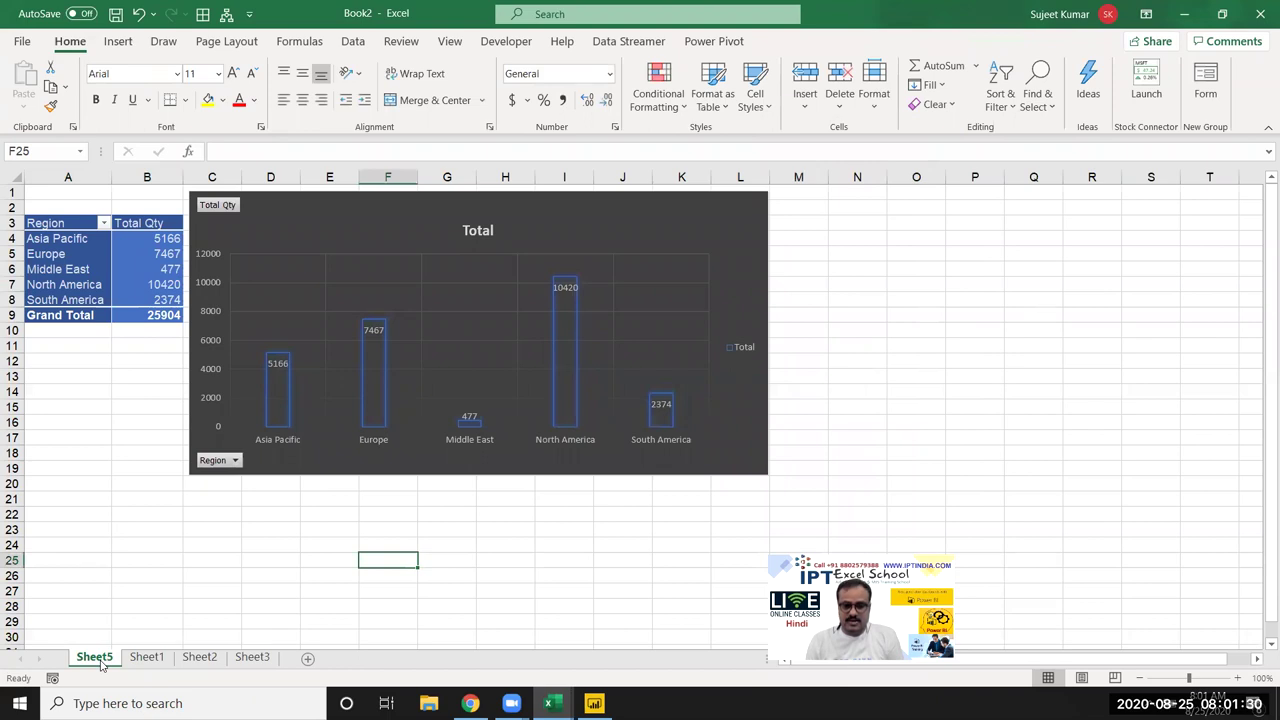
pyautogui.moveTo(298, 227); pyautogui.dragTo(298, 232)
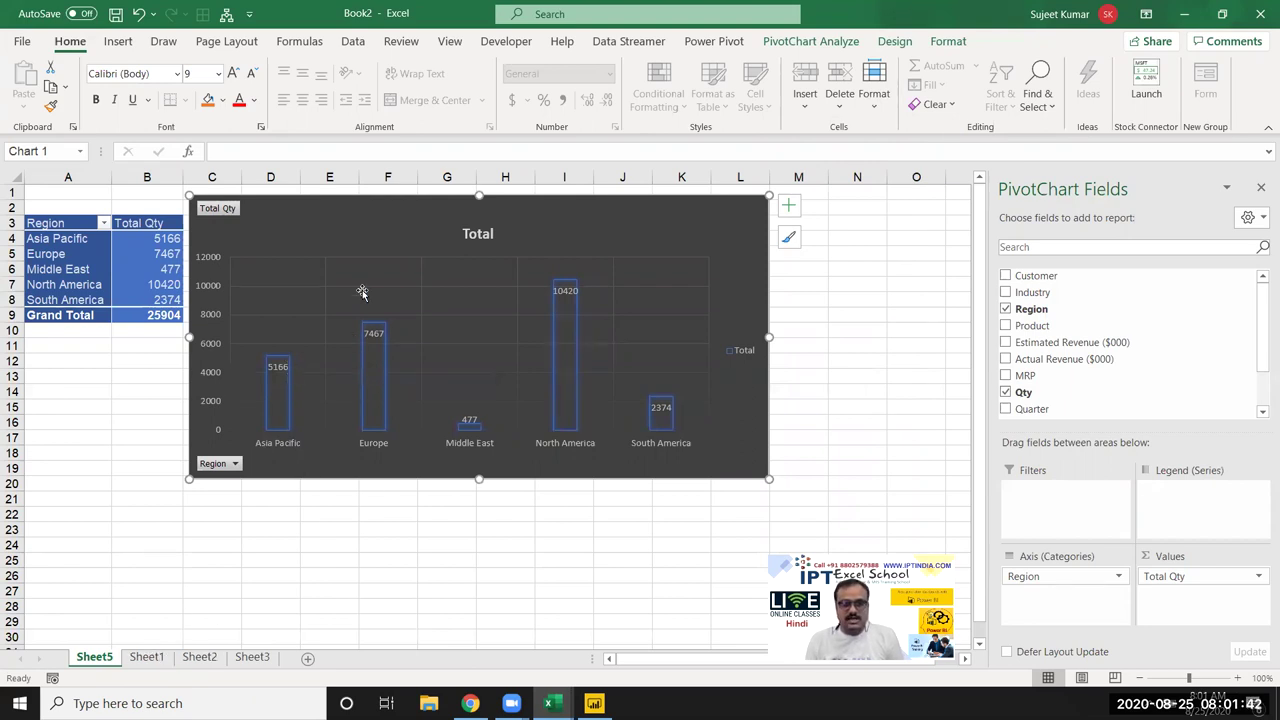
# Step: On Sheet1, pick a cell in the A1:K504 data and start a new PivotTable
pyautogui.click(146, 657)
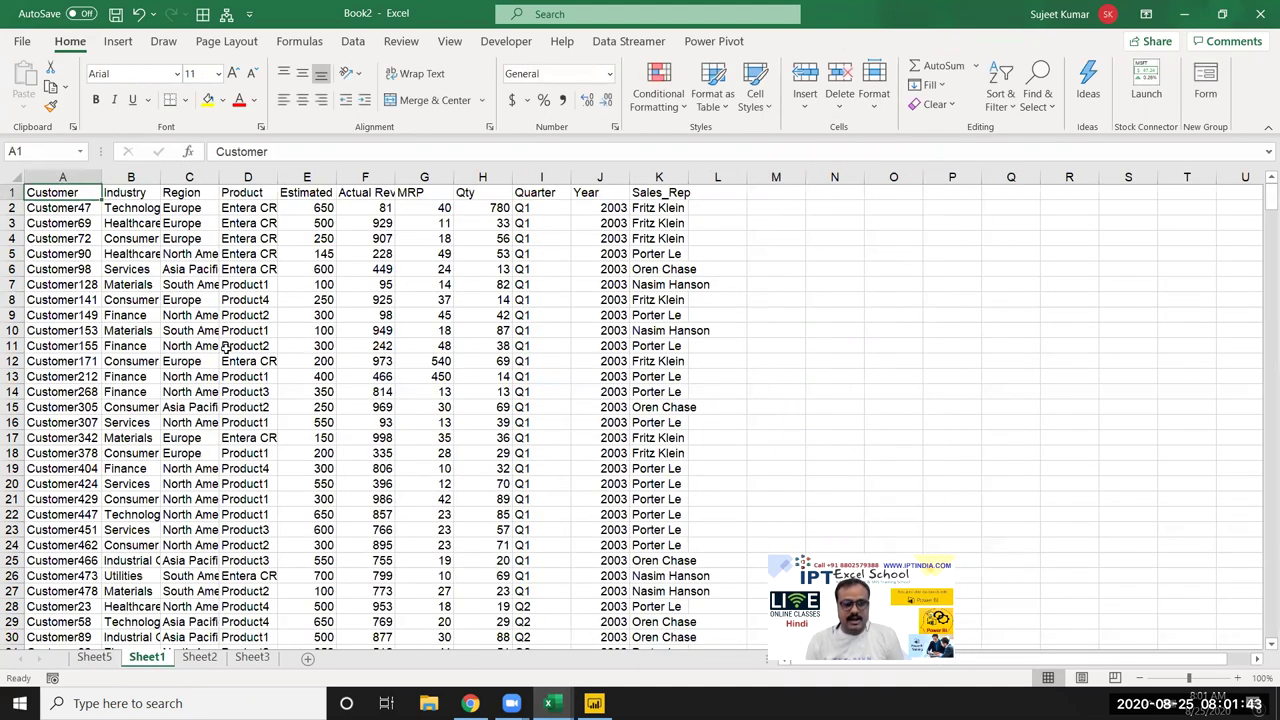
pyautogui.click(189, 176)
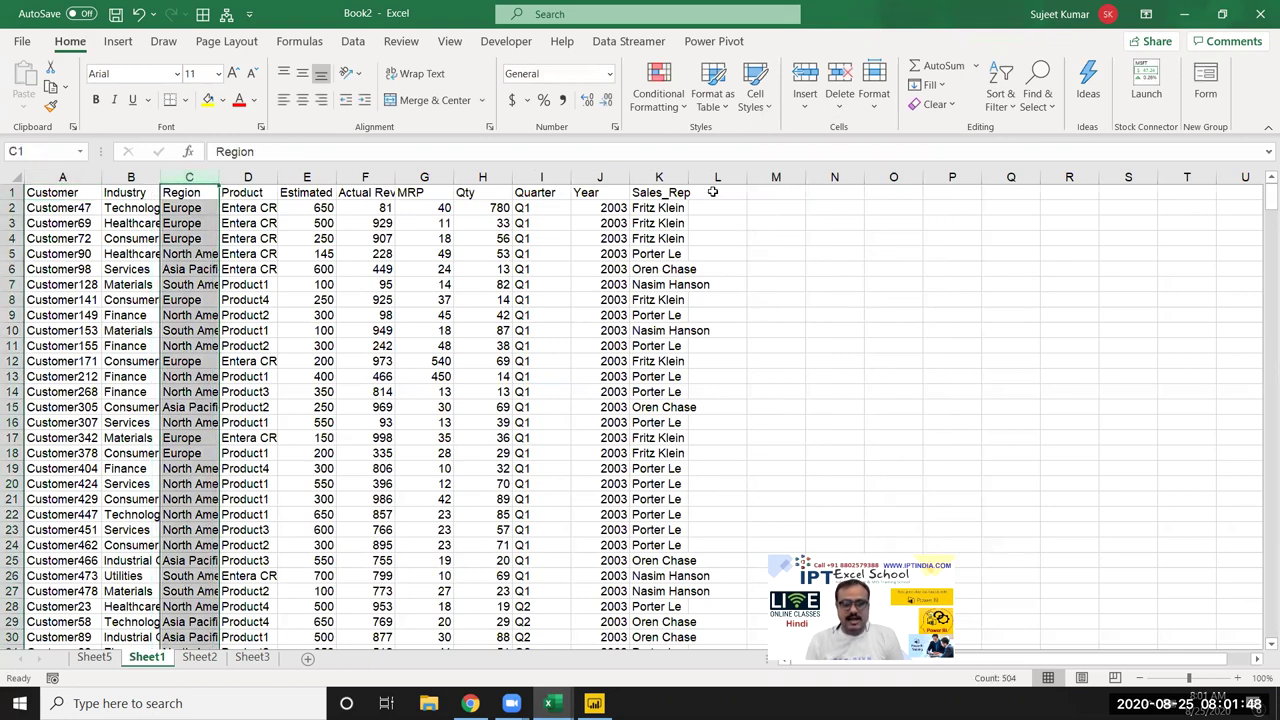
pyautogui.click(675, 176)
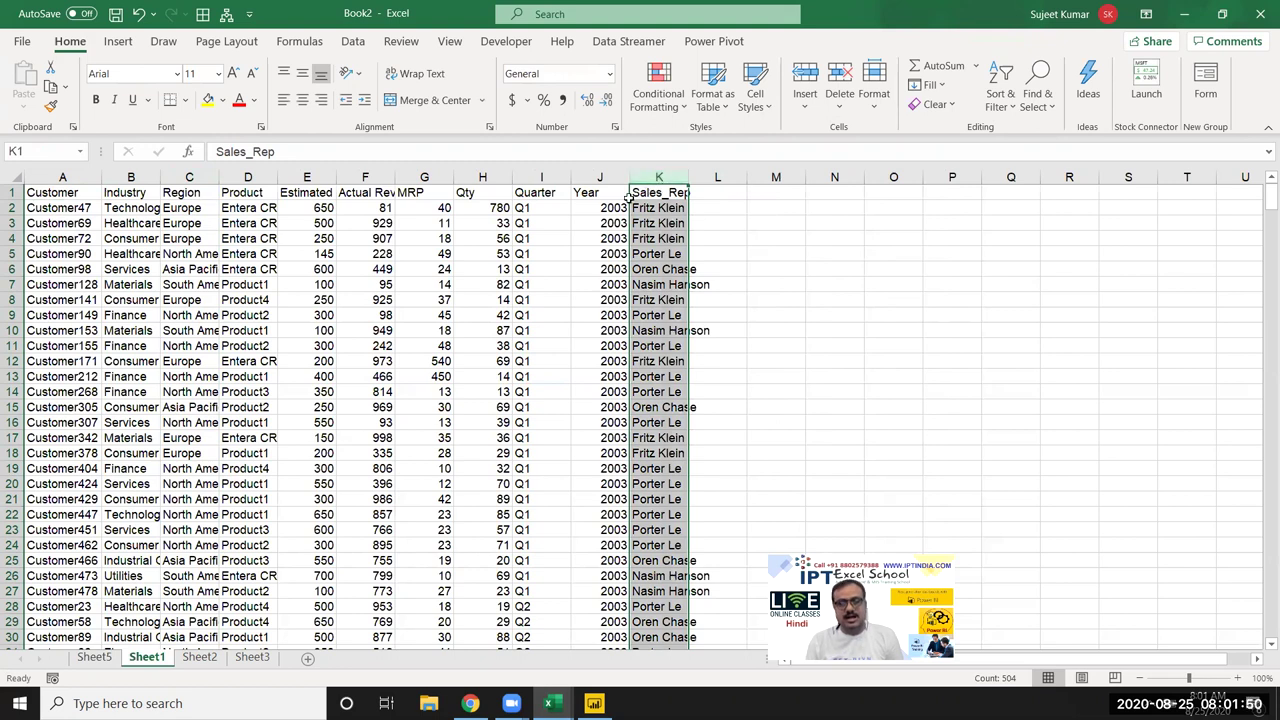
pyautogui.click(138, 196)
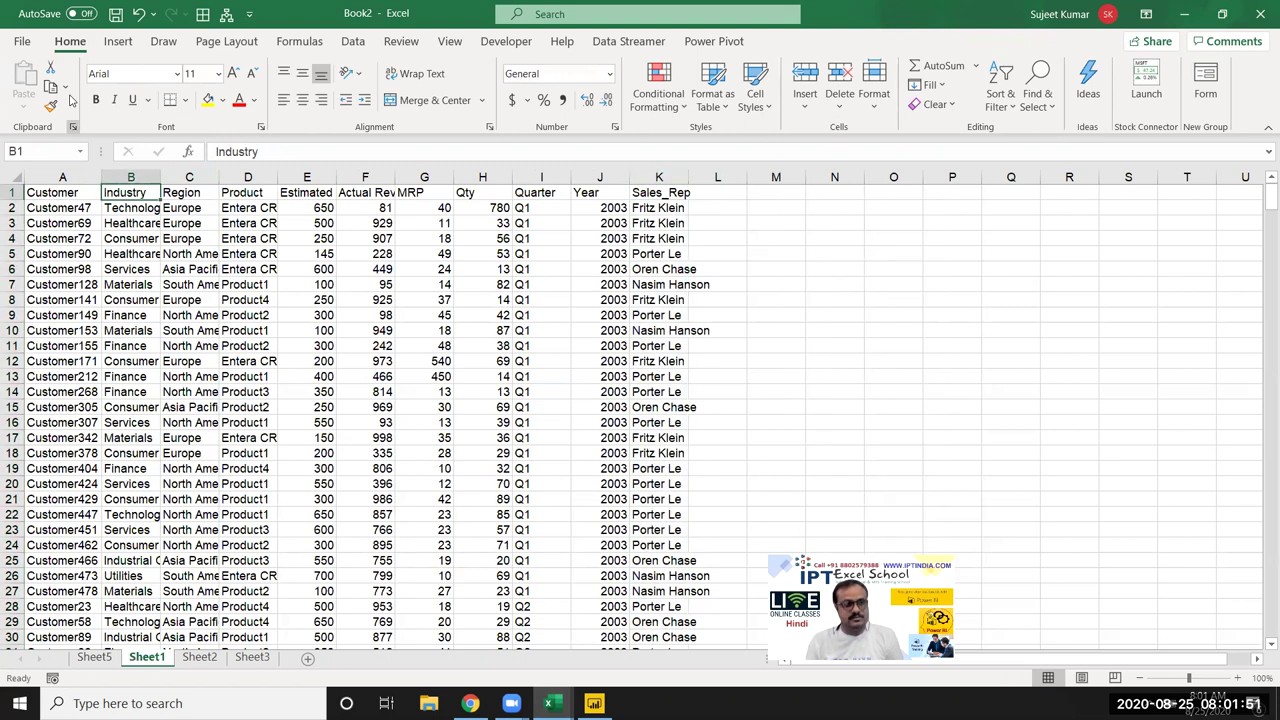
pyautogui.click(118, 41)
pyautogui.click(34, 89)
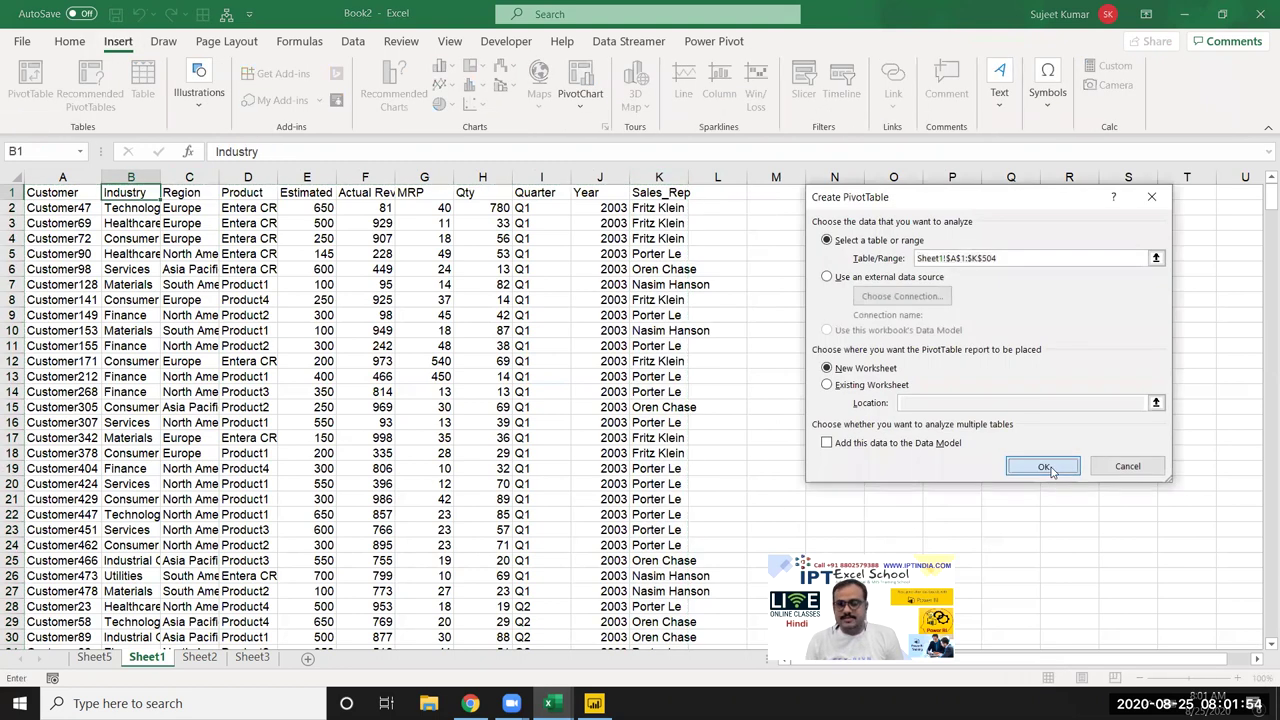
pyautogui.click(1047, 467)
pyautogui.moveTo(1030, 309)
pyautogui.mouseDown()
pyautogui.moveTo(1173, 489)
pyautogui.moveTo(1105, 600)
pyautogui.mouseUp()
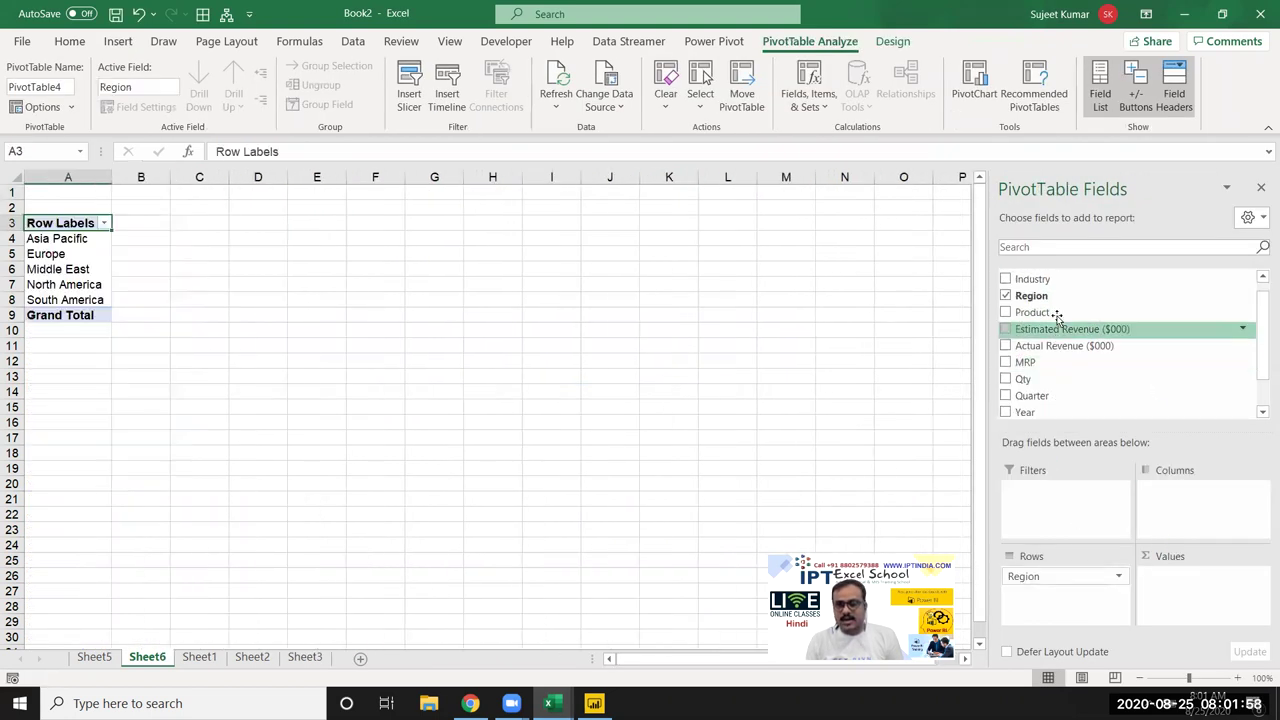
pyautogui.scroll(-1, 1040, 370)
pyautogui.moveTo(1037, 387); pyautogui.dragTo(1175, 500)
pyautogui.scroll(1, 1066, 390)
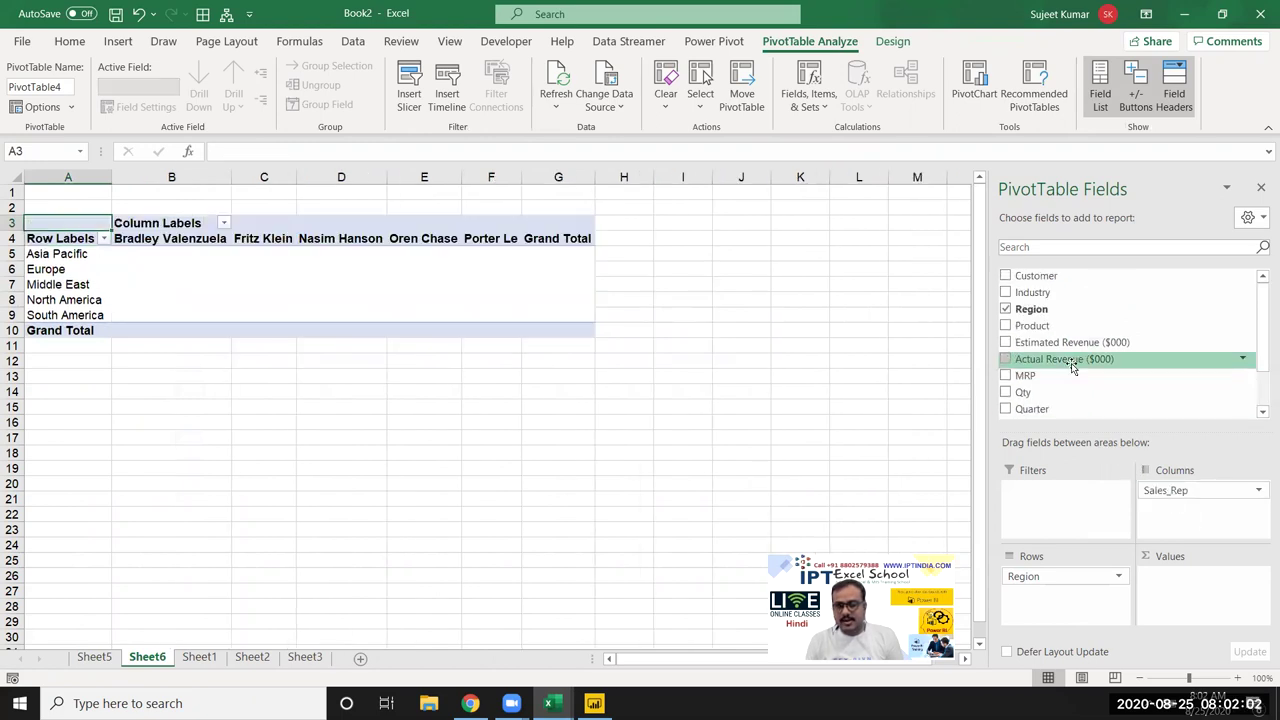
pyautogui.moveTo(1066, 397); pyautogui.dragTo(1200, 611)
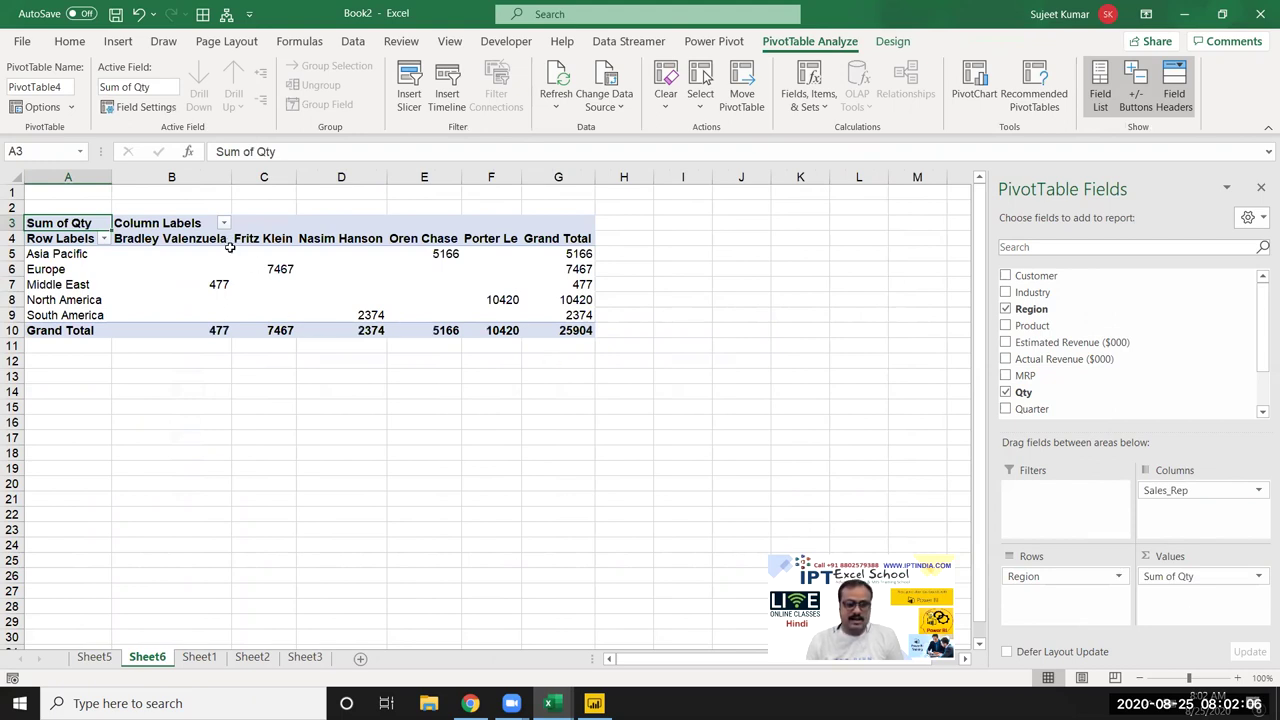
pyautogui.moveTo(151, 258); pyautogui.dragTo(560, 316)
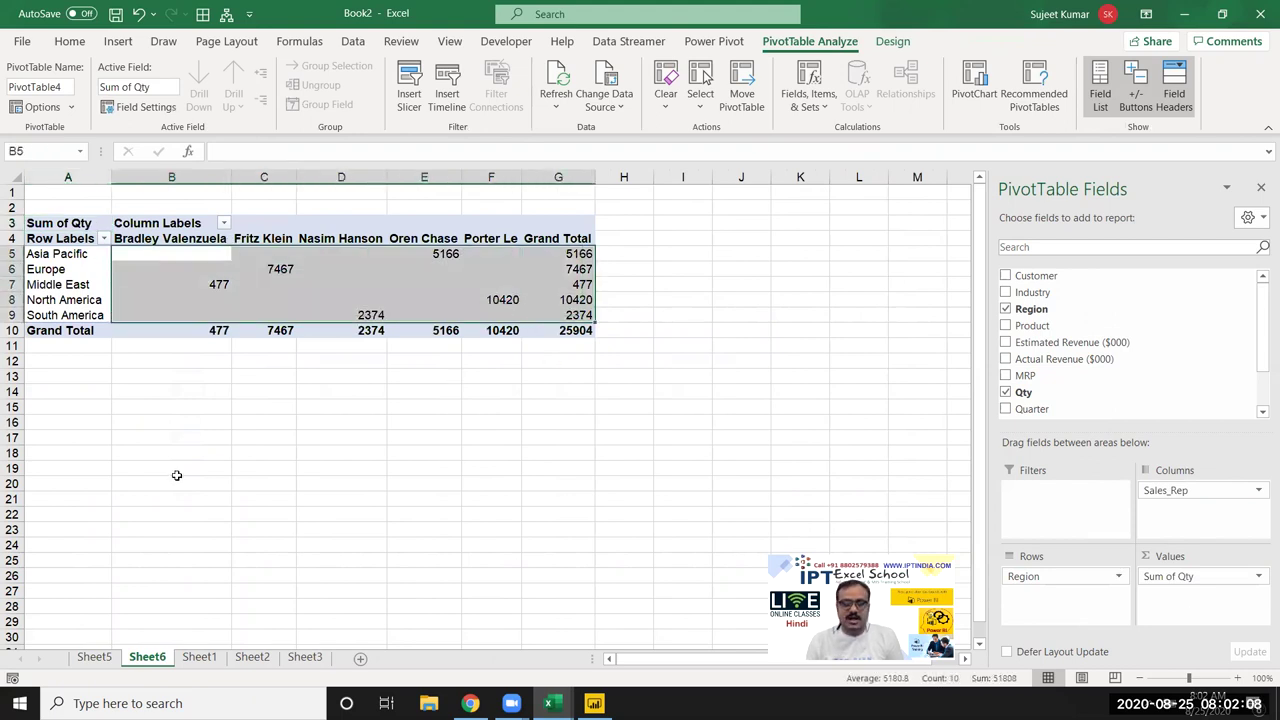
pyautogui.moveTo(165, 315); pyautogui.dragTo(350, 270)
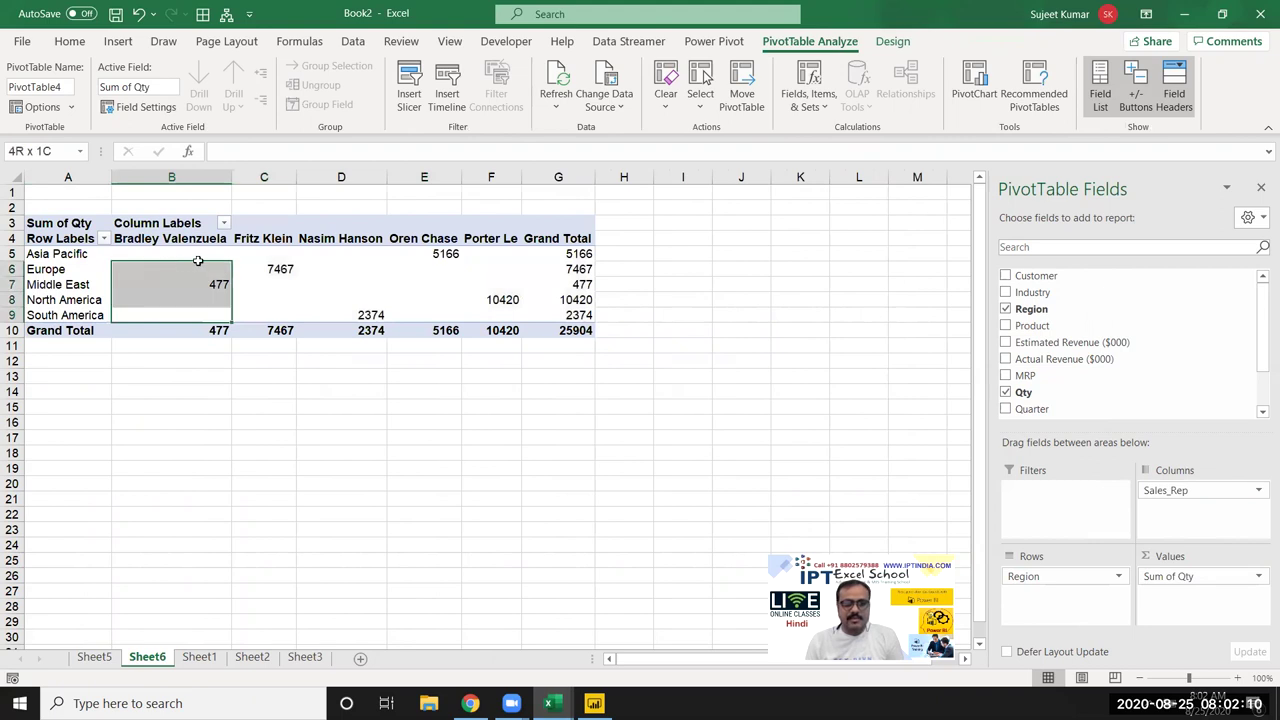
pyautogui.moveTo(437, 258); pyautogui.dragTo(539, 257)
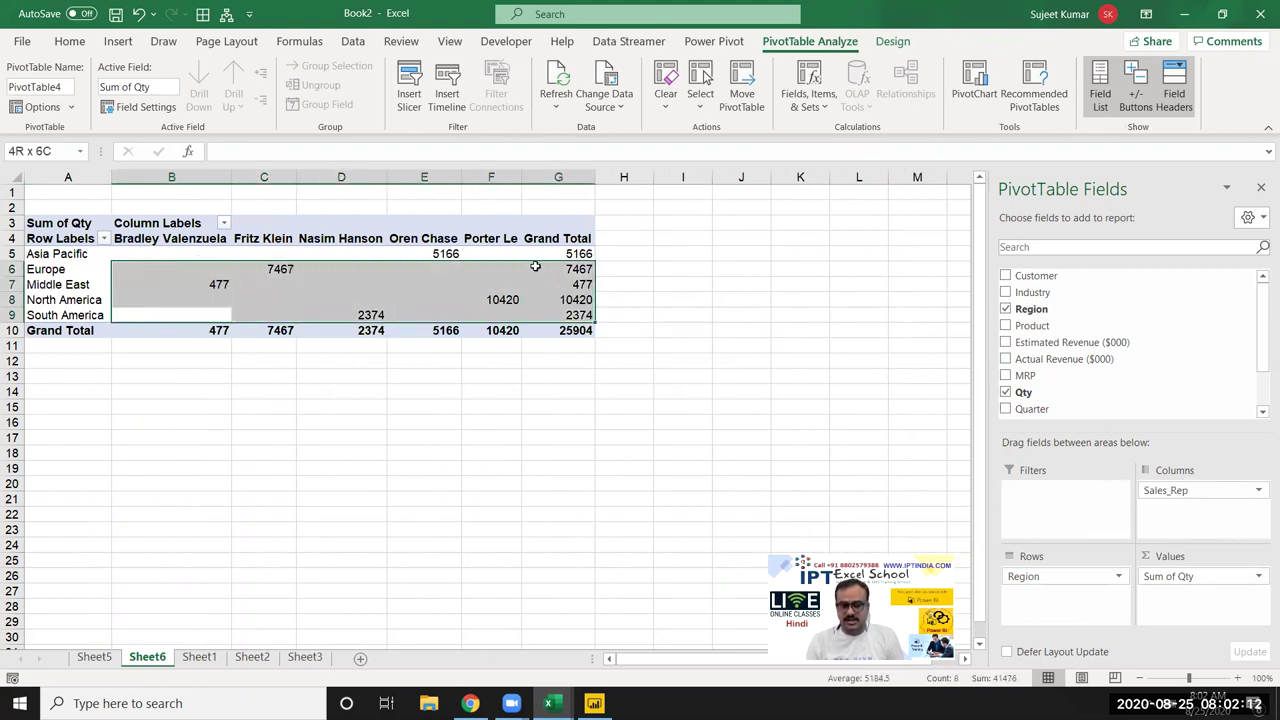
# Step: Set the pivot's 'For empty cells show' option to 0 in PivotTable Options
pyautogui.rightClick(481, 263)
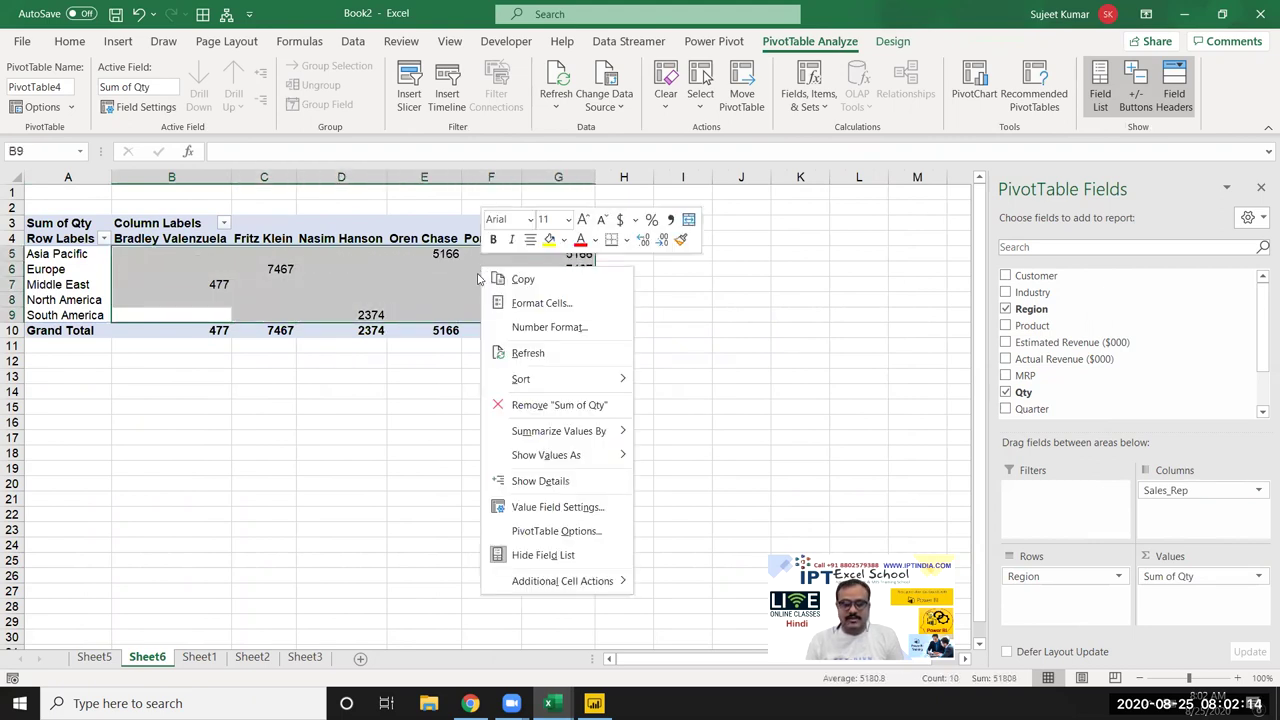
pyautogui.click(518, 535)
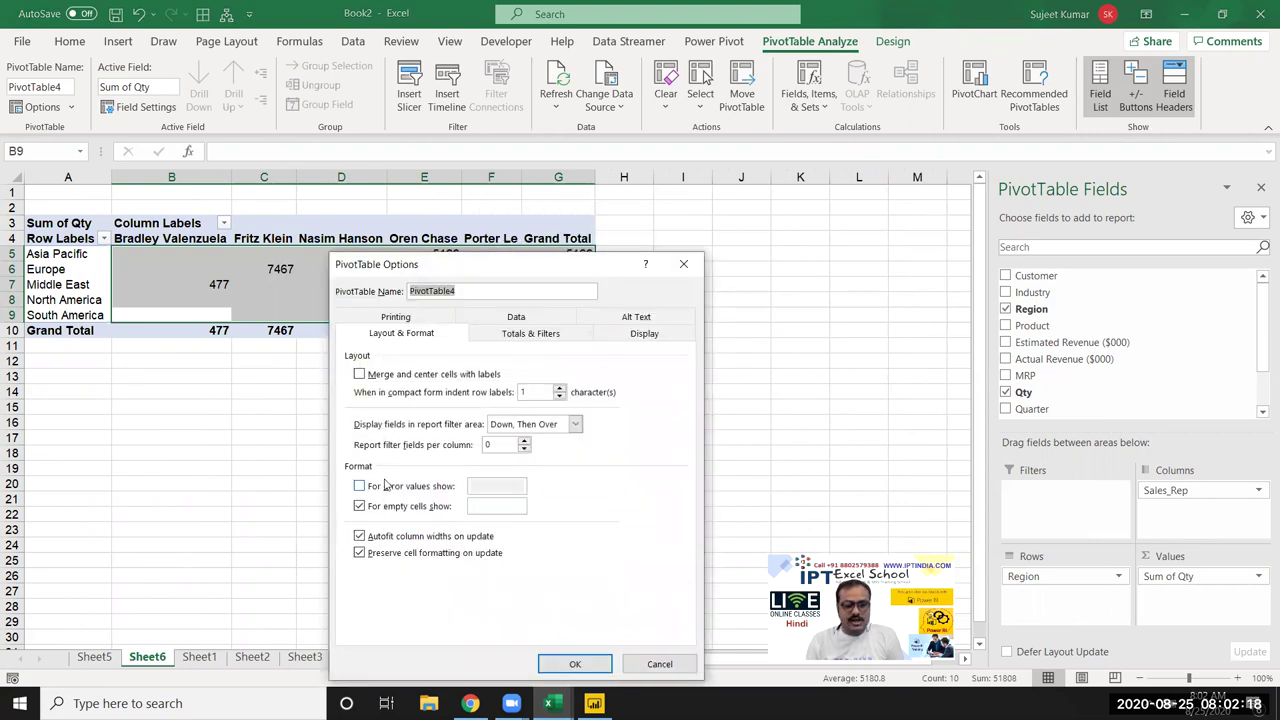
pyautogui.click(481, 507)
pyautogui.write('0')
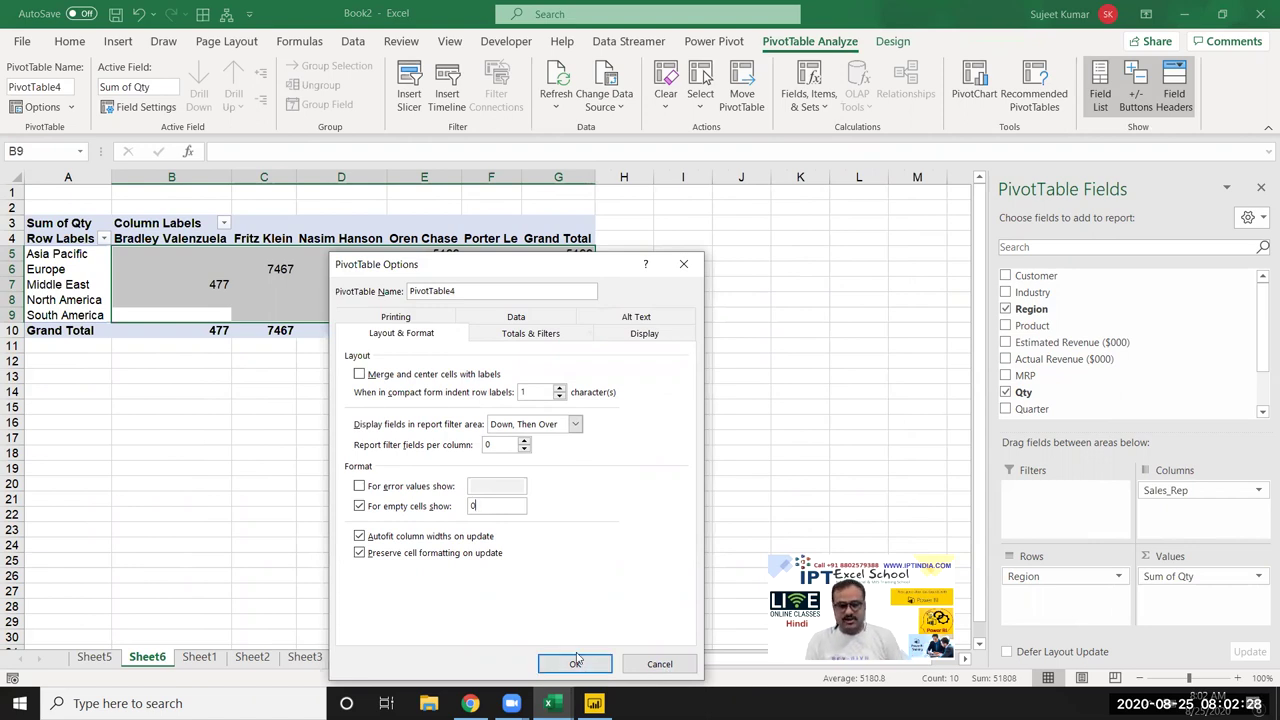
pyautogui.click(576, 662)
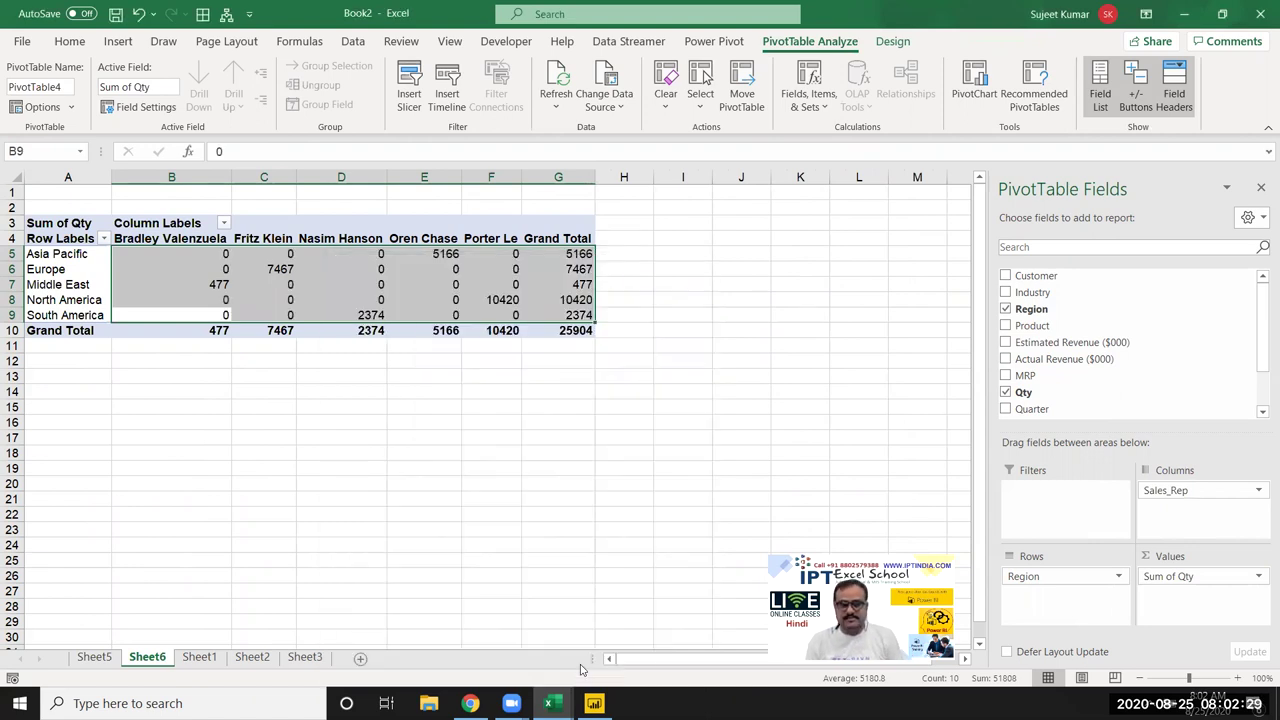
pyautogui.click(383, 296)
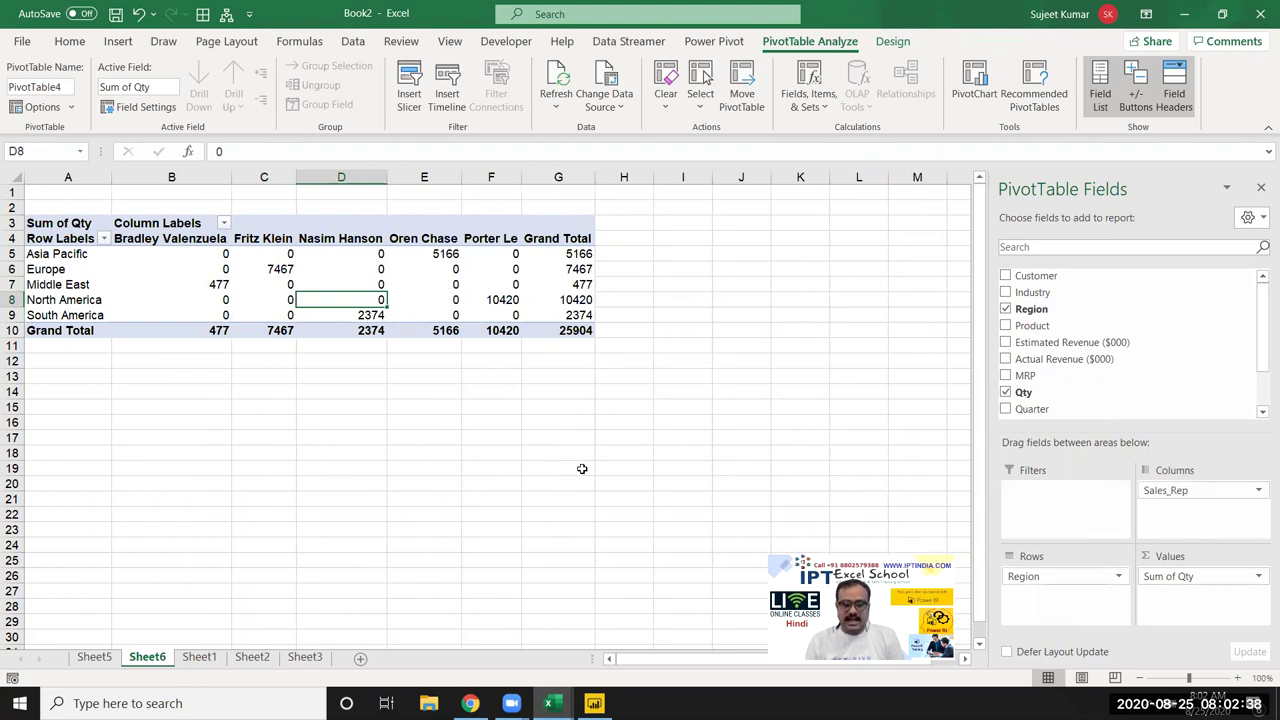
# Step: Select the Sales_Rep header cells B4:G4 and empty H4:L4, then reselect the pivot
pyautogui.moveTo(128, 238); pyautogui.dragTo(592, 238)
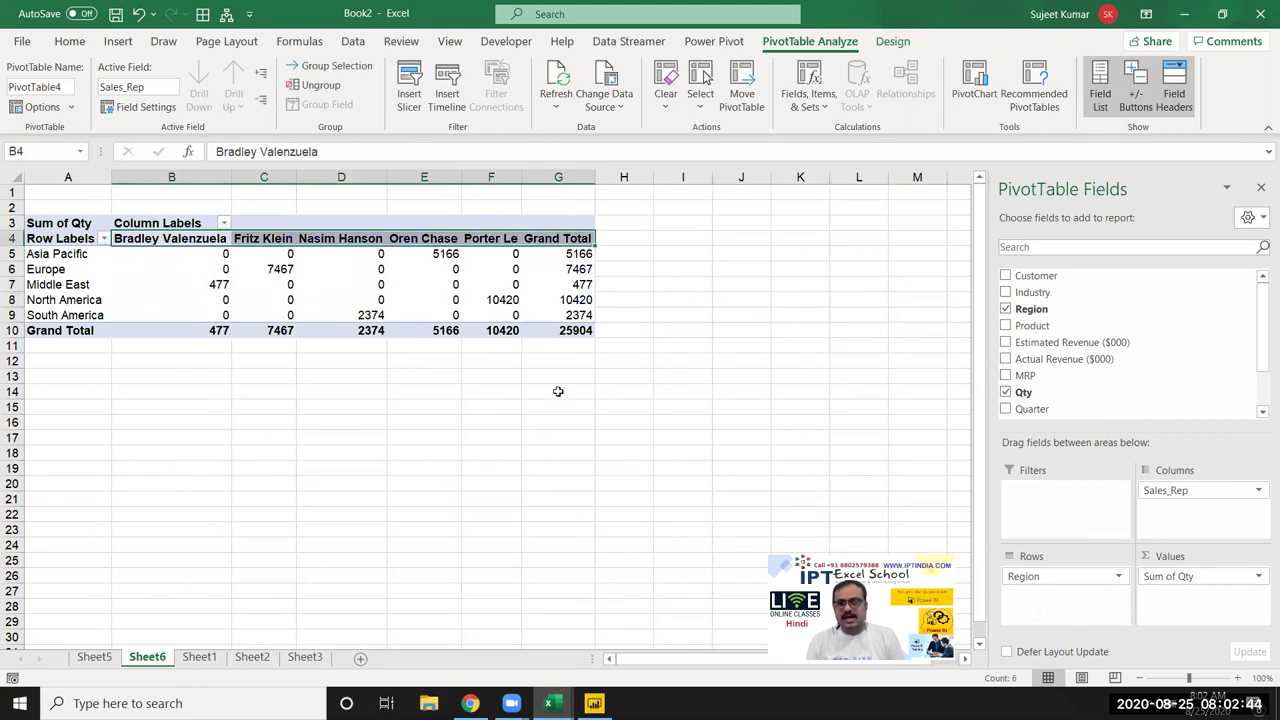
pyautogui.moveTo(646, 240); pyautogui.dragTo(843, 240)
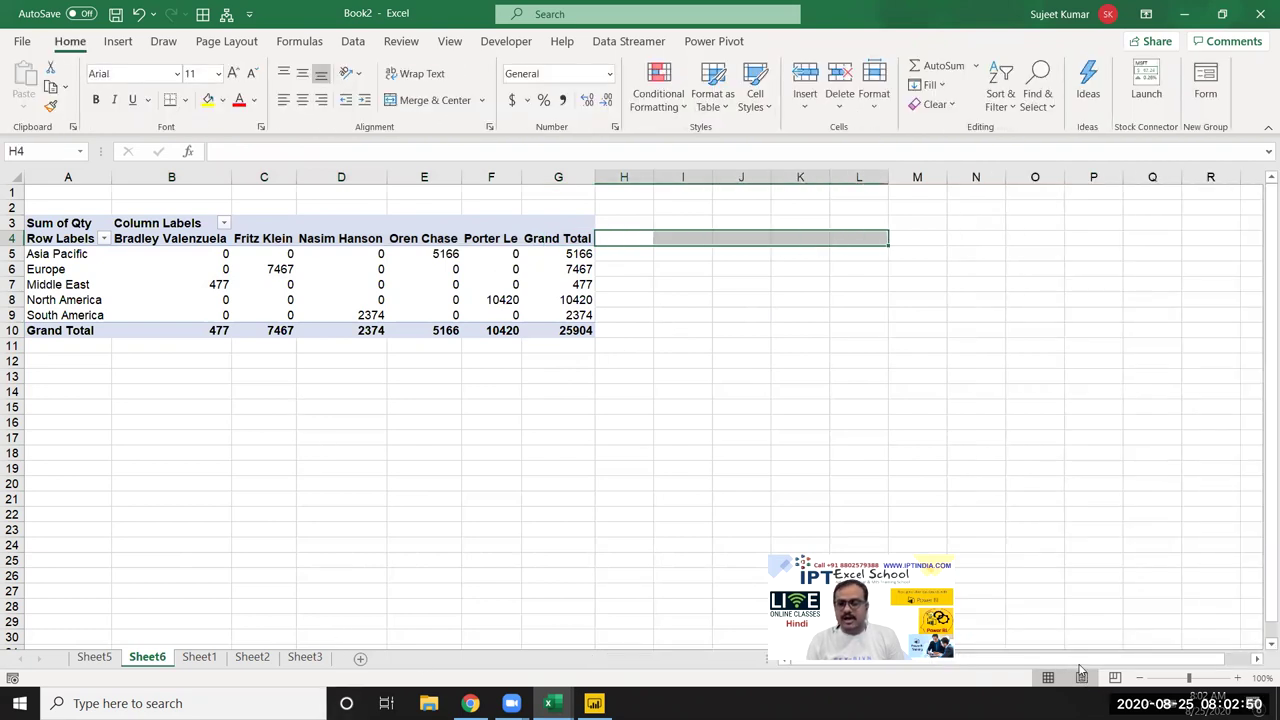
pyautogui.hscroll(1, 1214, 668)
pyautogui.hscroll(-1, 1214, 668)
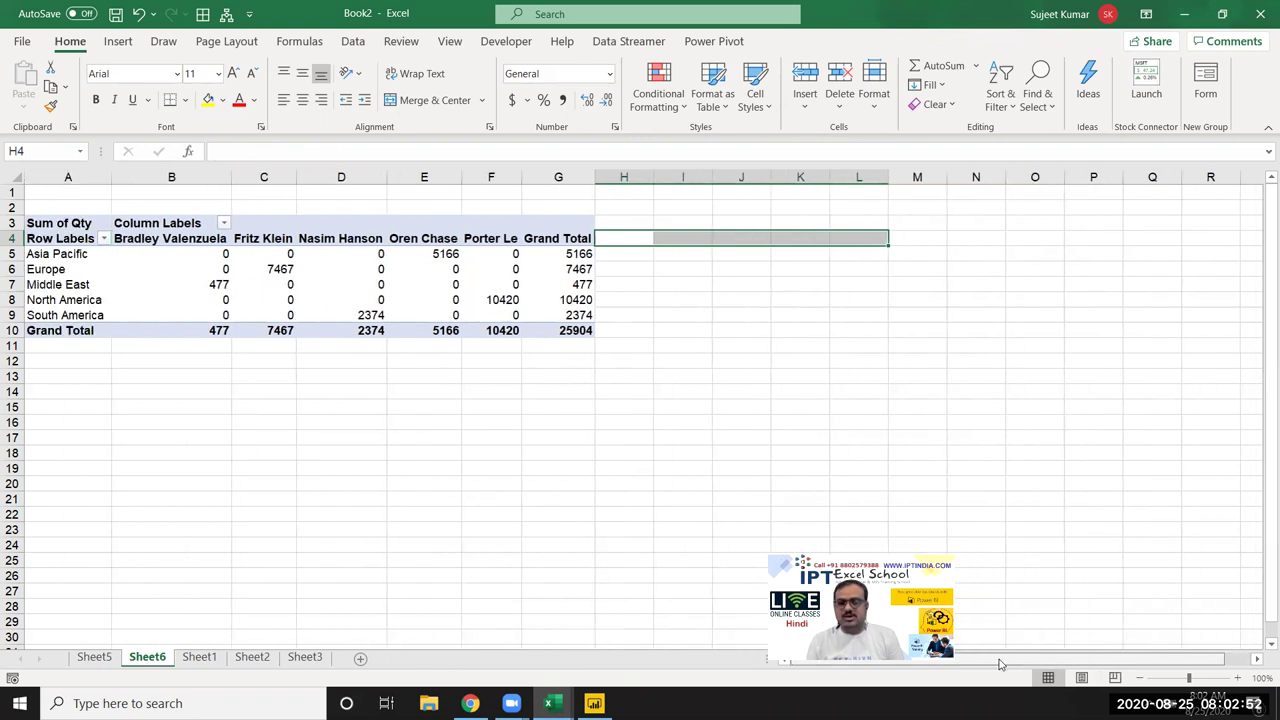
pyautogui.click(168, 283)
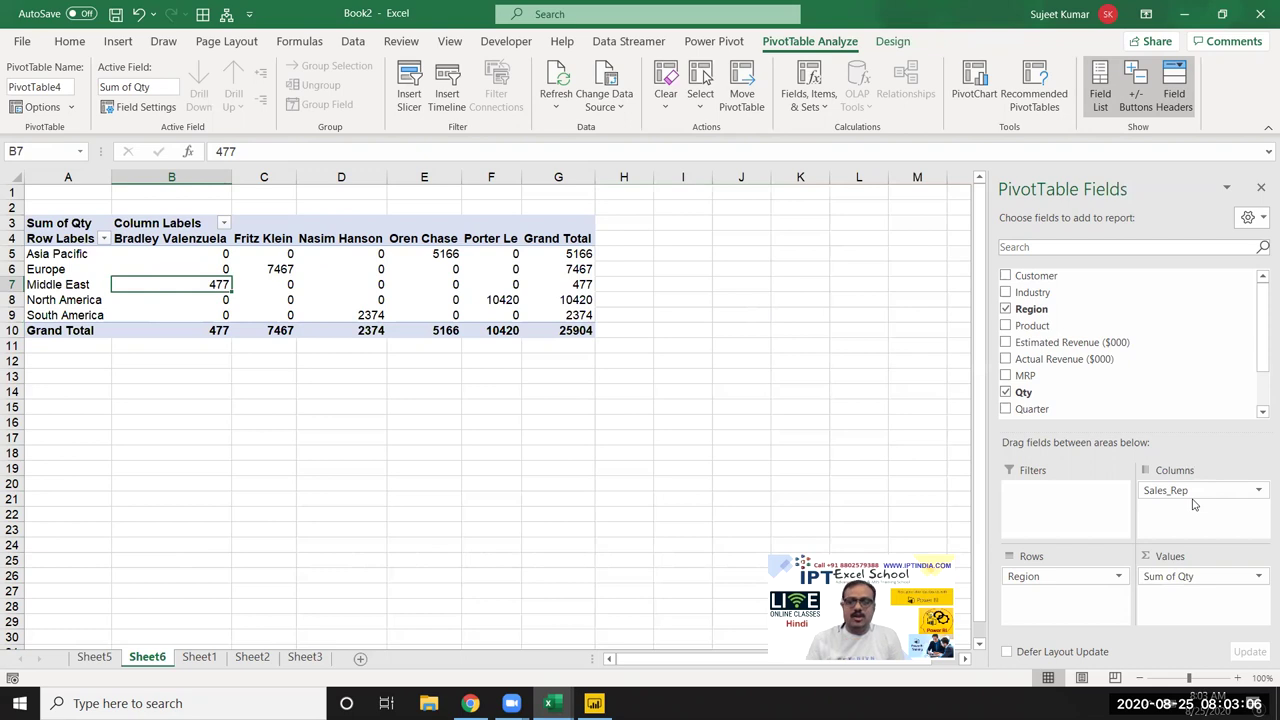
# Step: Remove Sales_Rep from the pivot and add Customer beneath Region in Rows
pyautogui.moveTo(1192, 504)
pyautogui.mouseDown()
pyautogui.moveTo(1140, 640)
pyautogui.moveTo(1068, 609)
pyautogui.mouseUp()
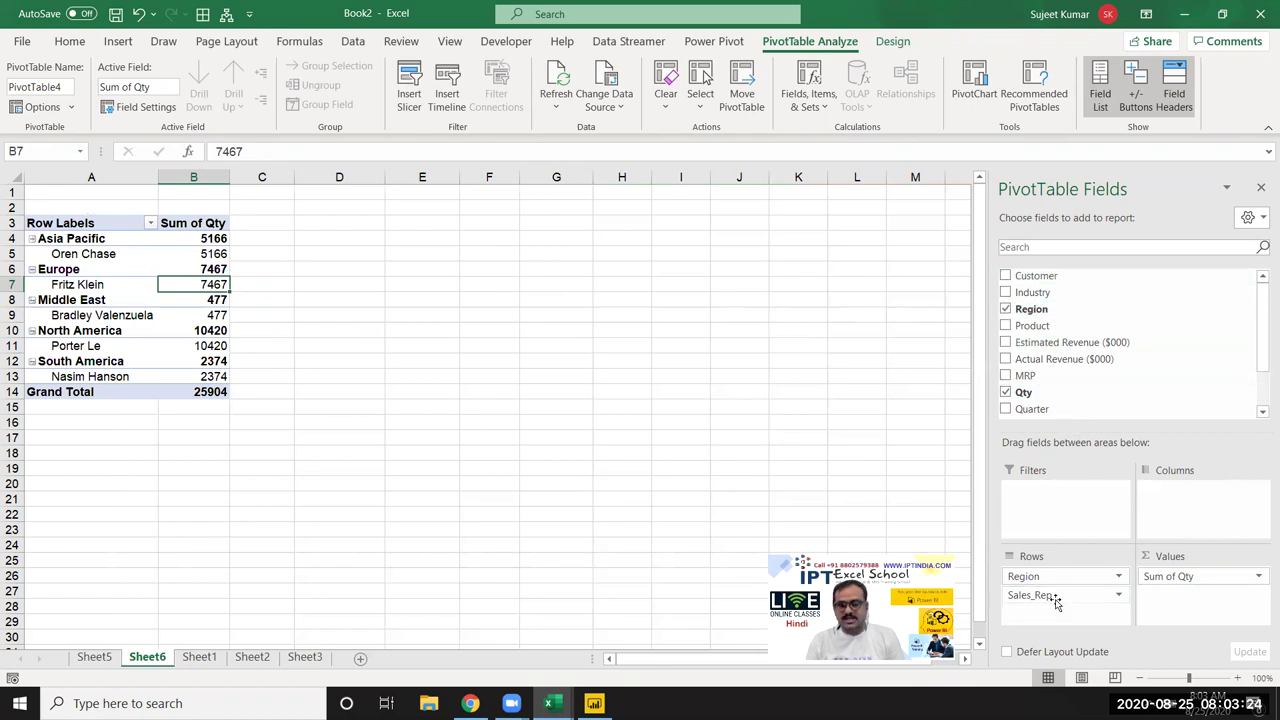
pyautogui.moveTo(1062, 597); pyautogui.dragTo(1222, 368)
pyautogui.moveTo(1036, 275)
pyautogui.mouseDown()
pyautogui.moveTo(1095, 586)
pyautogui.moveTo(1060, 604)
pyautogui.mouseUp()
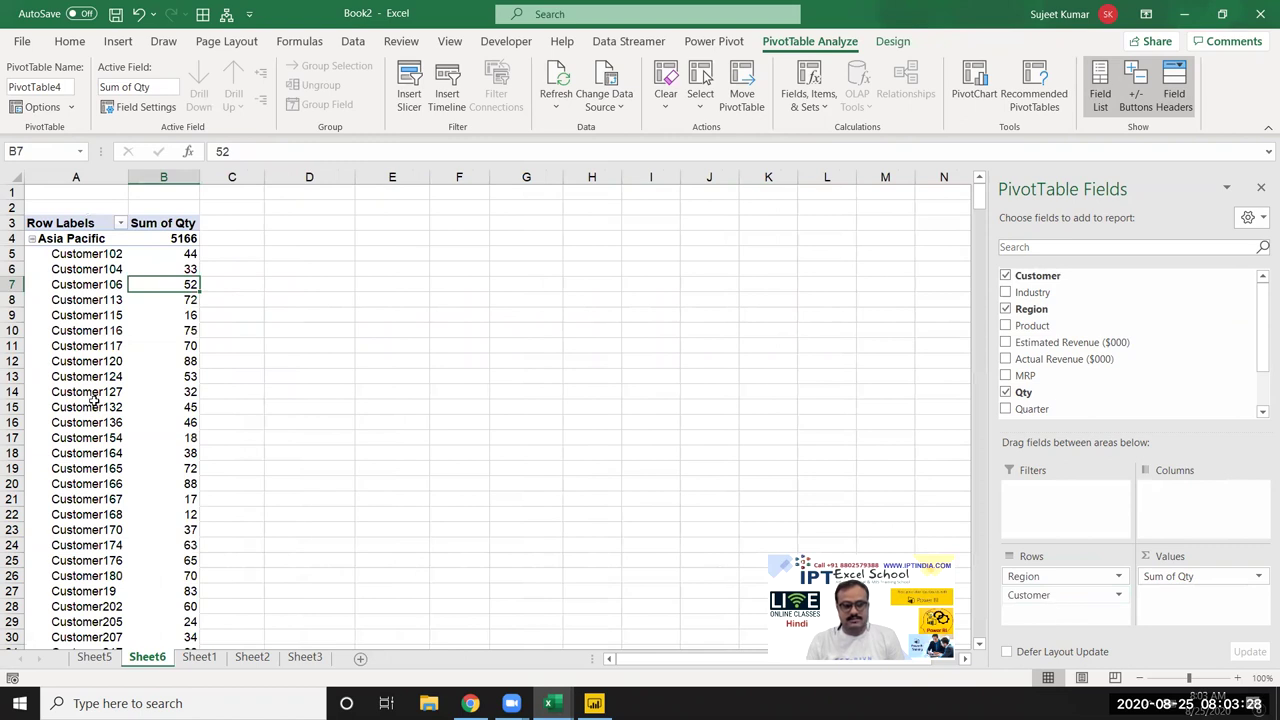
# Step: Scroll through the customer list and collapse the Asia Pacific group
pyautogui.scroll(-20, 86, 408)
pyautogui.scroll(-14, 86, 408)
pyautogui.scroll(2, 86, 408)
pyautogui.scroll(7, 86, 408)
pyautogui.scroll(12, 86, 408)
pyautogui.scroll(12, 86, 408)
pyautogui.scroll(2, 86, 408)
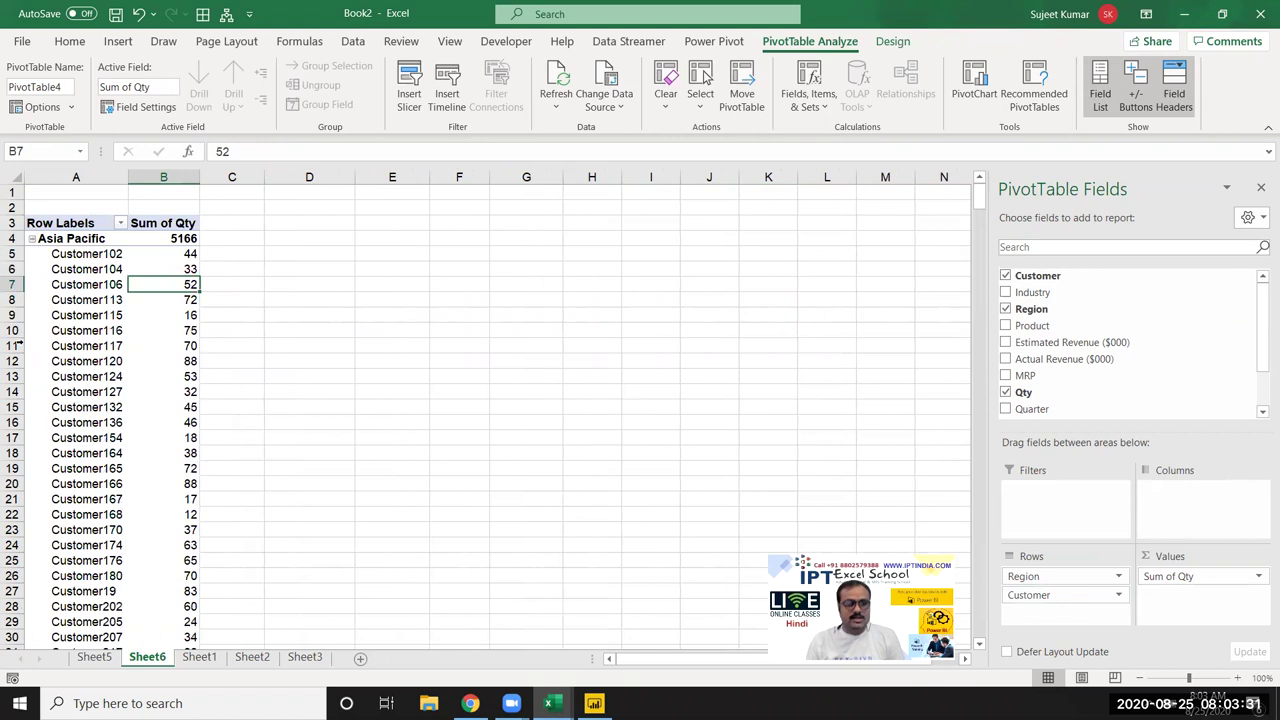
pyautogui.click(31, 240)
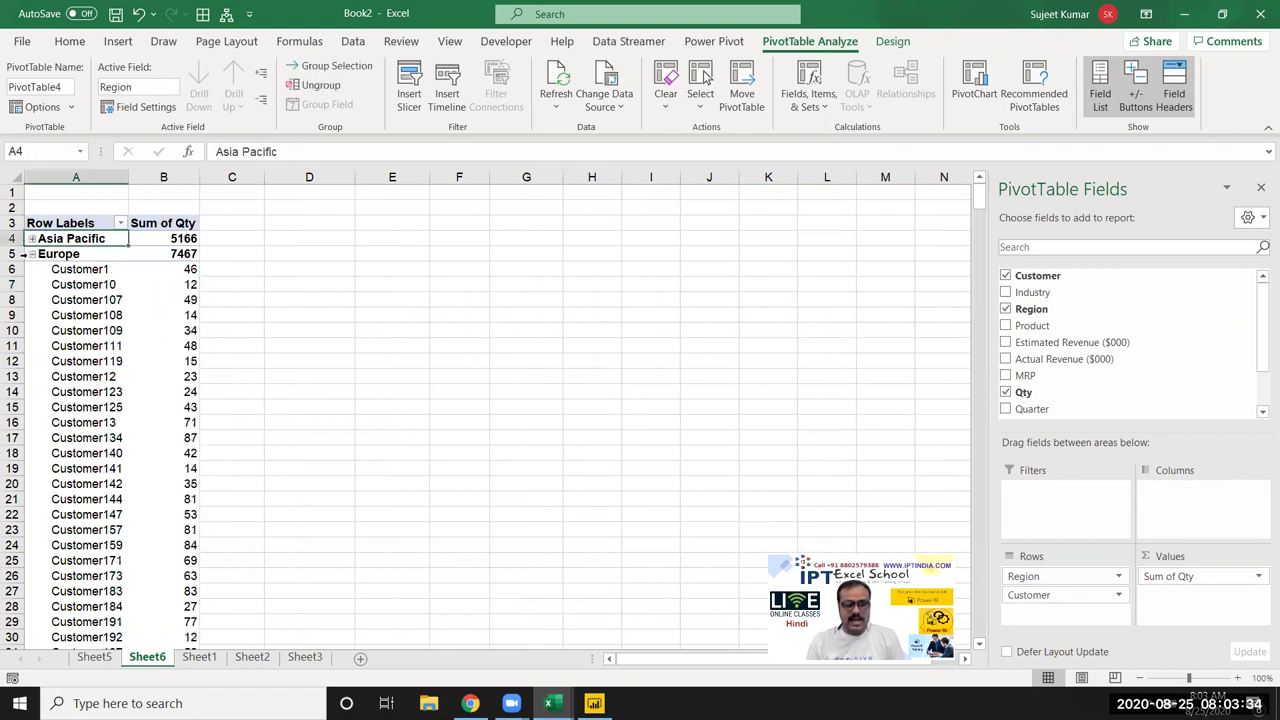
# Step: Collapse Europe, then collapse, expand and collapse all region groups again
pyautogui.click(32, 254)
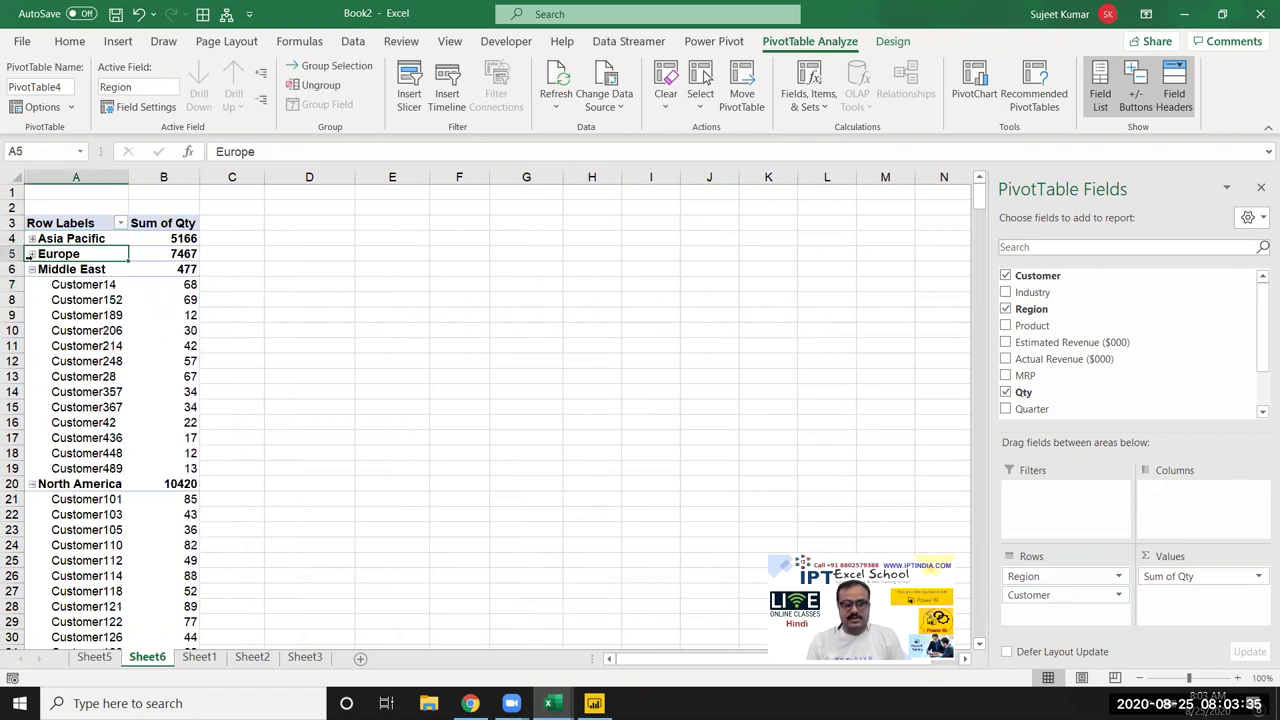
pyautogui.click(260, 101)
pyautogui.click(260, 73)
pyautogui.click(261, 102)
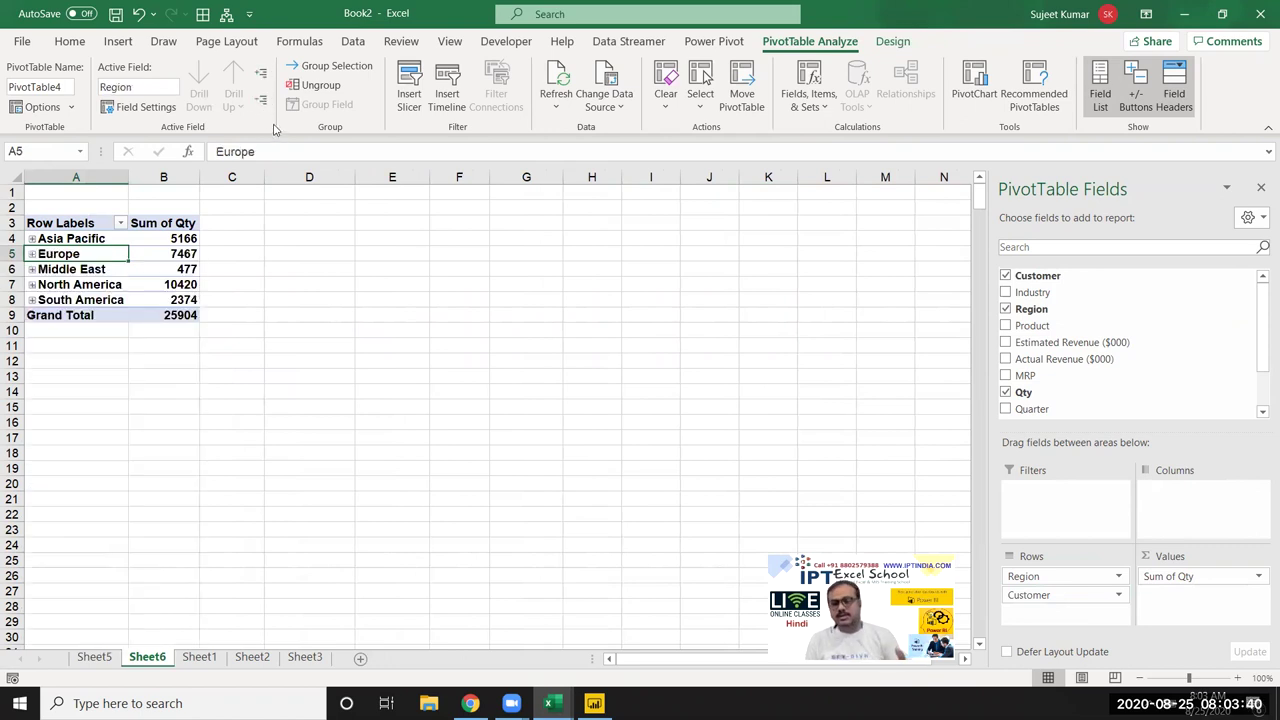
# Step: Expand and re-collapse Europe, Middle East, North America and South America in turn
pyautogui.click(32, 254)
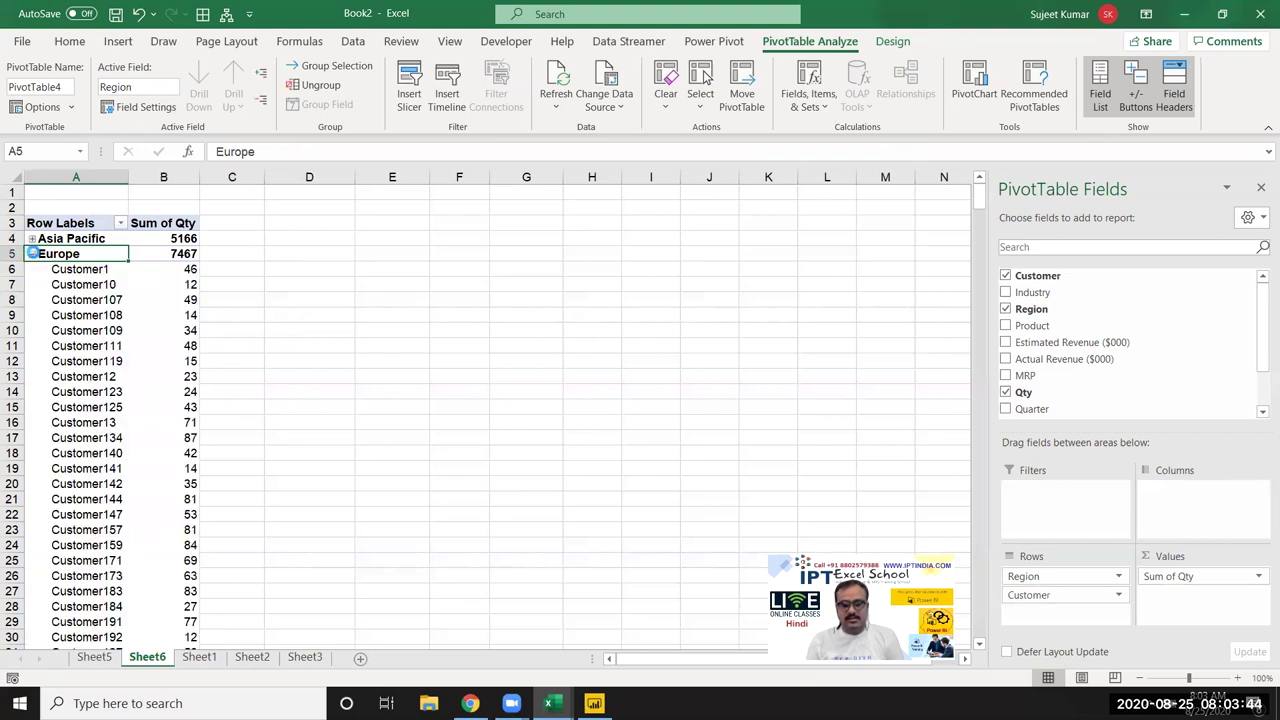
pyautogui.click(32, 254)
pyautogui.click(32, 269)
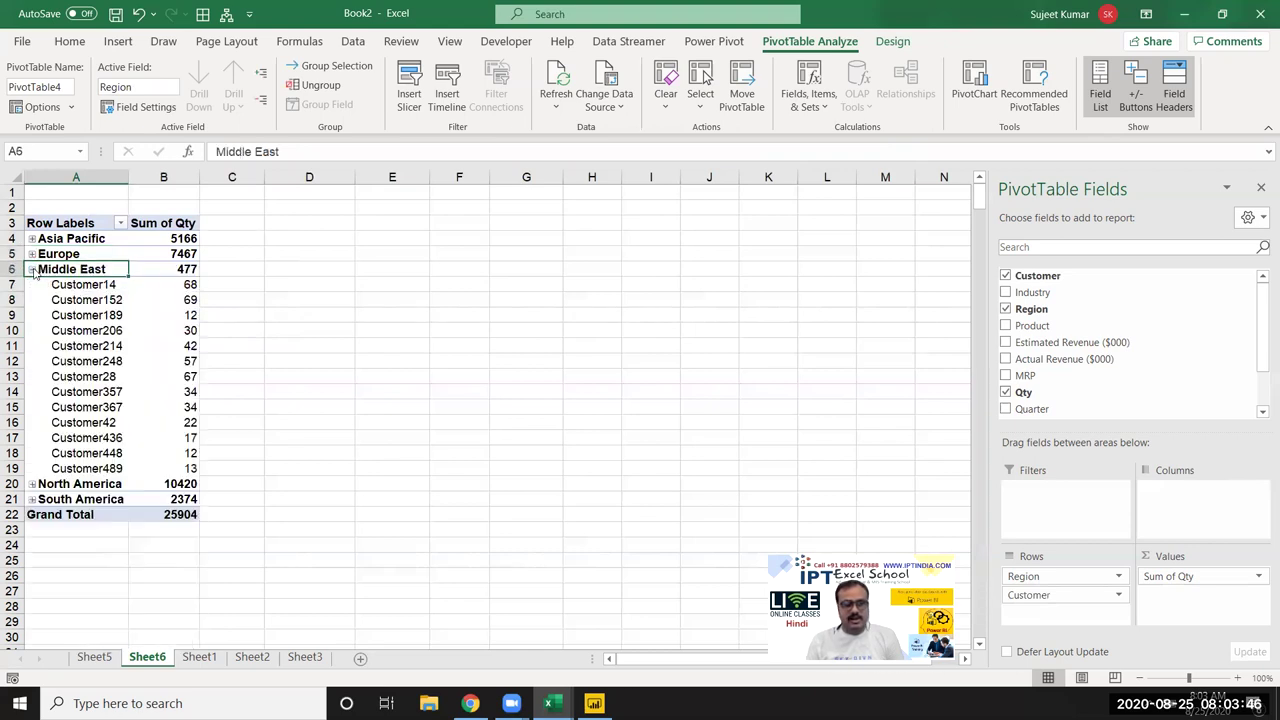
pyautogui.click(32, 269)
pyautogui.click(32, 285)
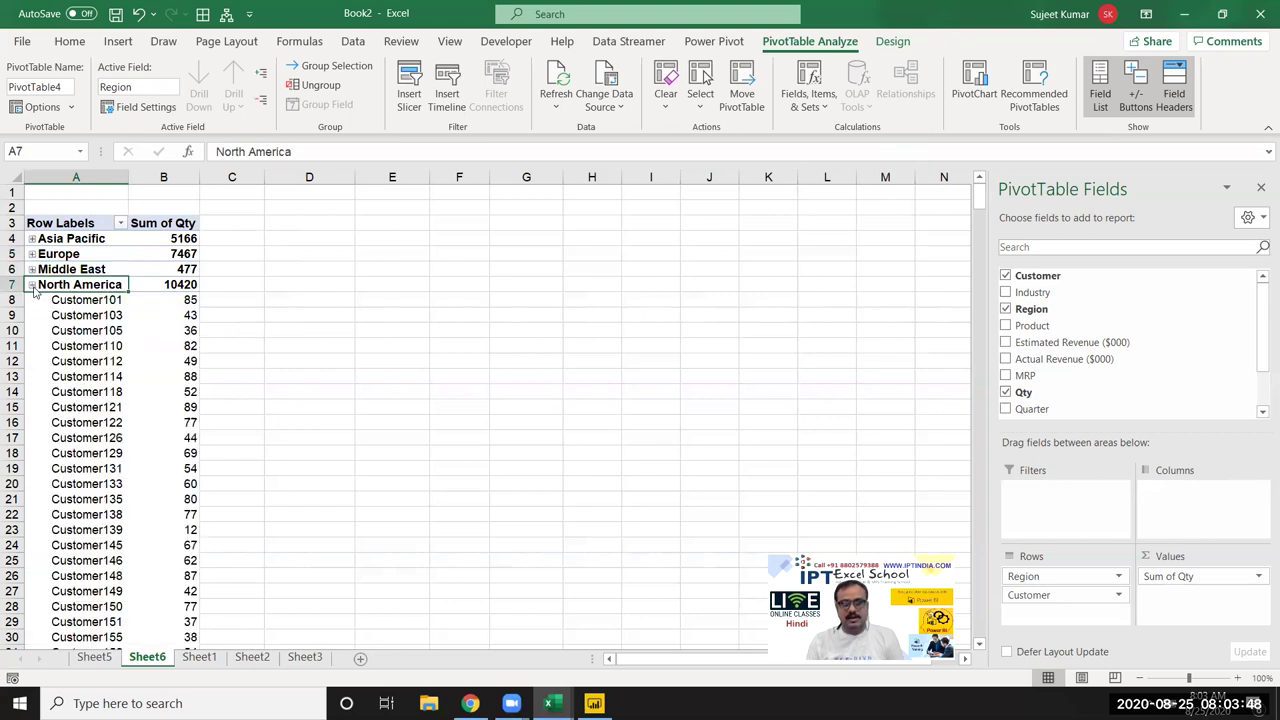
pyautogui.click(32, 285)
pyautogui.click(32, 300)
pyautogui.click(32, 300)
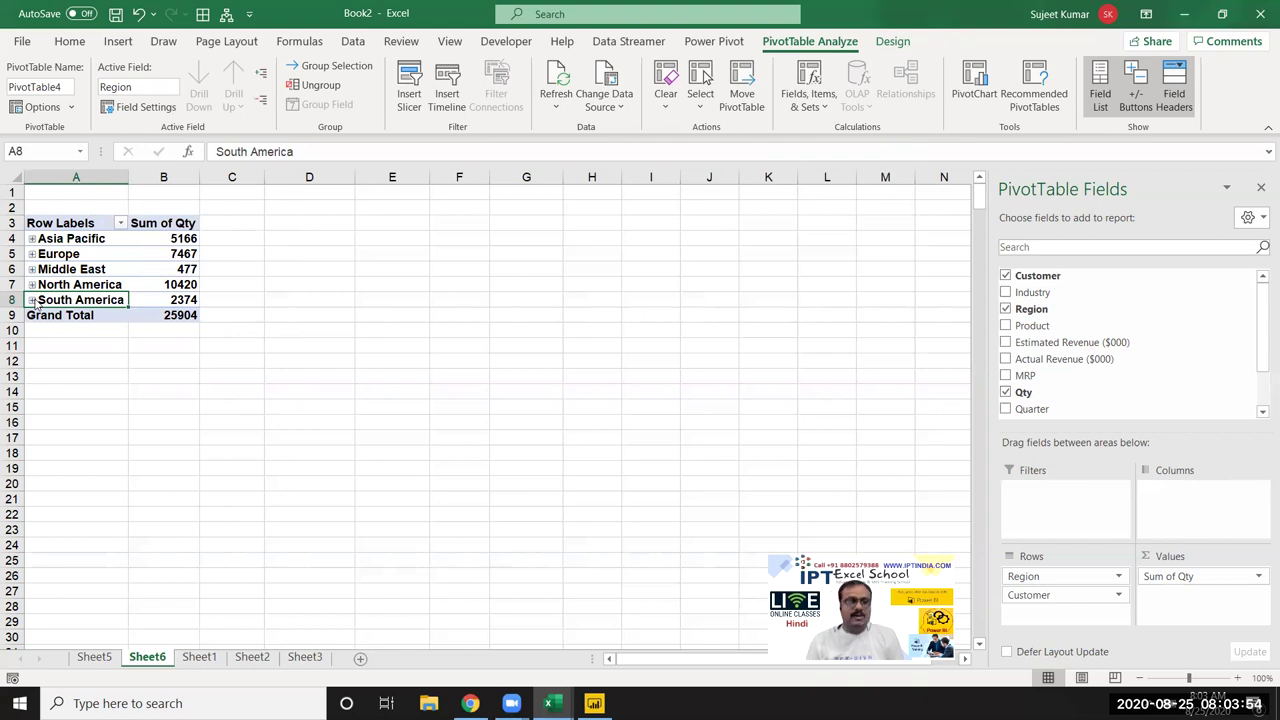
# Step: Select the Region items A4:A8 and expand the whole field to show all customers
pyautogui.moveTo(60, 223); pyautogui.dragTo(180, 315)
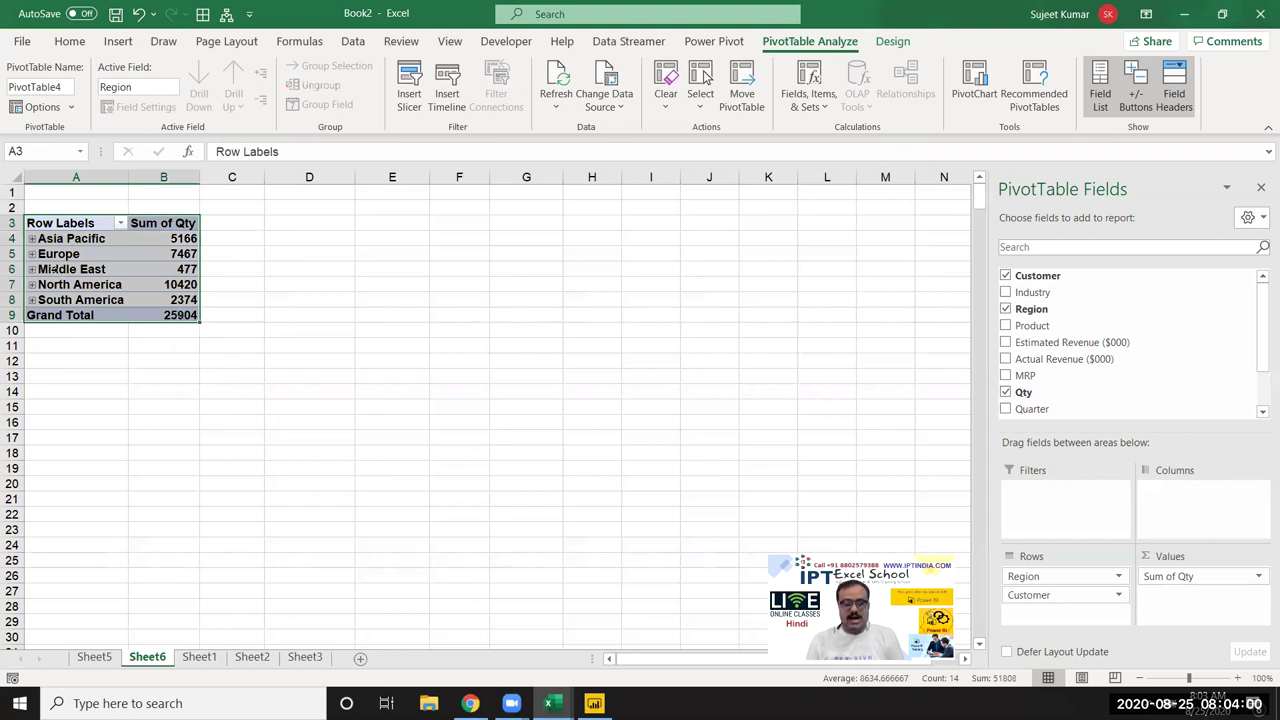
pyautogui.click(148, 282)
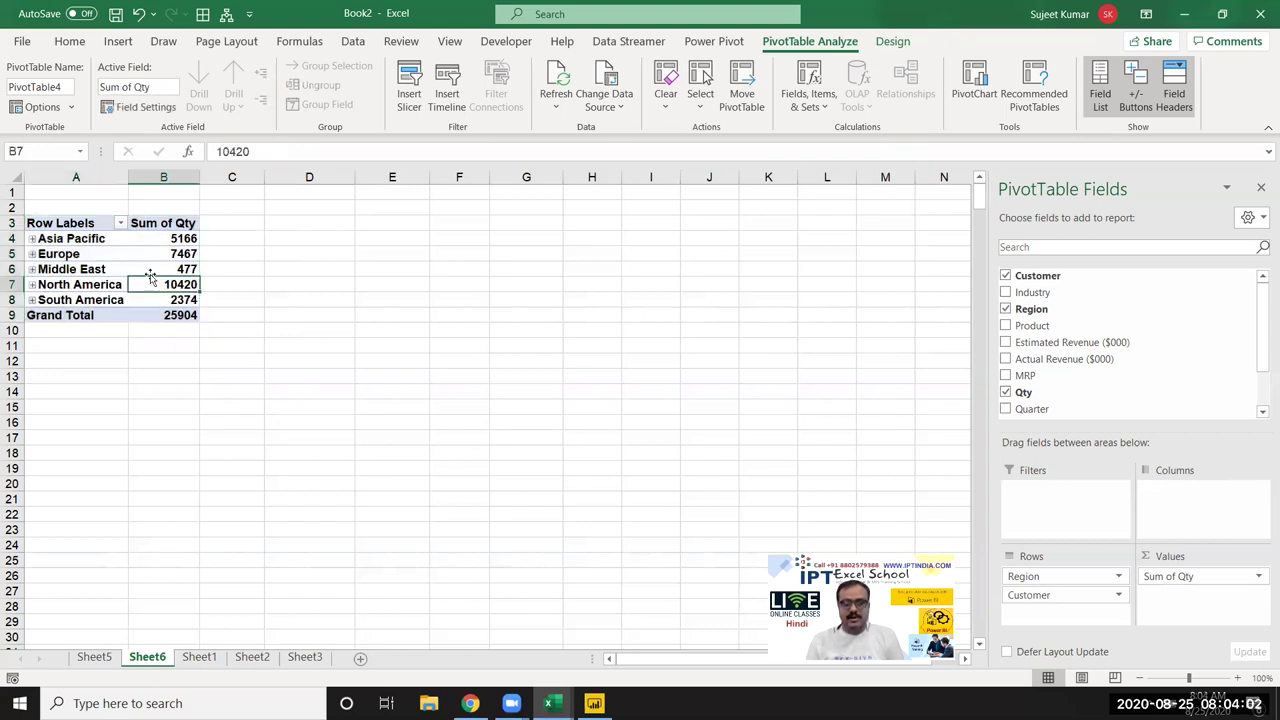
pyautogui.click(71, 246)
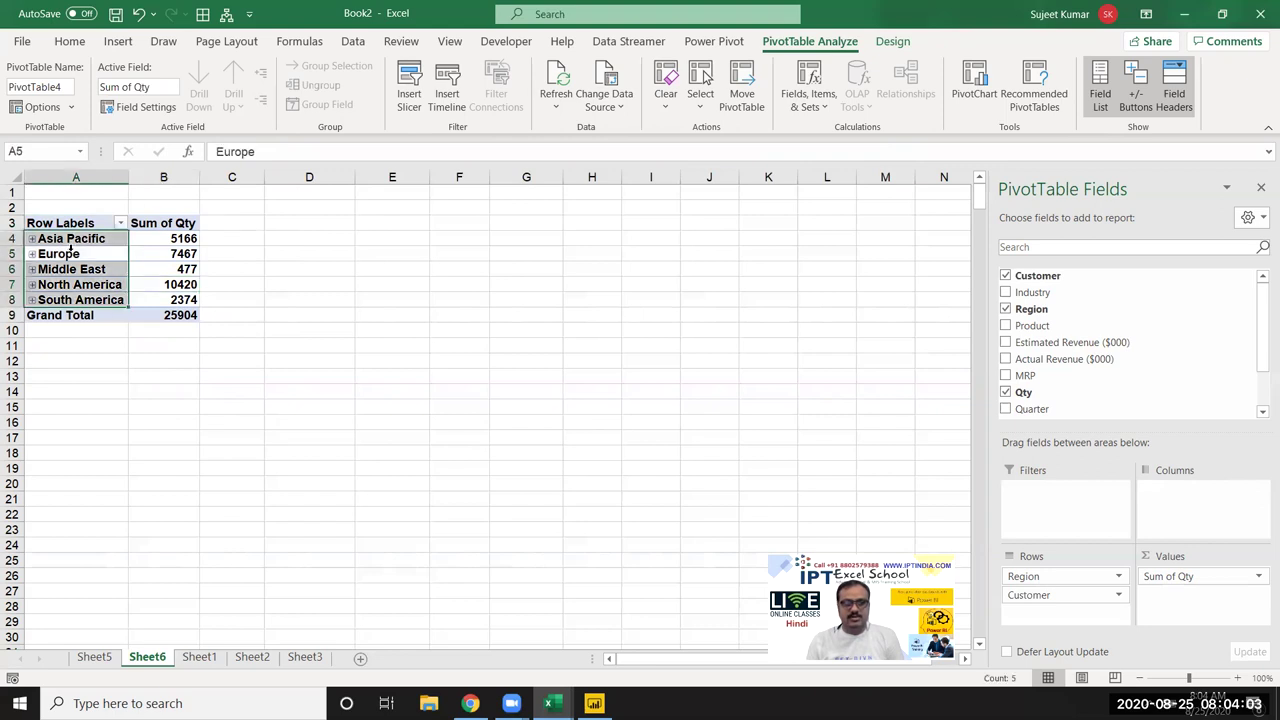
pyautogui.click(259, 80)
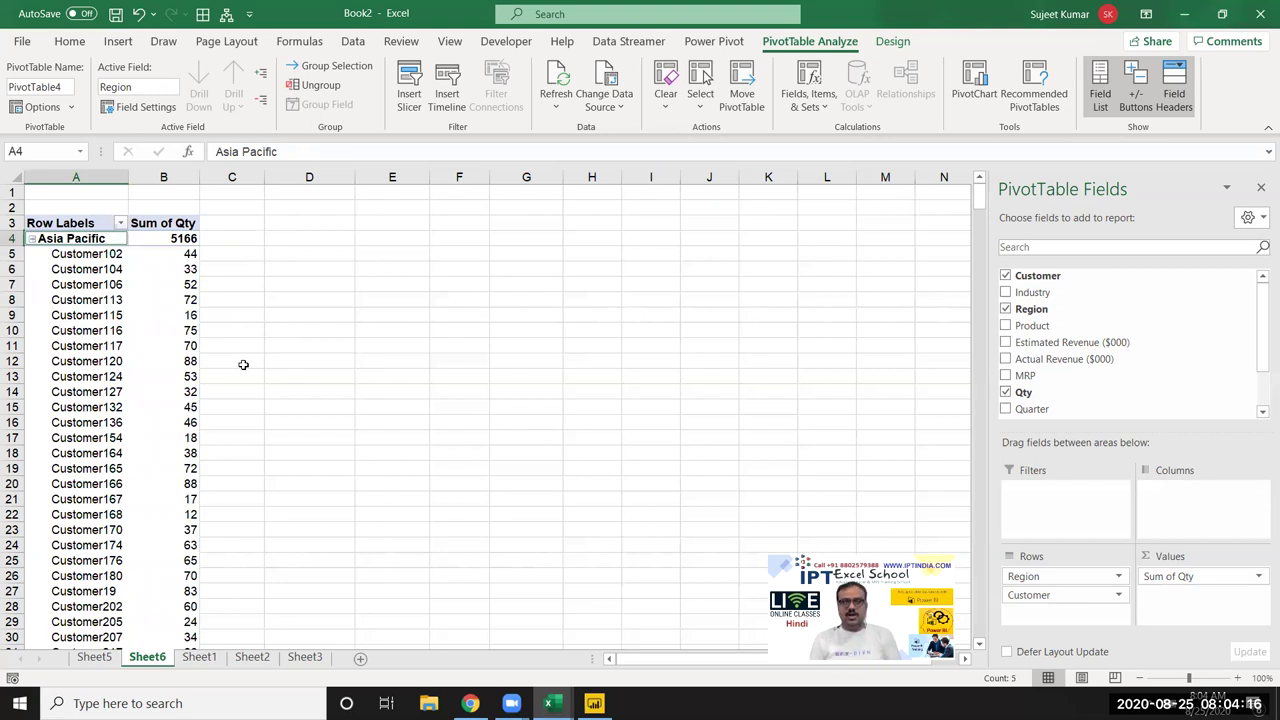
pyautogui.click(76, 180)
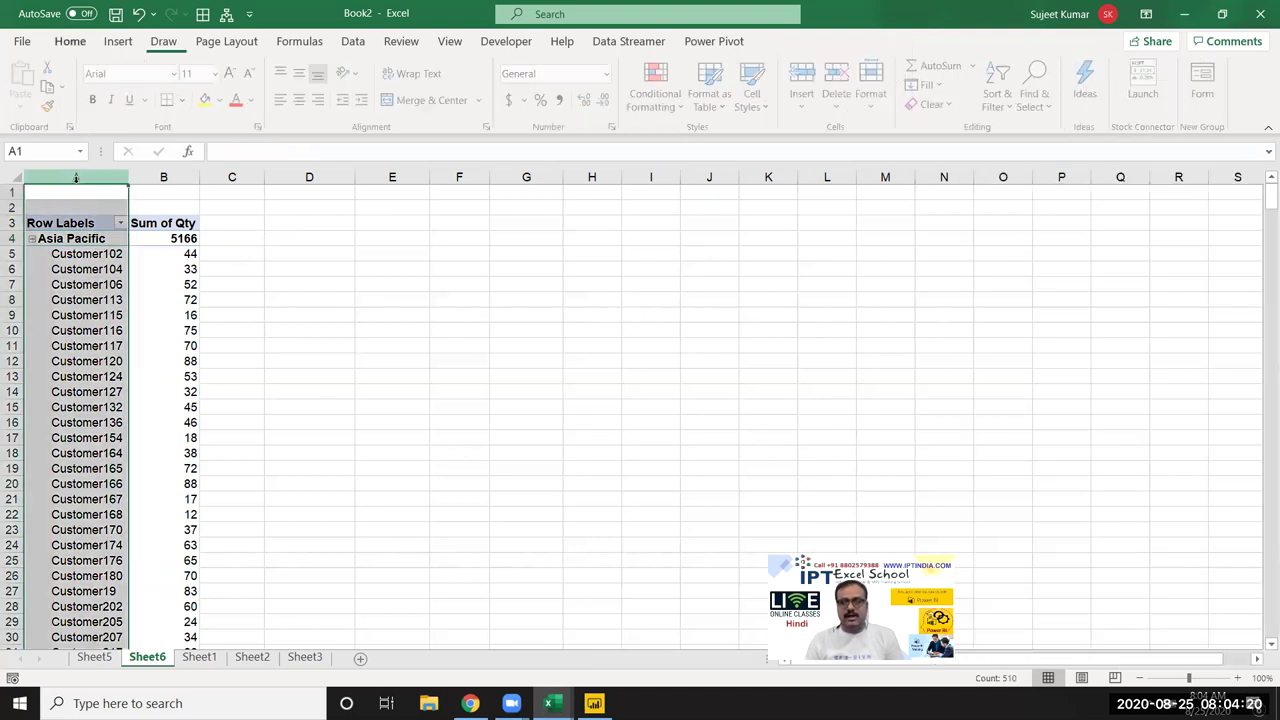
pyautogui.hotkey('ctrl', 'c')
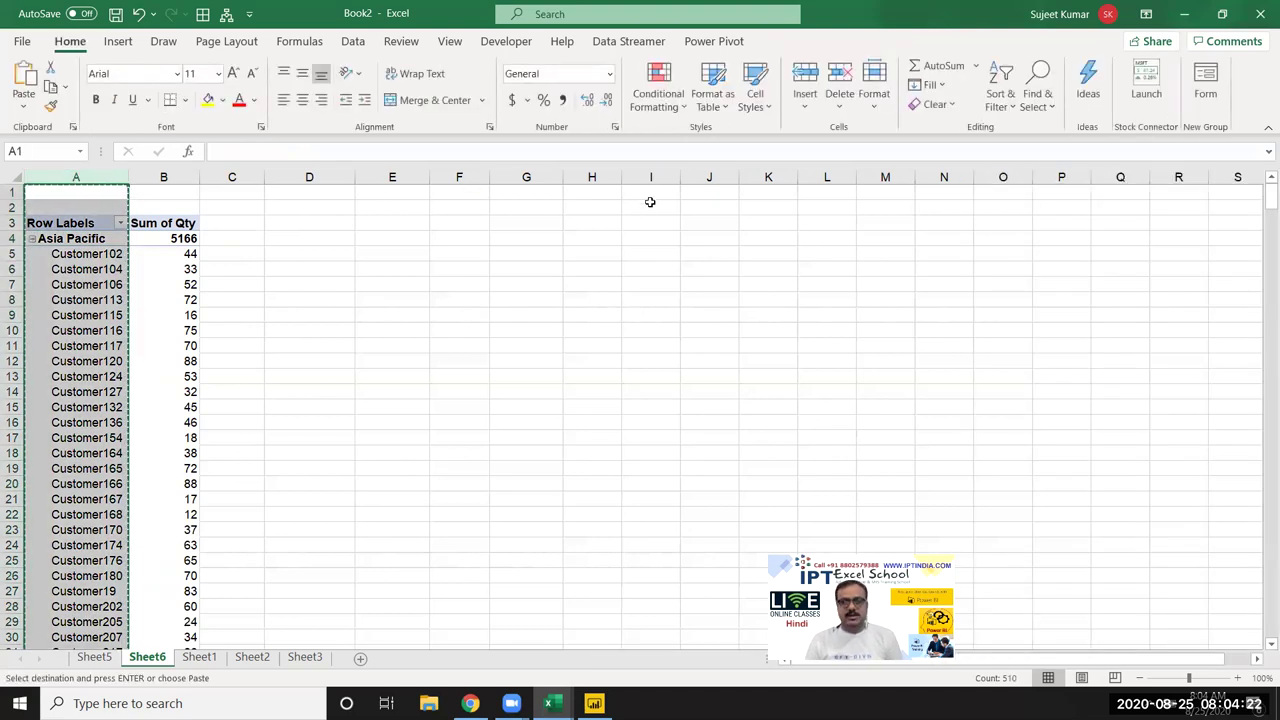
pyautogui.click(651, 205)
pyautogui.click(651, 191)
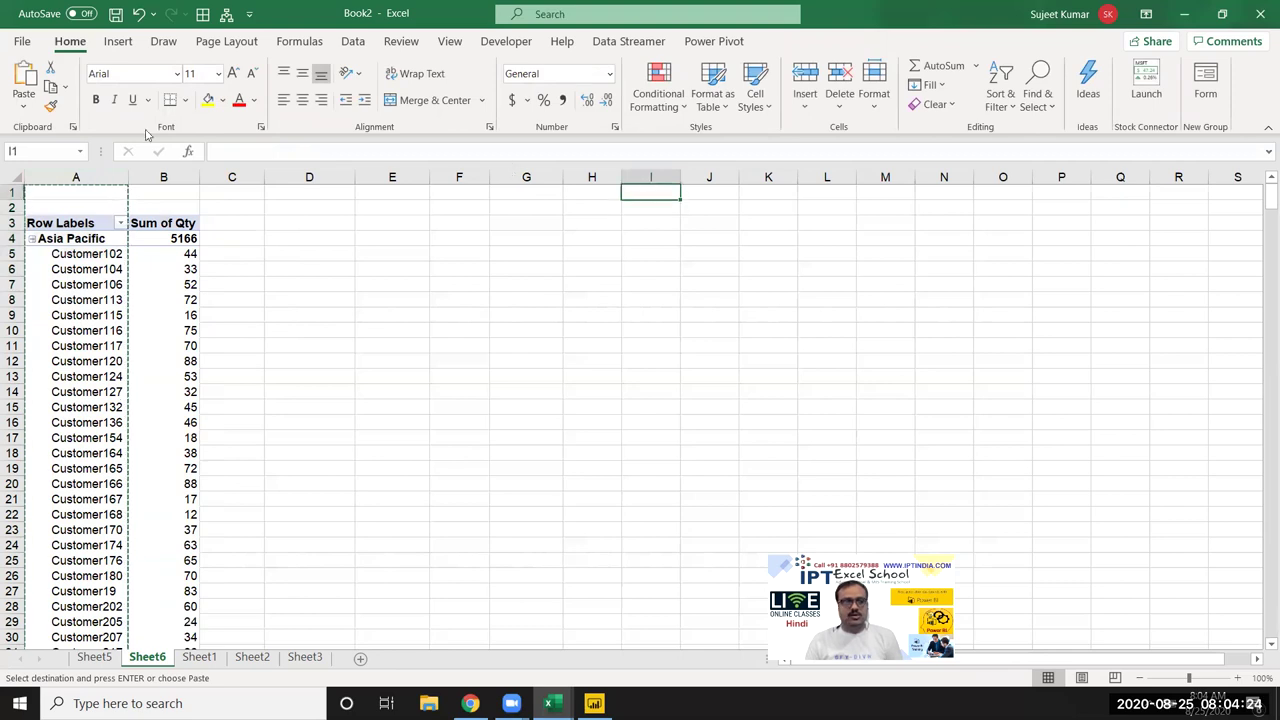
pyautogui.click(23, 105)
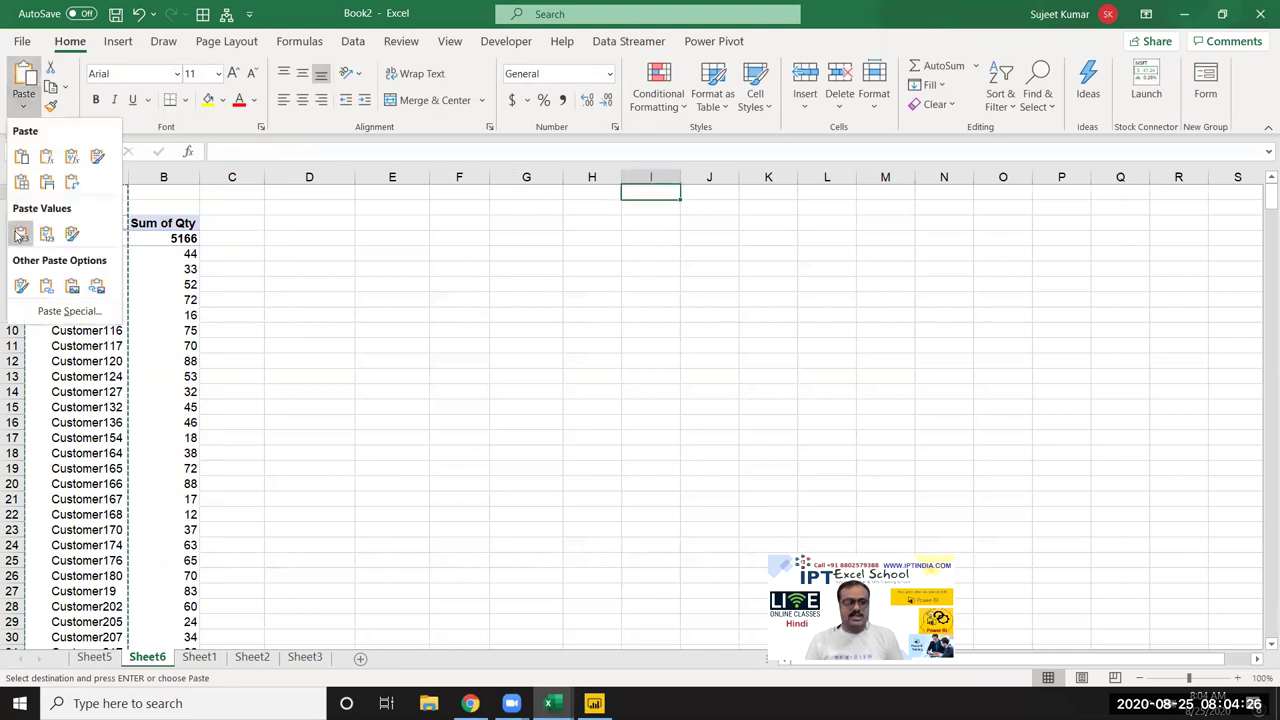
pyautogui.click(20, 234)
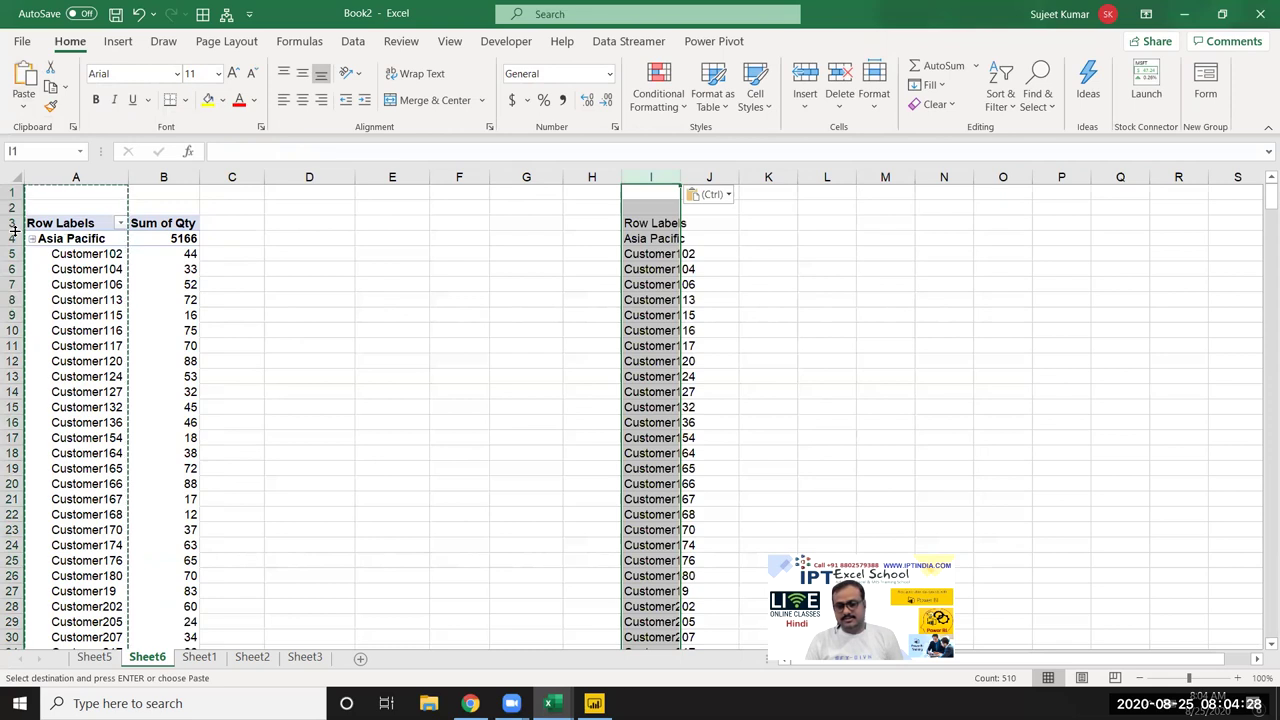
pyautogui.hotkey('ctrl', 'z')
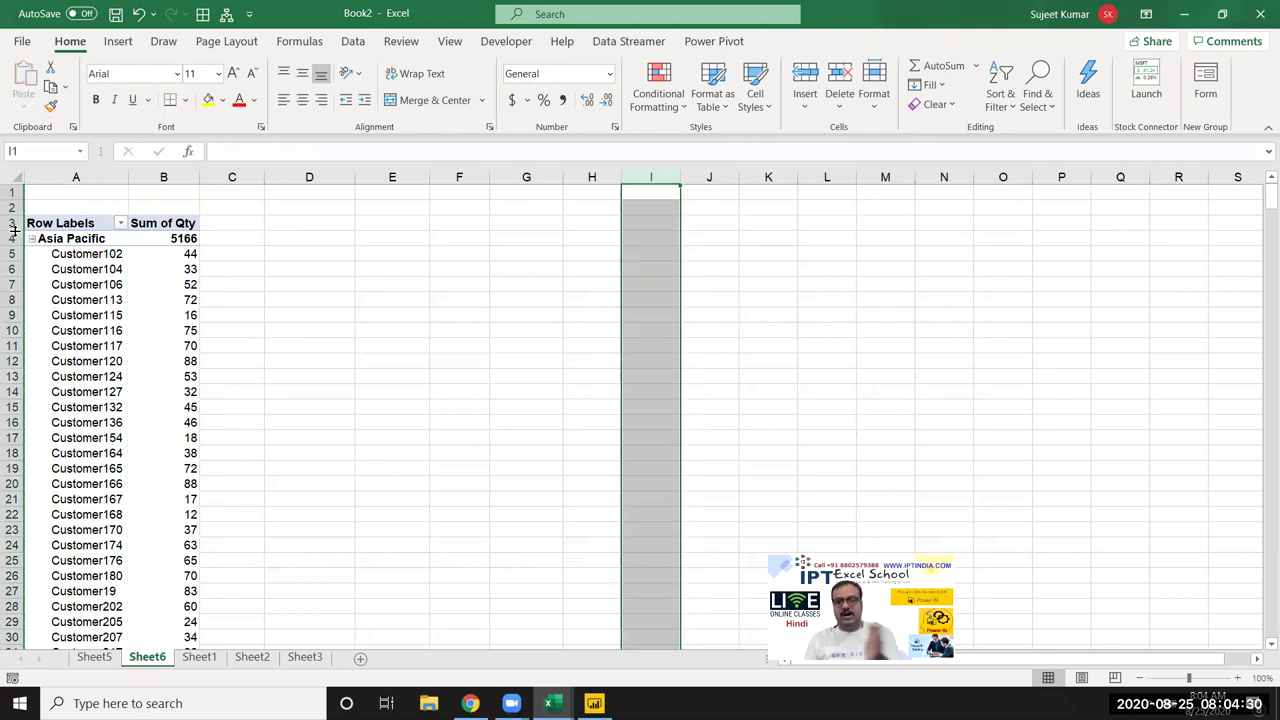
pyautogui.click(113, 374)
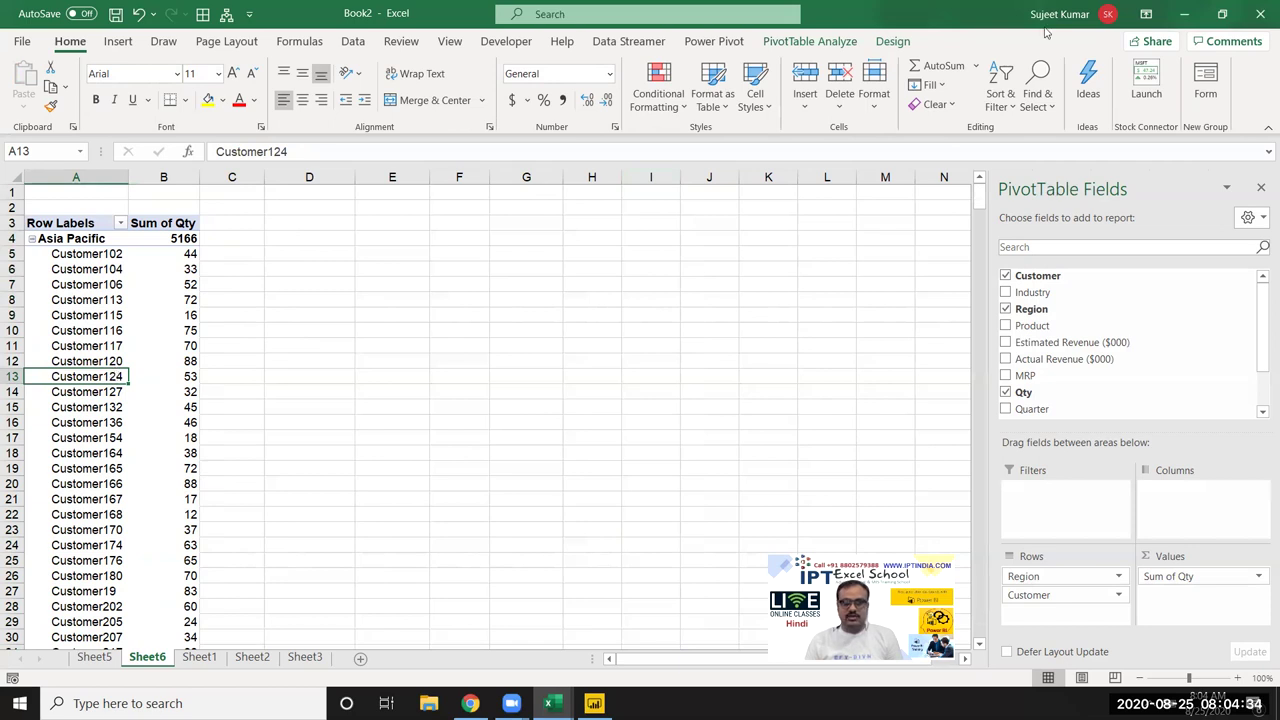
# Step: Switch the pivot's report layout to Tabular Form
pyautogui.click(893, 41)
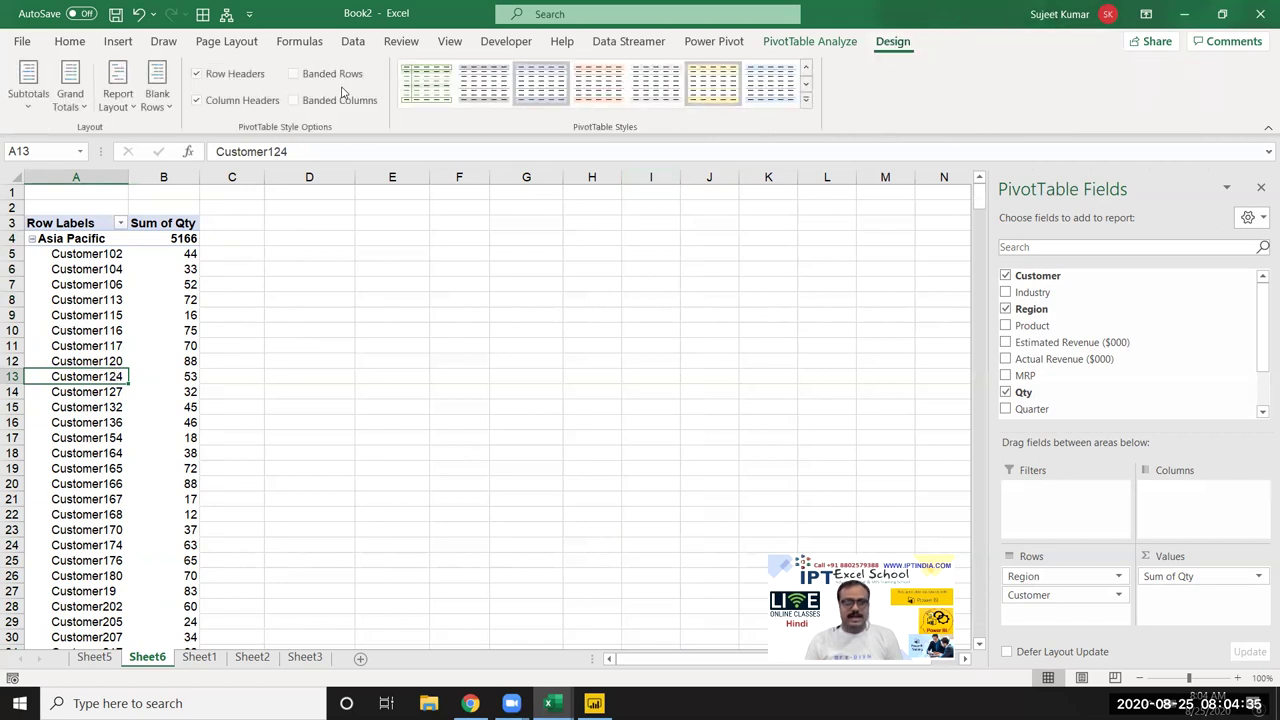
pyautogui.click(118, 100)
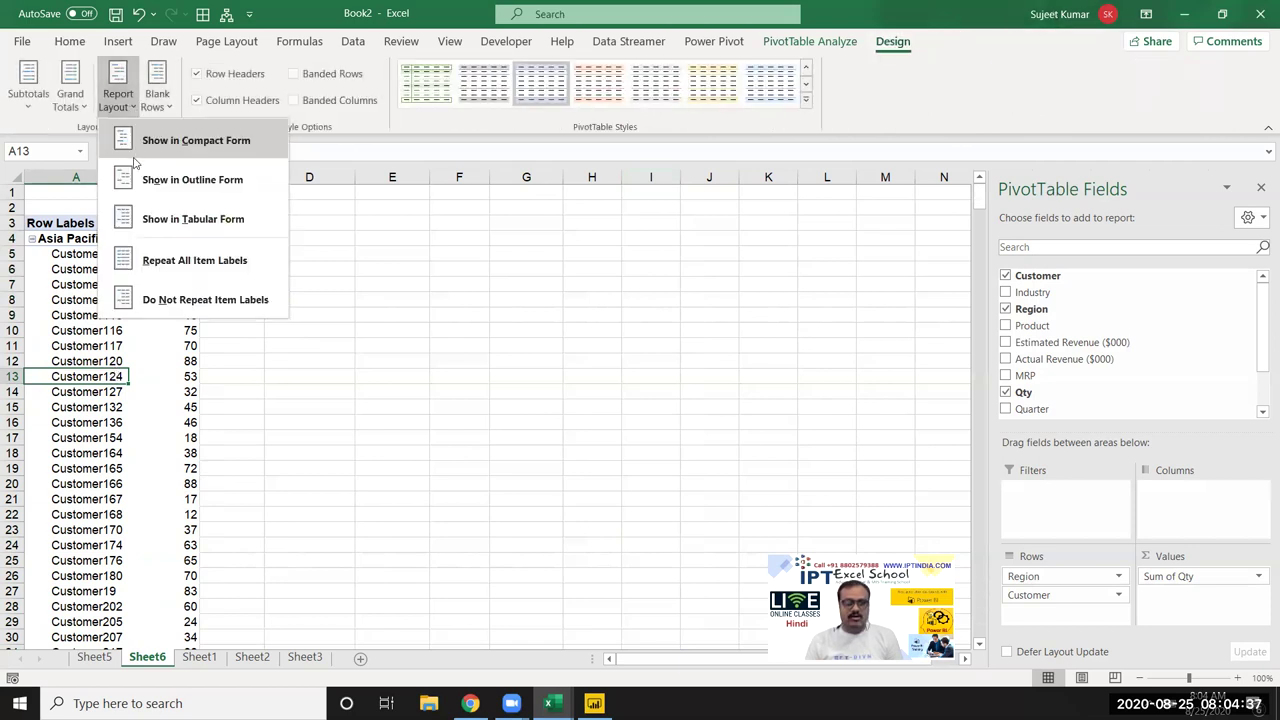
pyautogui.click(145, 226)
# Step: Turn on Classic PivotTable layout in PivotTable Options > Display and review the rows
pyautogui.rightClick(166, 300)
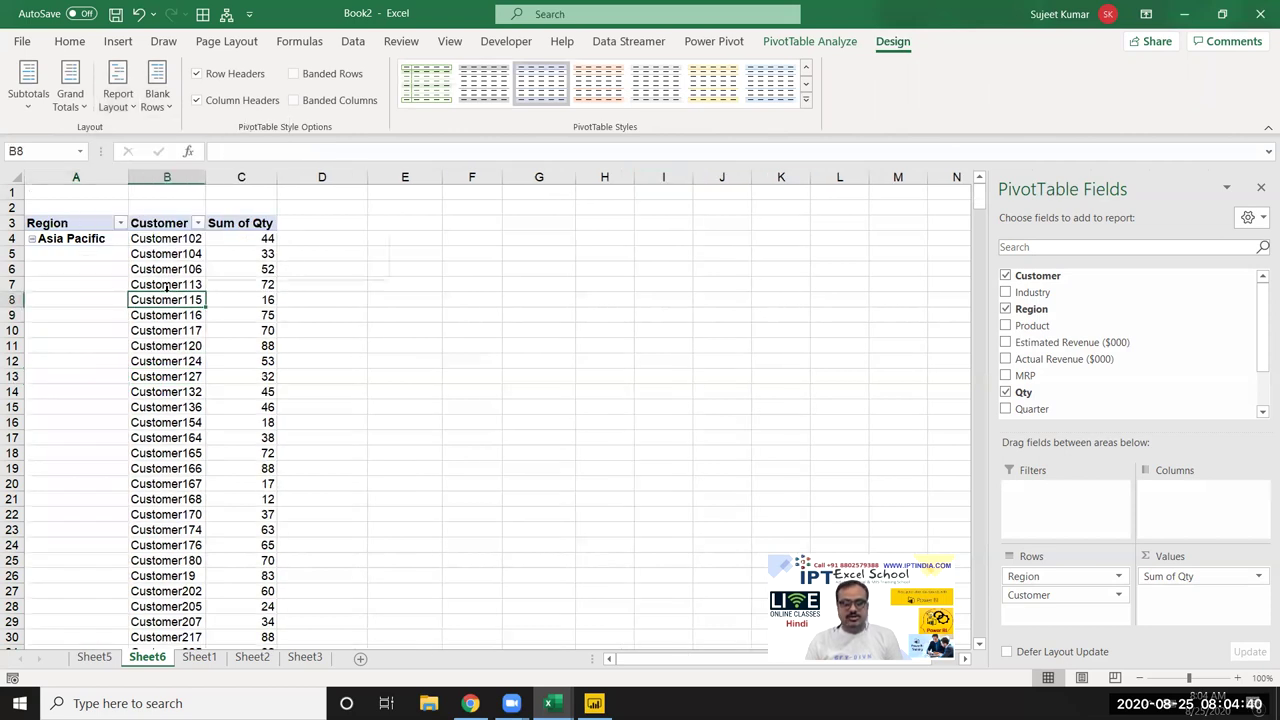
pyautogui.click(243, 607)
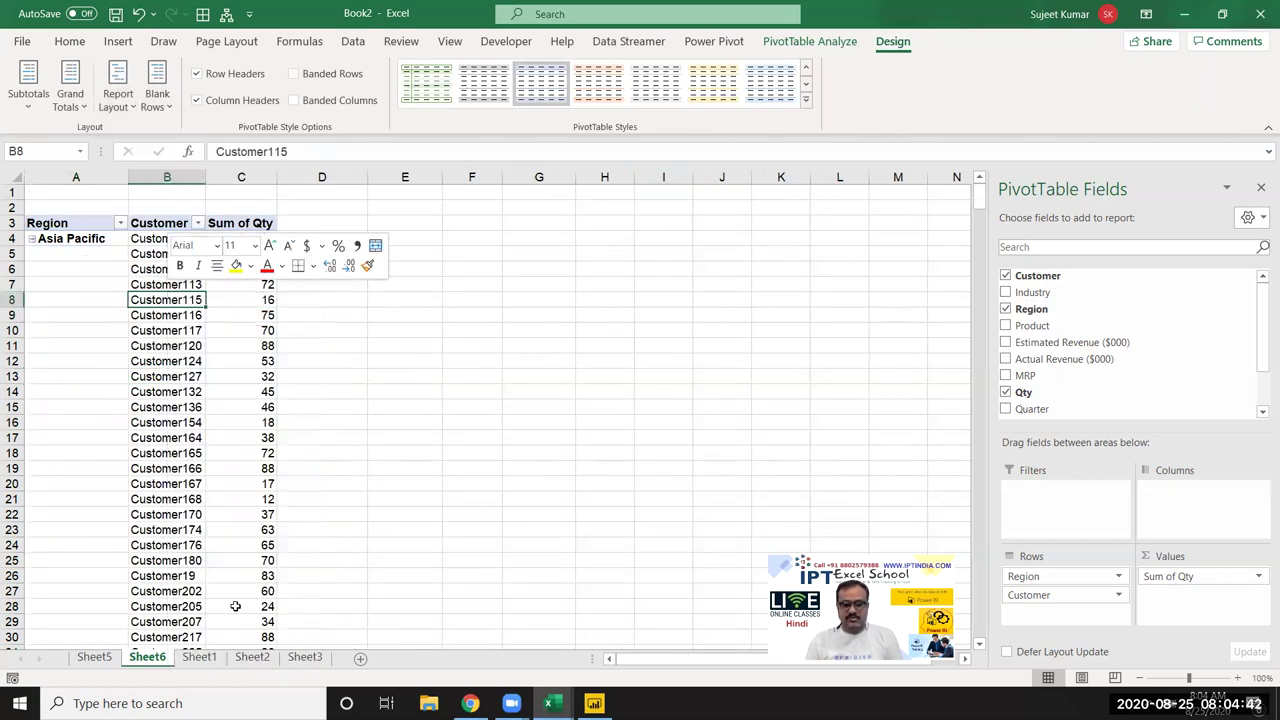
pyautogui.moveTo(260, 275); pyautogui.dragTo(503, 197)
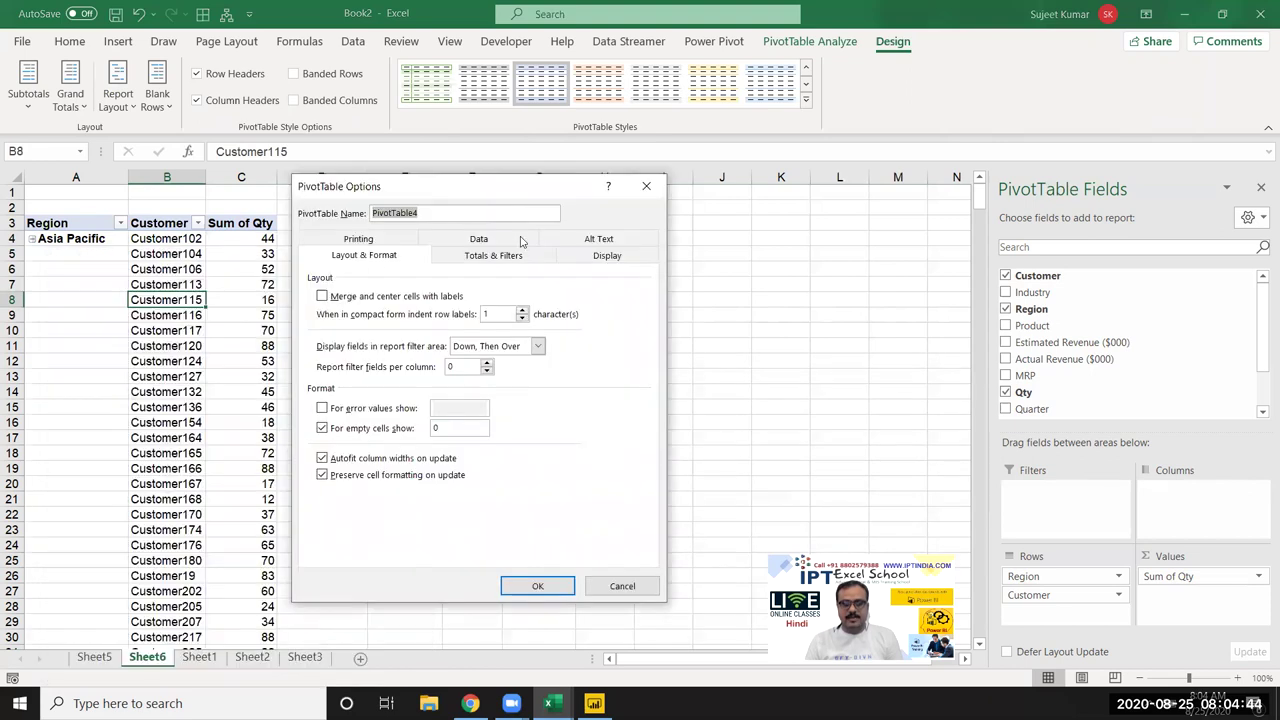
pyautogui.click(594, 258)
pyautogui.click(423, 388)
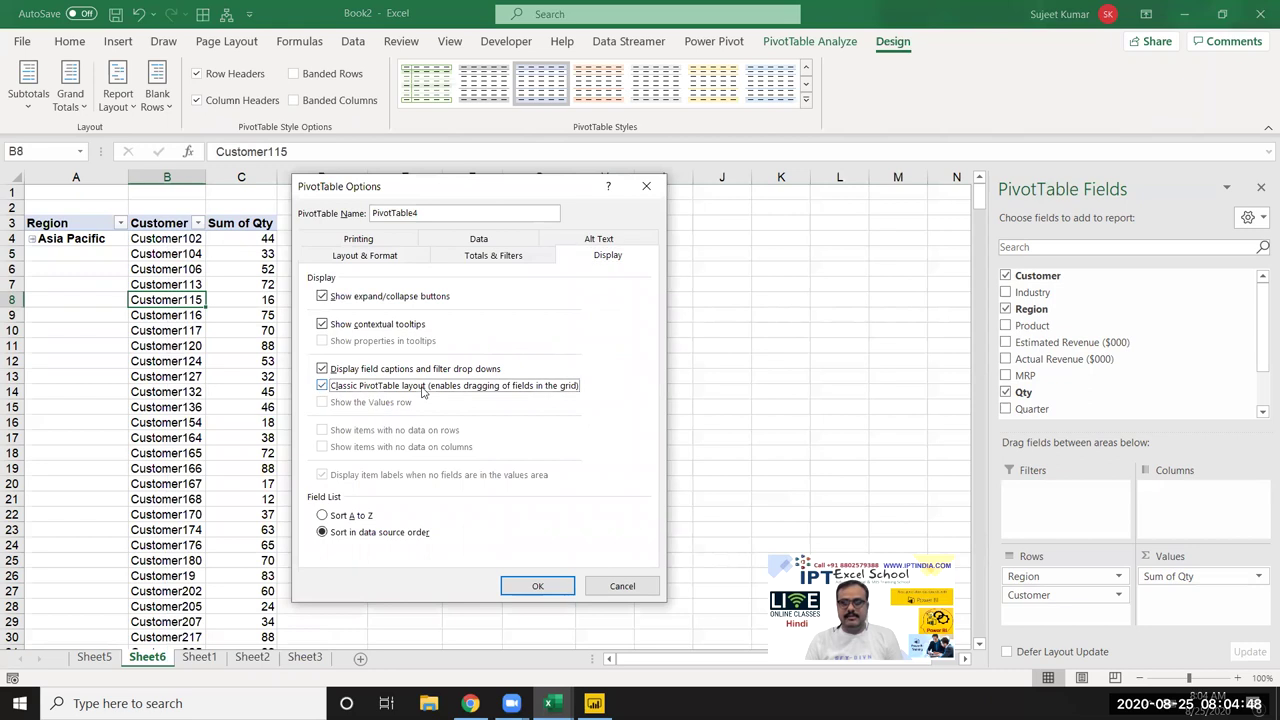
pyautogui.click(541, 586)
pyautogui.click(167, 346)
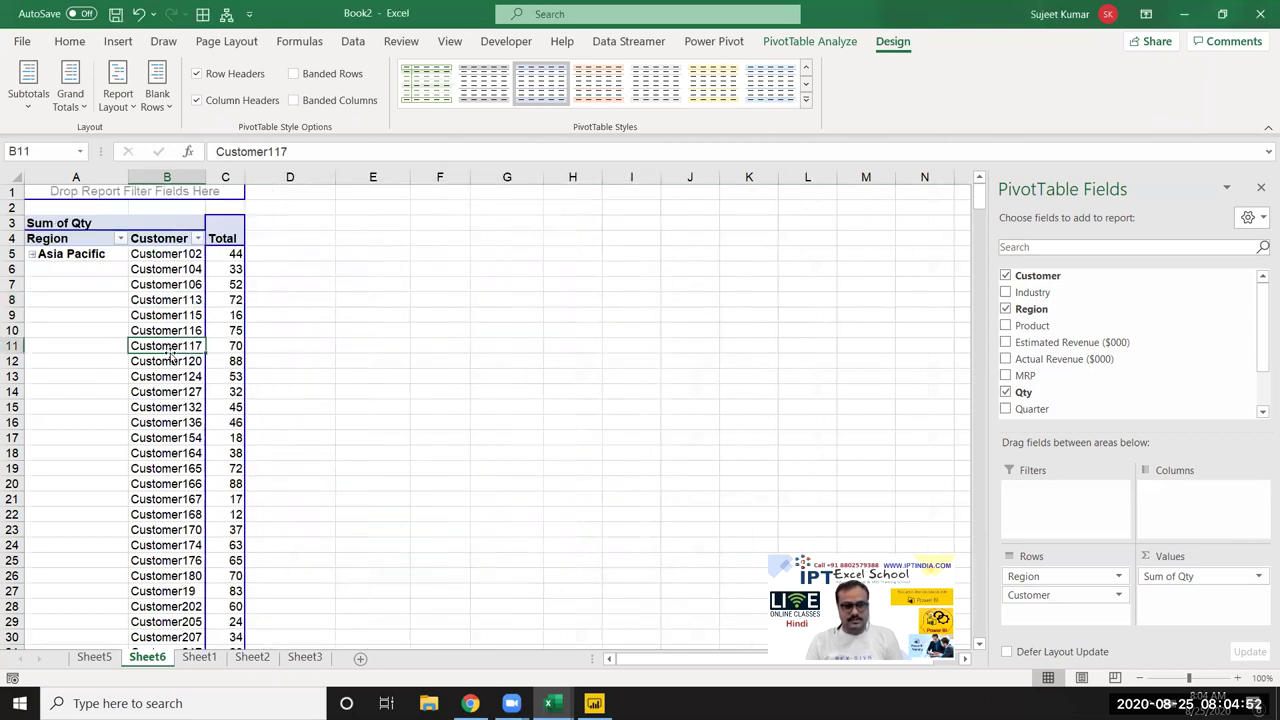
pyautogui.scroll(-7, 168, 355)
pyautogui.scroll(-5, 168, 360)
pyautogui.scroll(-6, 170, 368)
pyautogui.scroll(-11, 170, 367)
pyautogui.scroll(-6, 170, 367)
pyautogui.scroll(1, 63, 300)
# Step: Turn off the Region subtotals from the Asia Pacific Total row
pyautogui.click(50, 286)
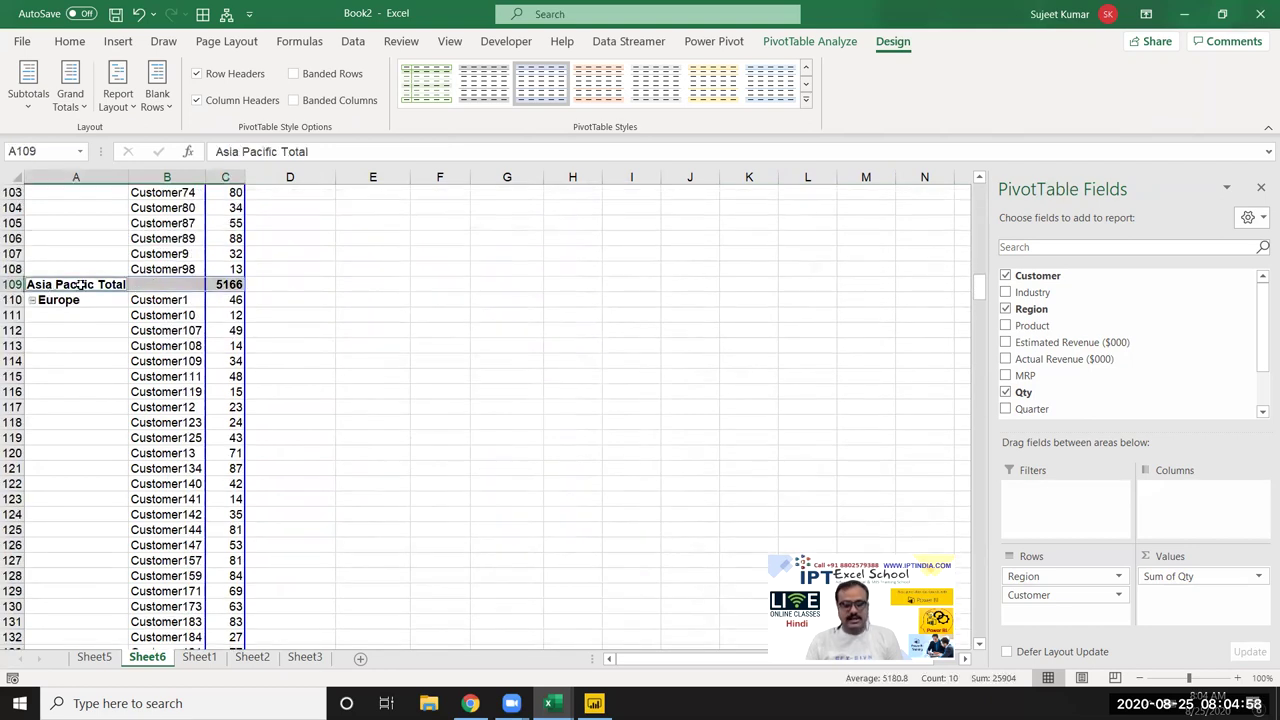
pyautogui.rightClick(80, 285)
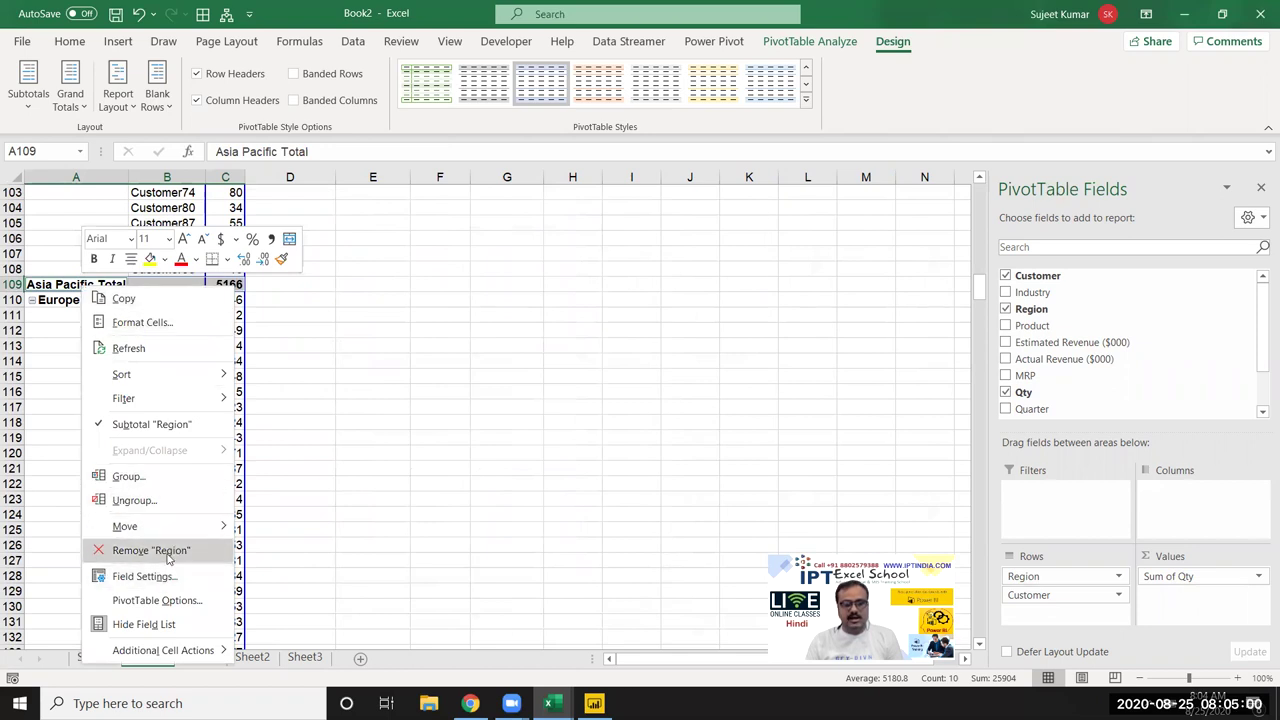
pyautogui.click(166, 426)
pyautogui.scroll(5, 193, 383)
pyautogui.scroll(4, 193, 383)
pyautogui.scroll(8, 193, 383)
pyautogui.scroll(6, 193, 383)
pyautogui.scroll(7, 193, 383)
pyautogui.scroll(4, 193, 383)
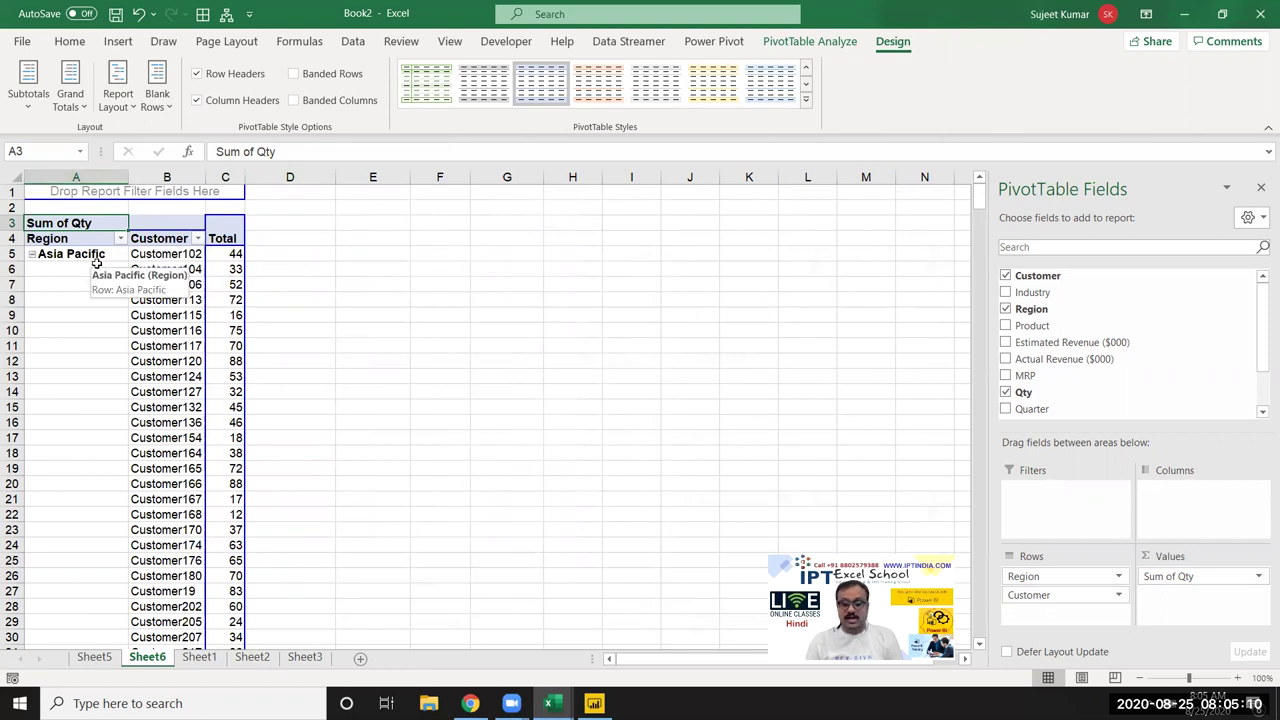
# Step: Open and close the Region filter, then inspect the blank region cells under Asia Pacific
pyautogui.click(120, 239)
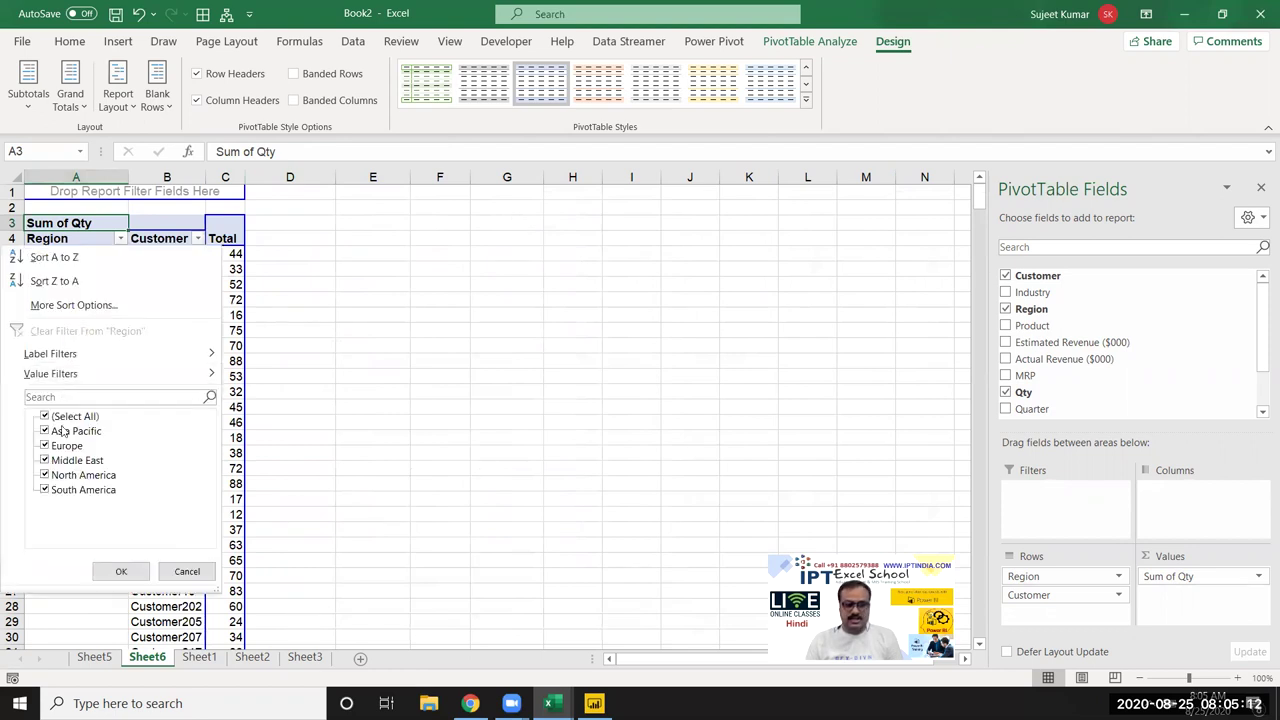
pyautogui.click(121, 571)
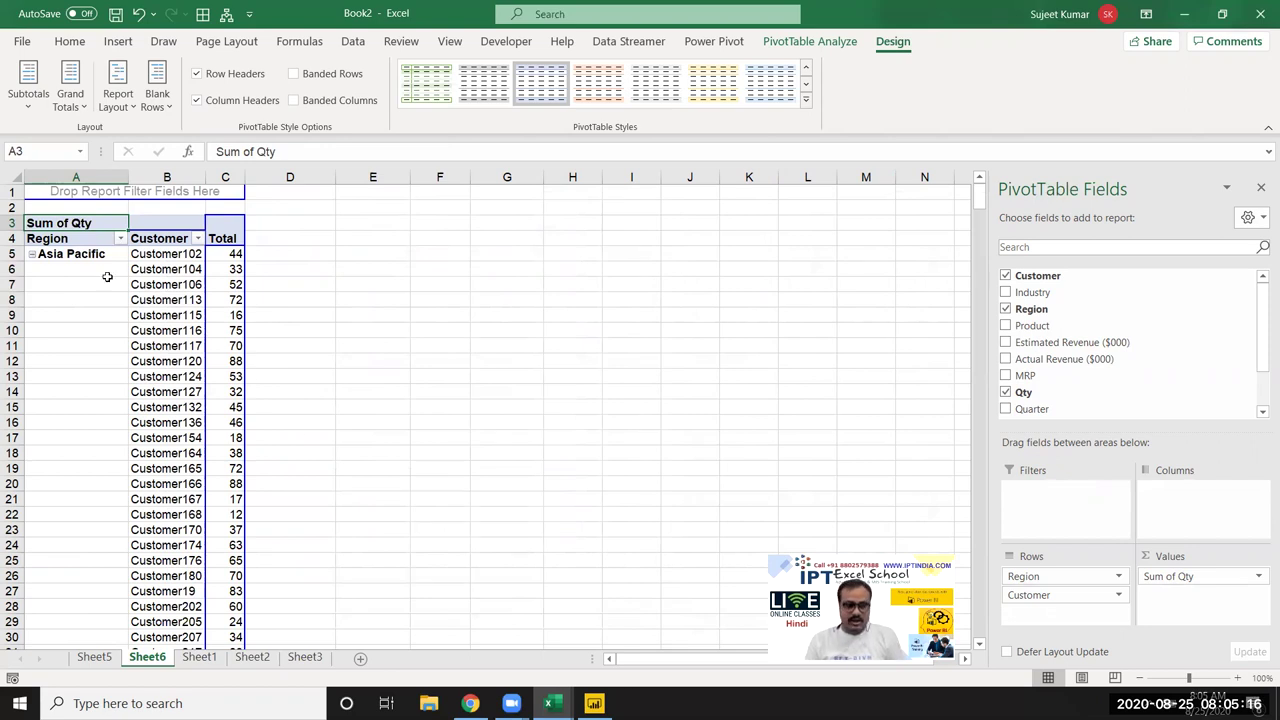
pyautogui.moveTo(95, 254); pyautogui.dragTo(186, 252)
pyautogui.moveTo(85, 258); pyautogui.dragTo(45, 345)
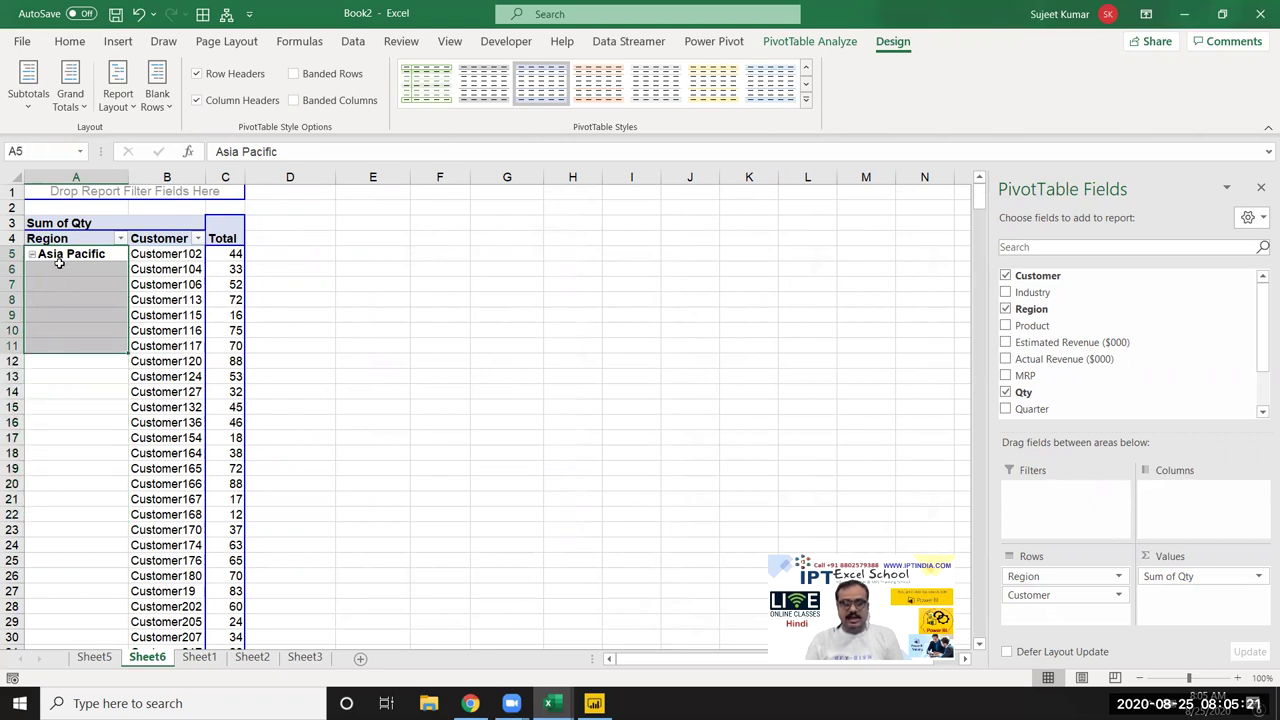
pyautogui.click(86, 422)
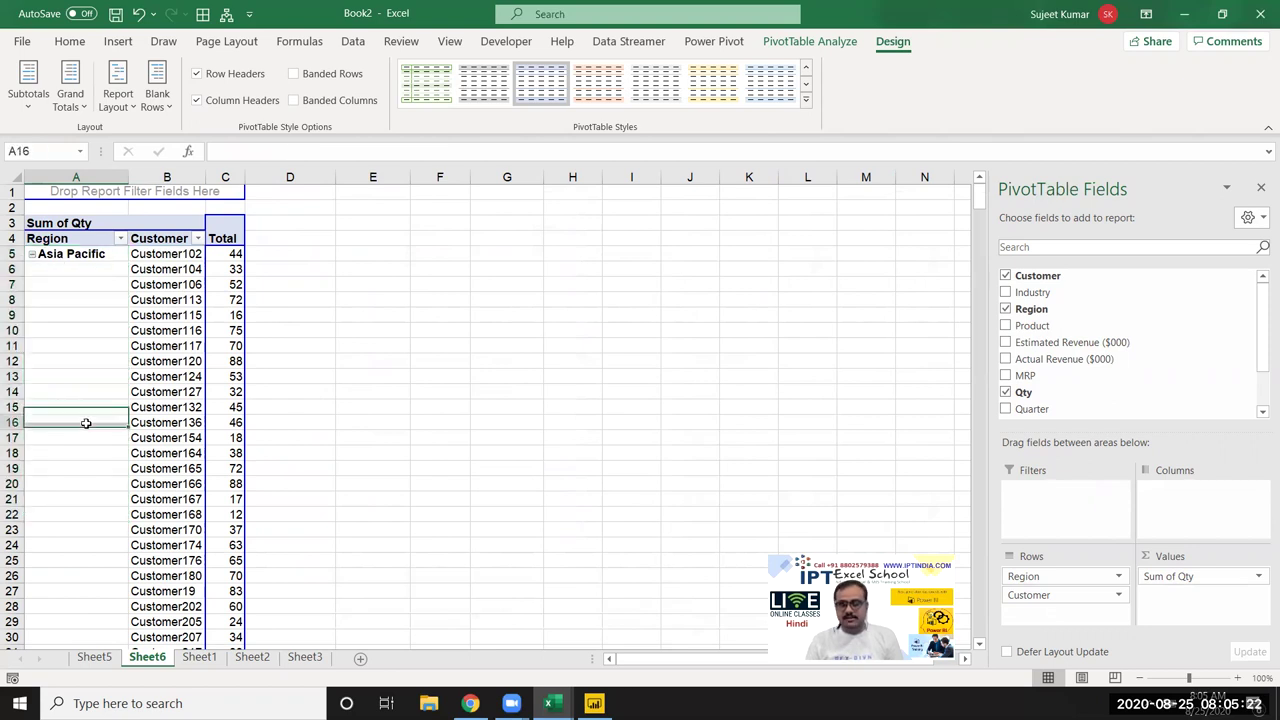
# Step: Set the report layout to Repeat All Item Labels and scroll through the result
pyautogui.click(121, 116)
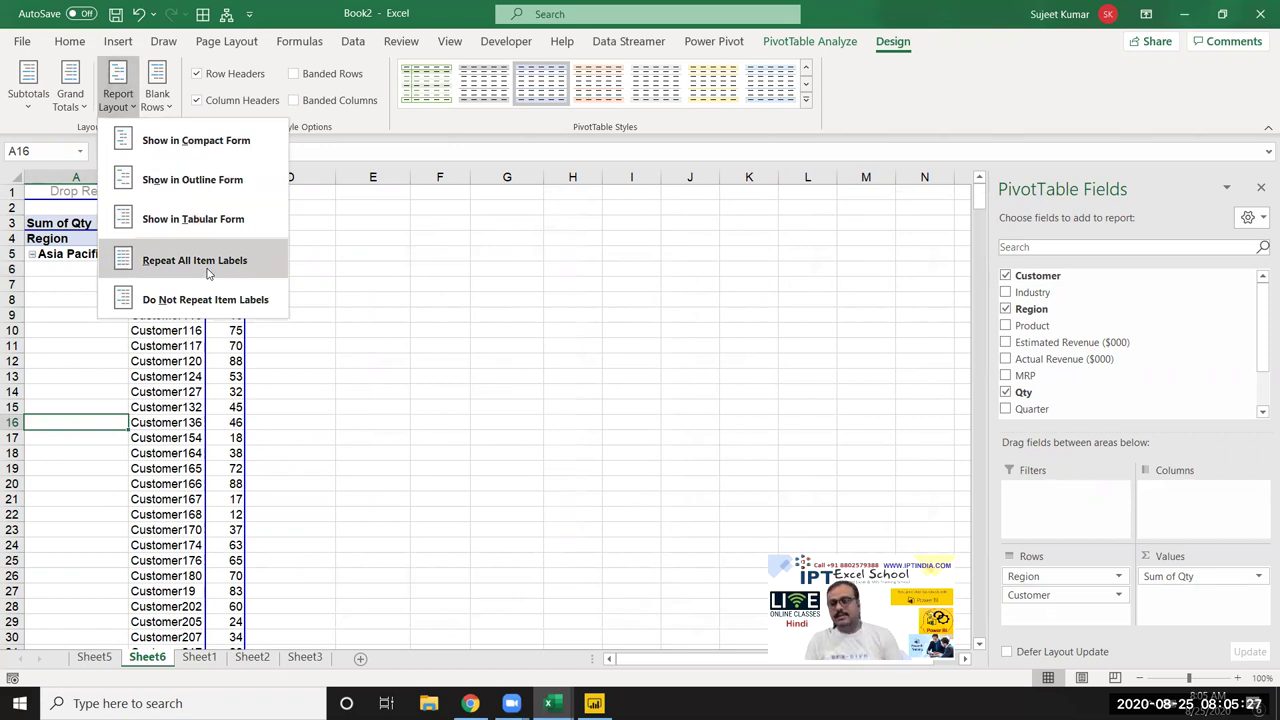
pyautogui.click(209, 273)
pyautogui.click(88, 376)
pyautogui.scroll(-5, 90, 378)
pyautogui.scroll(-4, 132, 437)
pyautogui.scroll(-12, 132, 437)
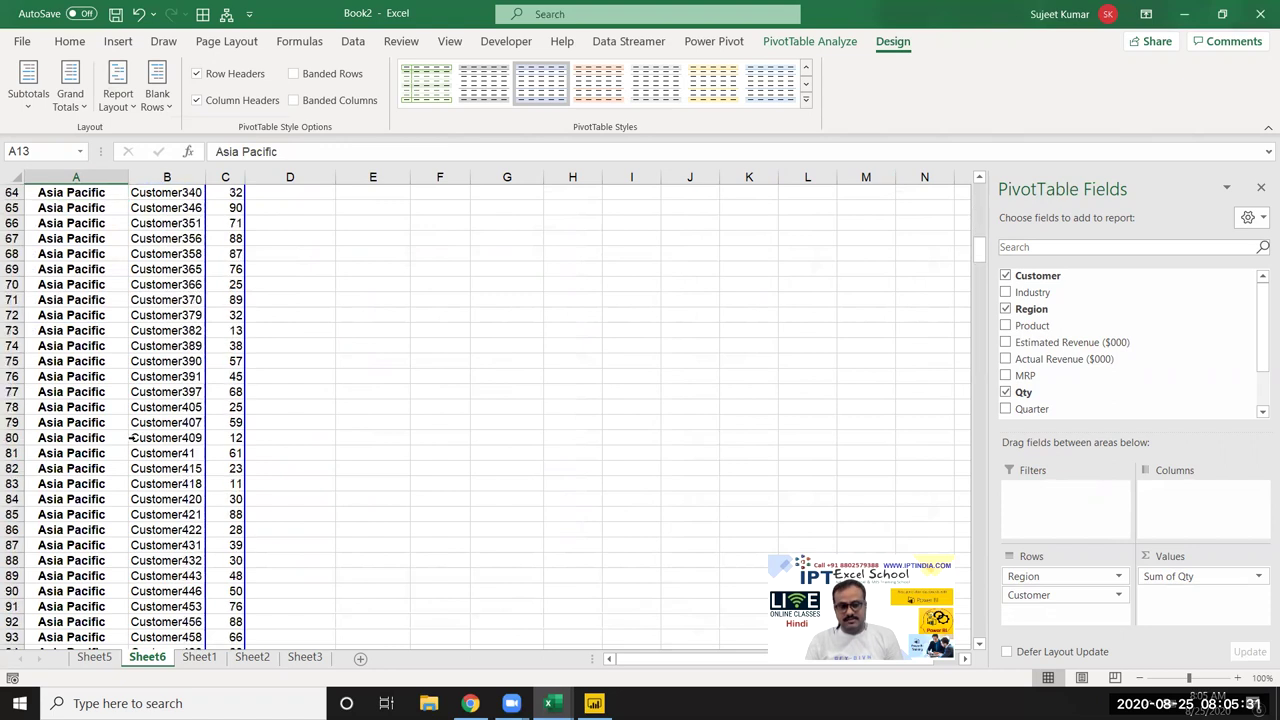
pyautogui.scroll(-6, 132, 437)
pyautogui.scroll(-6, 132, 437)
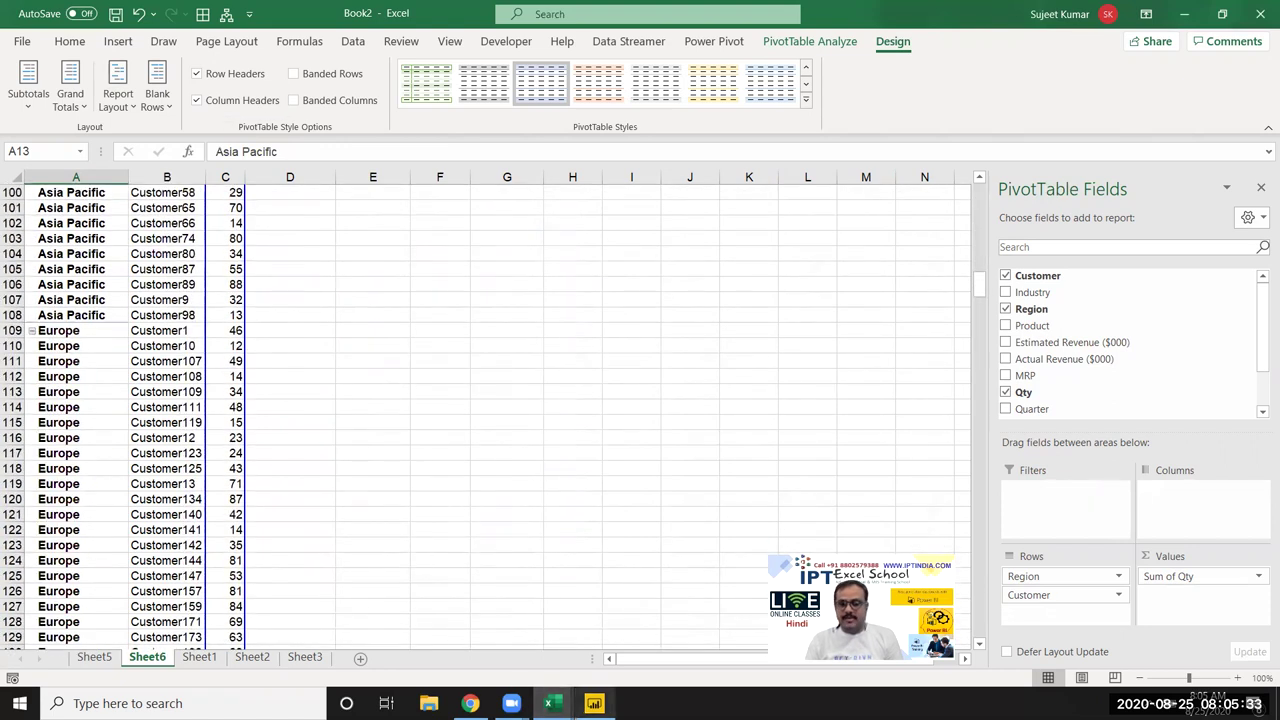
pyautogui.click(594, 703)
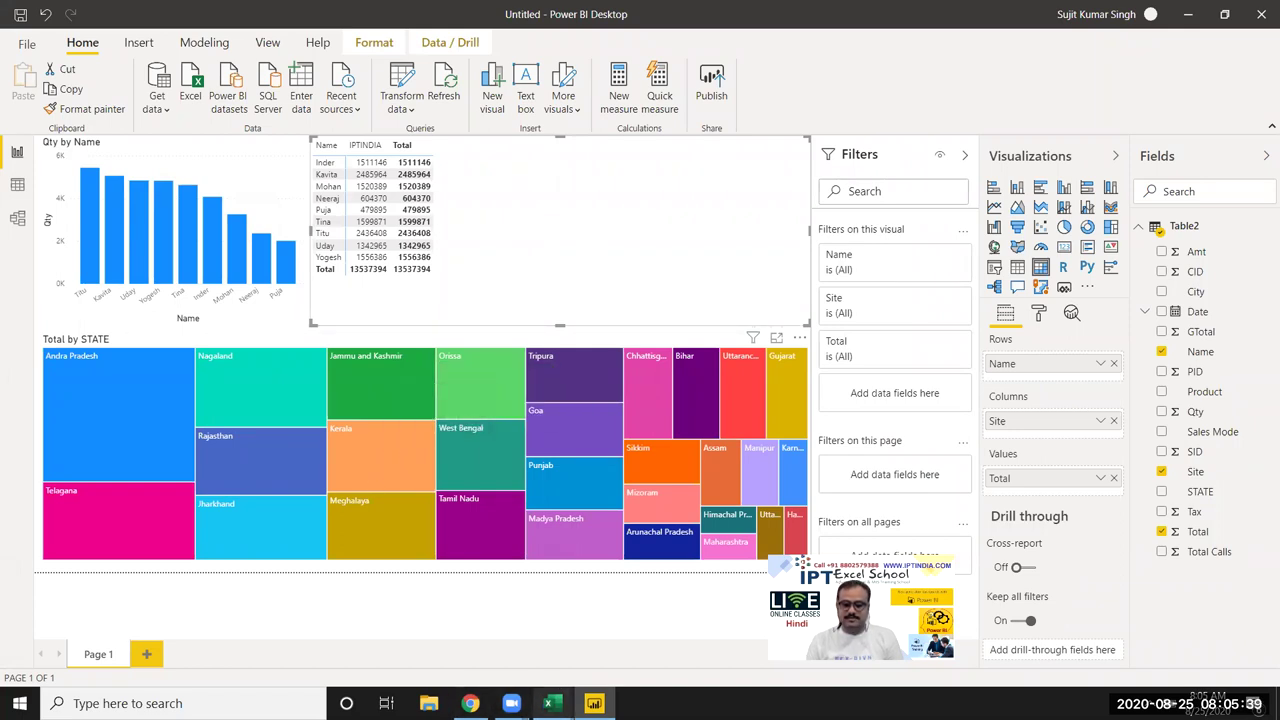
pyautogui.click(548, 703)
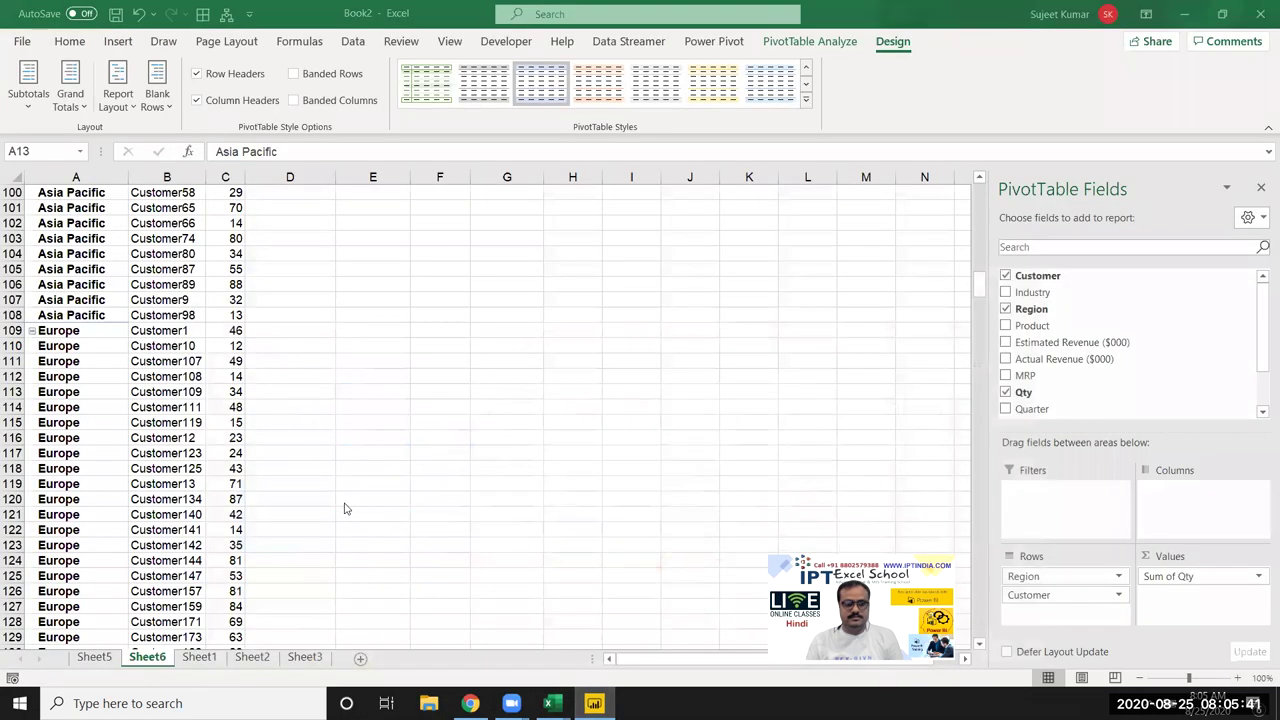
# Step: Browse the pivot rows, cancel a first save prompt, and view Sheet1 and Sheet2
pyautogui.moveTo(150, 331); pyautogui.dragTo(225, 331)
pyautogui.scroll(-6, 168, 365)
pyautogui.scroll(-6, 170, 400)
pyautogui.scroll(-5, 172, 420)
pyautogui.scroll(-1, 176, 430)
pyautogui.scroll(11, 176, 430)
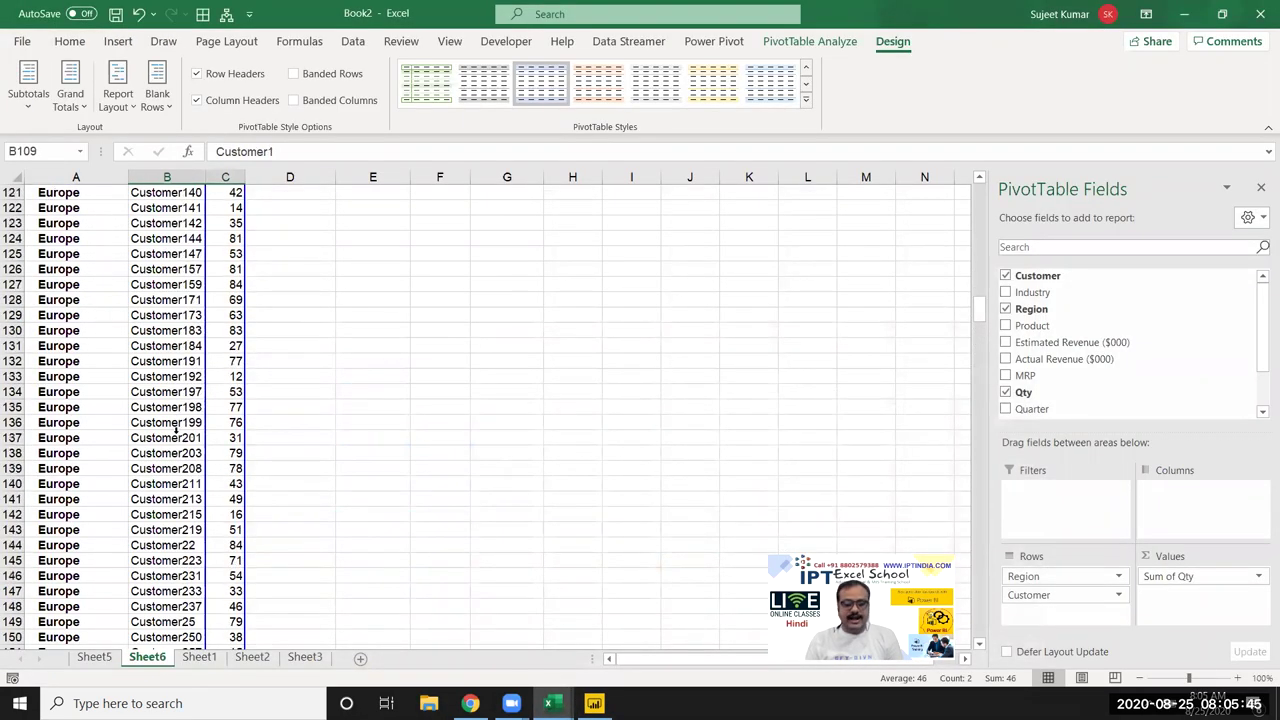
pyautogui.scroll(5, 170, 425)
pyautogui.scroll(1, 170, 425)
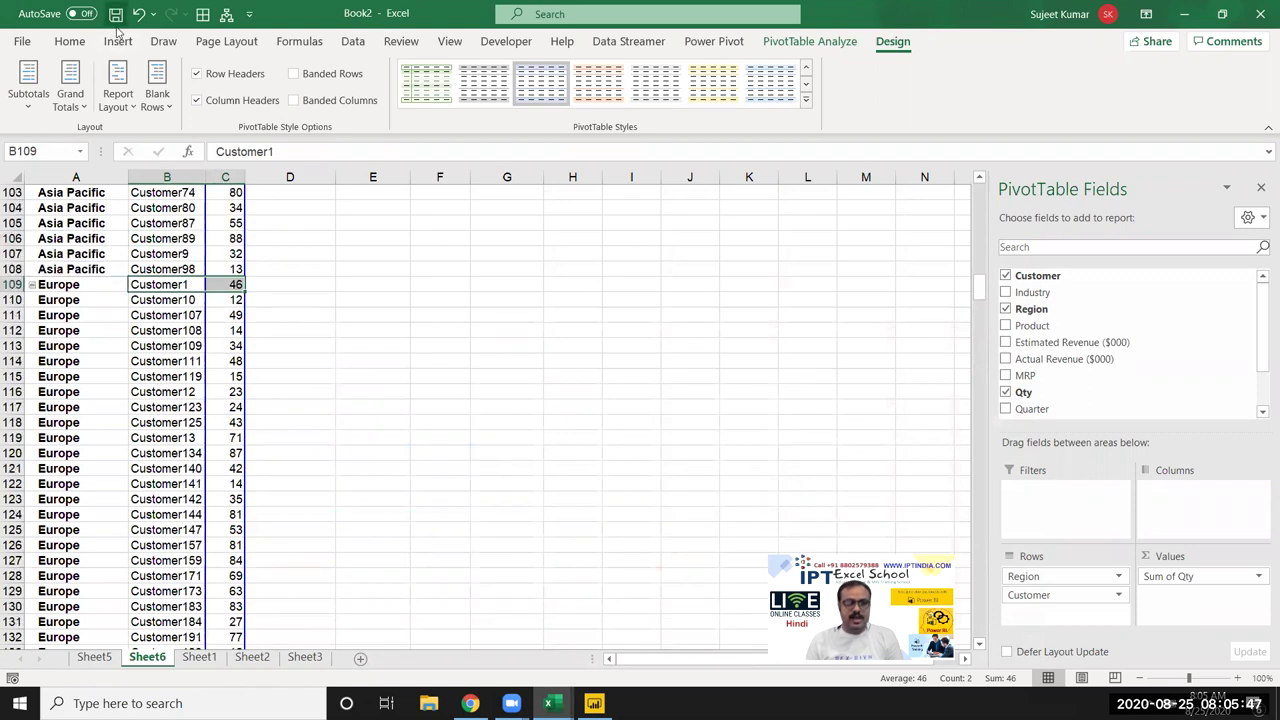
pyautogui.click(116, 14)
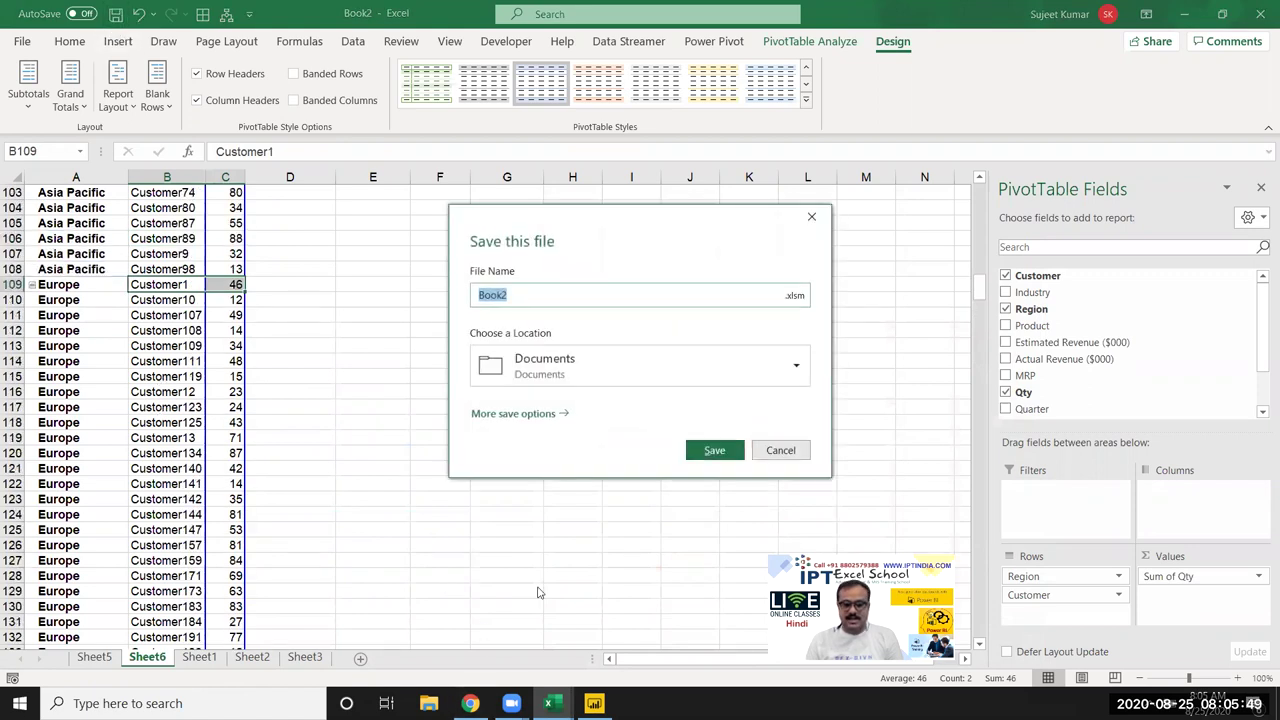
pyautogui.press('Escape')
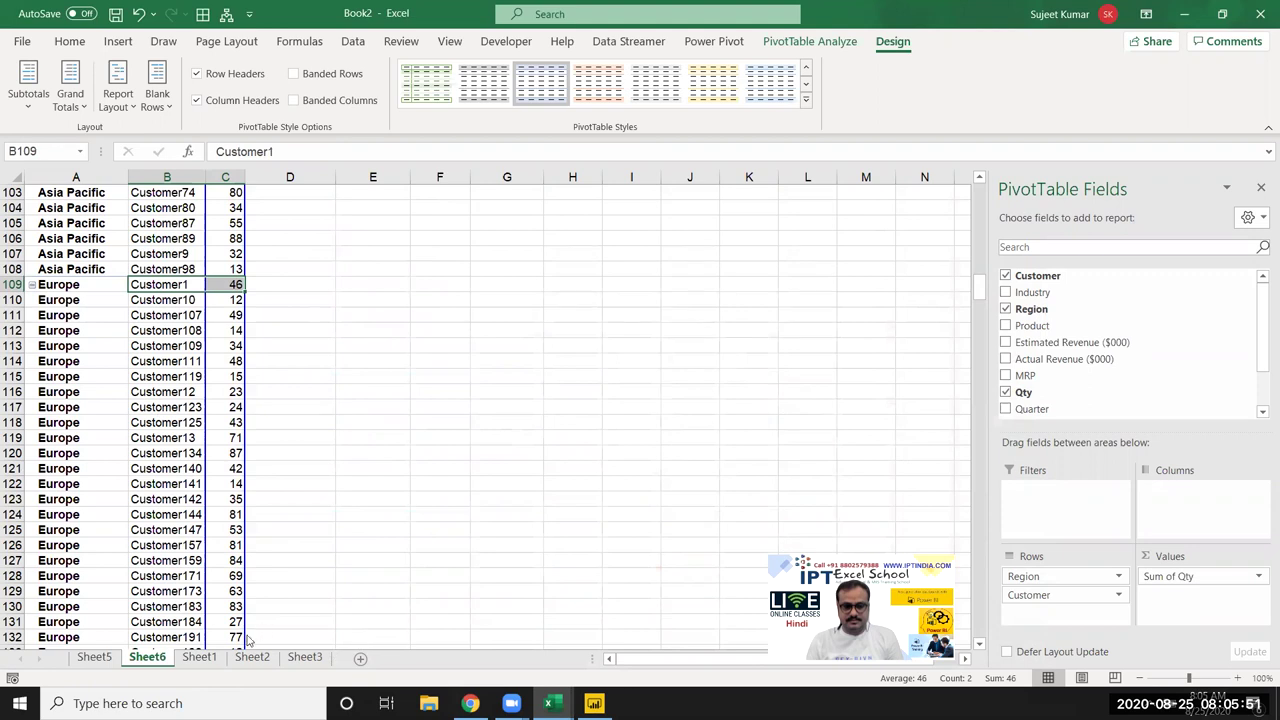
pyautogui.click(199, 657)
pyautogui.click(252, 657)
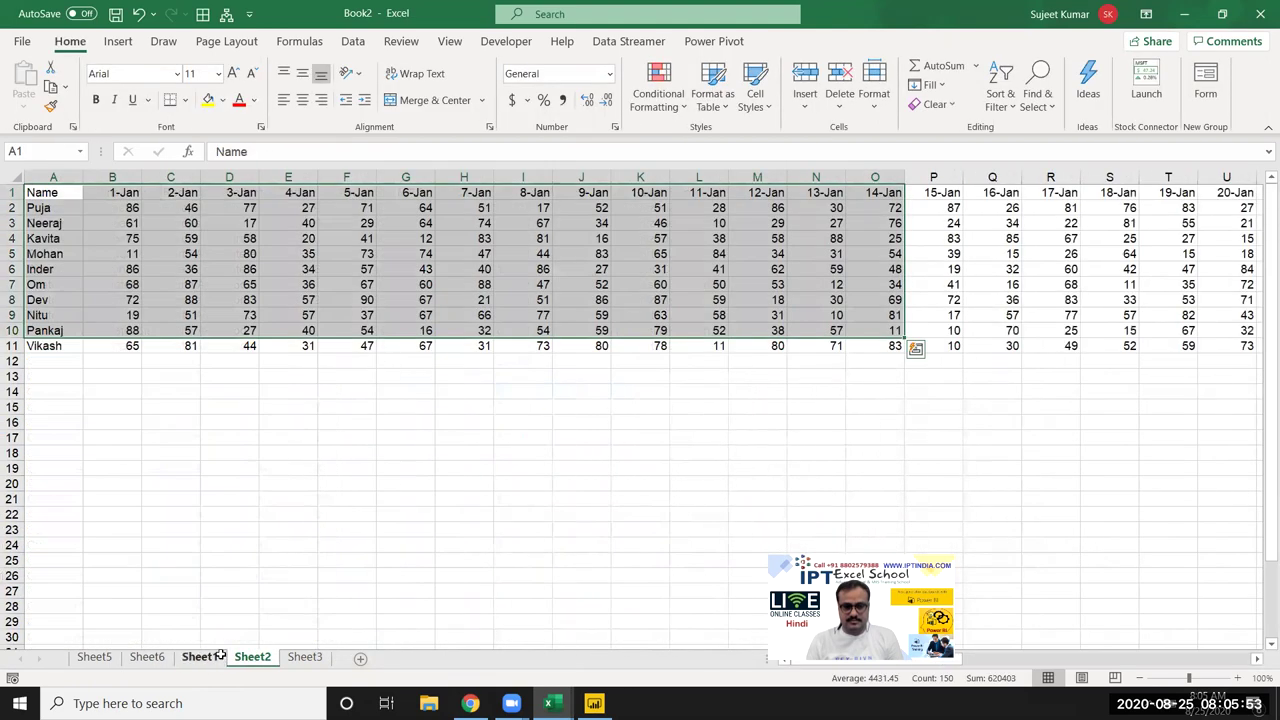
# Step: Save the workbook as Book2 in Documents and open the File Home page
pyautogui.hotkey('ctrl', 's')
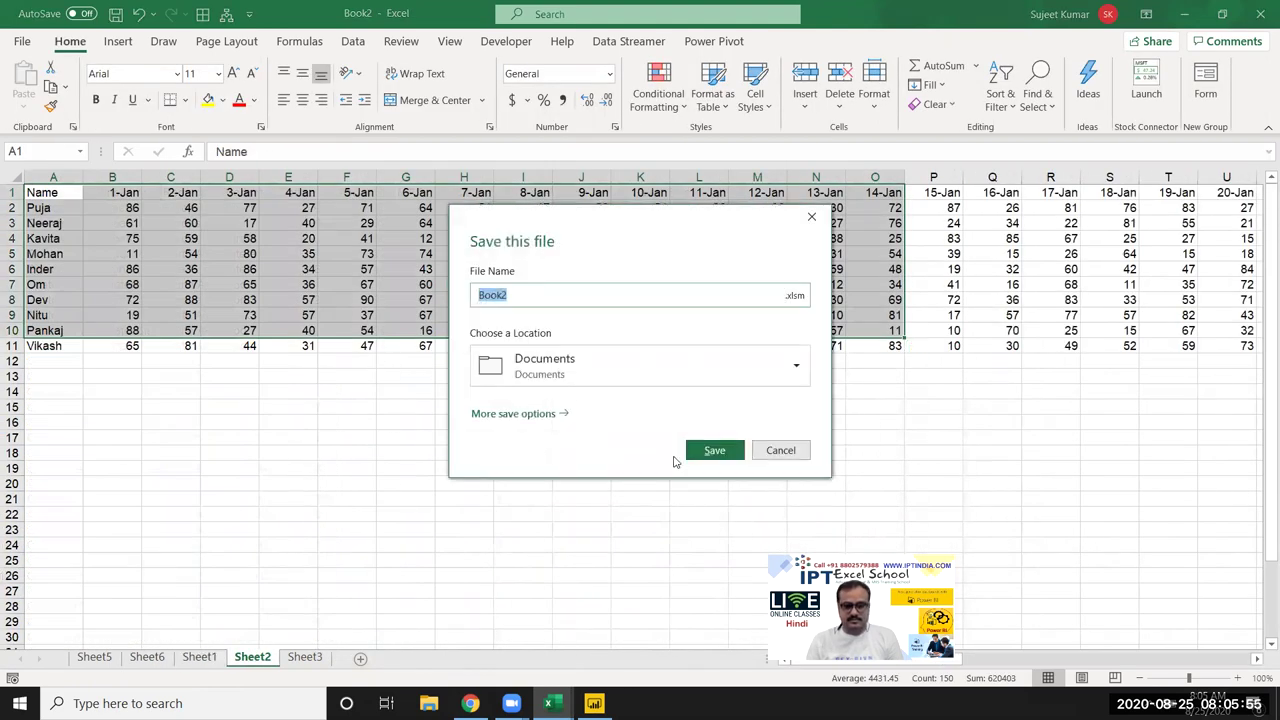
pyautogui.click(711, 451)
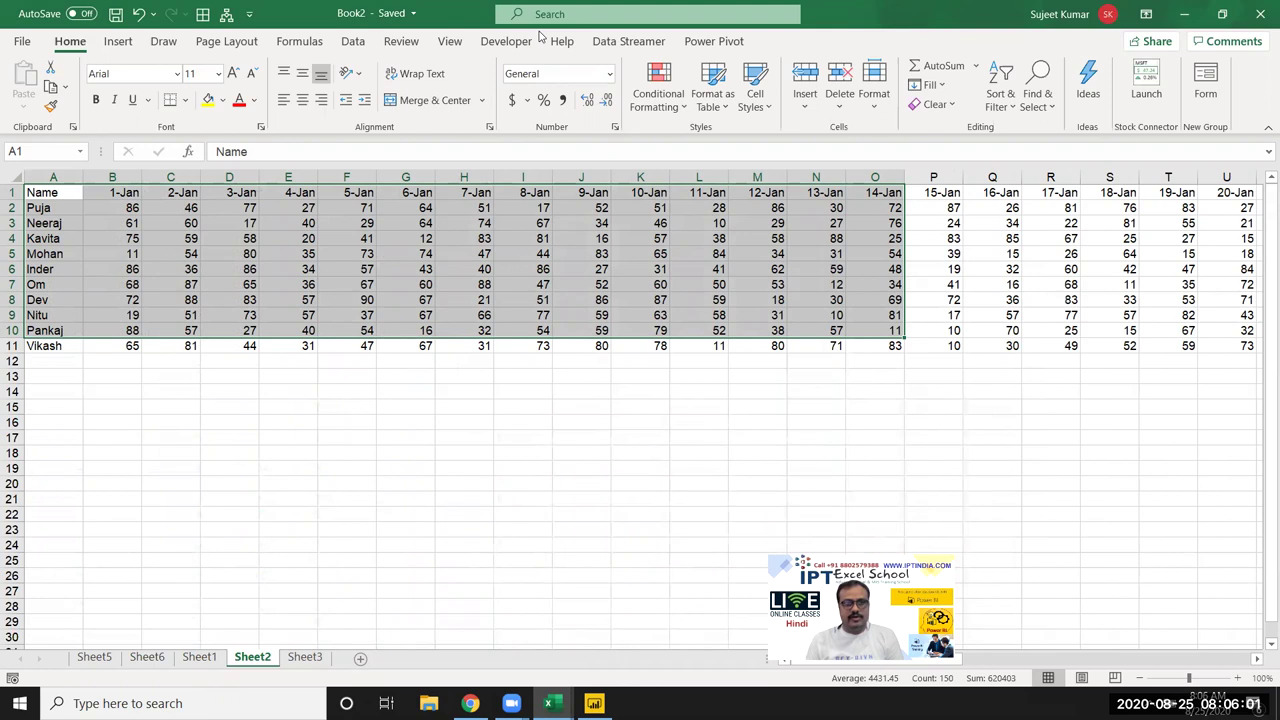
pyautogui.click(479, 363)
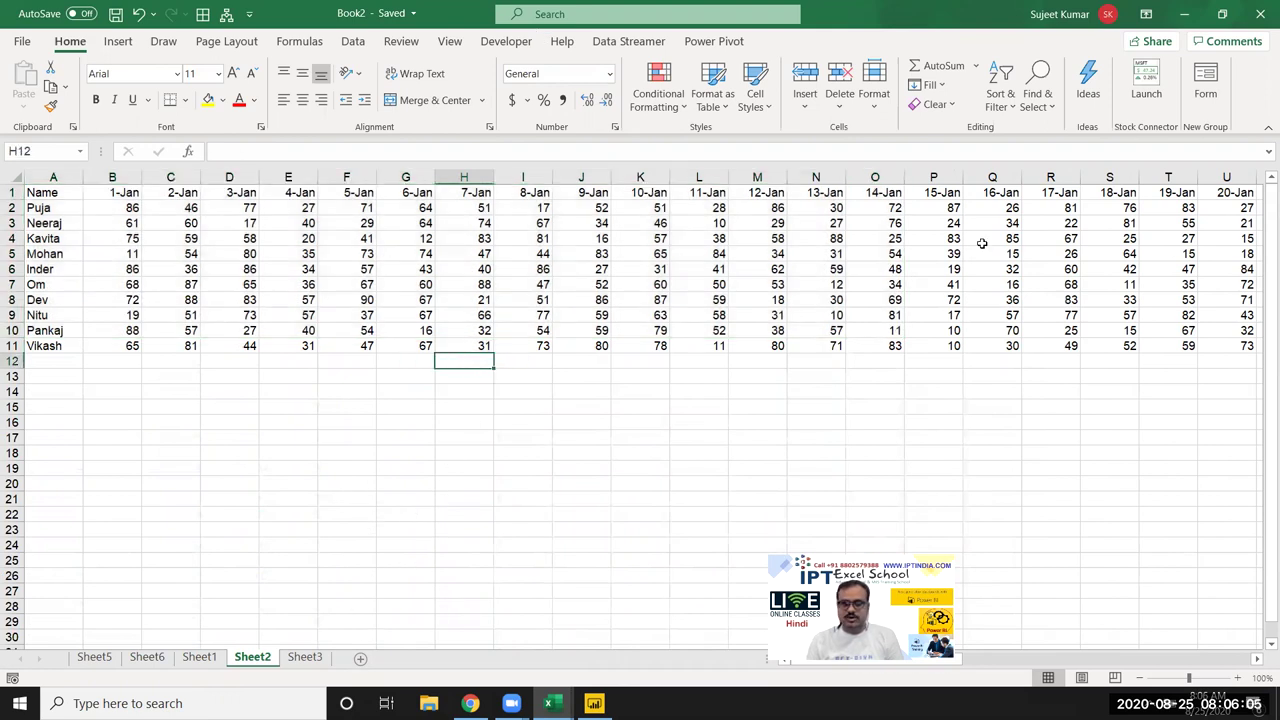
pyautogui.click(107, 289)
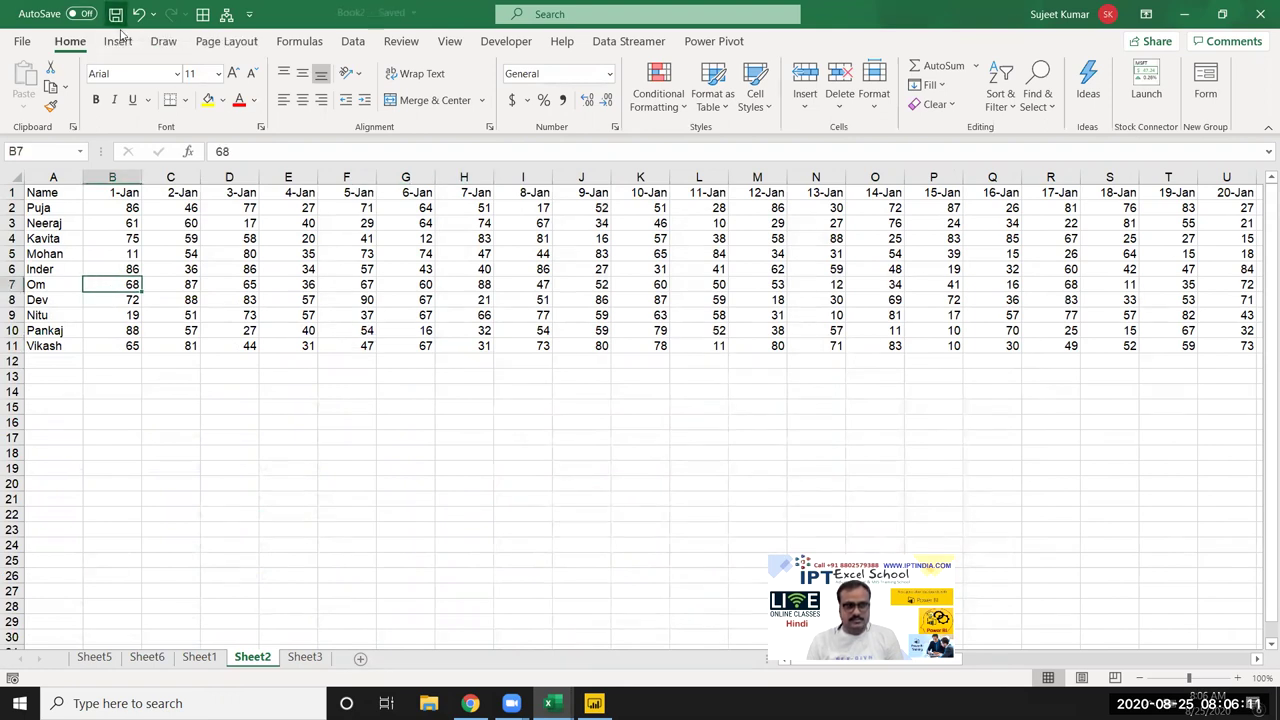
pyautogui.click(22, 41)
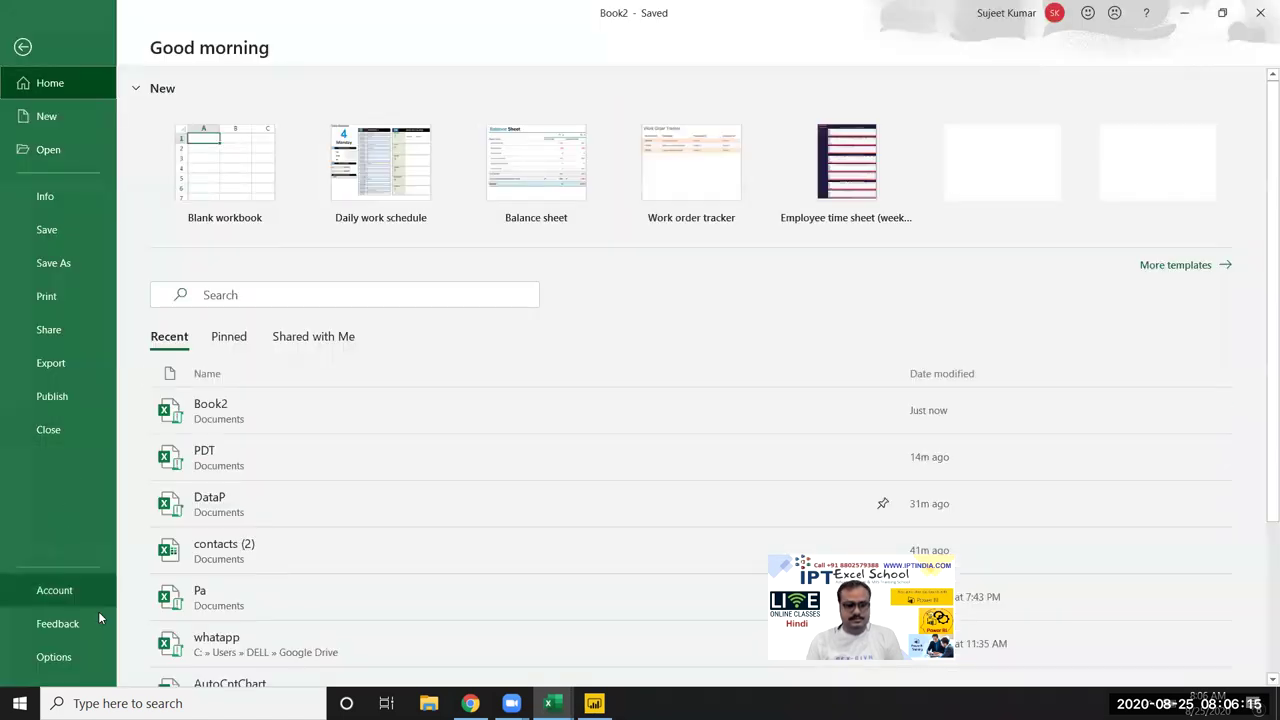